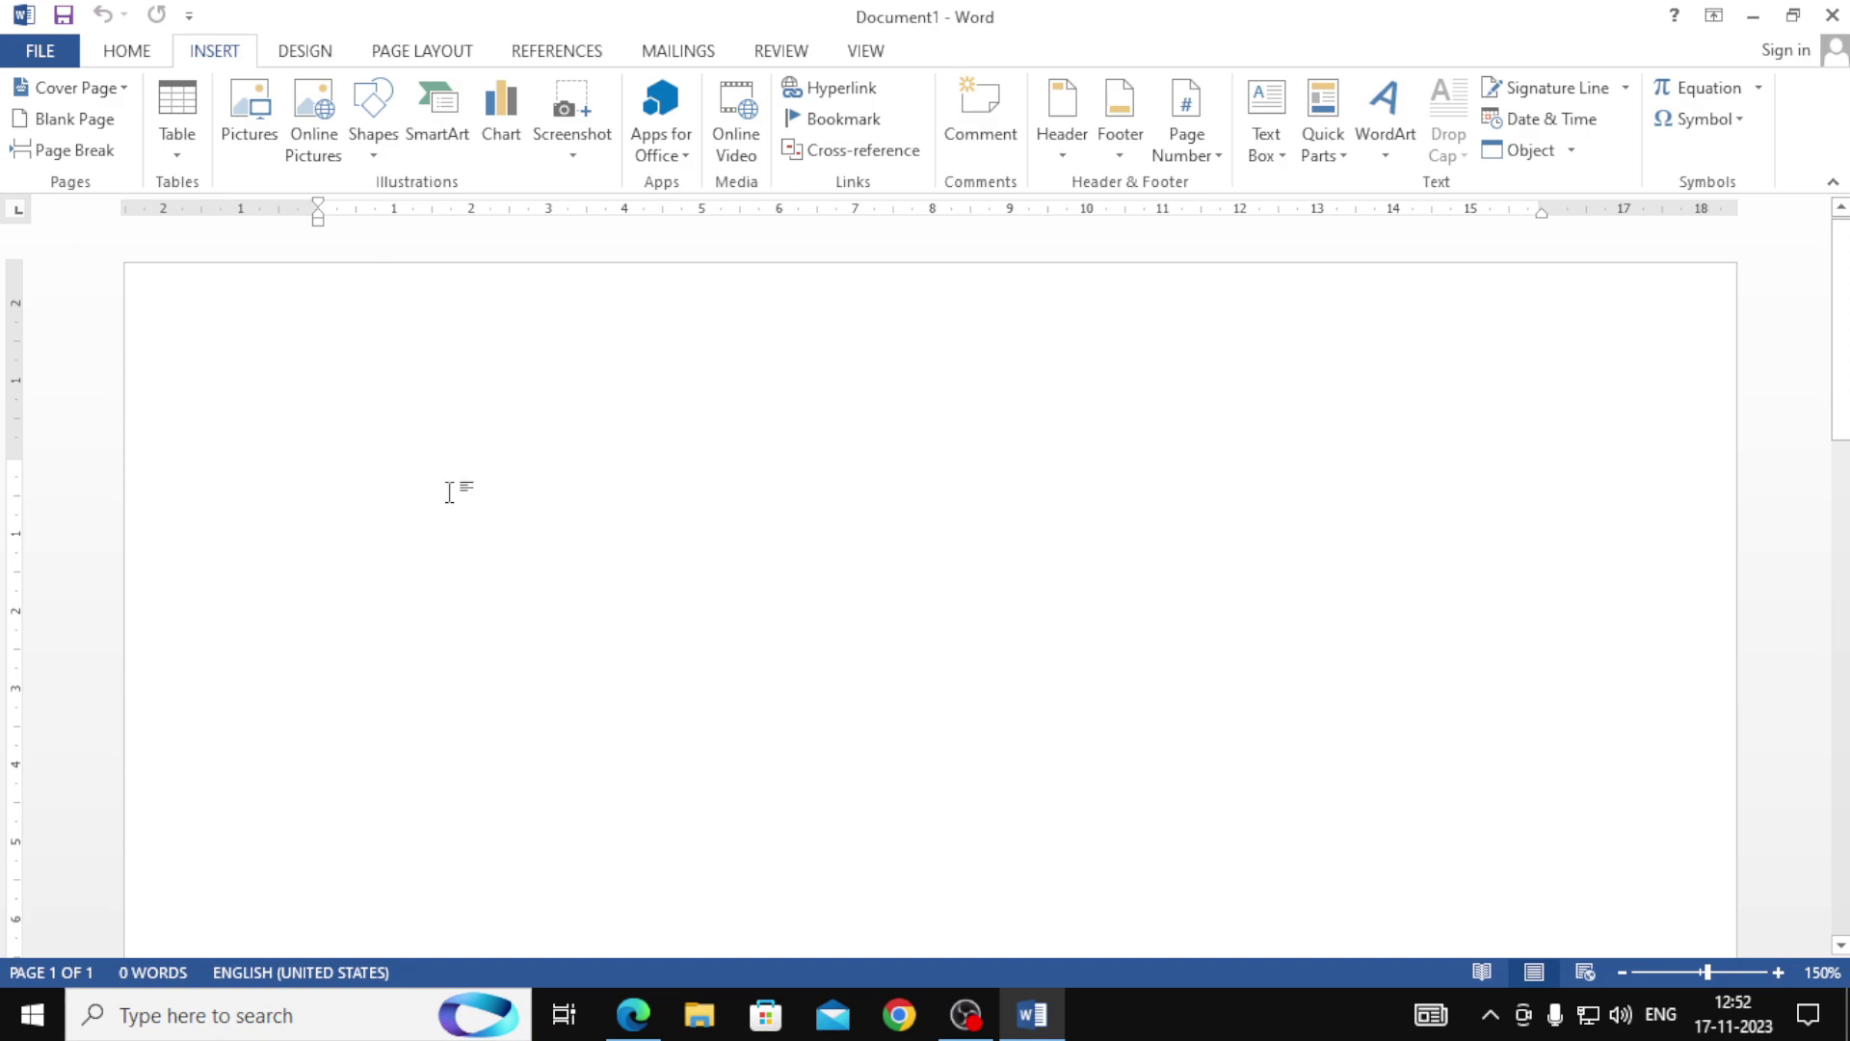
# Insert the OIP picture from the Desktop folder into the blank document.
pyautogui.click(248, 121)
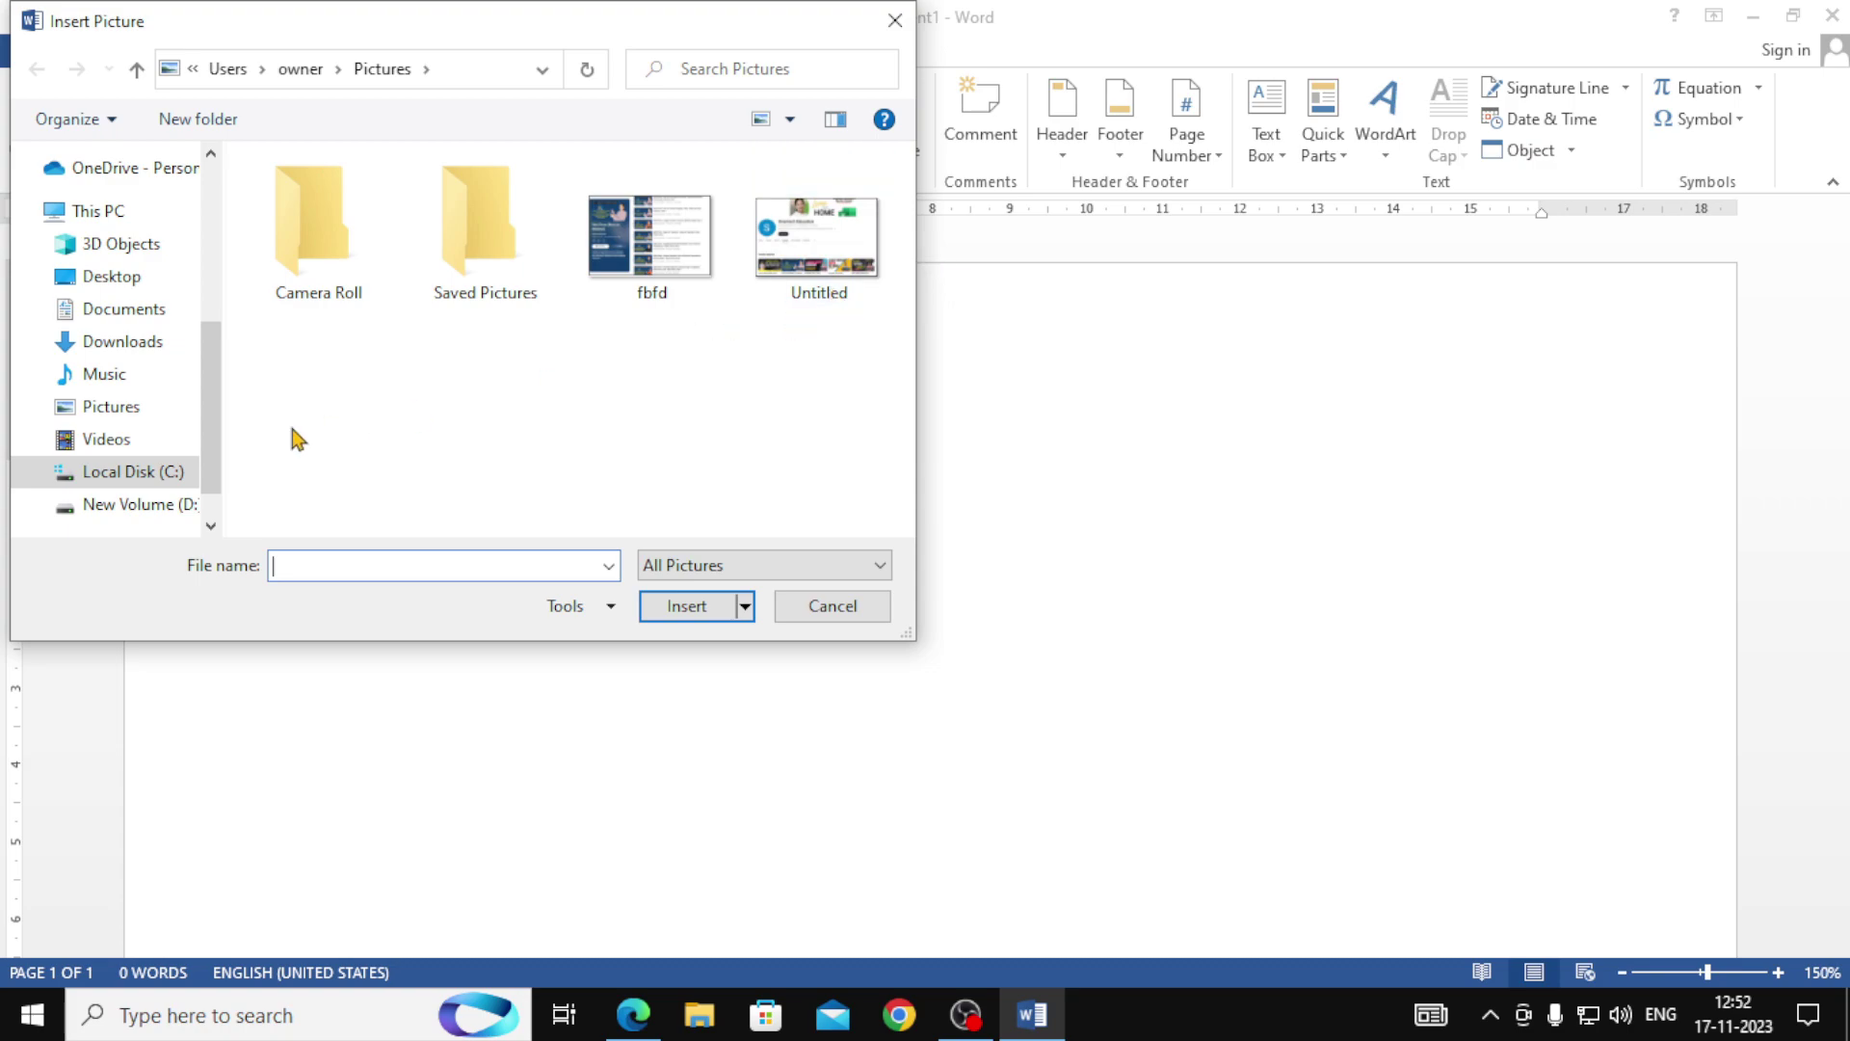
pyautogui.click(121, 282)
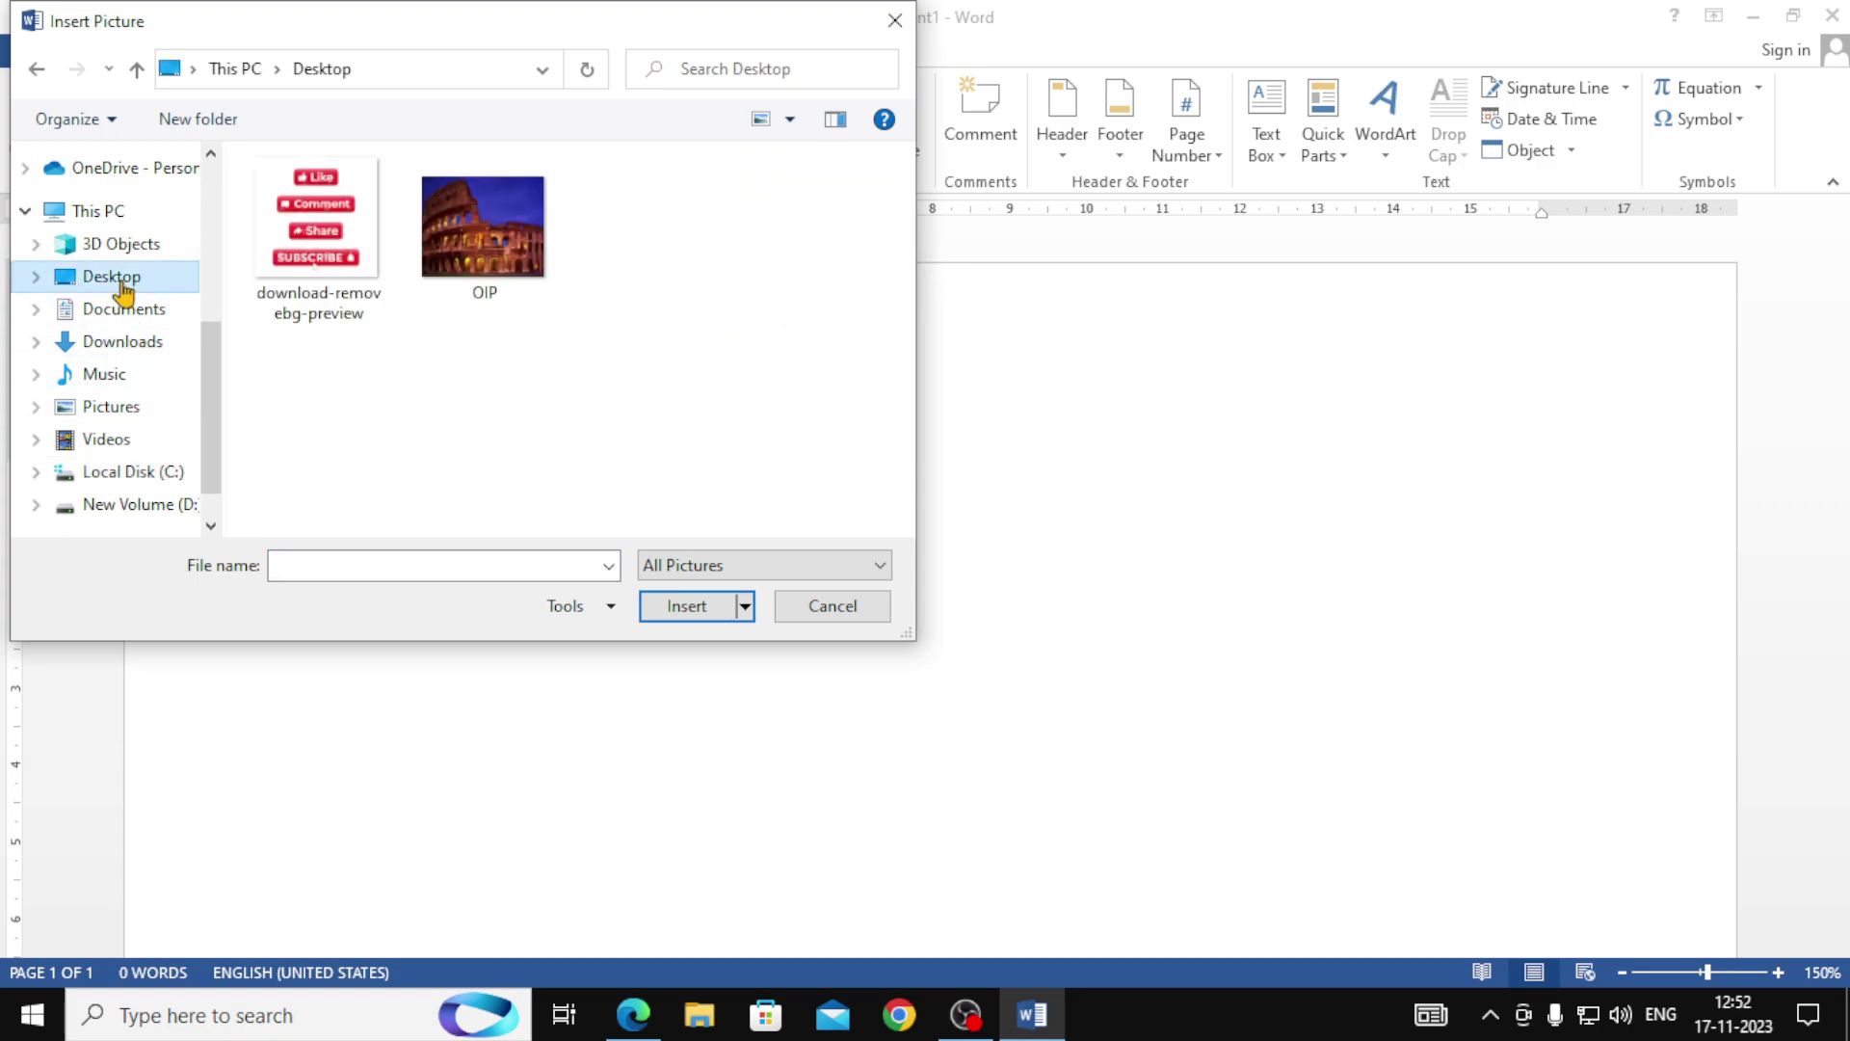
pyautogui.click(130, 313)
pyautogui.click(131, 345)
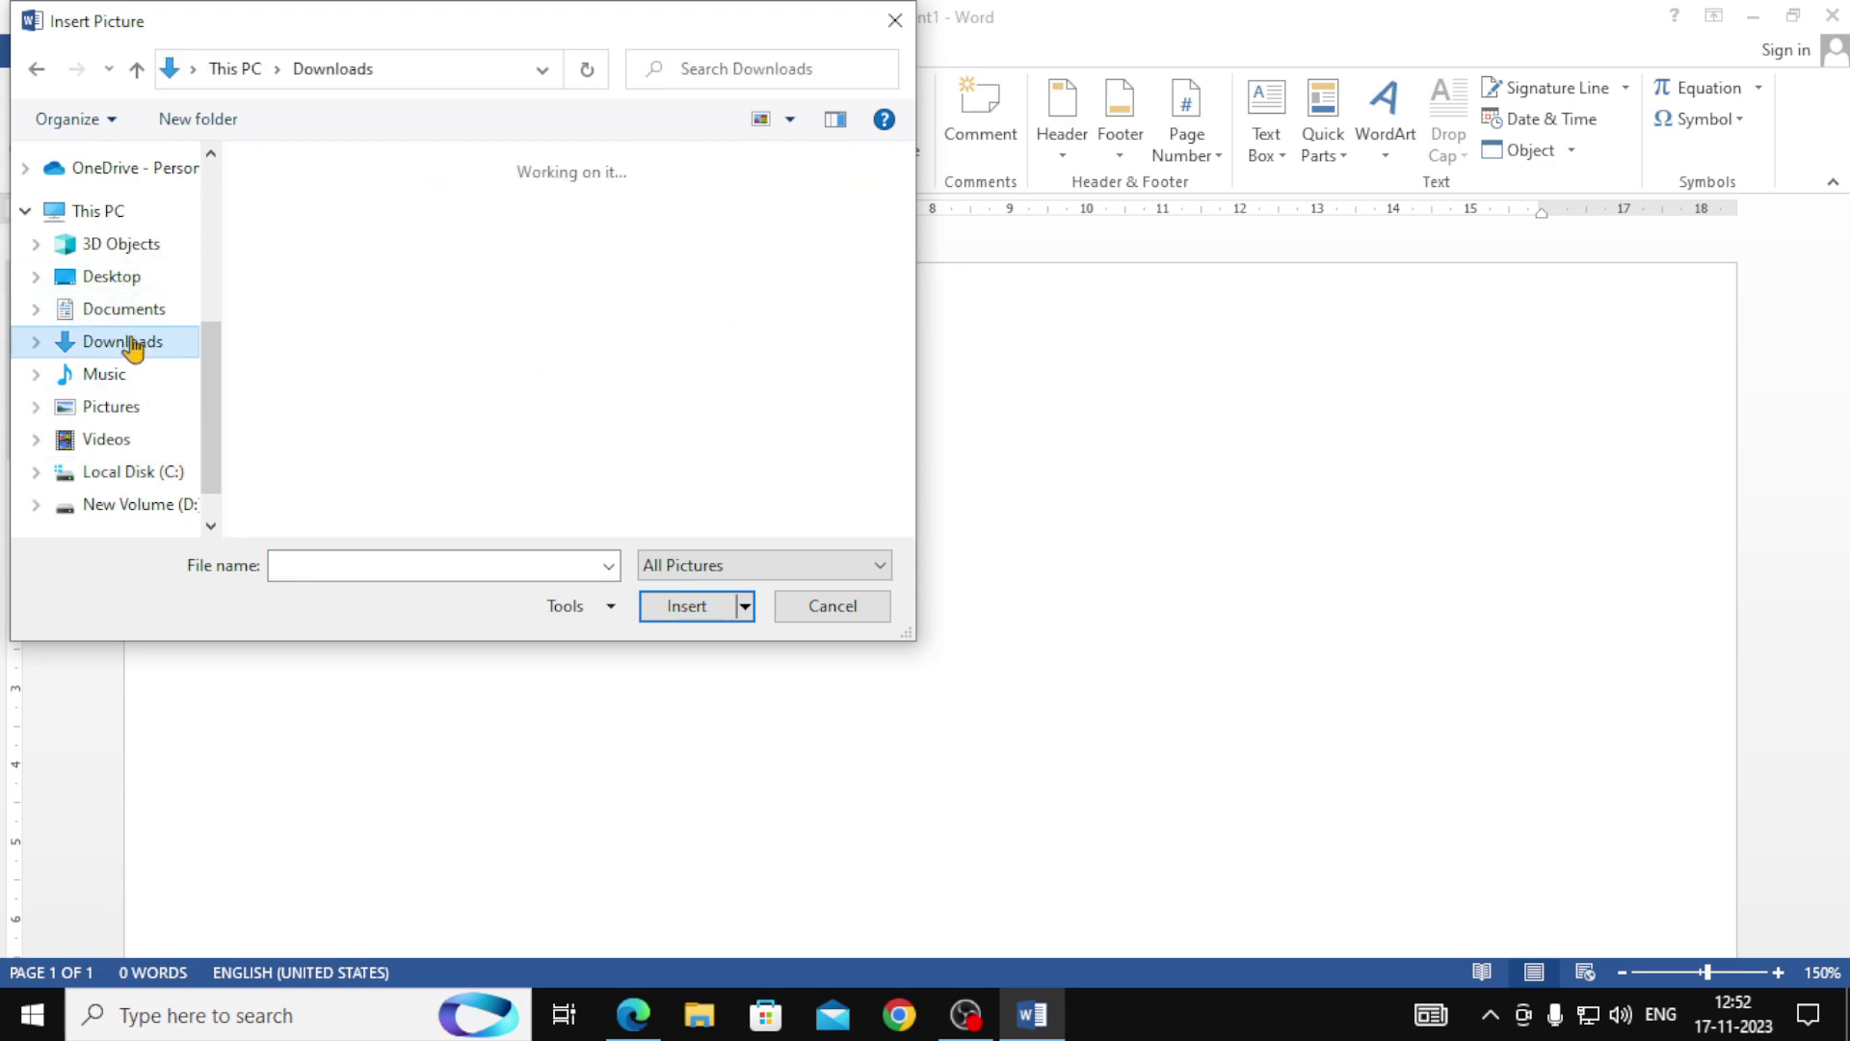
pyautogui.click(125, 313)
pyautogui.click(114, 277)
pyautogui.click(484, 231)
pyautogui.click(695, 604)
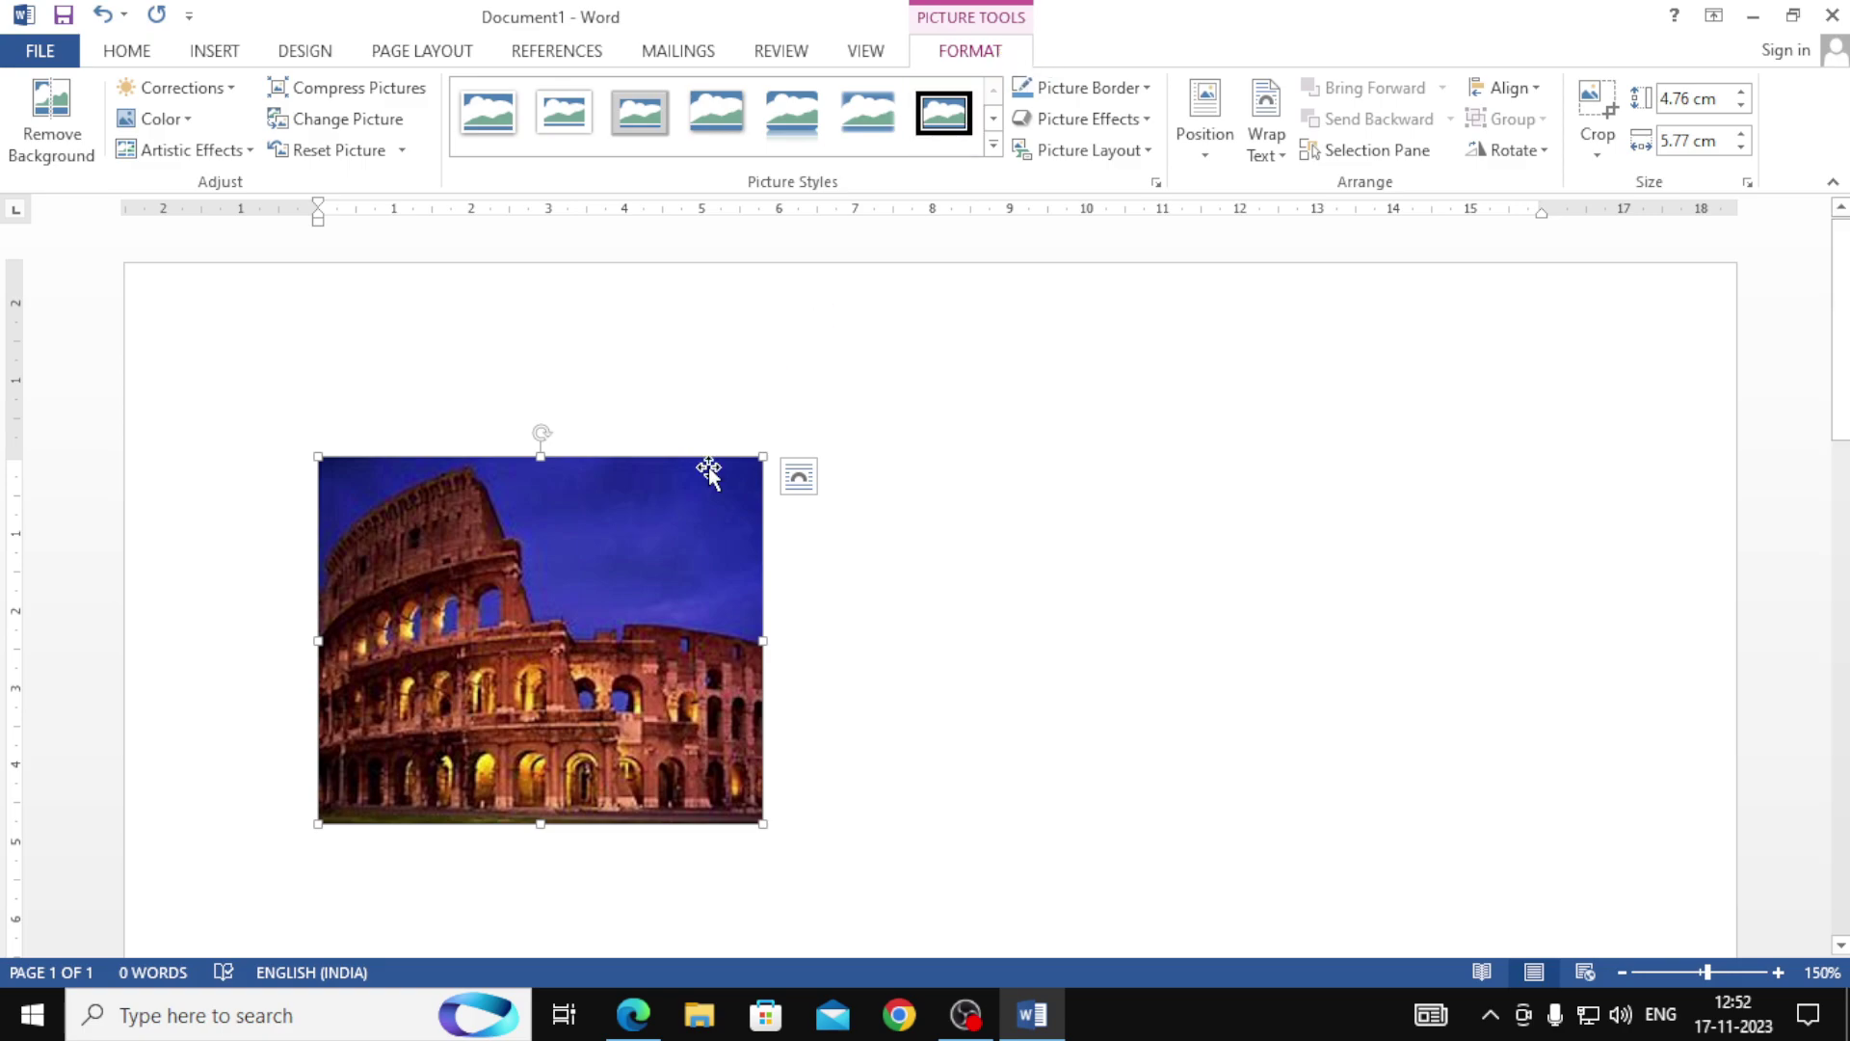
# Examine the correction, colour and artistic effect options available for the inserted Colosseum picture.
pyautogui.click(867, 627)
pyautogui.click(619, 606)
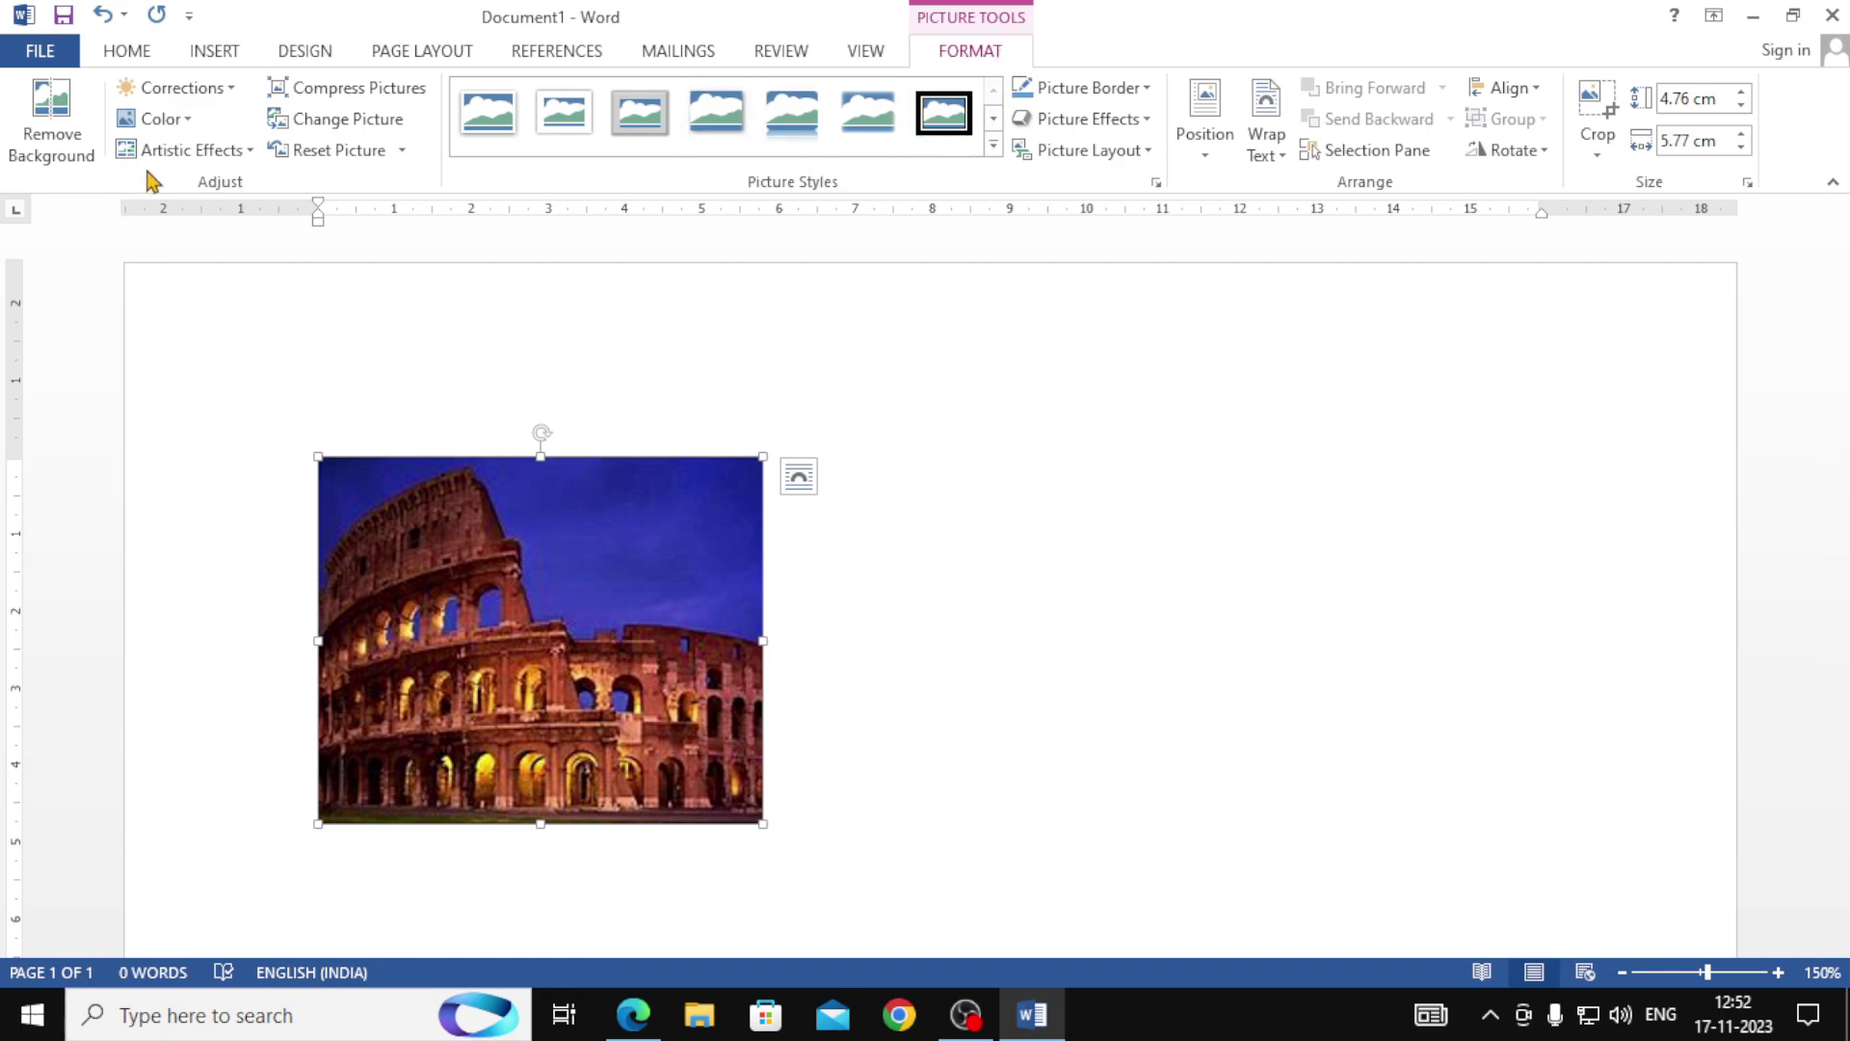
pyautogui.click(208, 86)
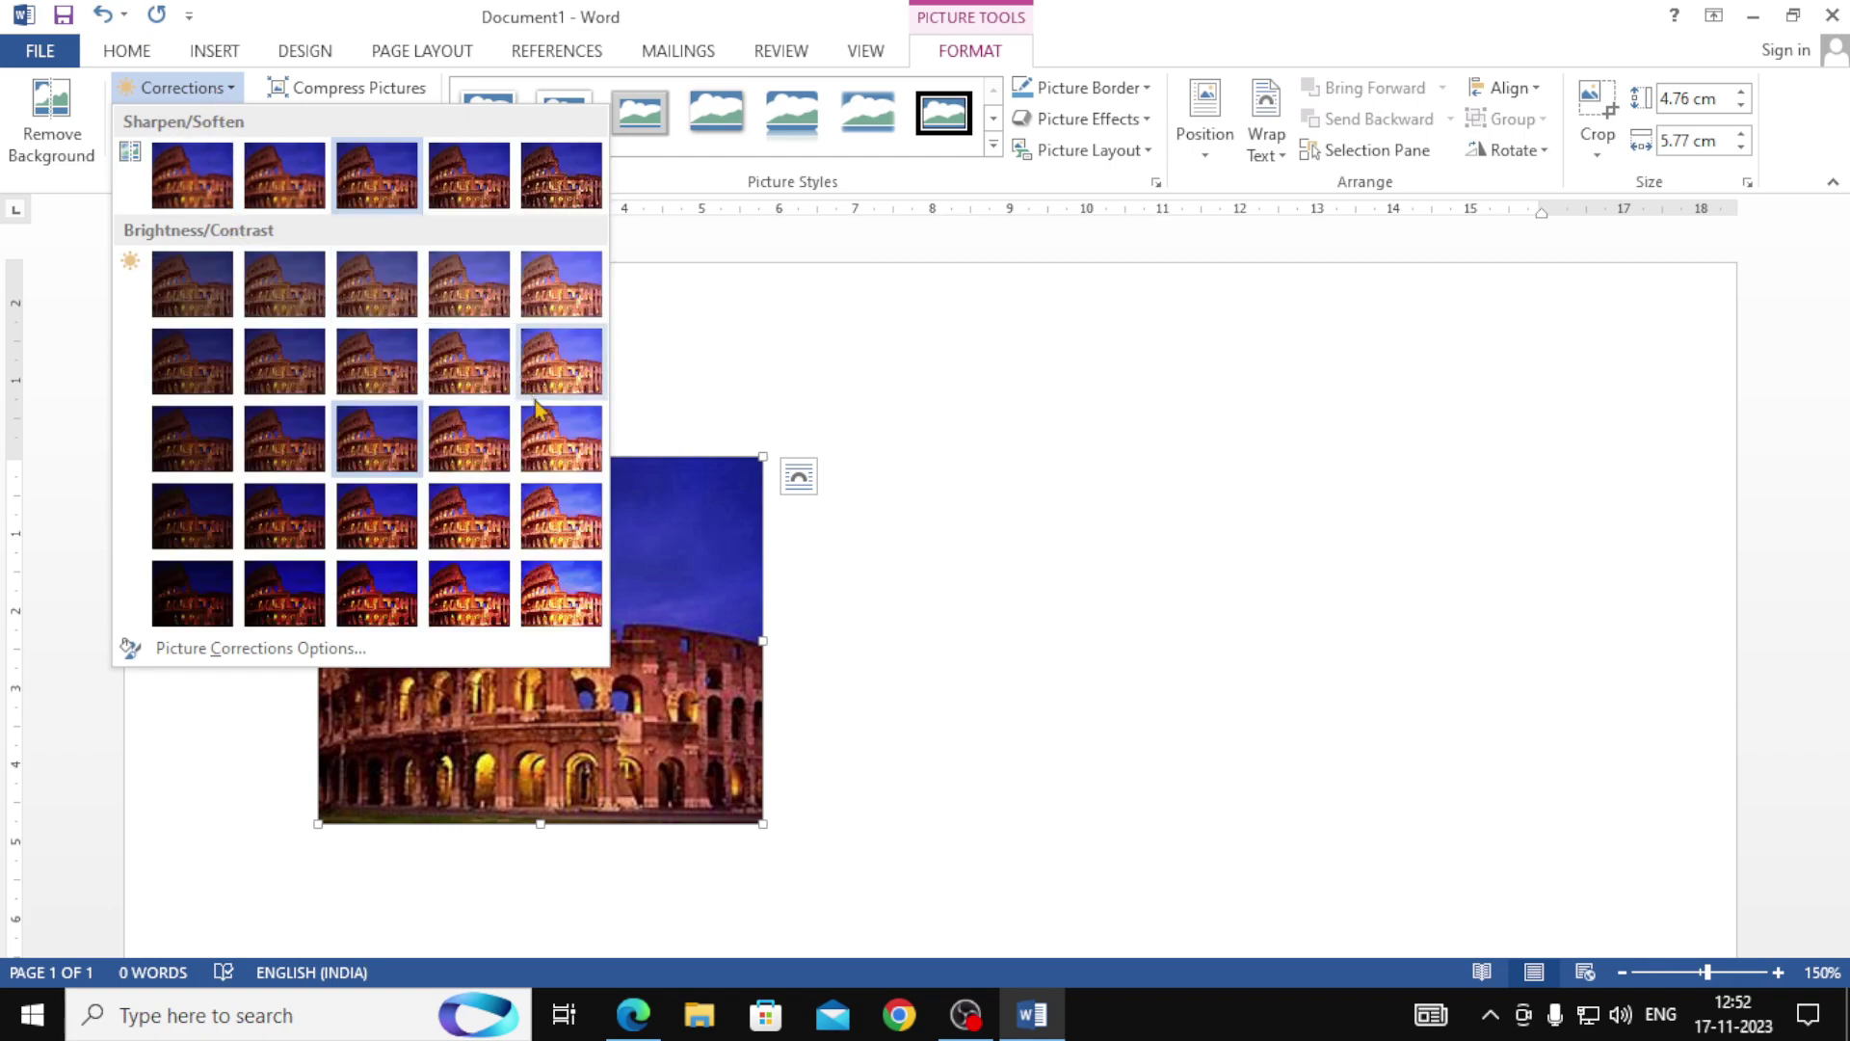
pyautogui.click(677, 605)
pyautogui.click(159, 118)
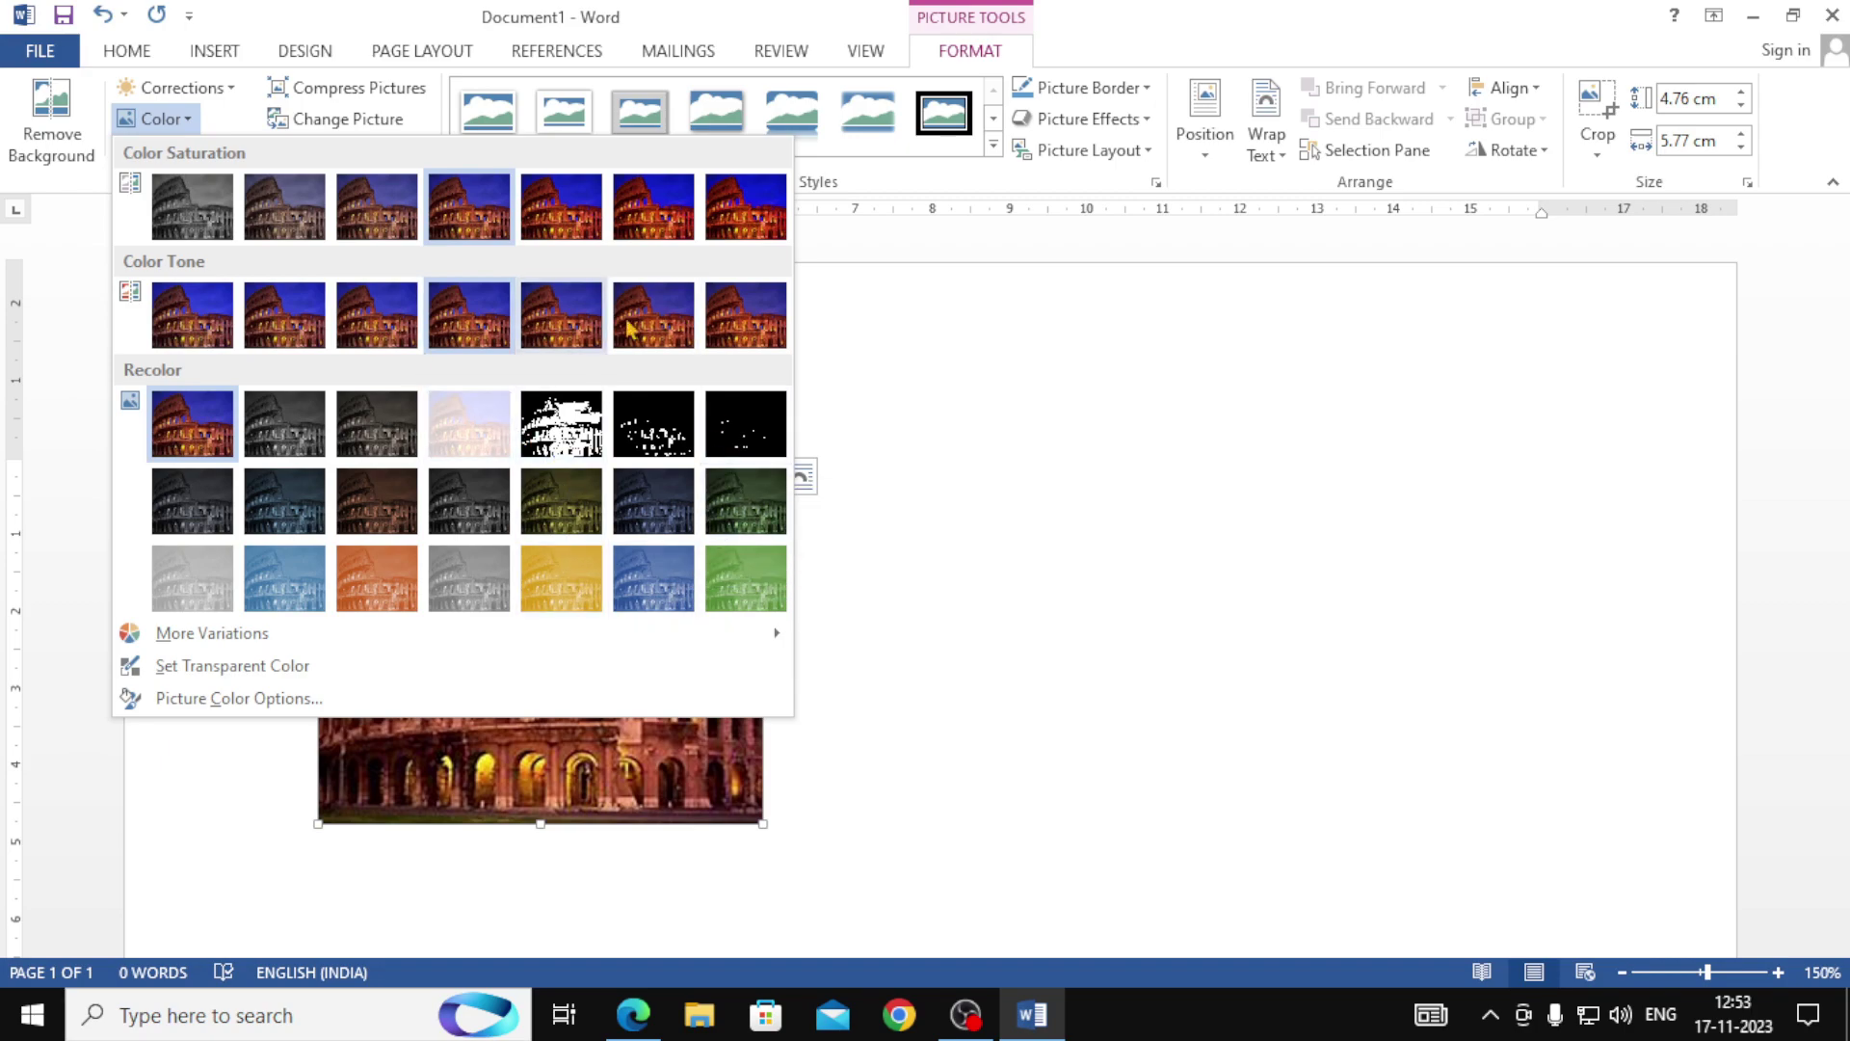
pyautogui.click(858, 417)
pyautogui.click(235, 151)
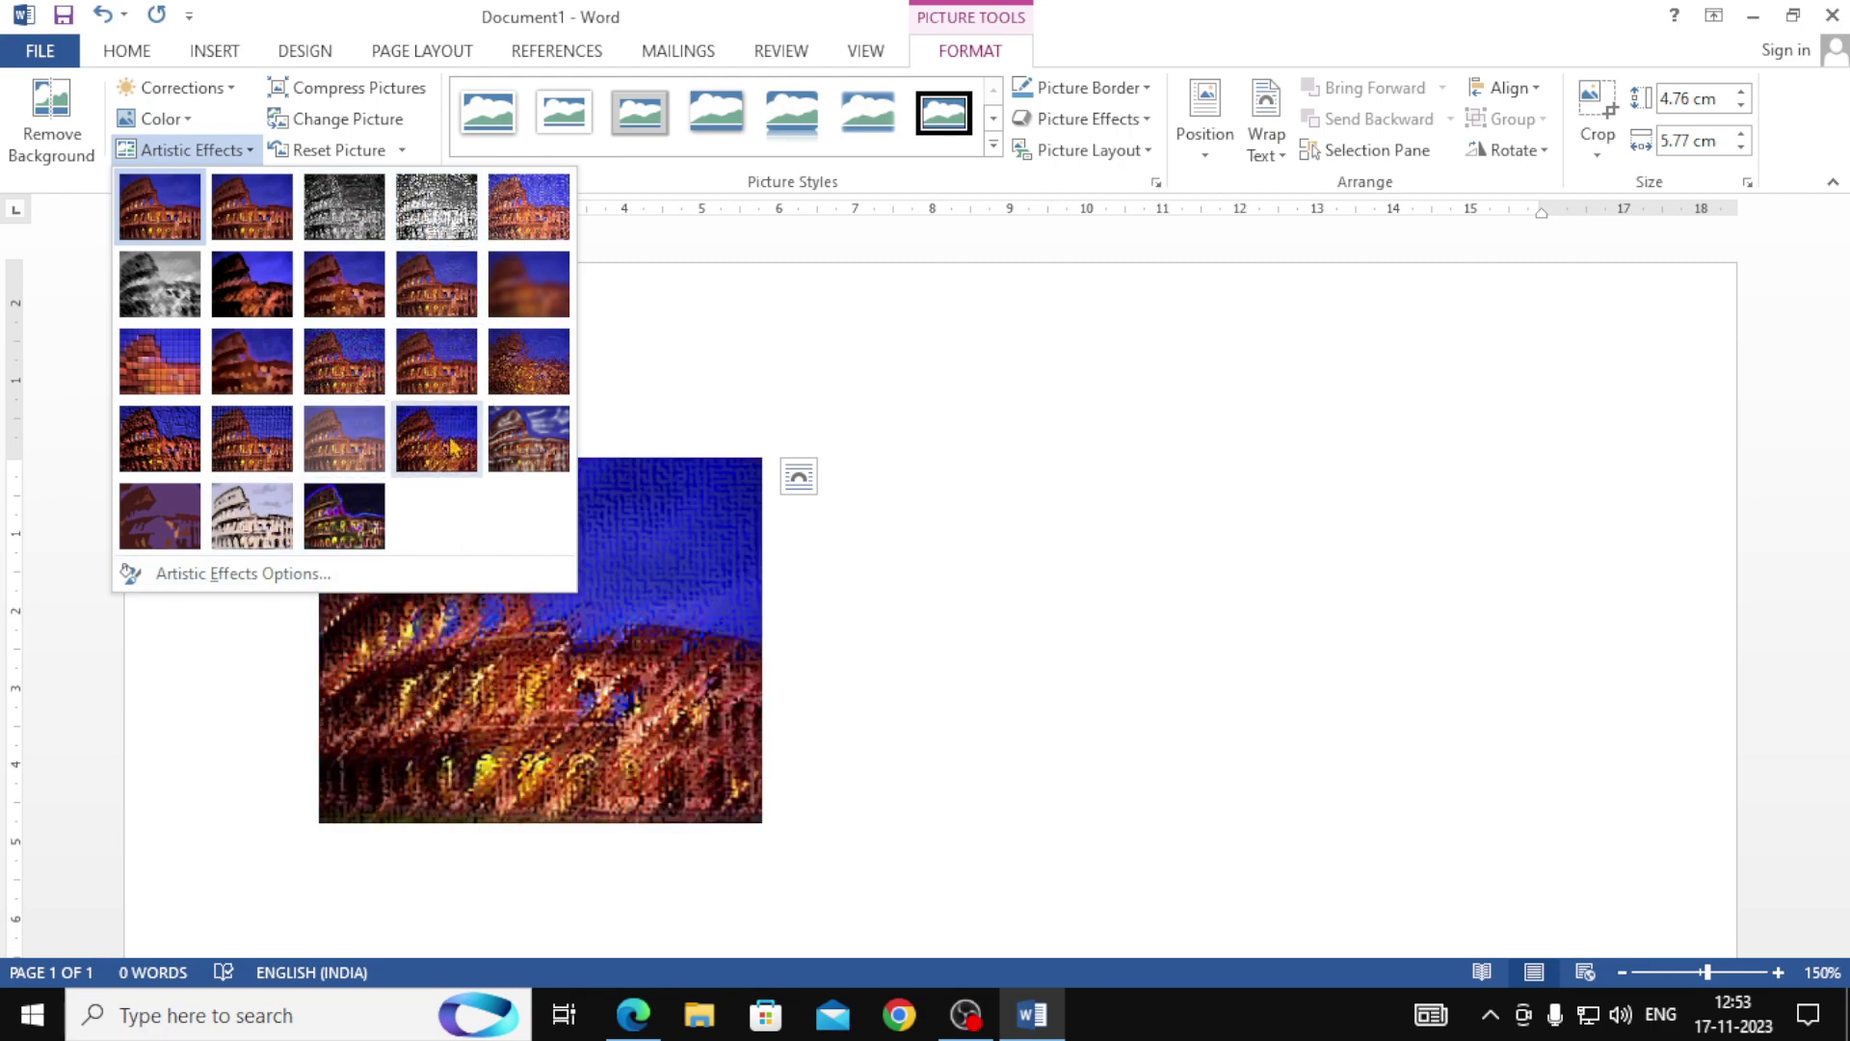
pyautogui.click(631, 368)
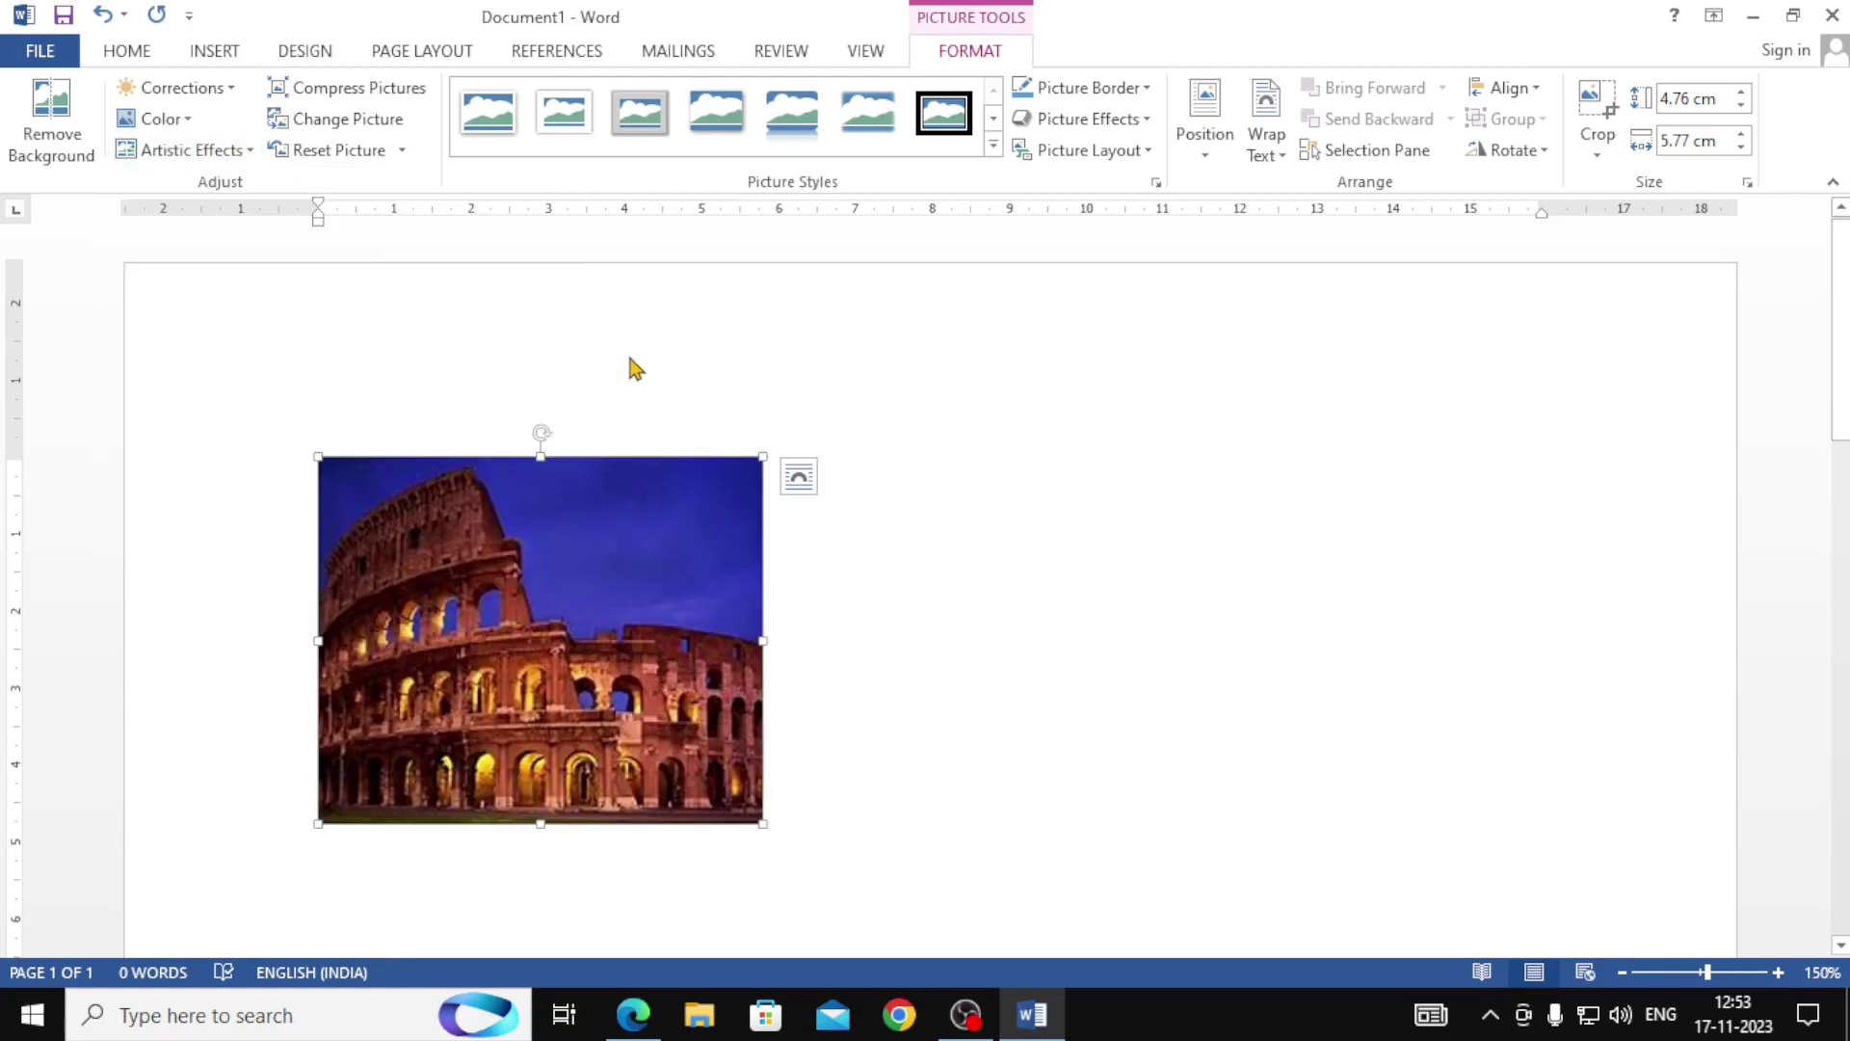
# Compress only this picture at document resolution, deleting cropped areas, and replace it with the Untitled image from the Pictures folder.
pyautogui.click(421, 109)
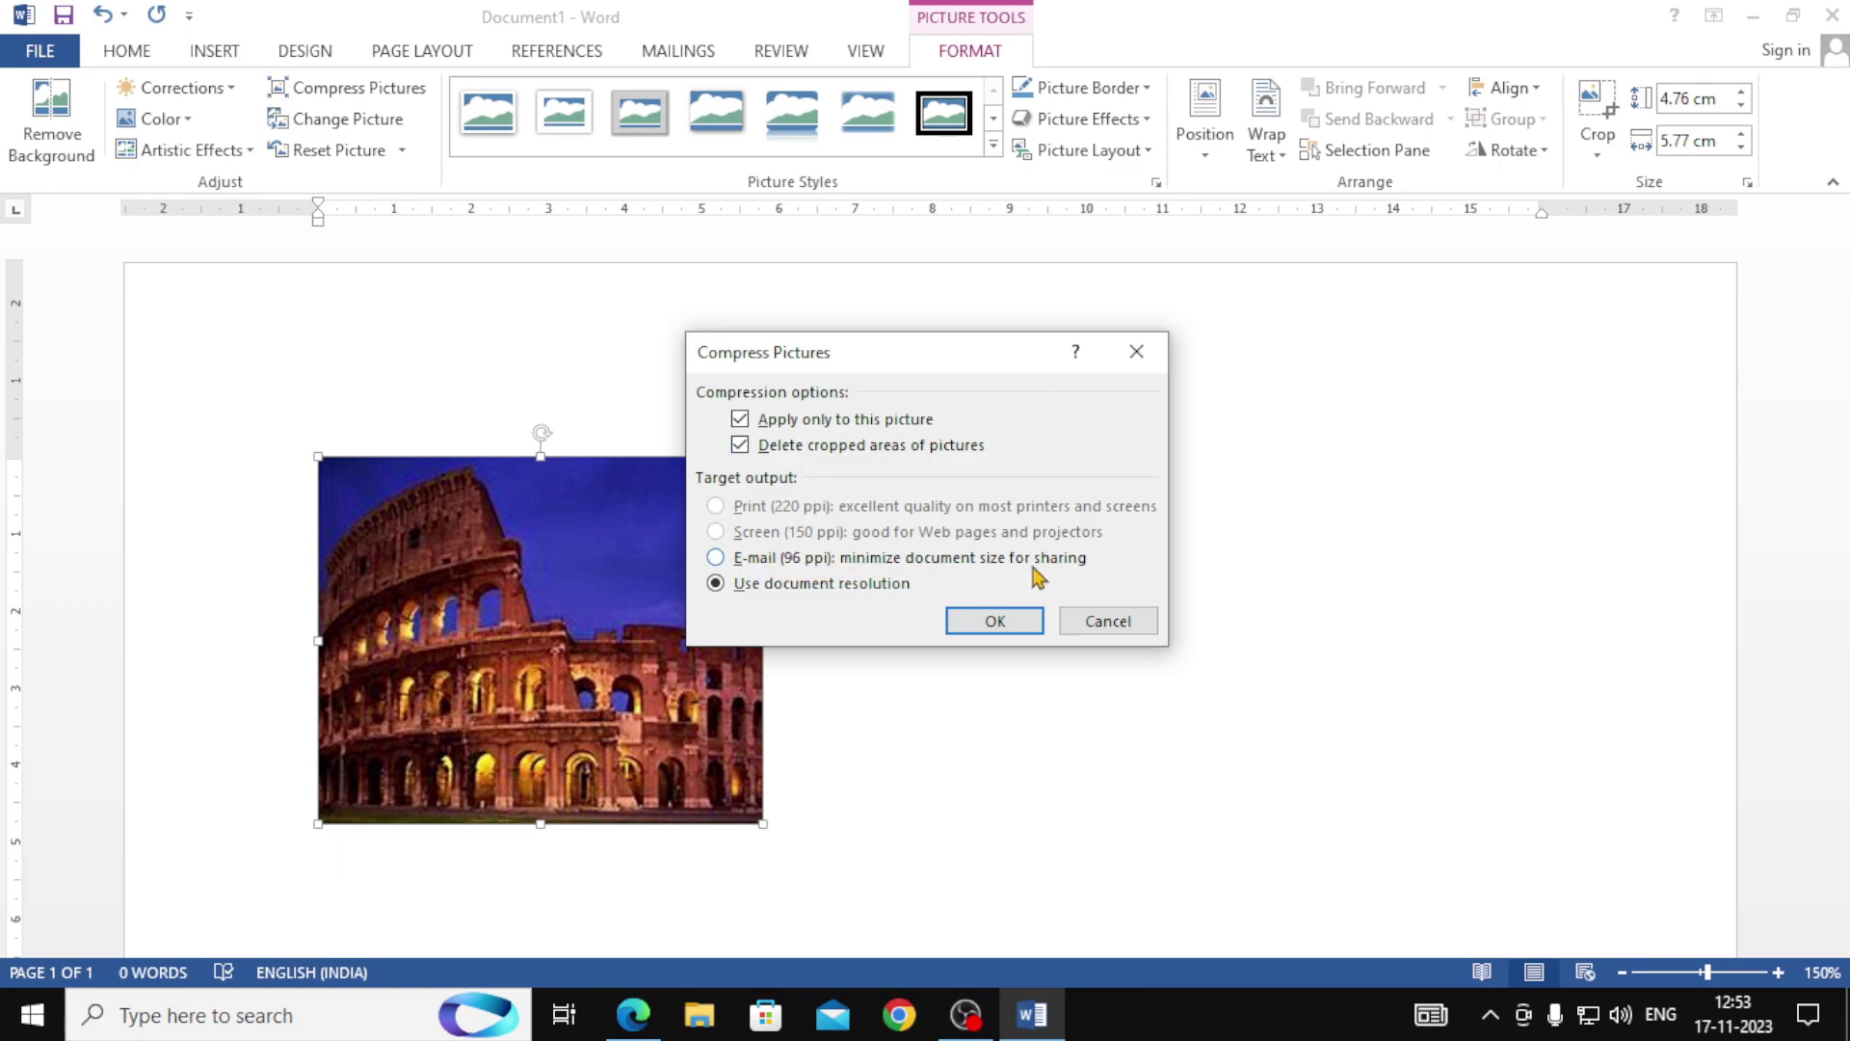
pyautogui.click(976, 627)
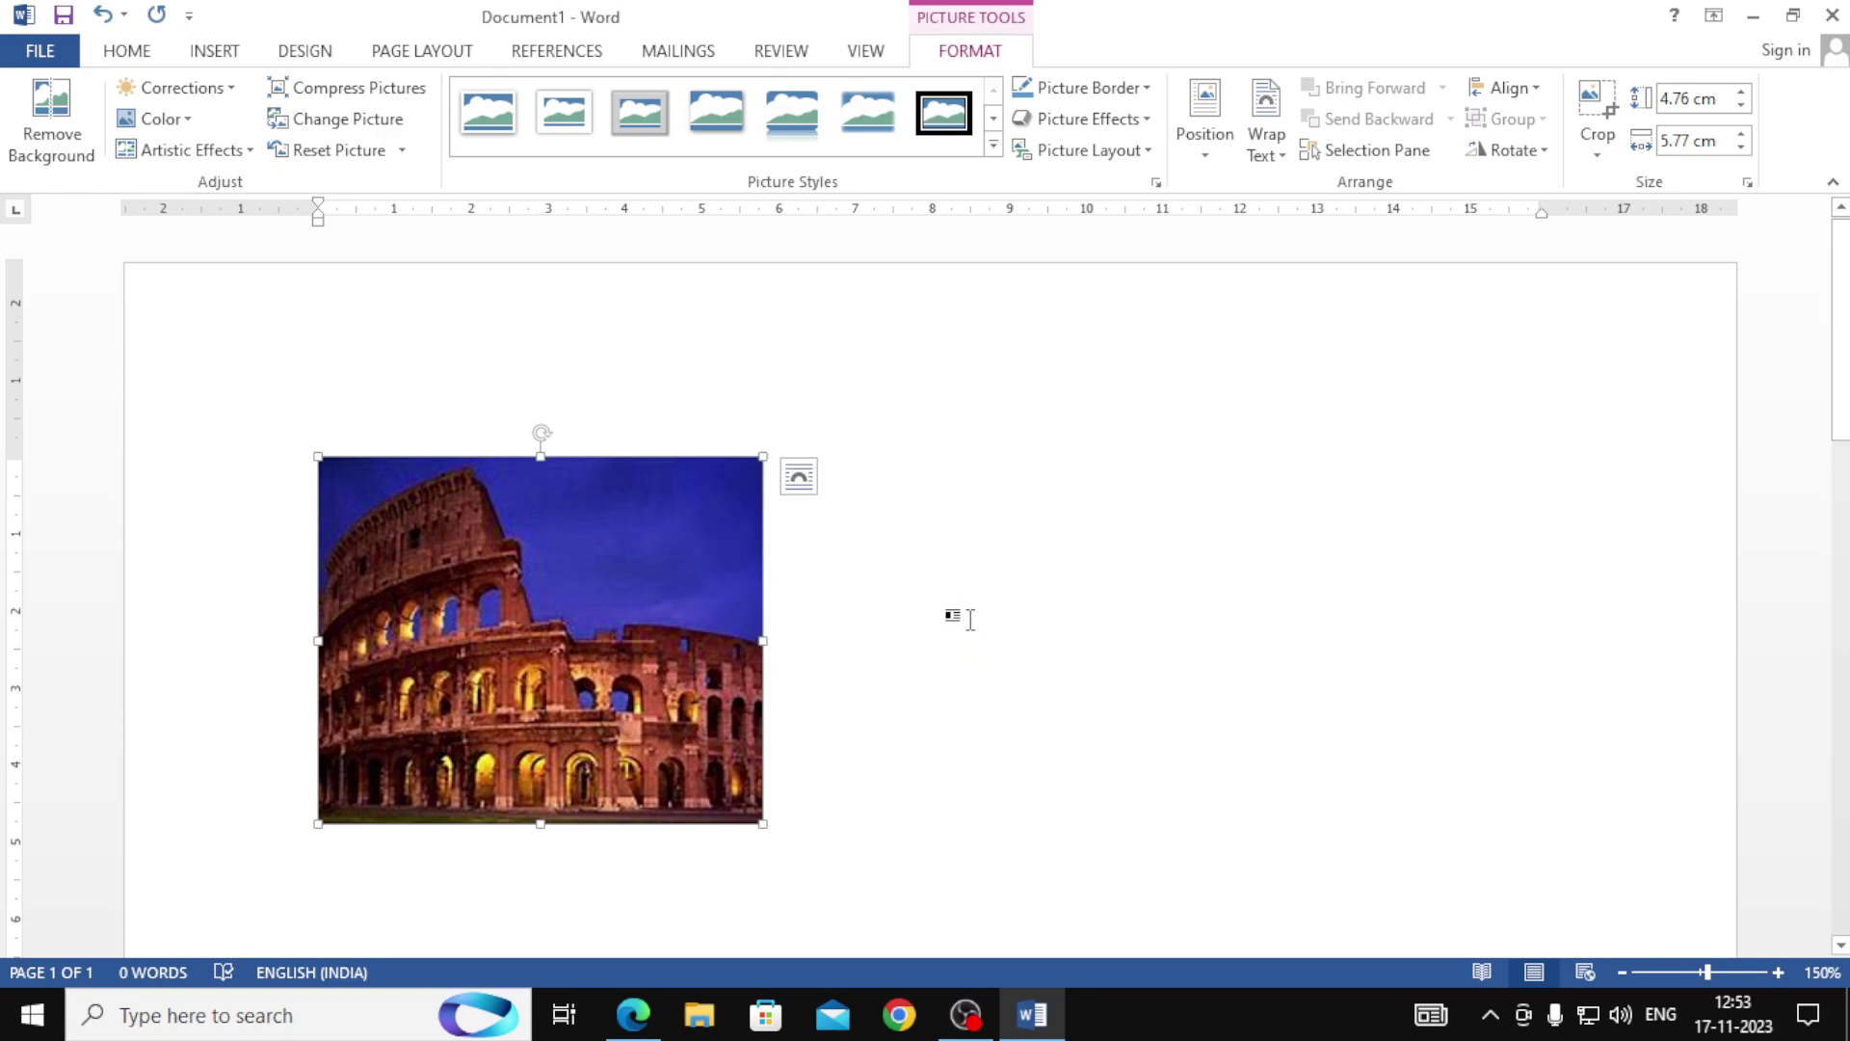
pyautogui.click(385, 121)
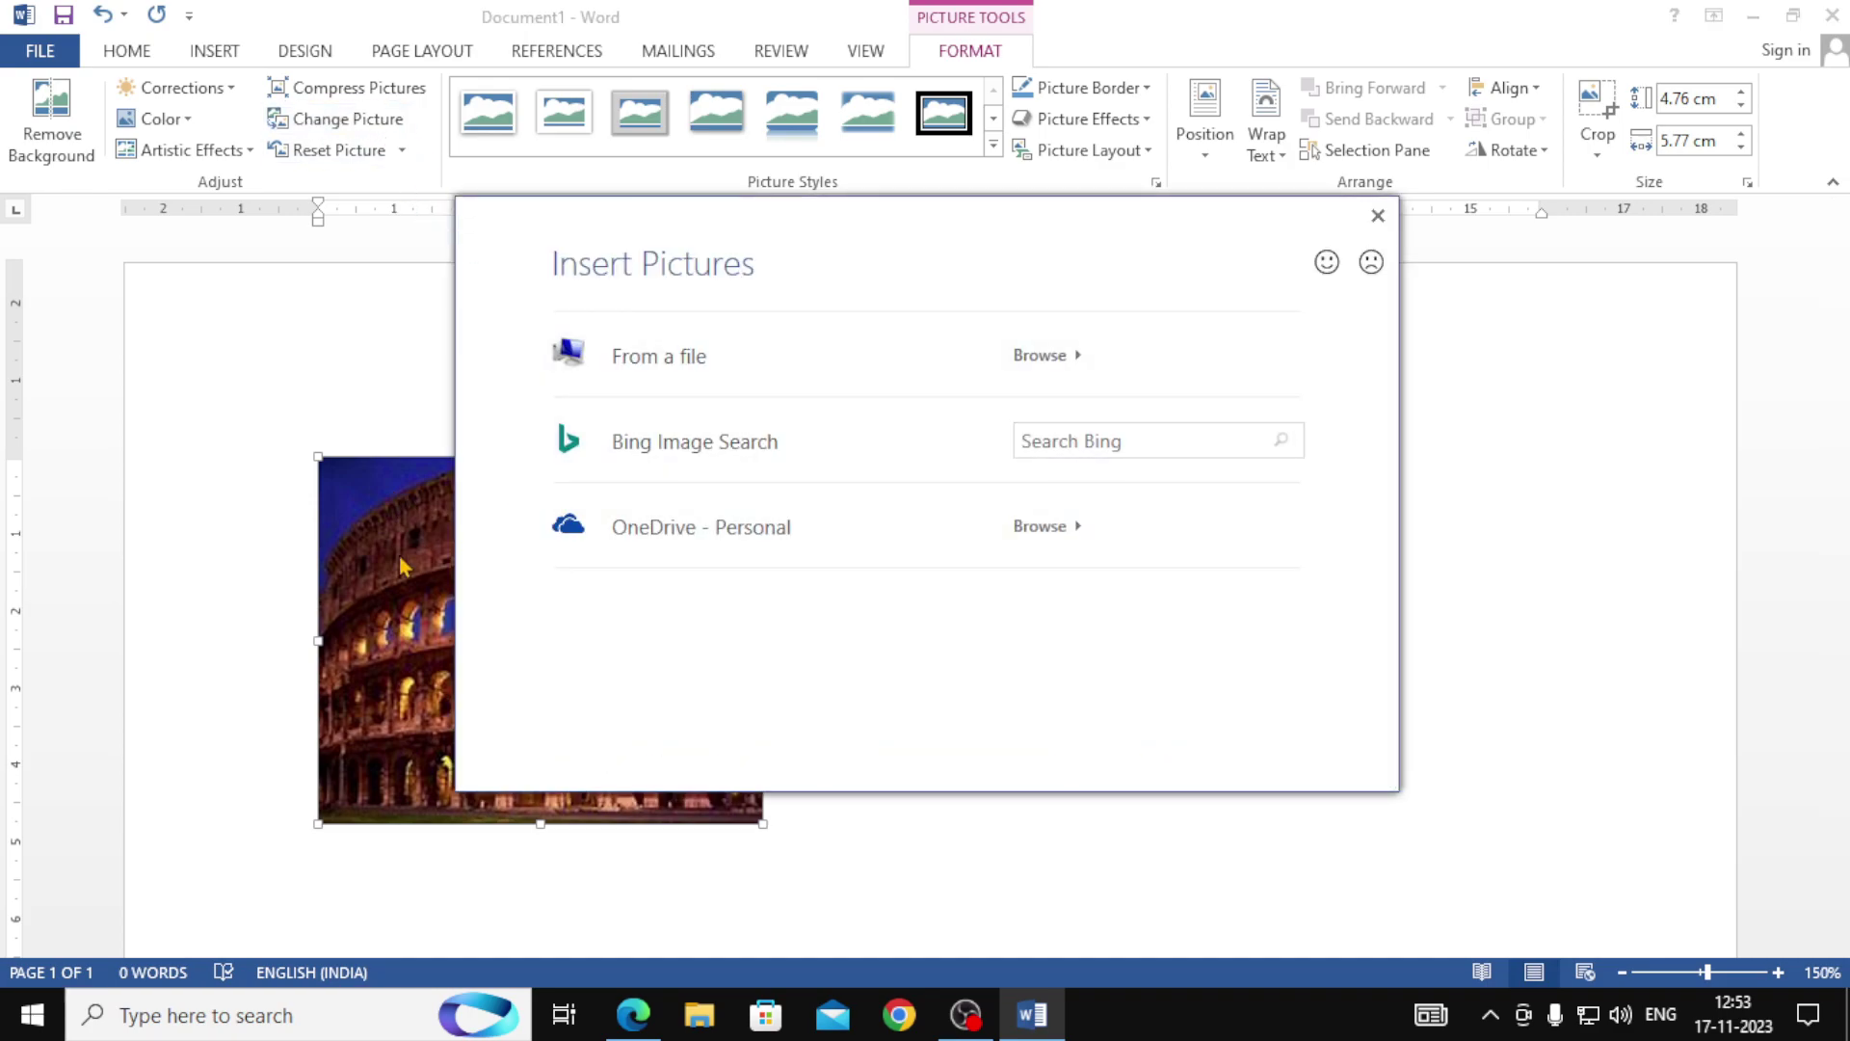
pyautogui.click(611, 361)
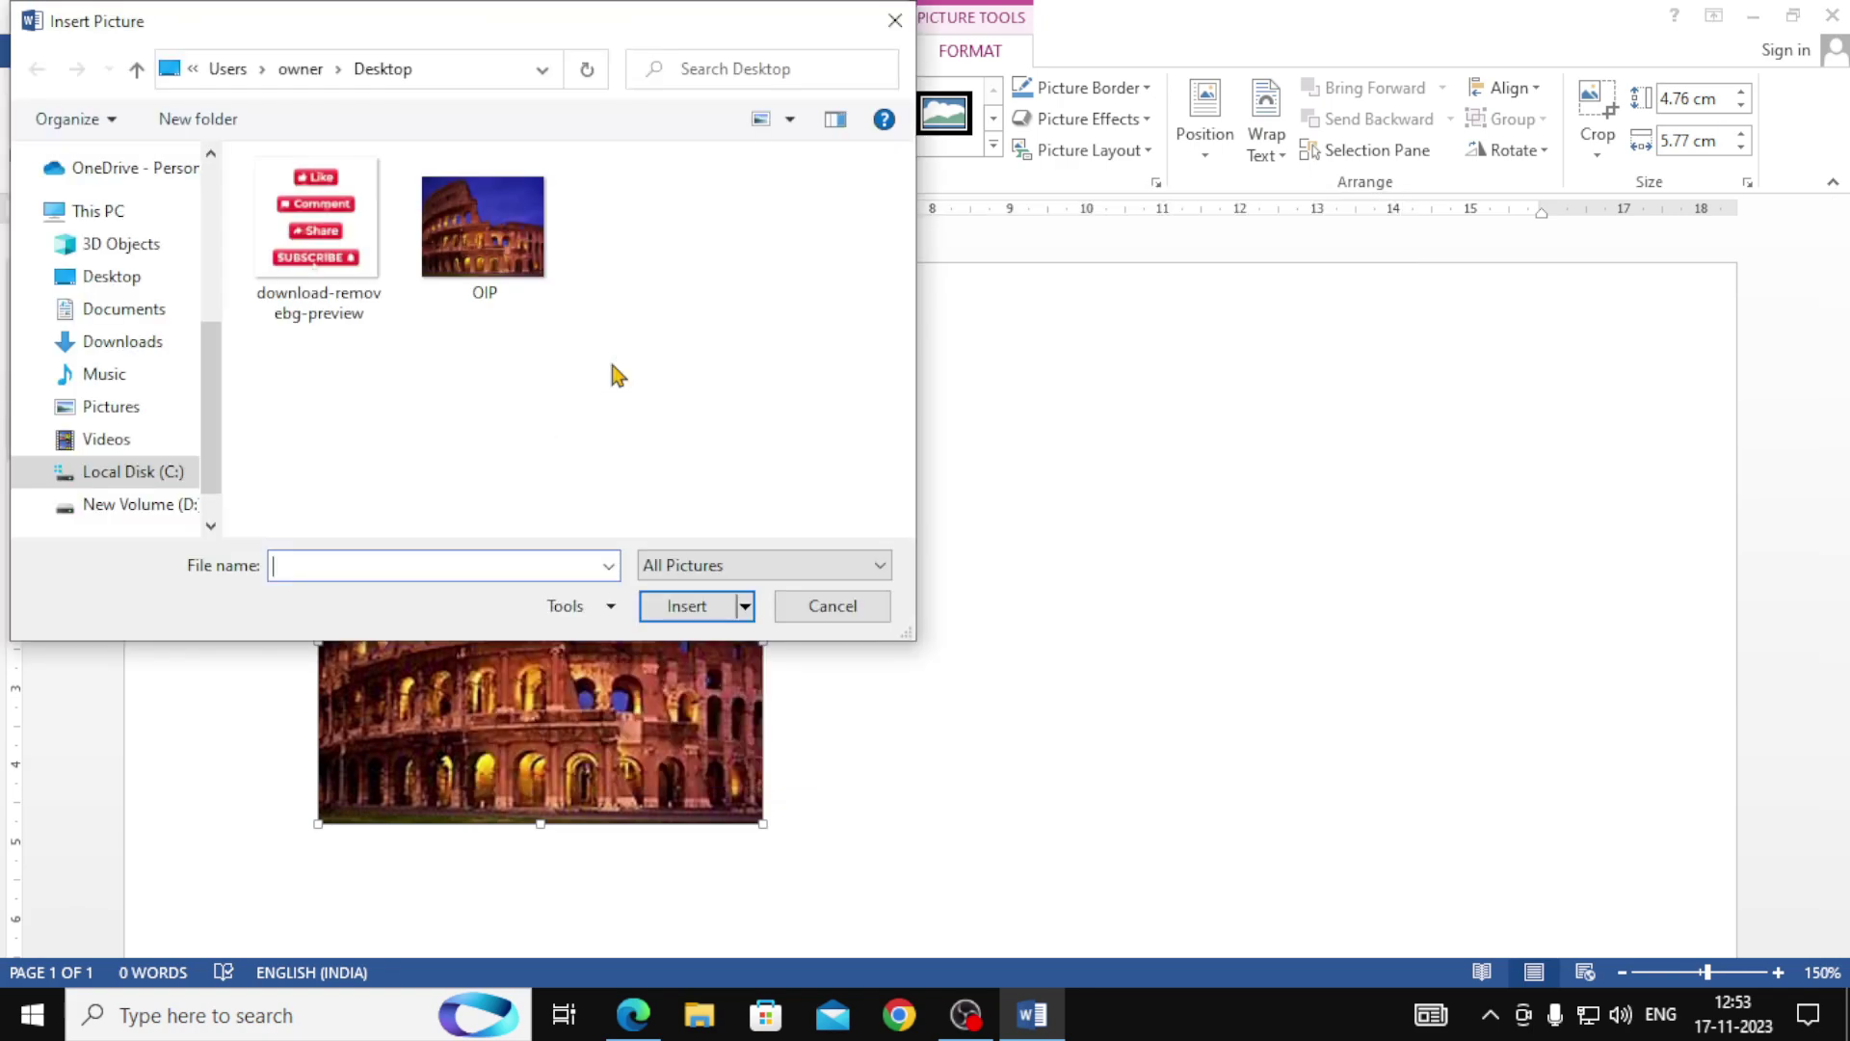
pyautogui.click(101, 408)
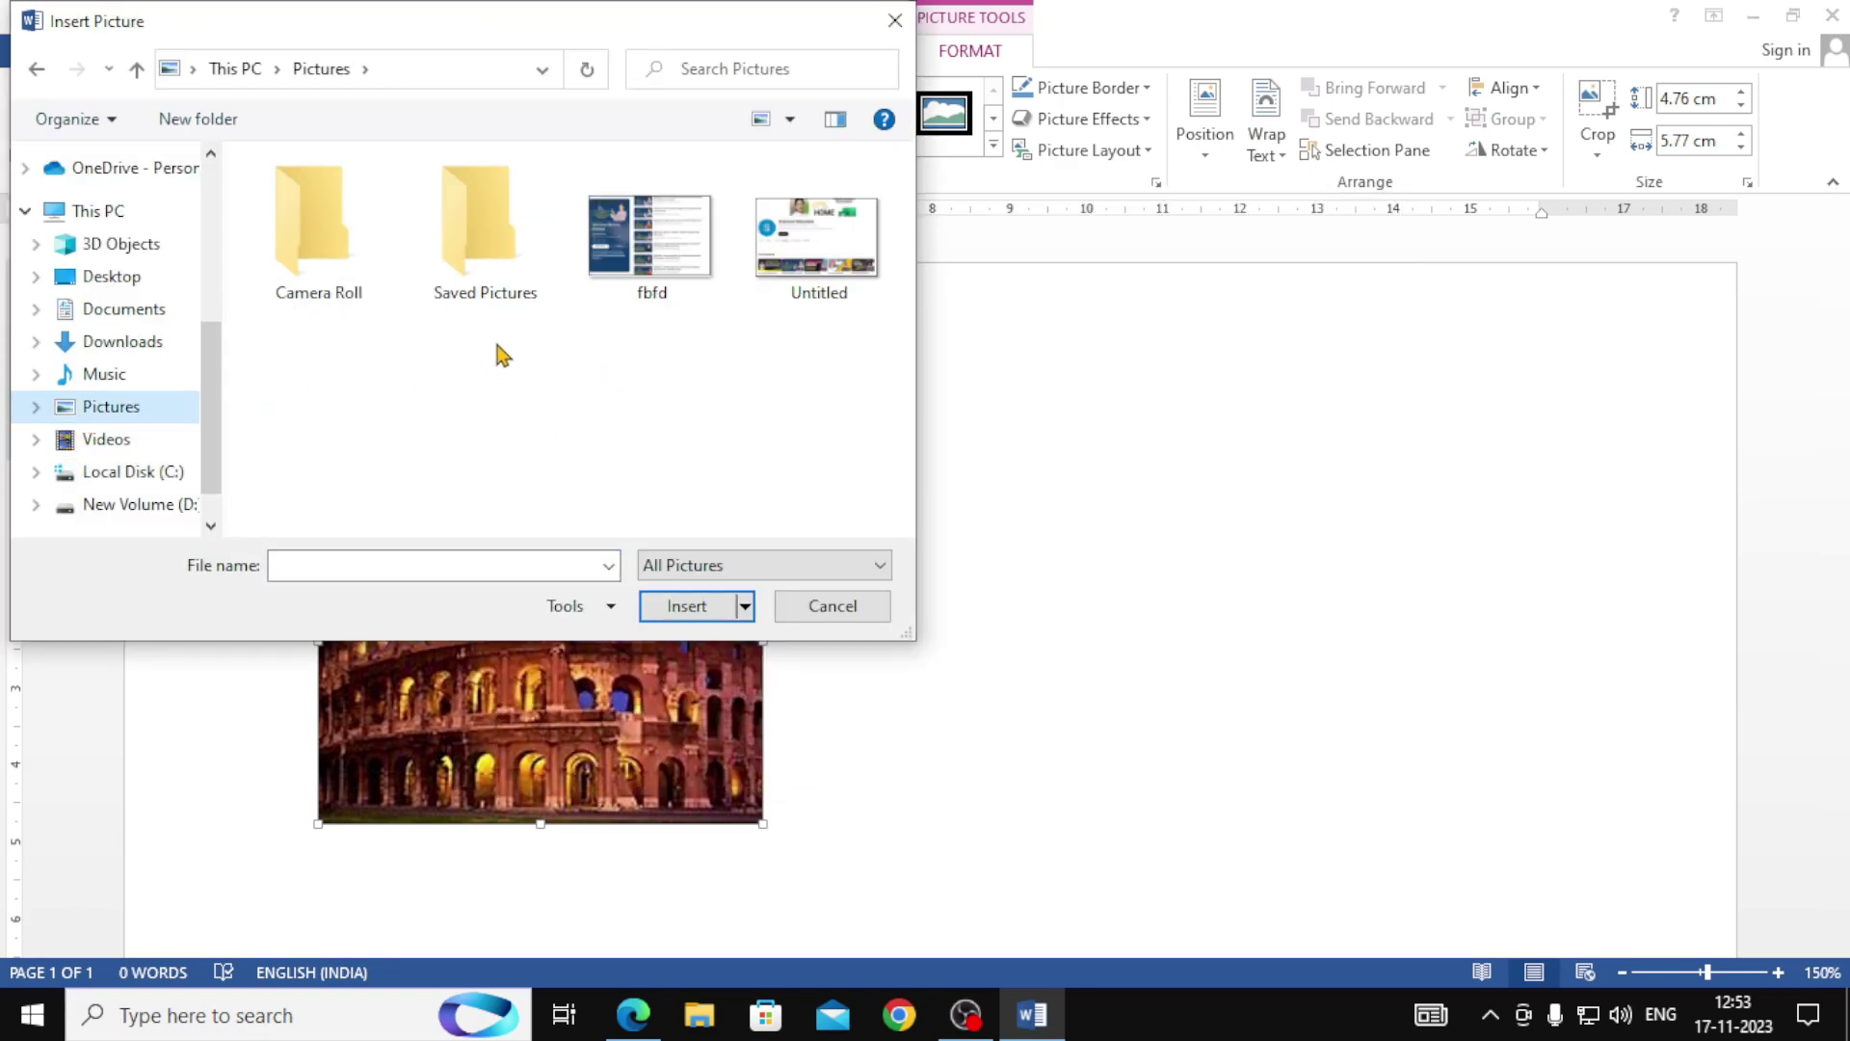
pyautogui.doubleClick(766, 289)
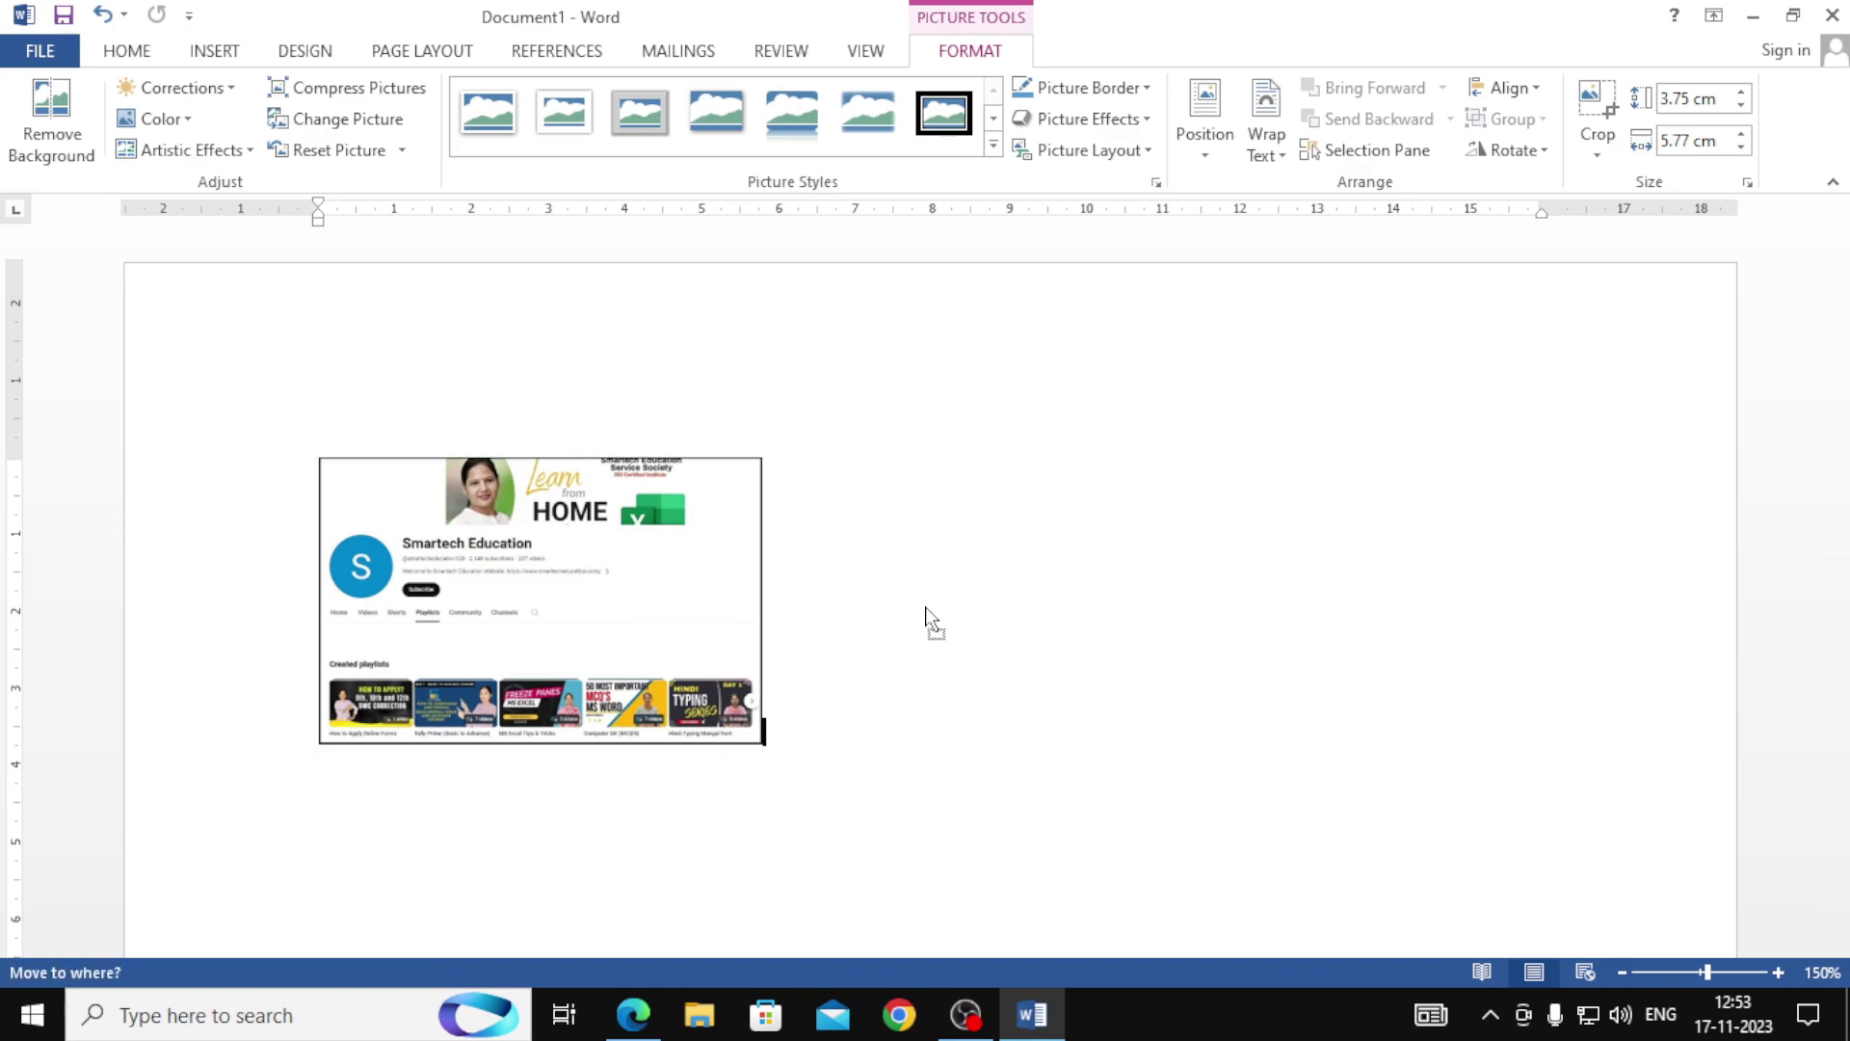
# Set the picture's text wrapping to Square and move it to the horizontal middle of the page, further down.
pyautogui.click(1270, 152)
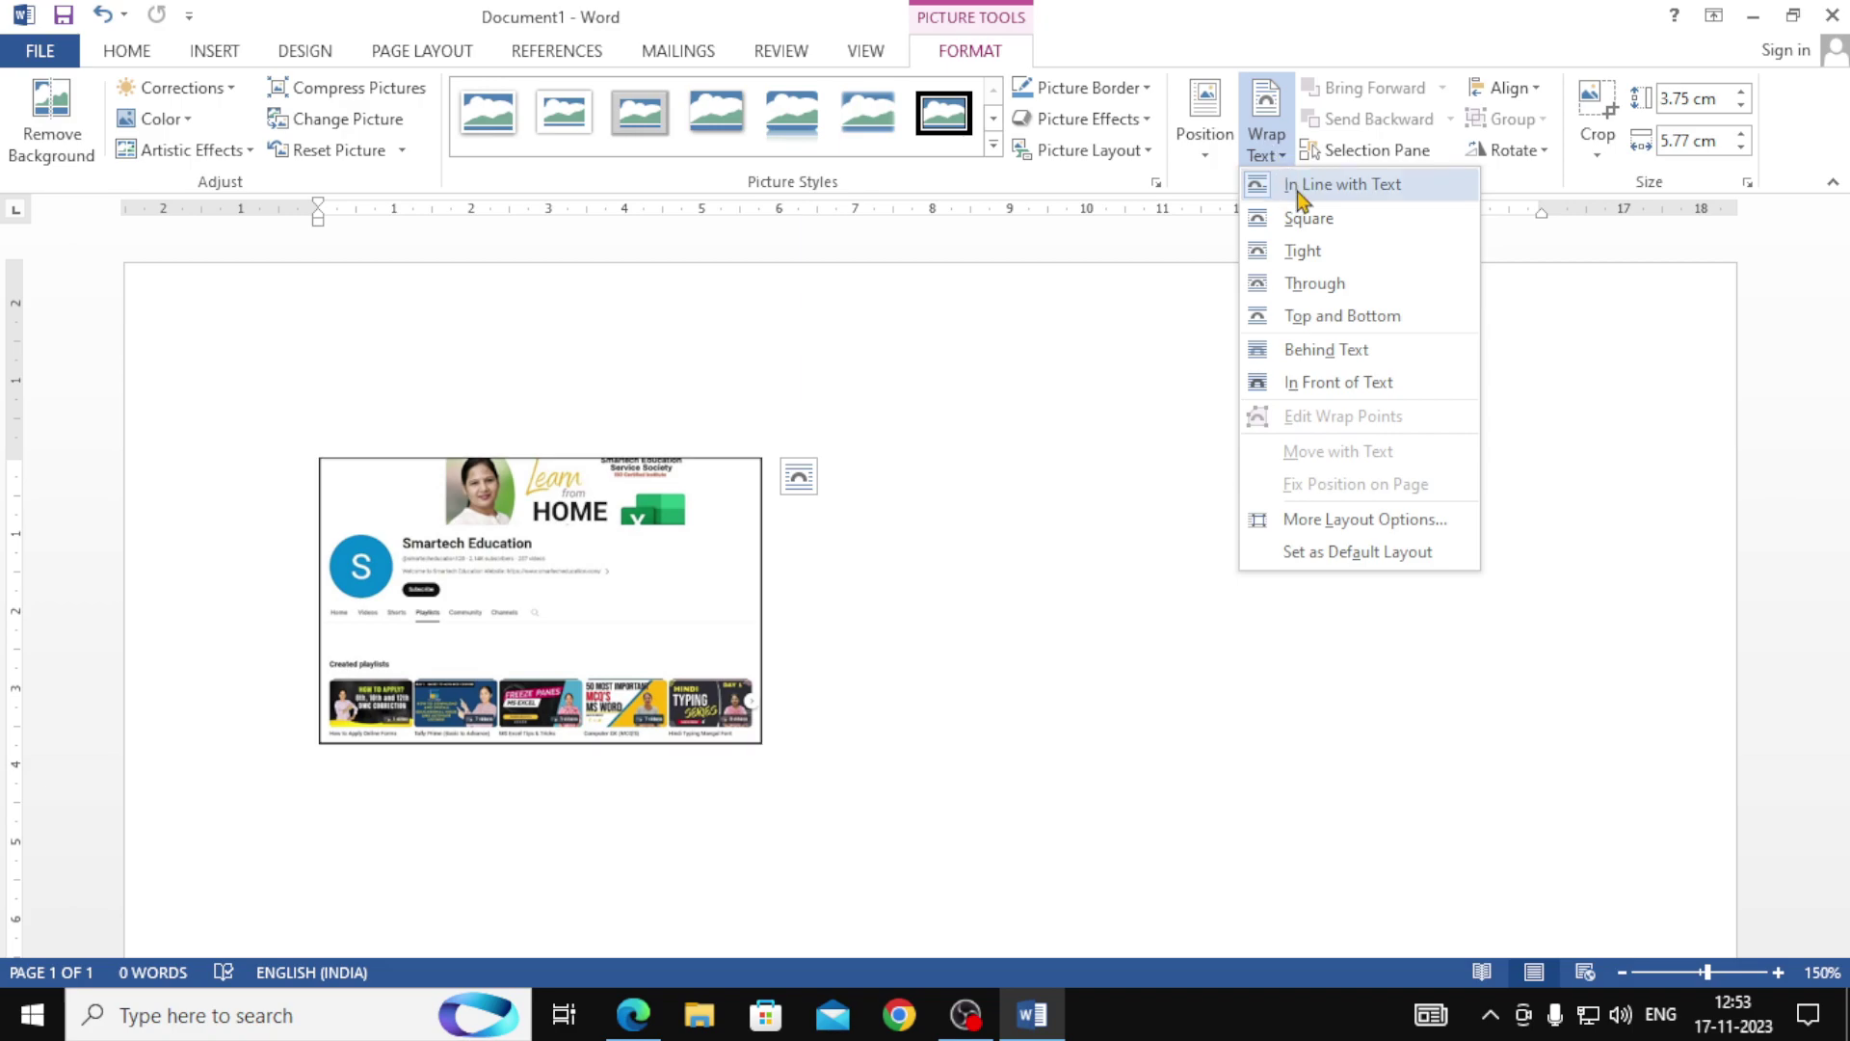
pyautogui.click(1303, 220)
pyautogui.moveTo(475, 558); pyautogui.dragTo(1025, 644)
pyautogui.scroll(-3, 1024, 644)
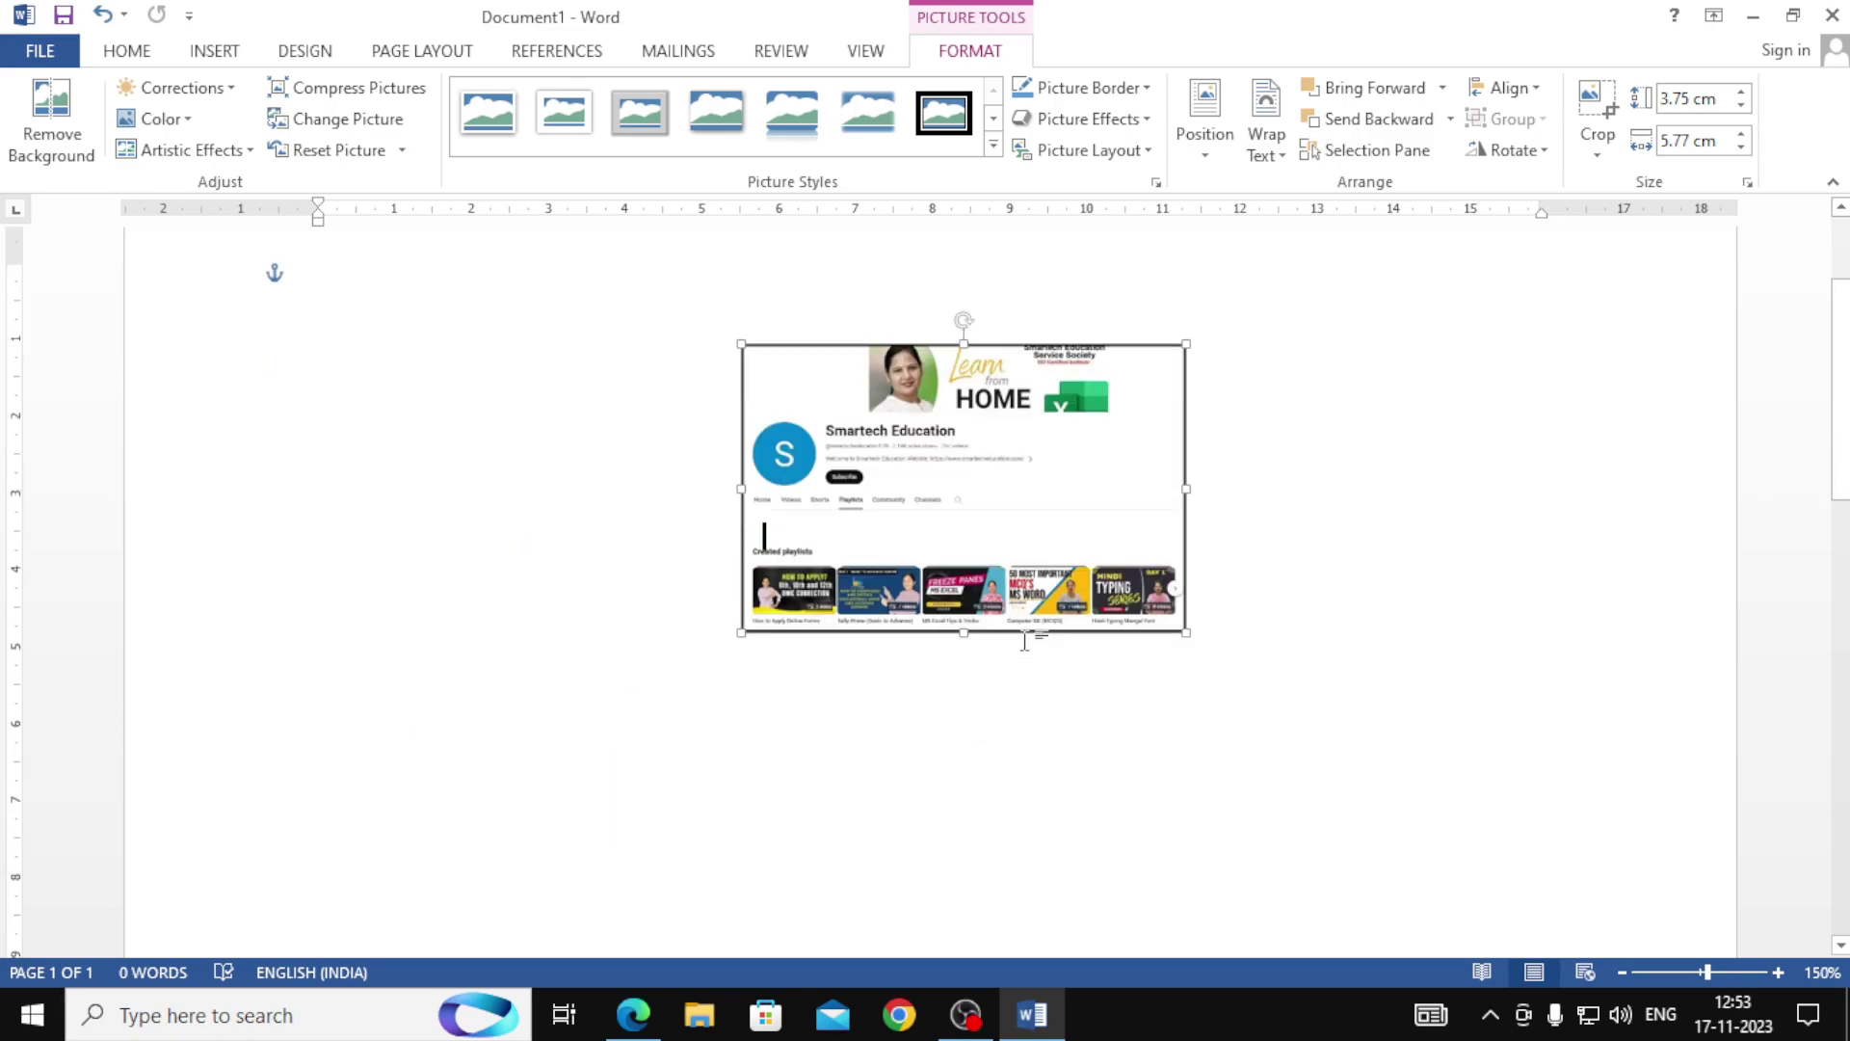
pyautogui.moveTo(1007, 542); pyautogui.dragTo(973, 688)
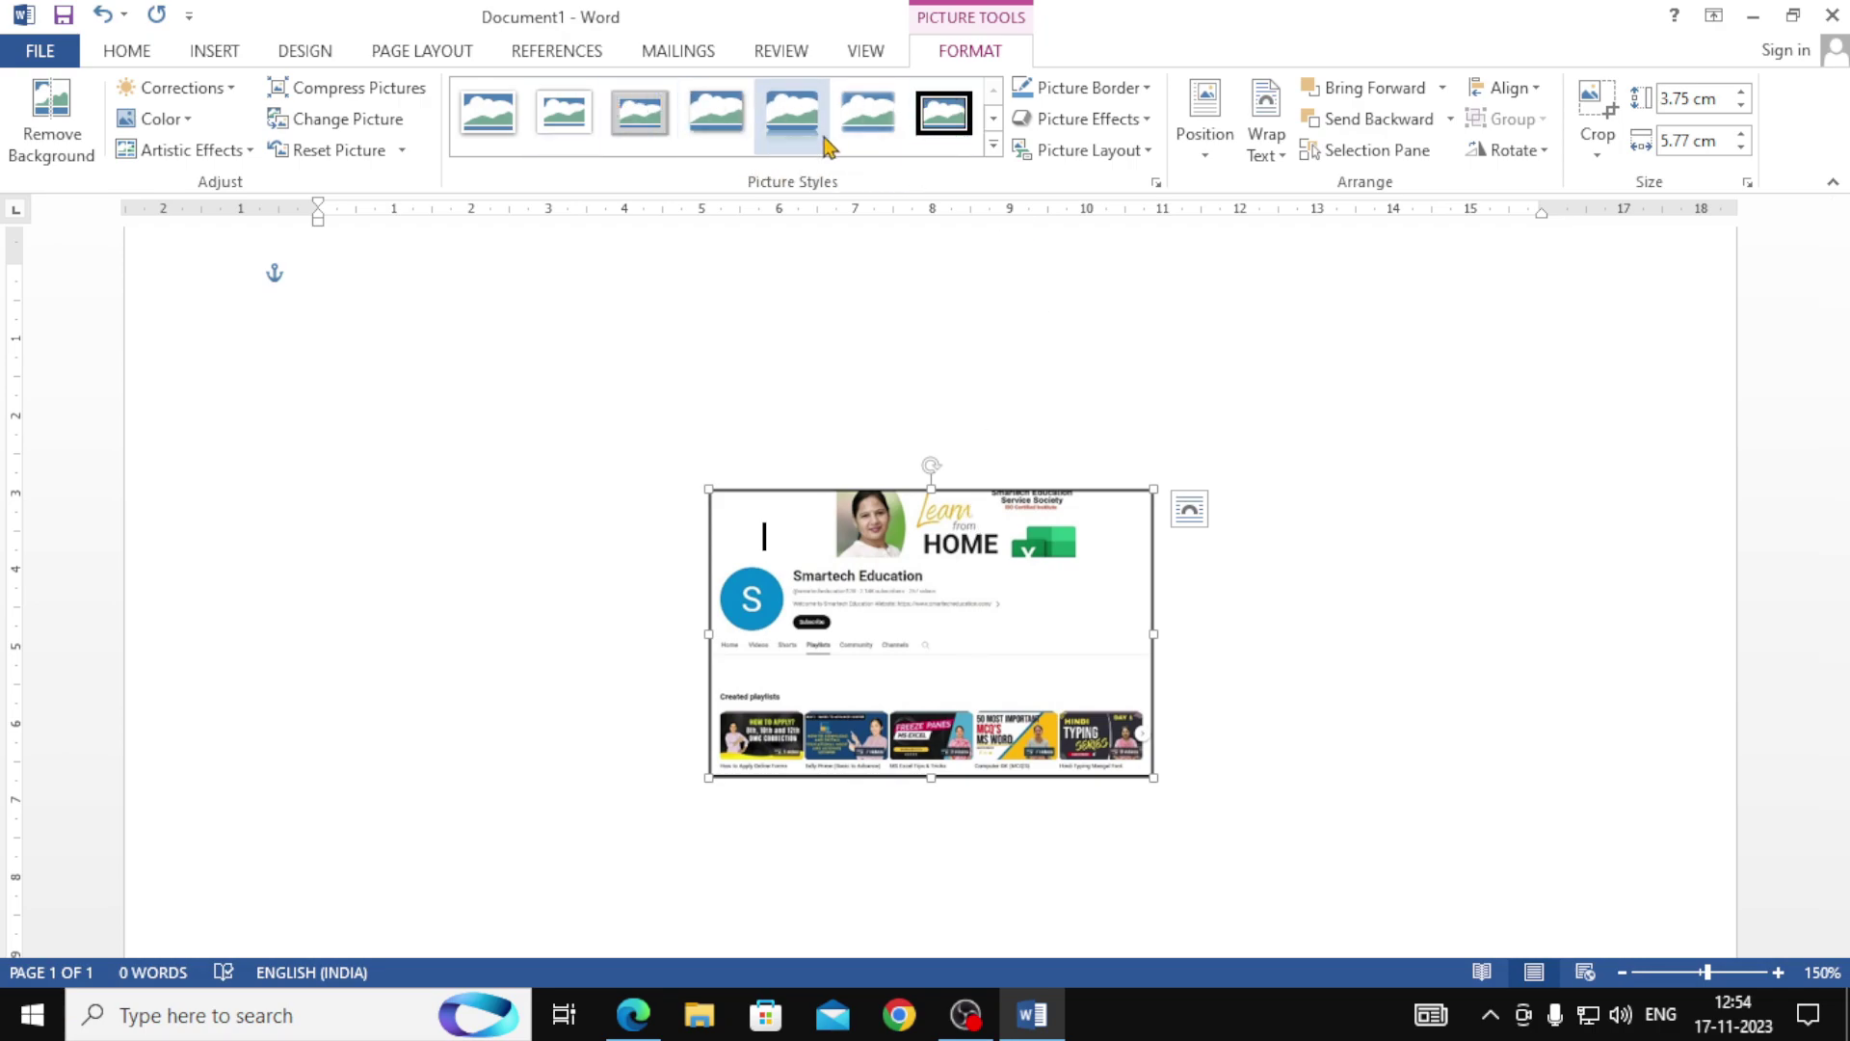
# Preview the picture styles and the border colour, weight and dash options on the picture without applying any.
pyautogui.click(992, 145)
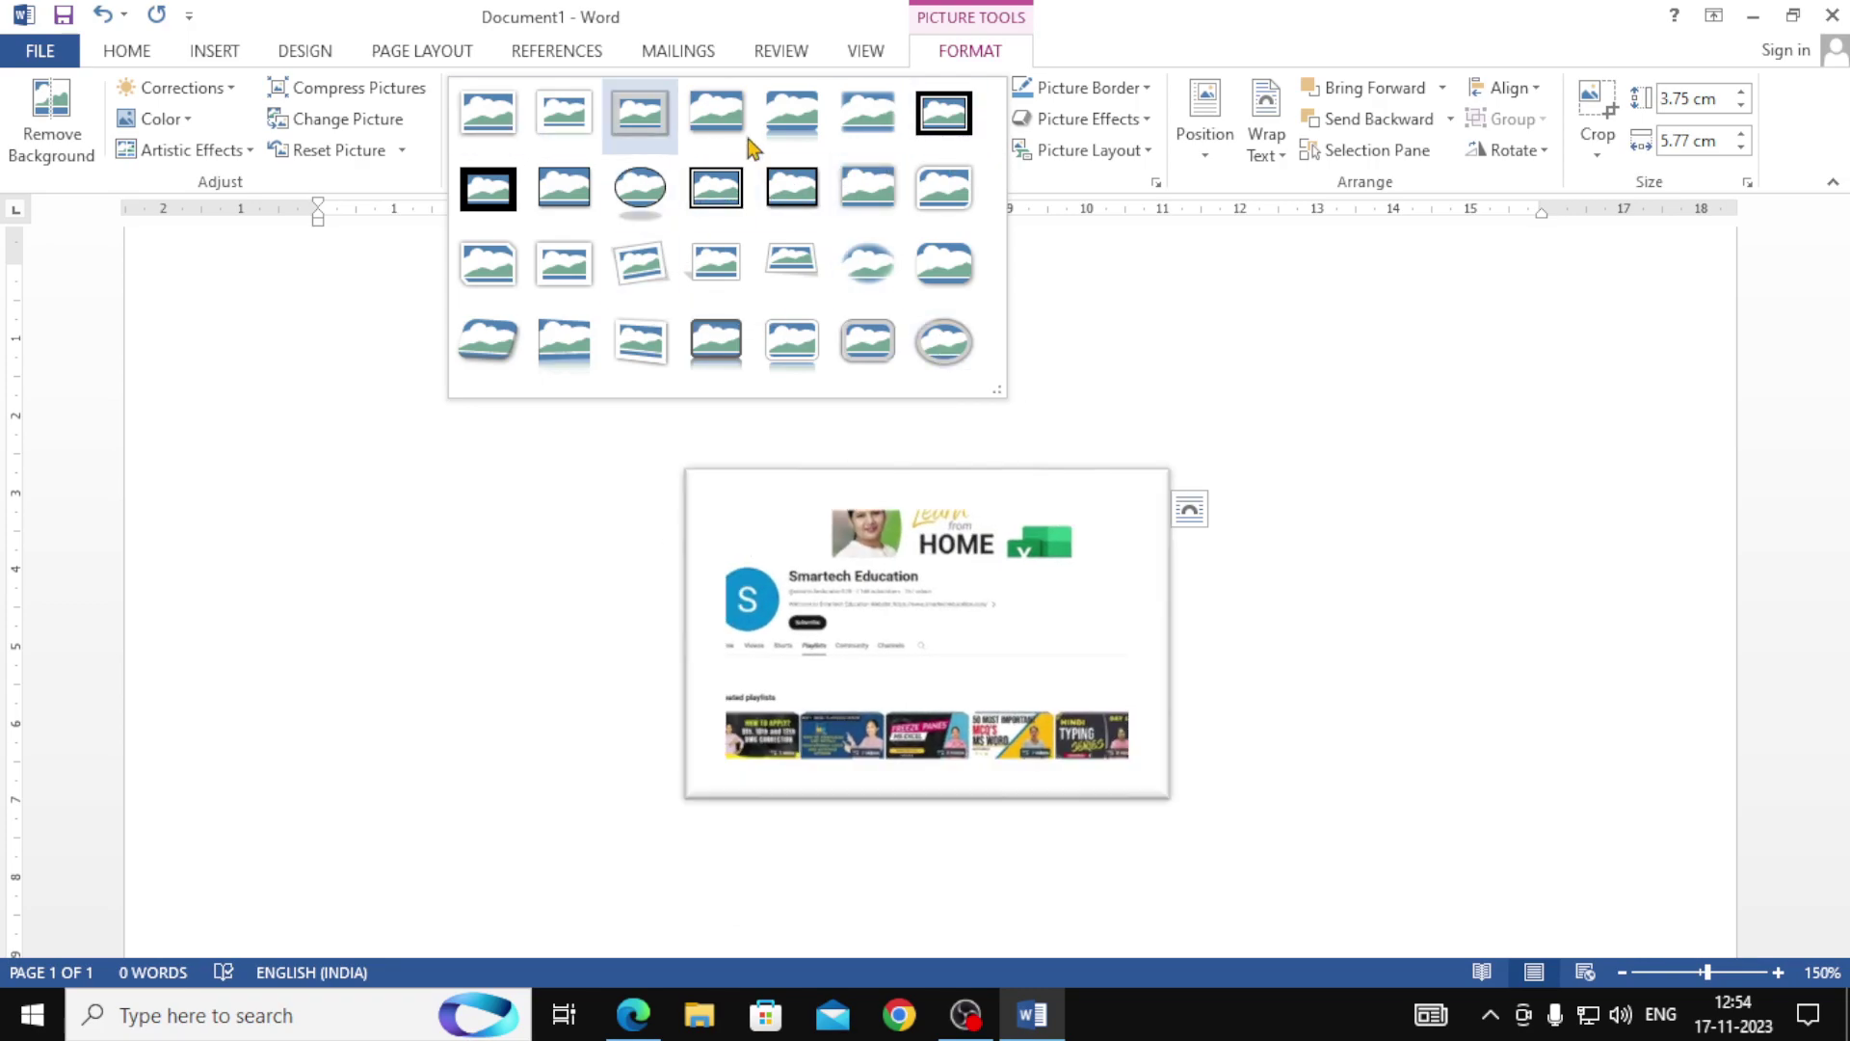
pyautogui.click(1140, 321)
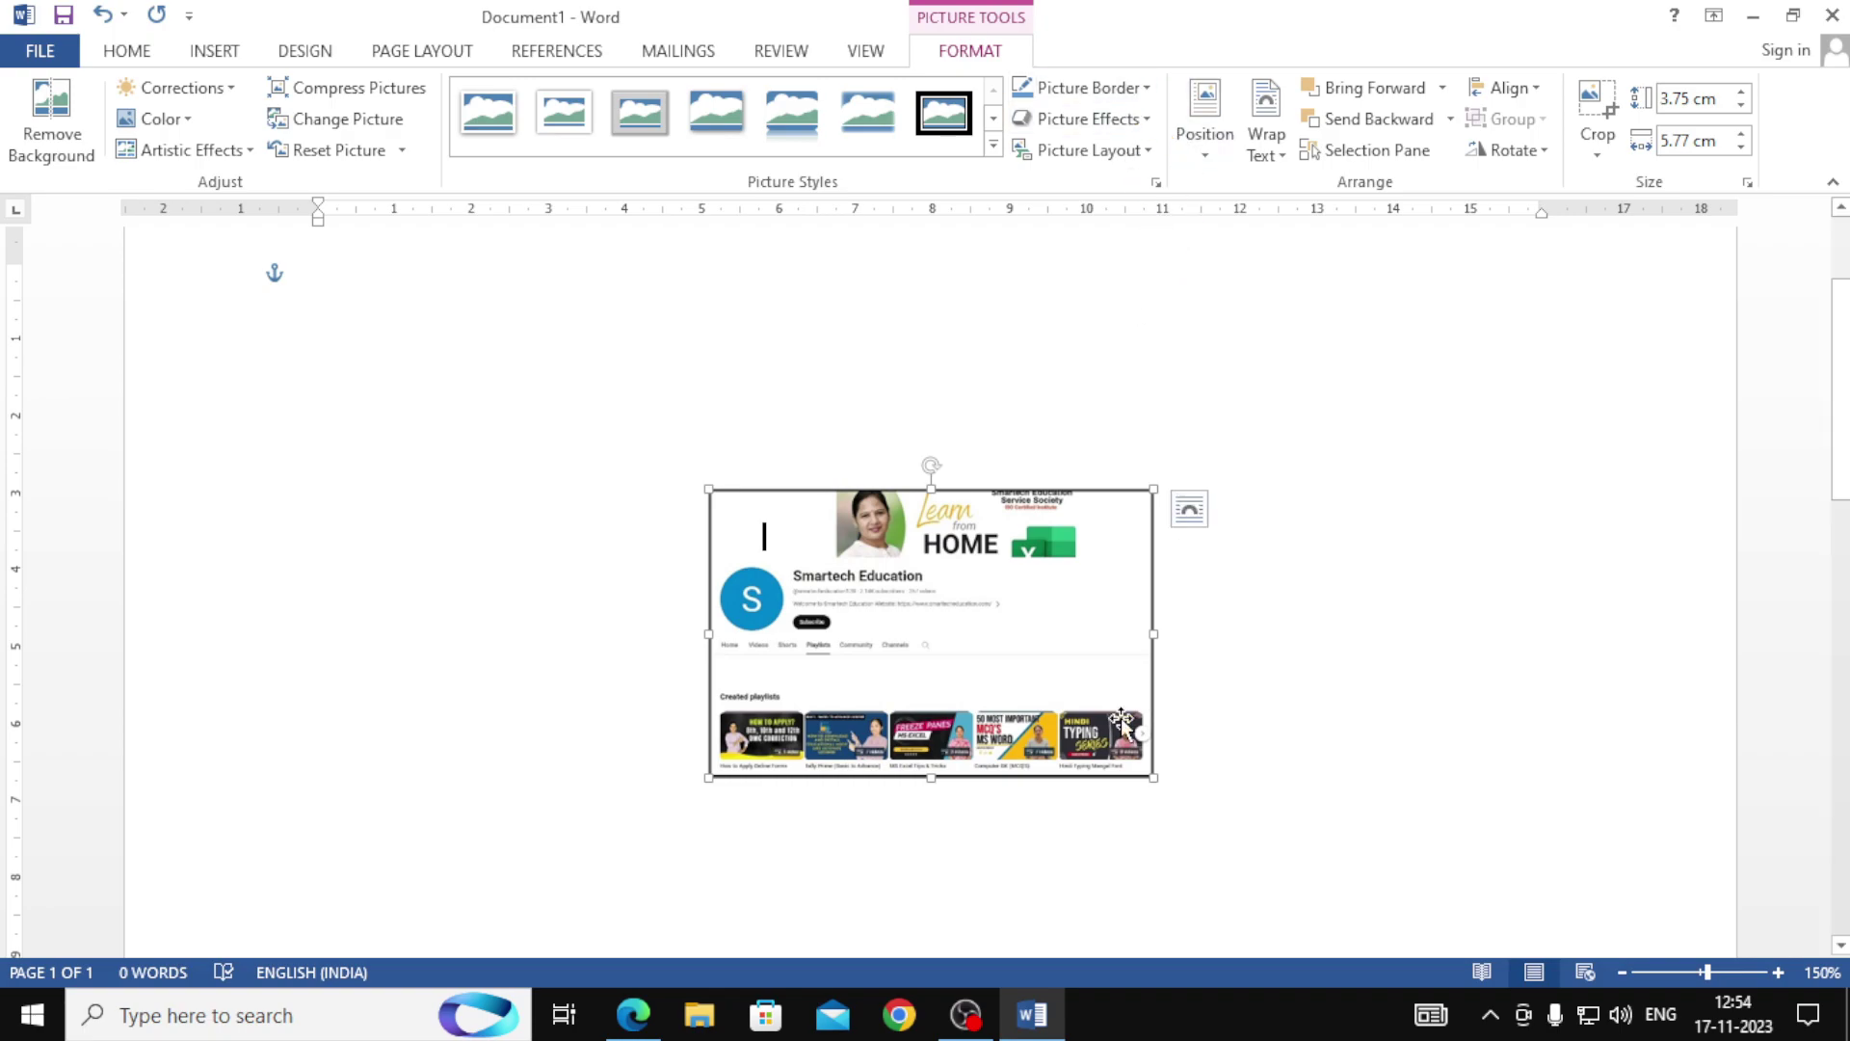
pyautogui.click(1137, 89)
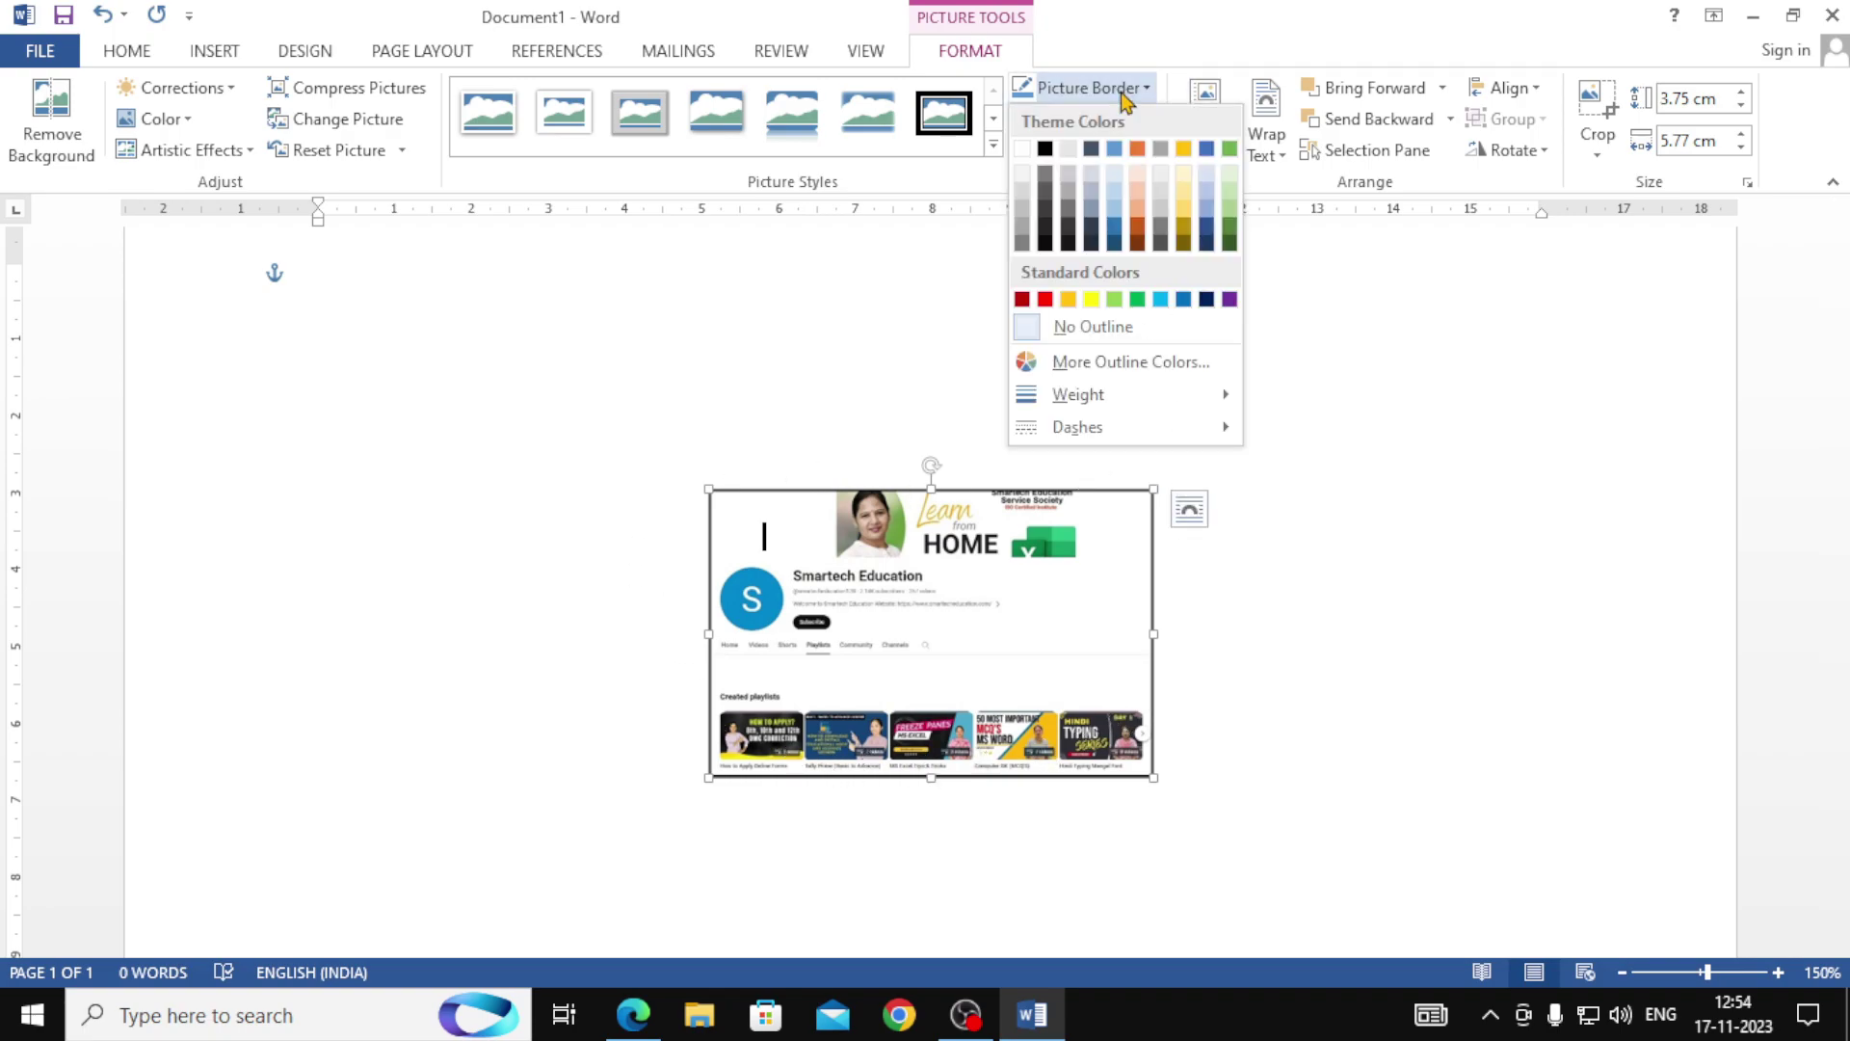
pyautogui.moveTo(1122, 394)
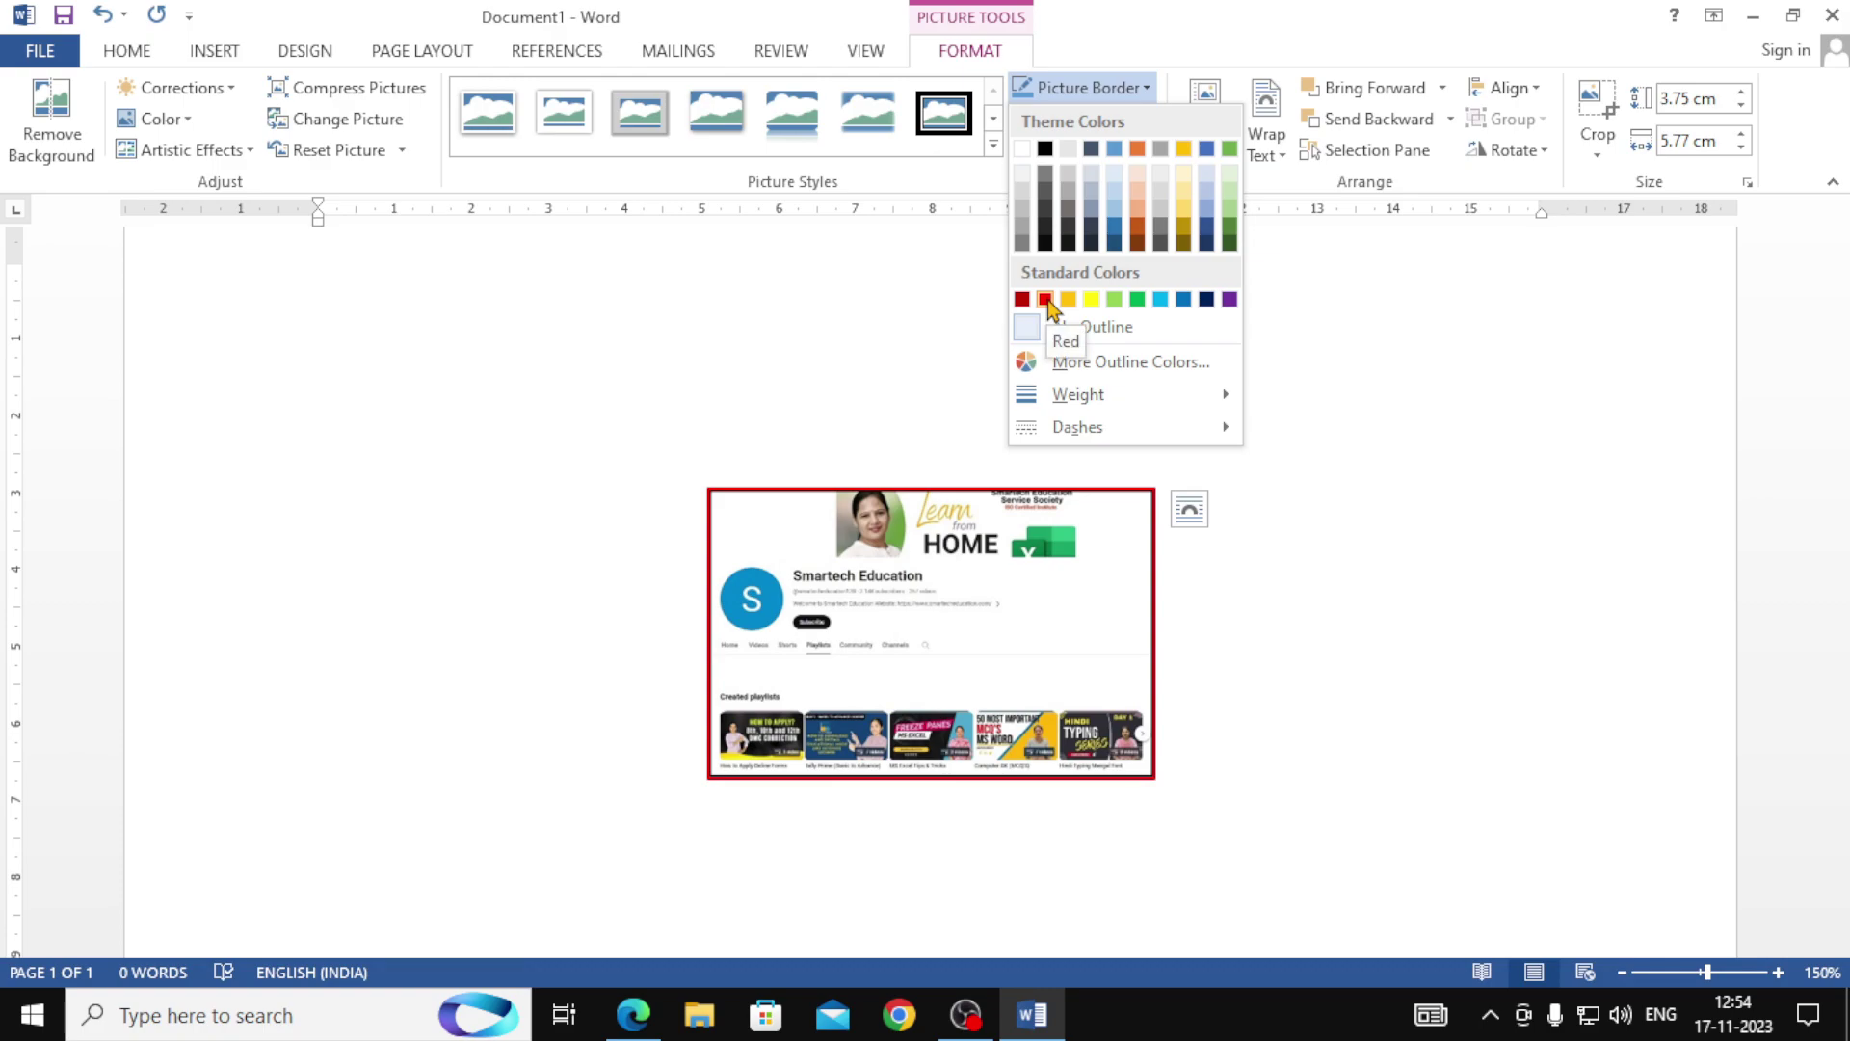
pyautogui.click(1520, 495)
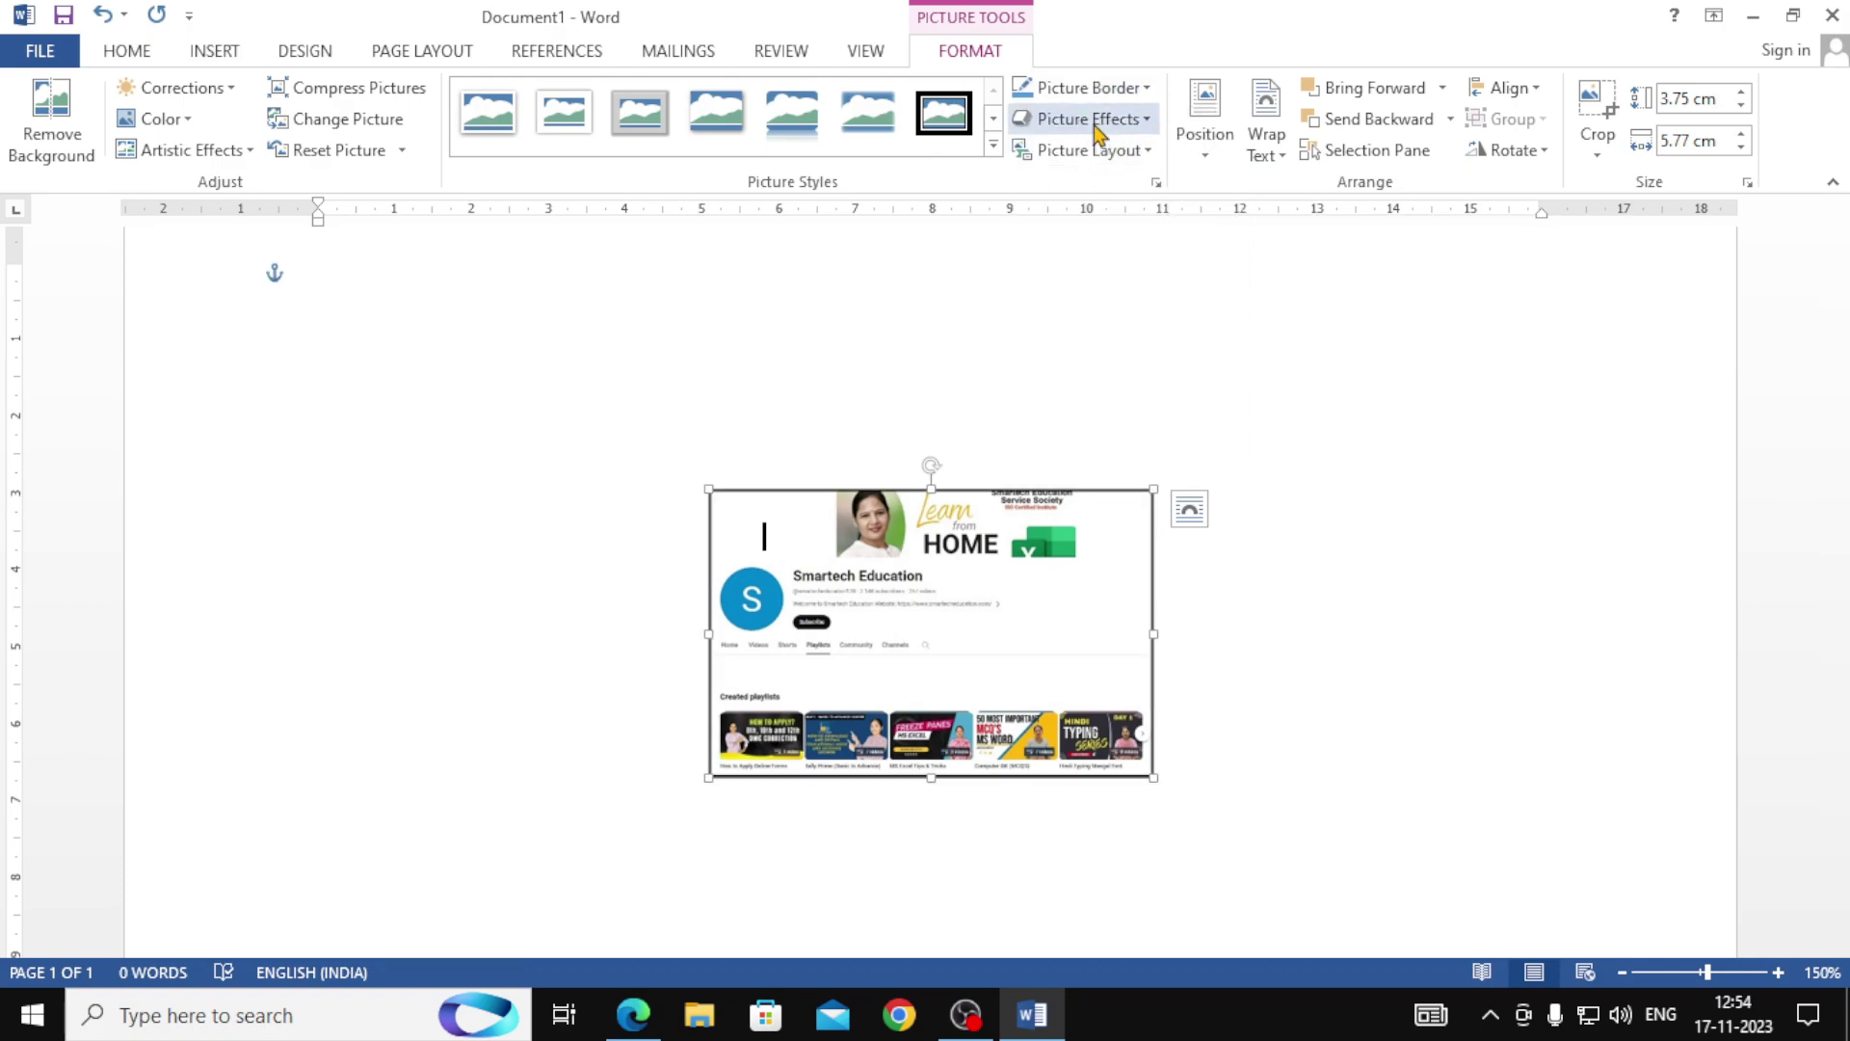
# Preview the preset, shadow, reflection, glow, soft edge, bevel and 3-D rotation effects on the picture without applying any.
pyautogui.click(1096, 123)
pyautogui.moveTo(1097, 165)
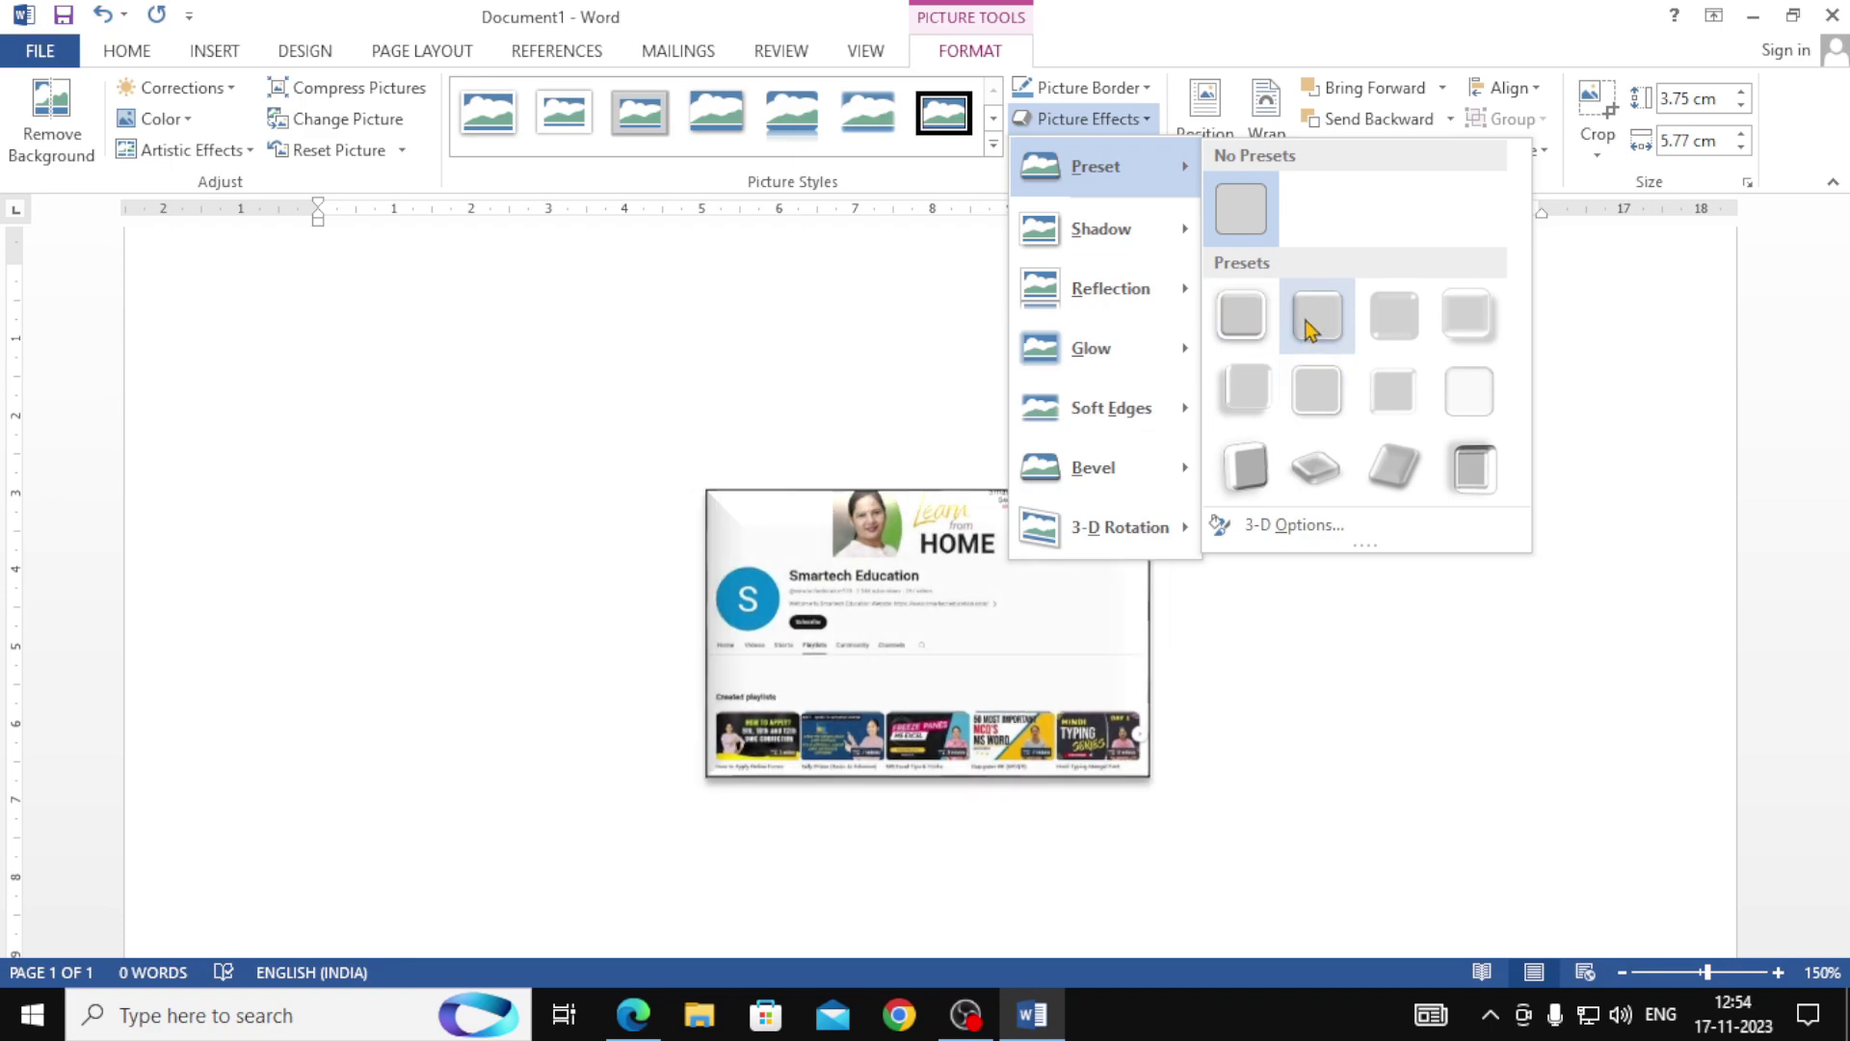
pyautogui.moveTo(1147, 241)
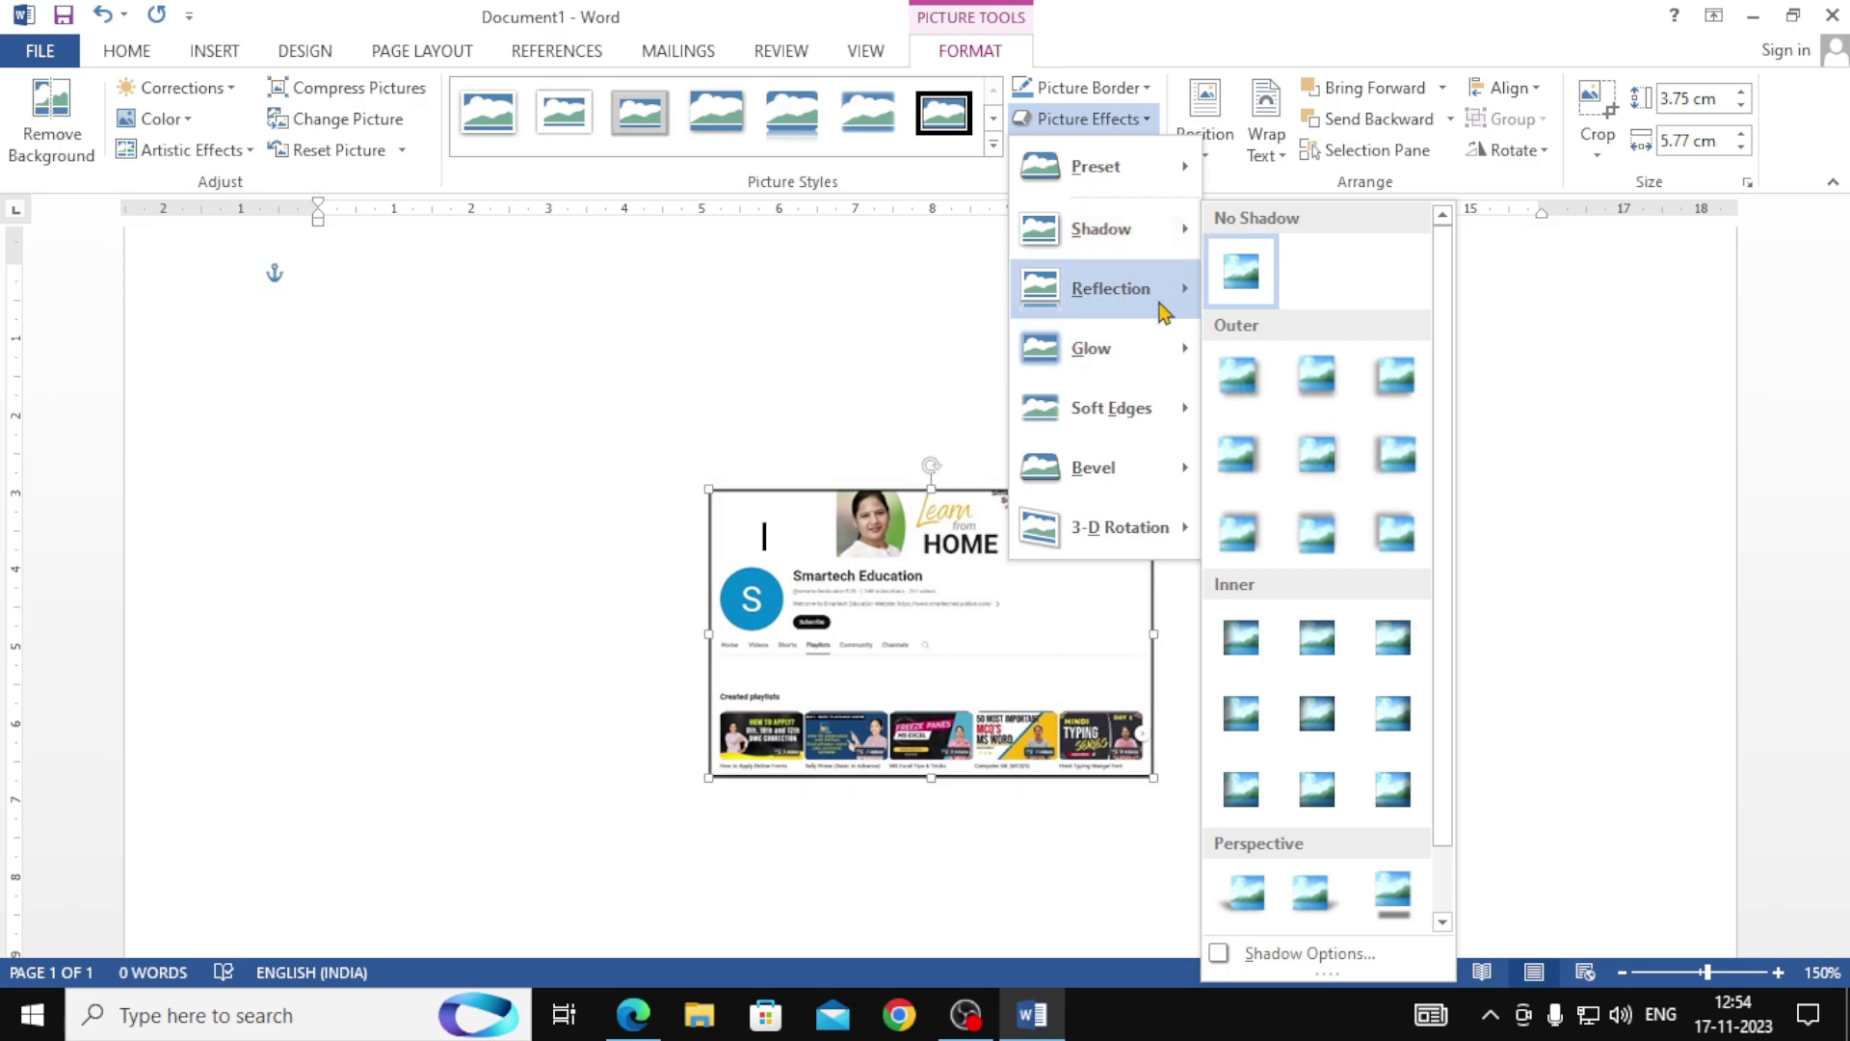
pyautogui.moveTo(1161, 307)
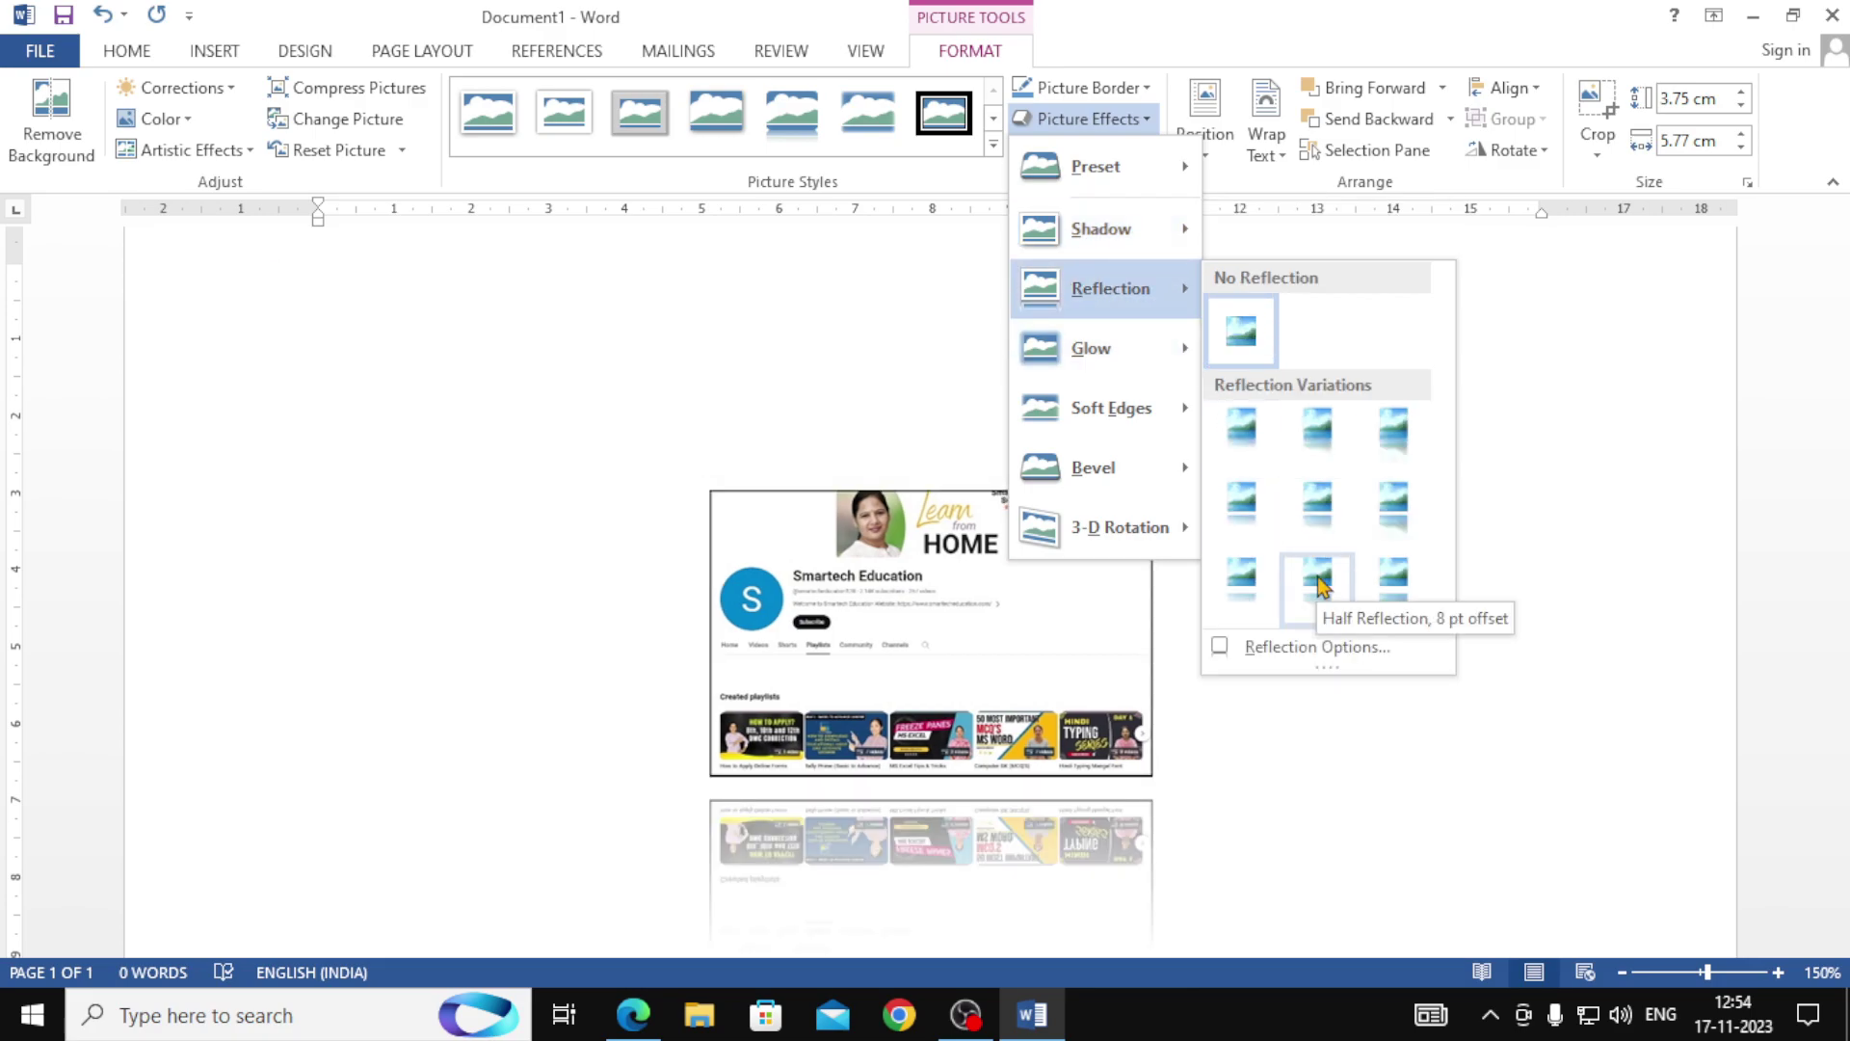
pyautogui.moveTo(1123, 355)
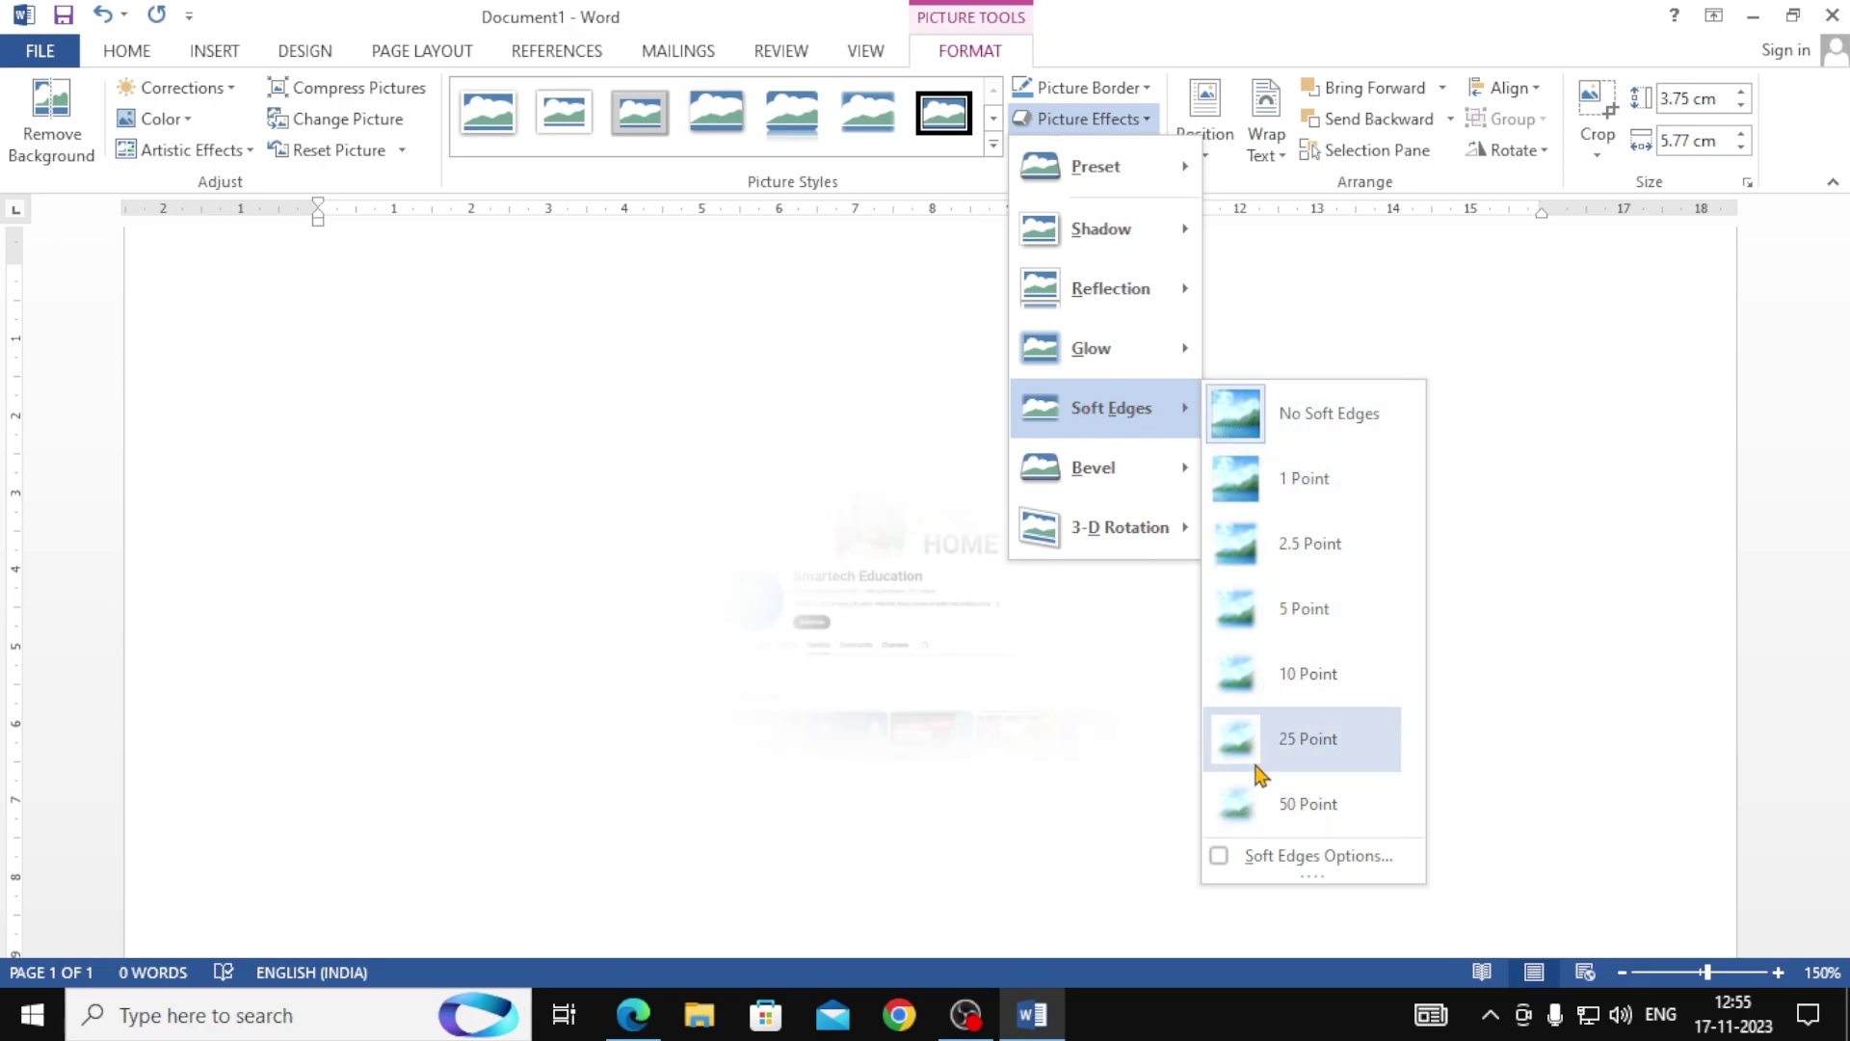
pyautogui.moveTo(1099, 467)
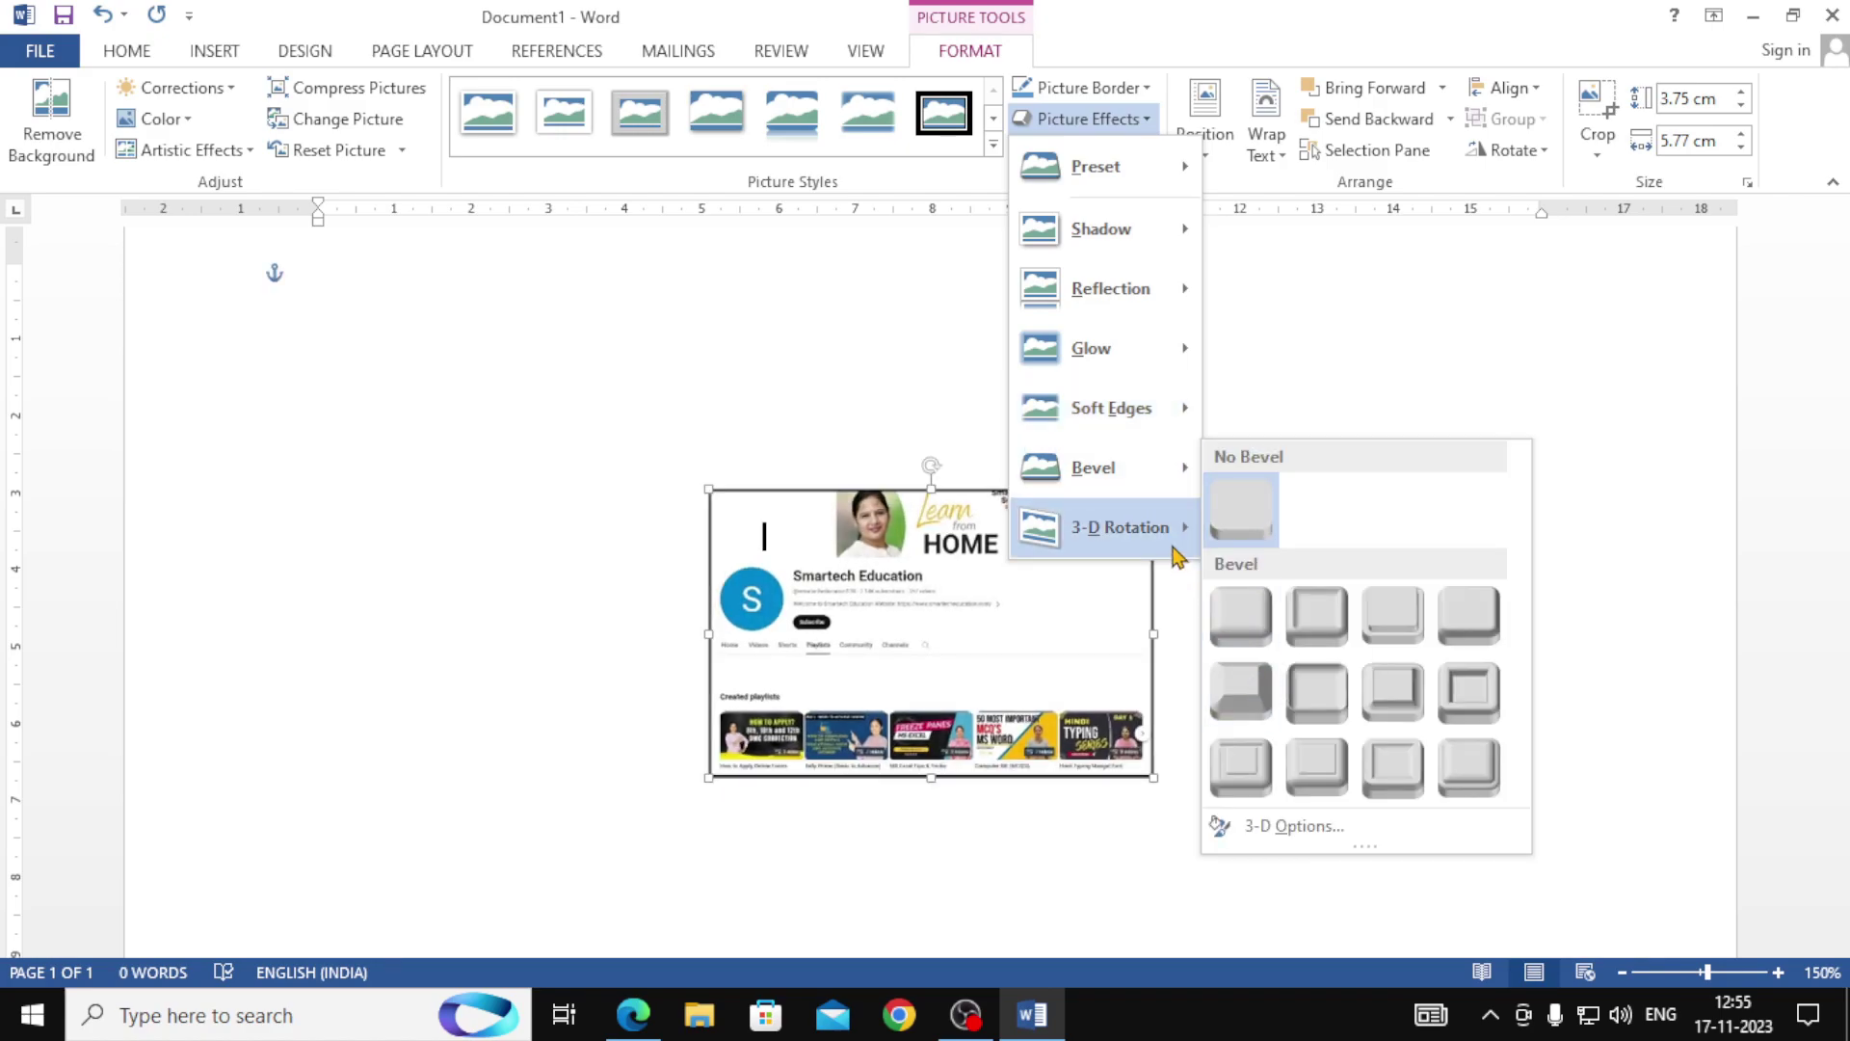
pyautogui.moveTo(1174, 540)
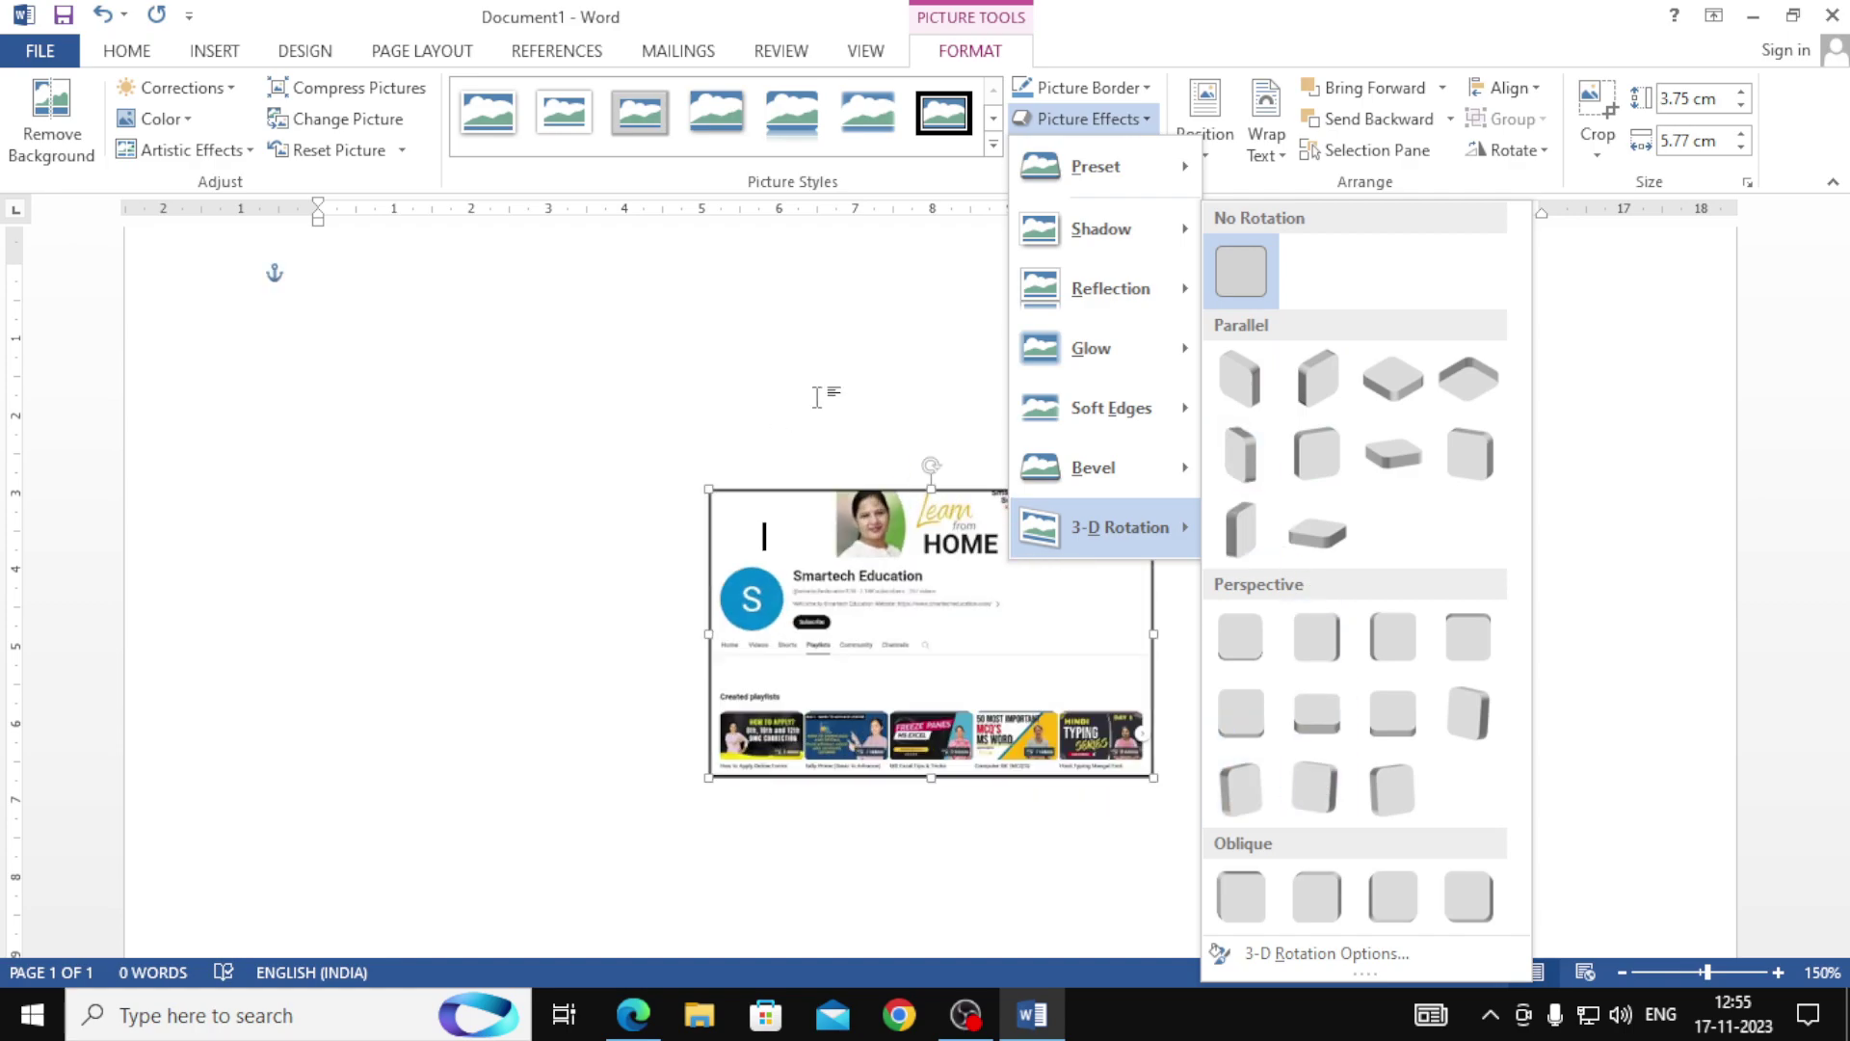
pyautogui.click(1205, 121)
pyautogui.click(1162, 284)
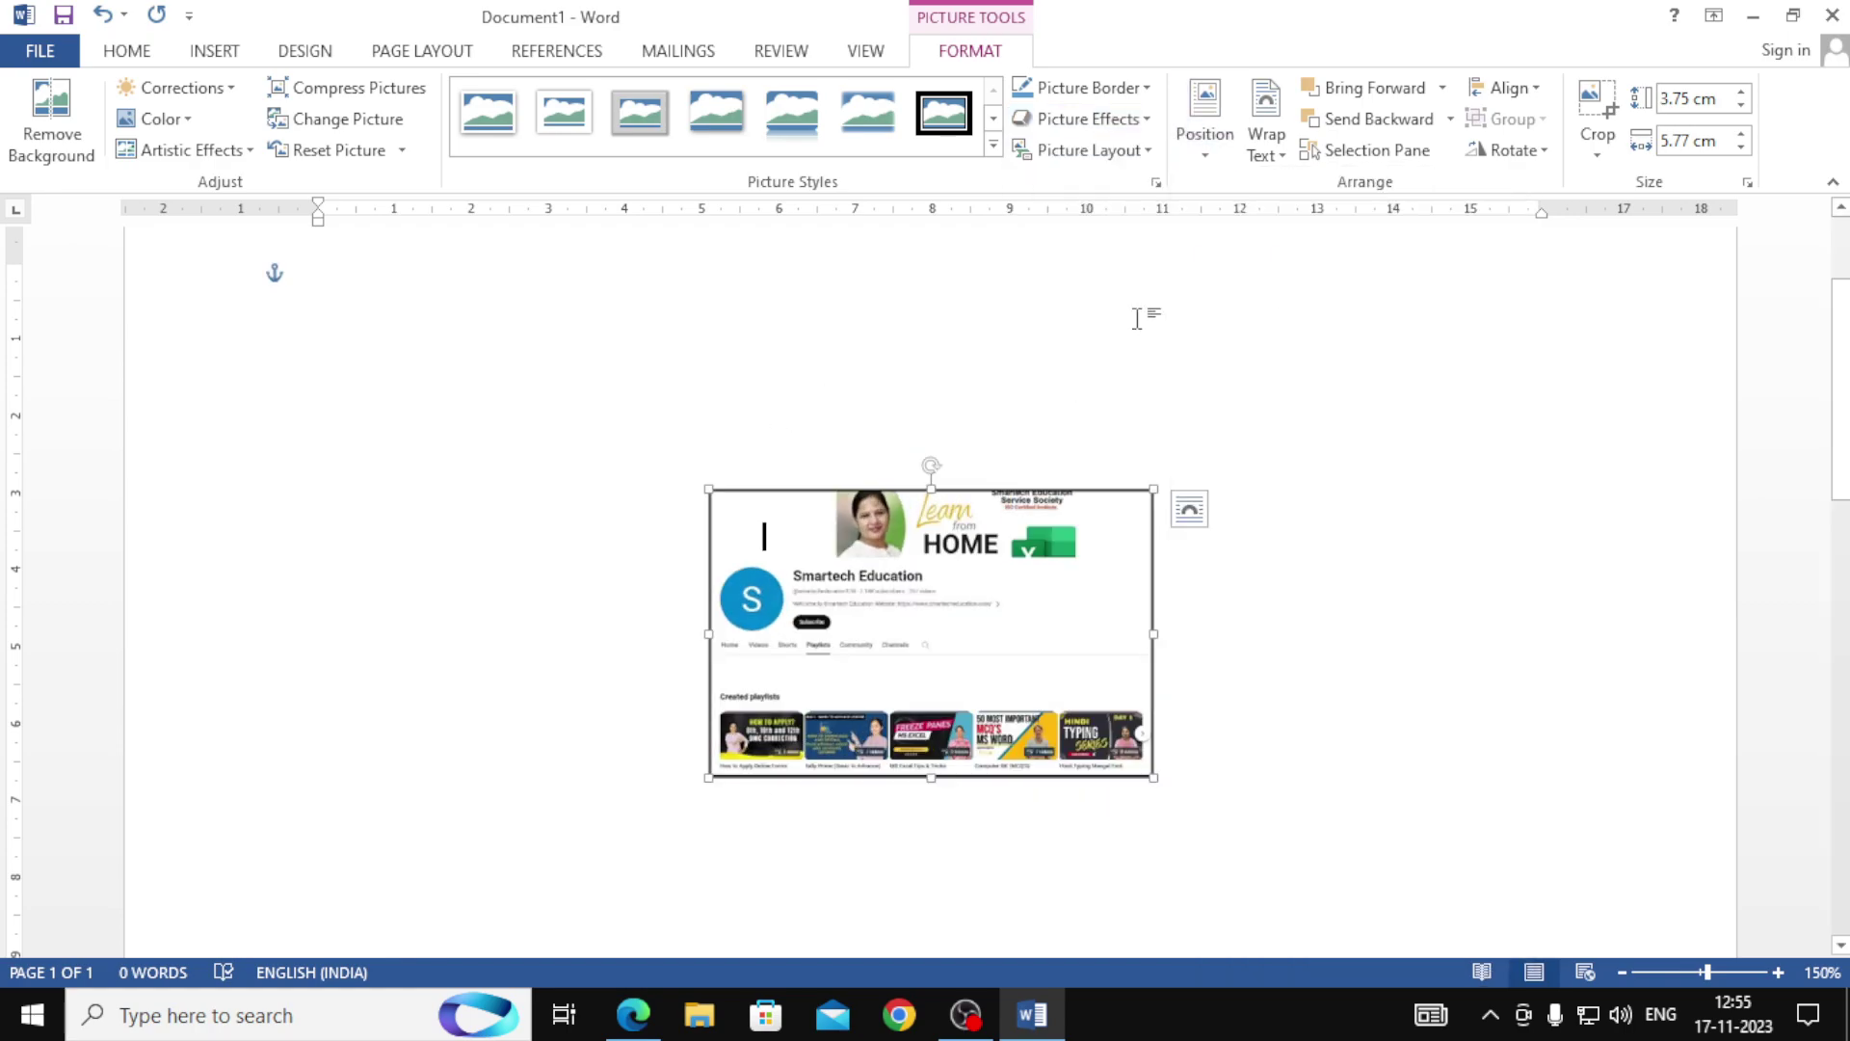
# Review the position and text wrapping options without applying any, and move the picture a little higher and to the right on the page.
pyautogui.click(1205, 121)
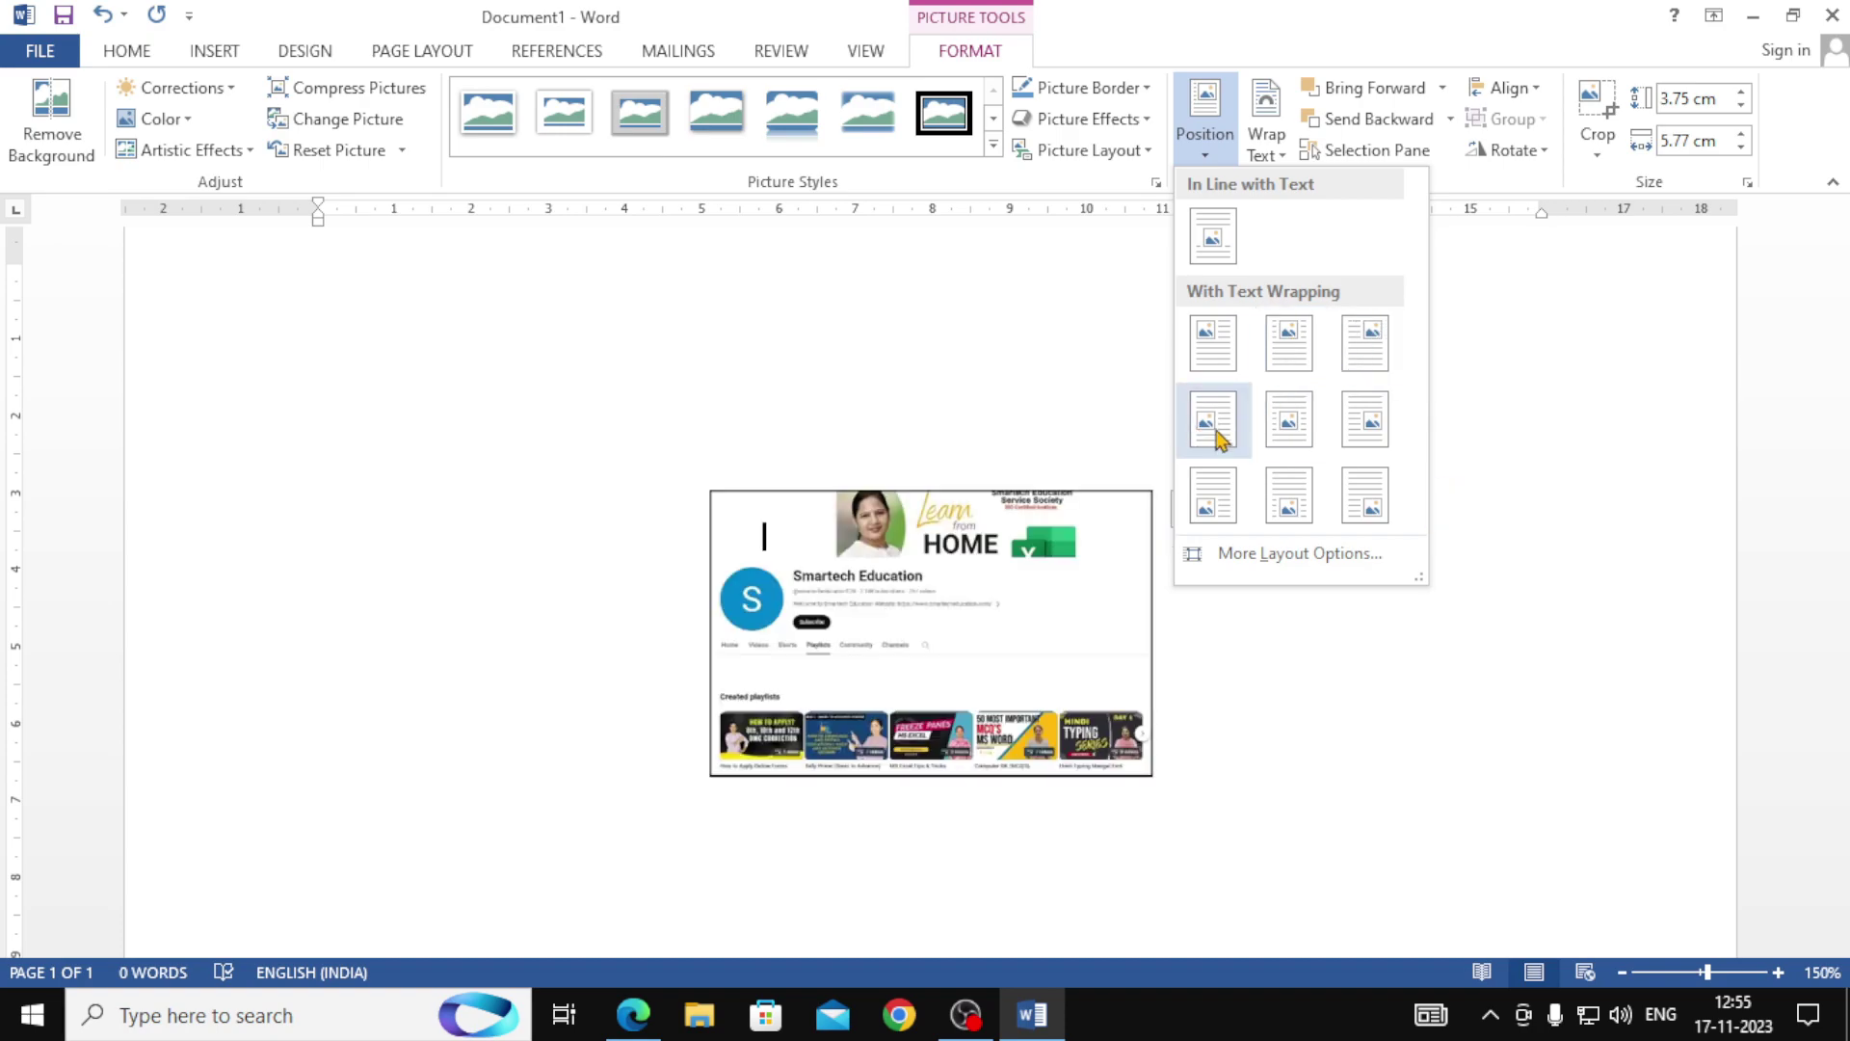
pyautogui.click(1022, 431)
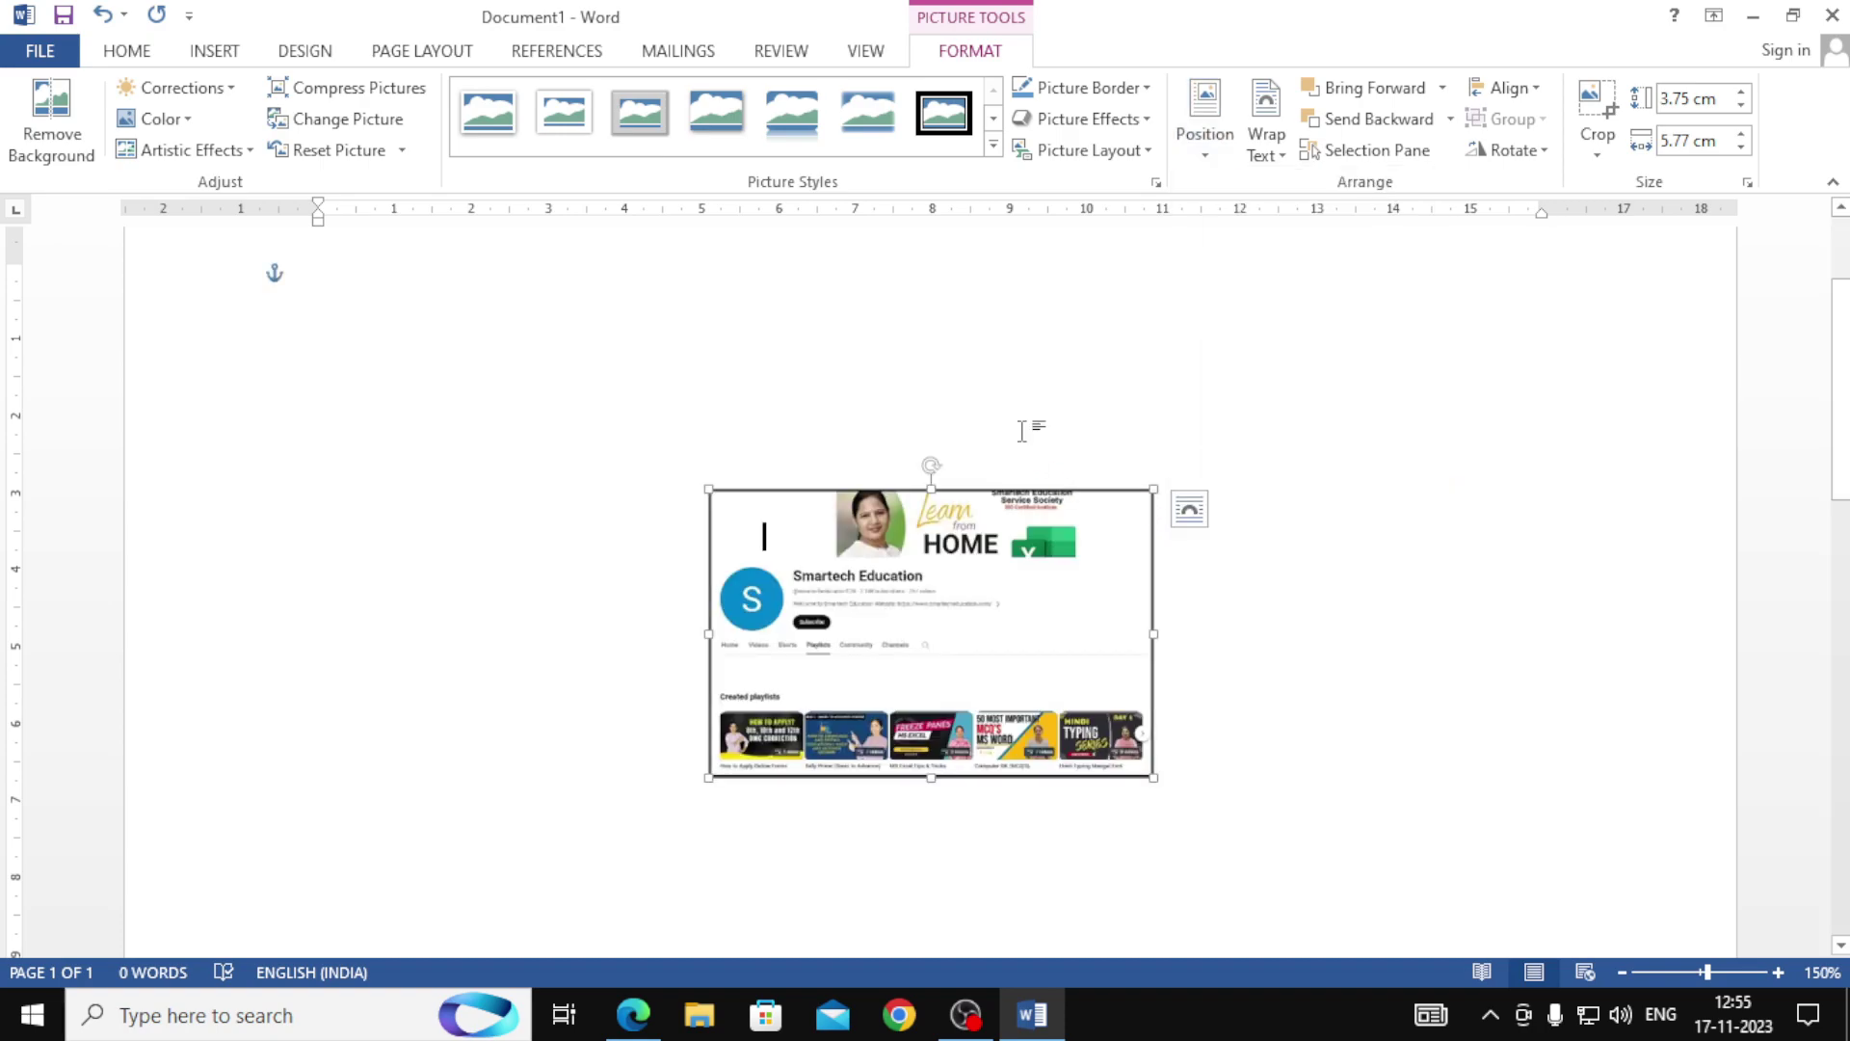
pyautogui.click(1265, 142)
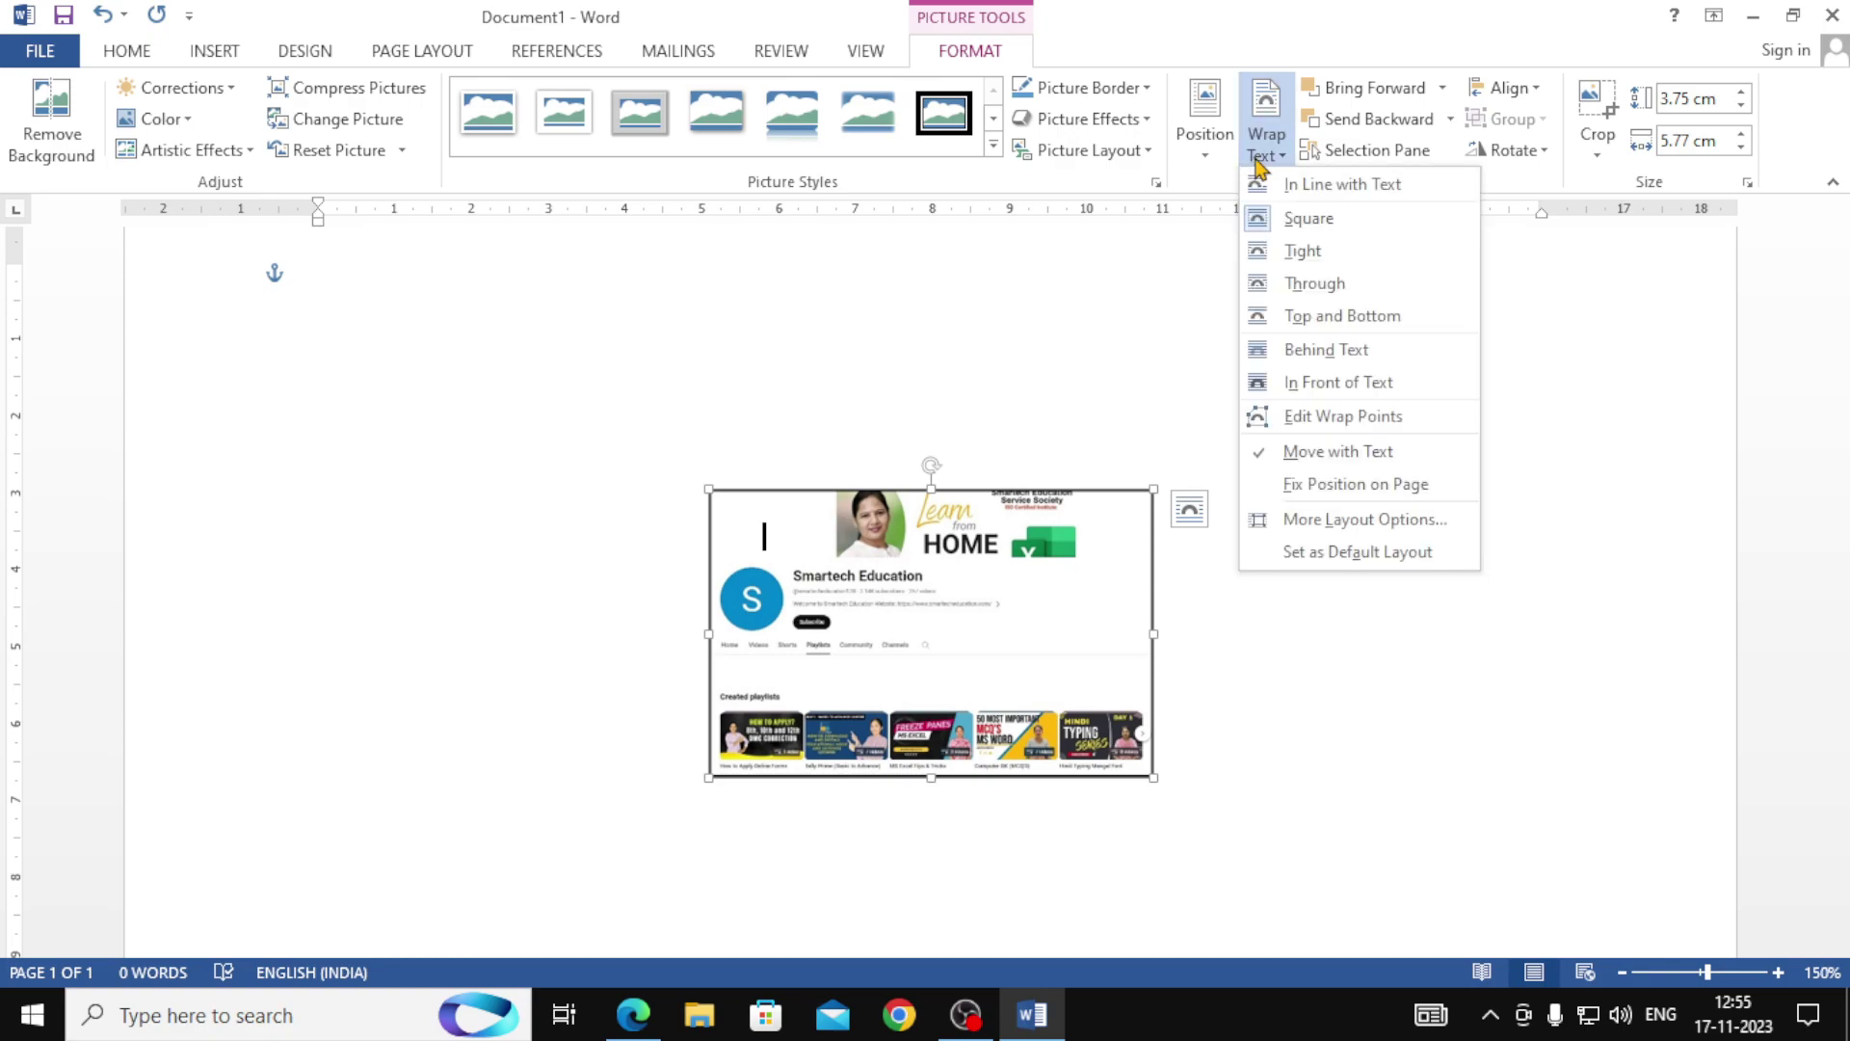
pyautogui.click(1005, 549)
pyautogui.moveTo(1007, 593); pyautogui.dragTo(1126, 470)
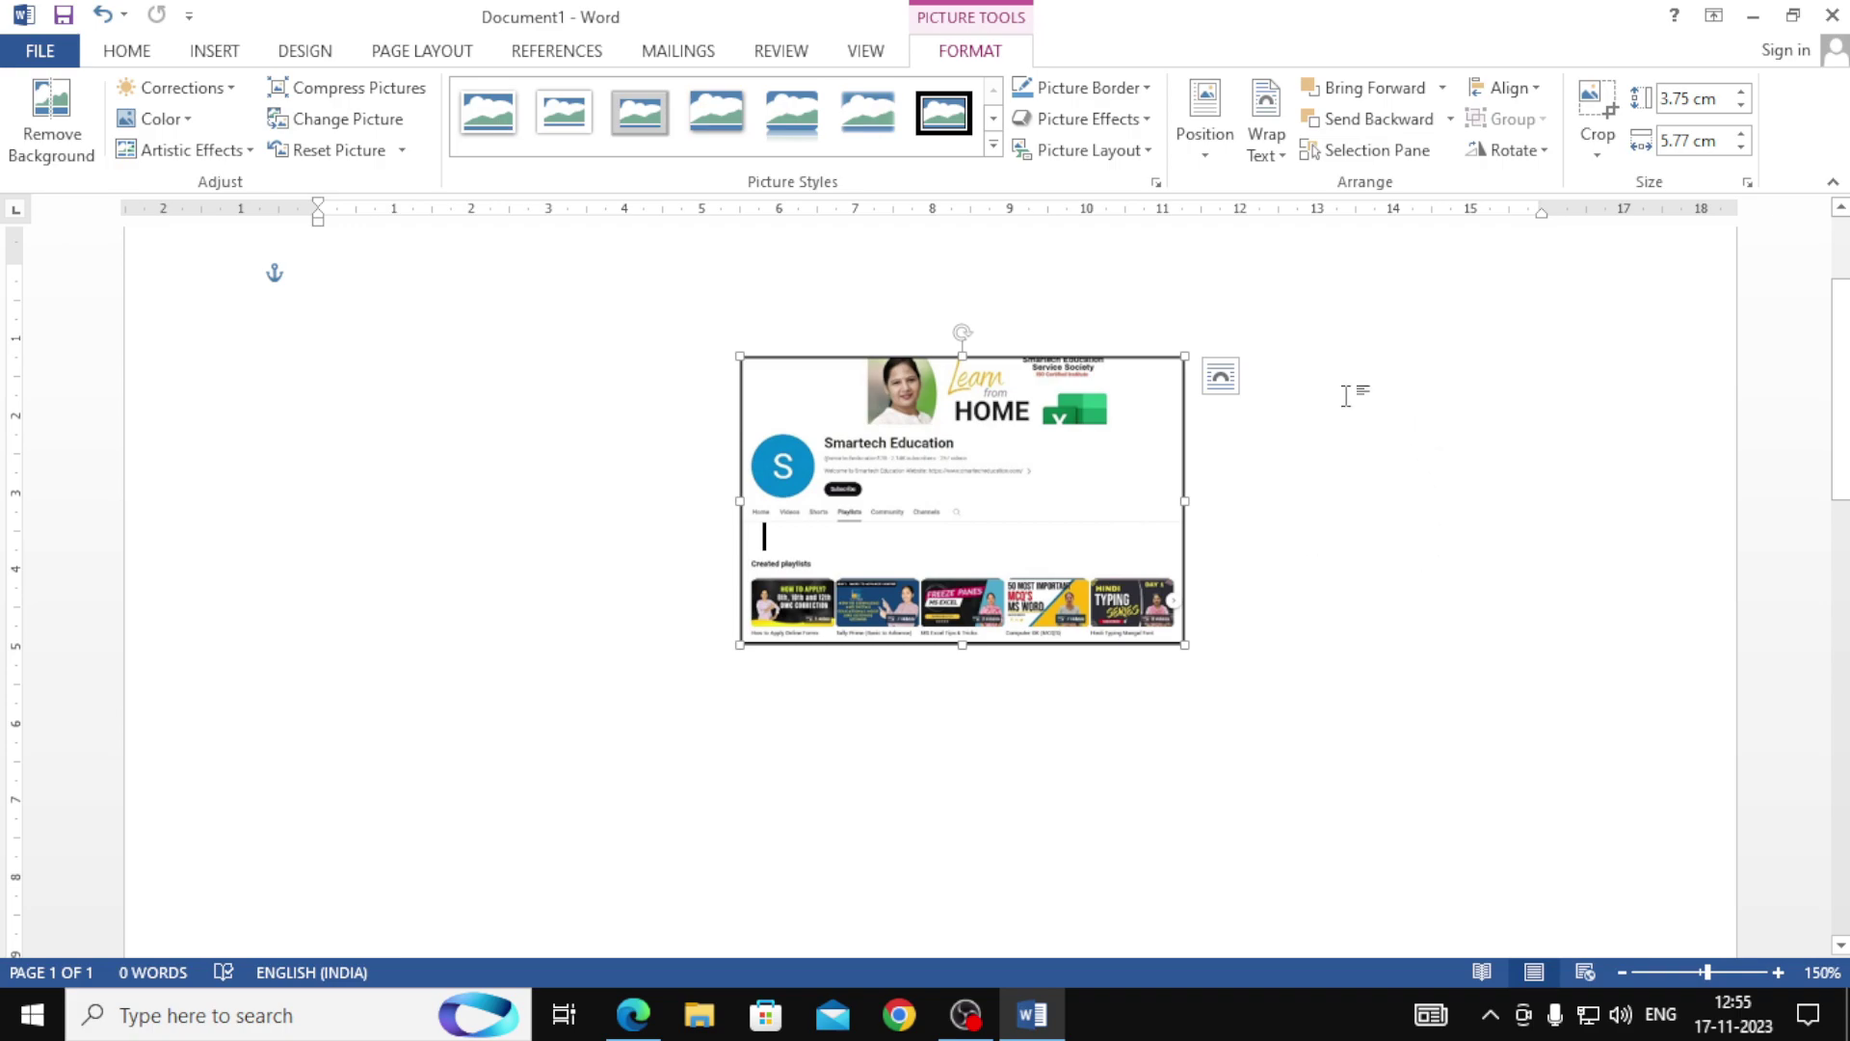
pyautogui.click(1264, 142)
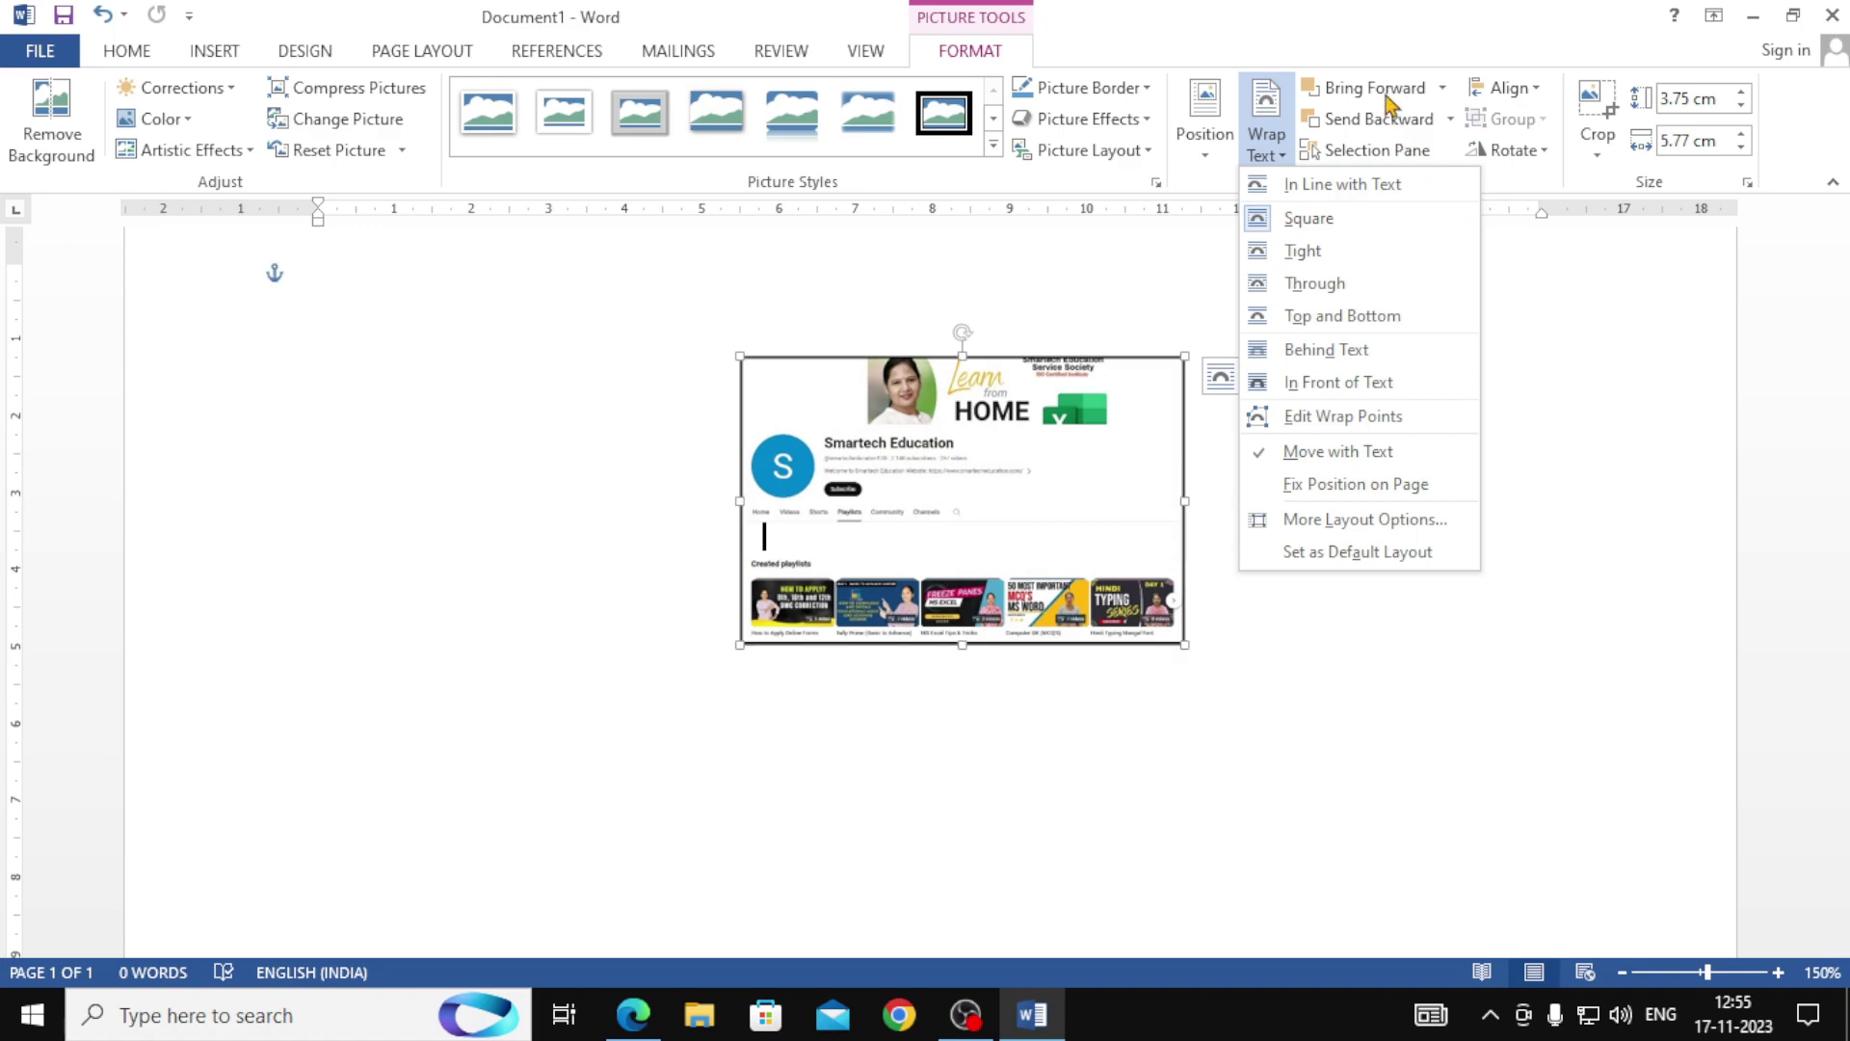
pyautogui.click(1581, 356)
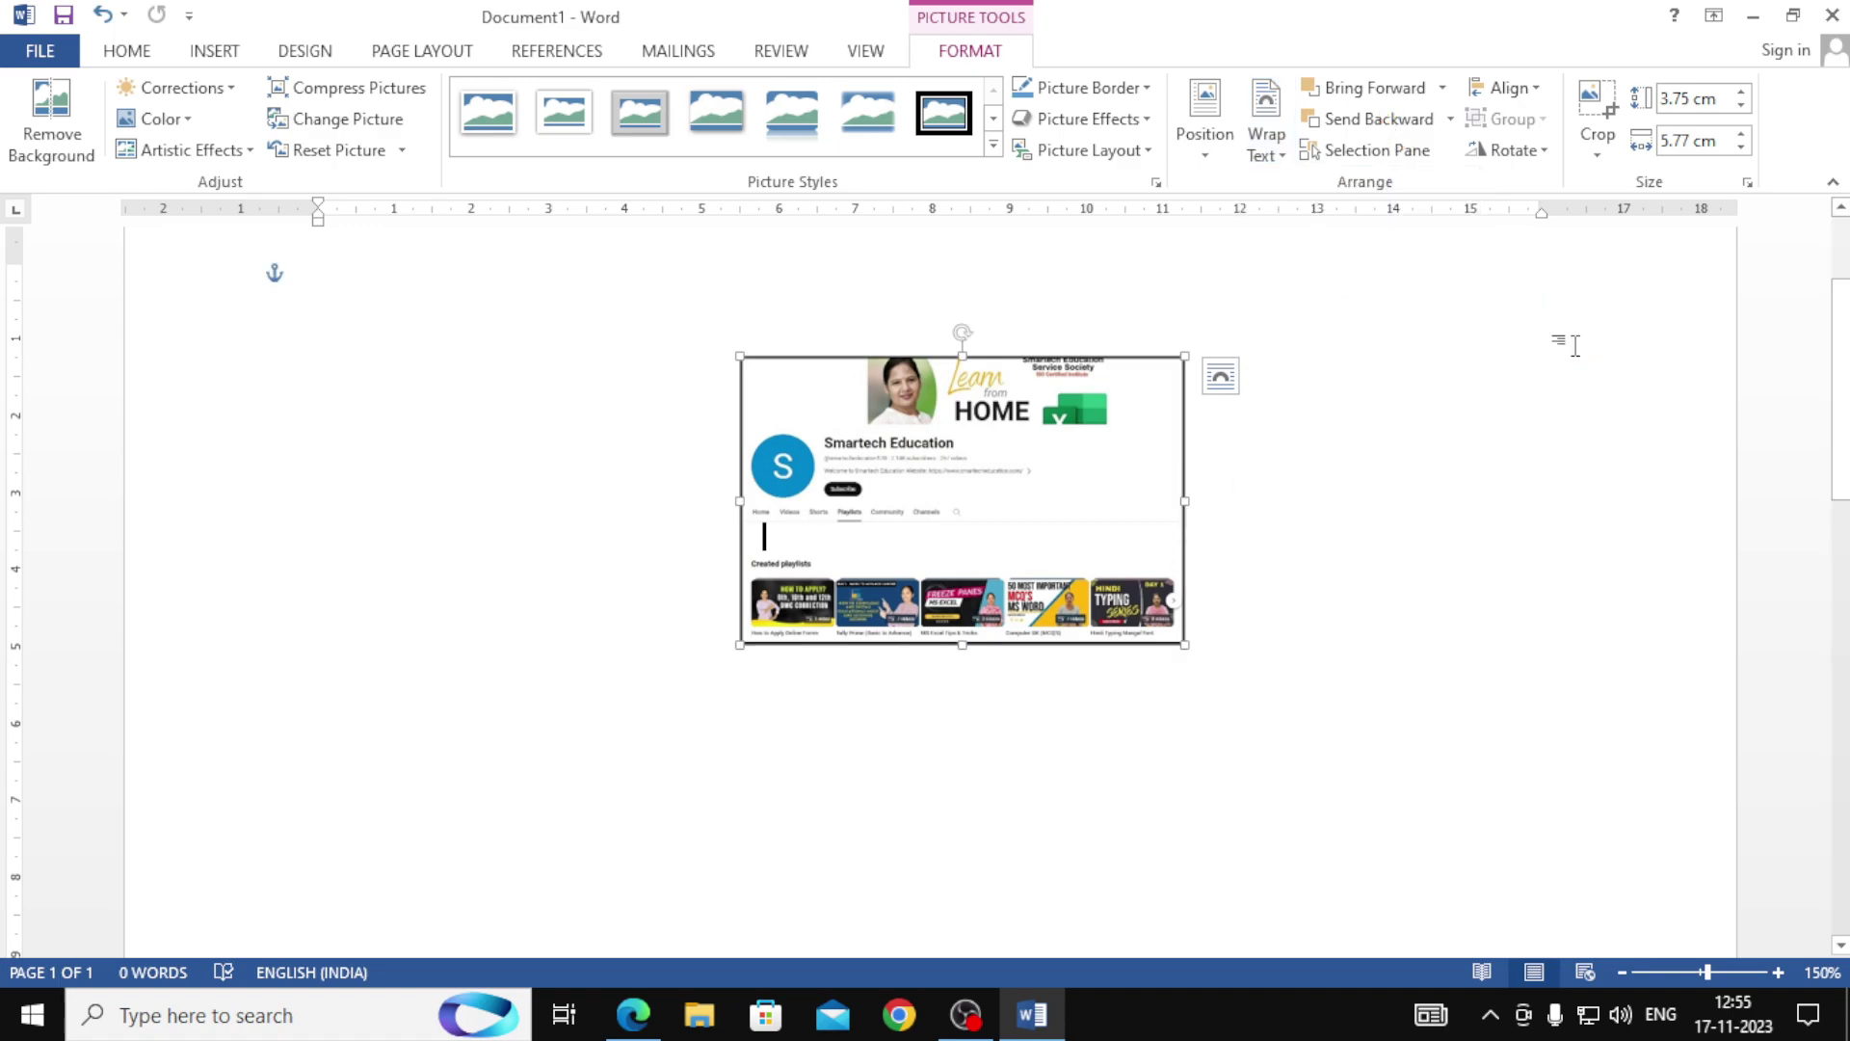
# Crop the picture from its lower-right corner to about 2.29 cm high and 2.88 cm wide.
pyautogui.click(1612, 140)
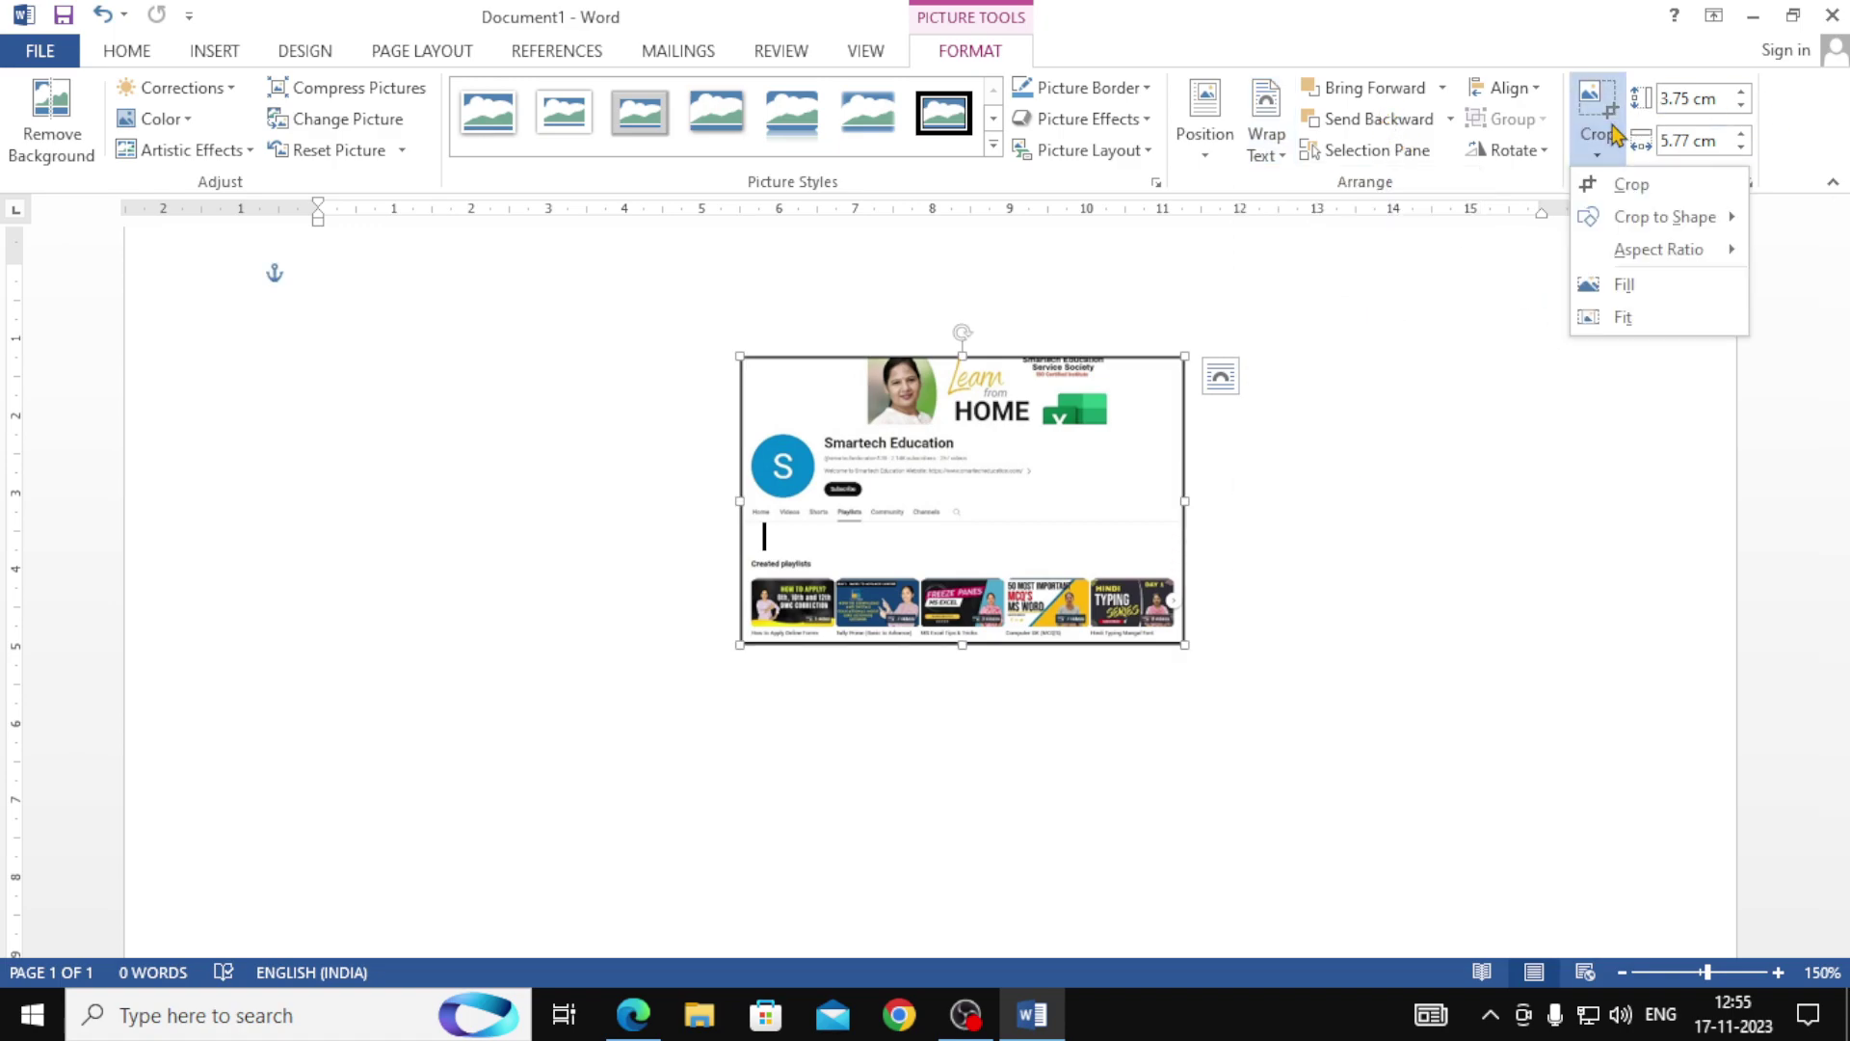
pyautogui.click(1621, 186)
pyautogui.moveTo(1183, 644)
pyautogui.mouseDown()
pyautogui.moveTo(1151, 619)
pyautogui.moveTo(1120, 532)
pyautogui.moveTo(944, 536)
pyautogui.moveTo(962, 549)
pyautogui.mouseUp()
pyautogui.moveTo(962, 548); pyautogui.dragTo(962, 532)
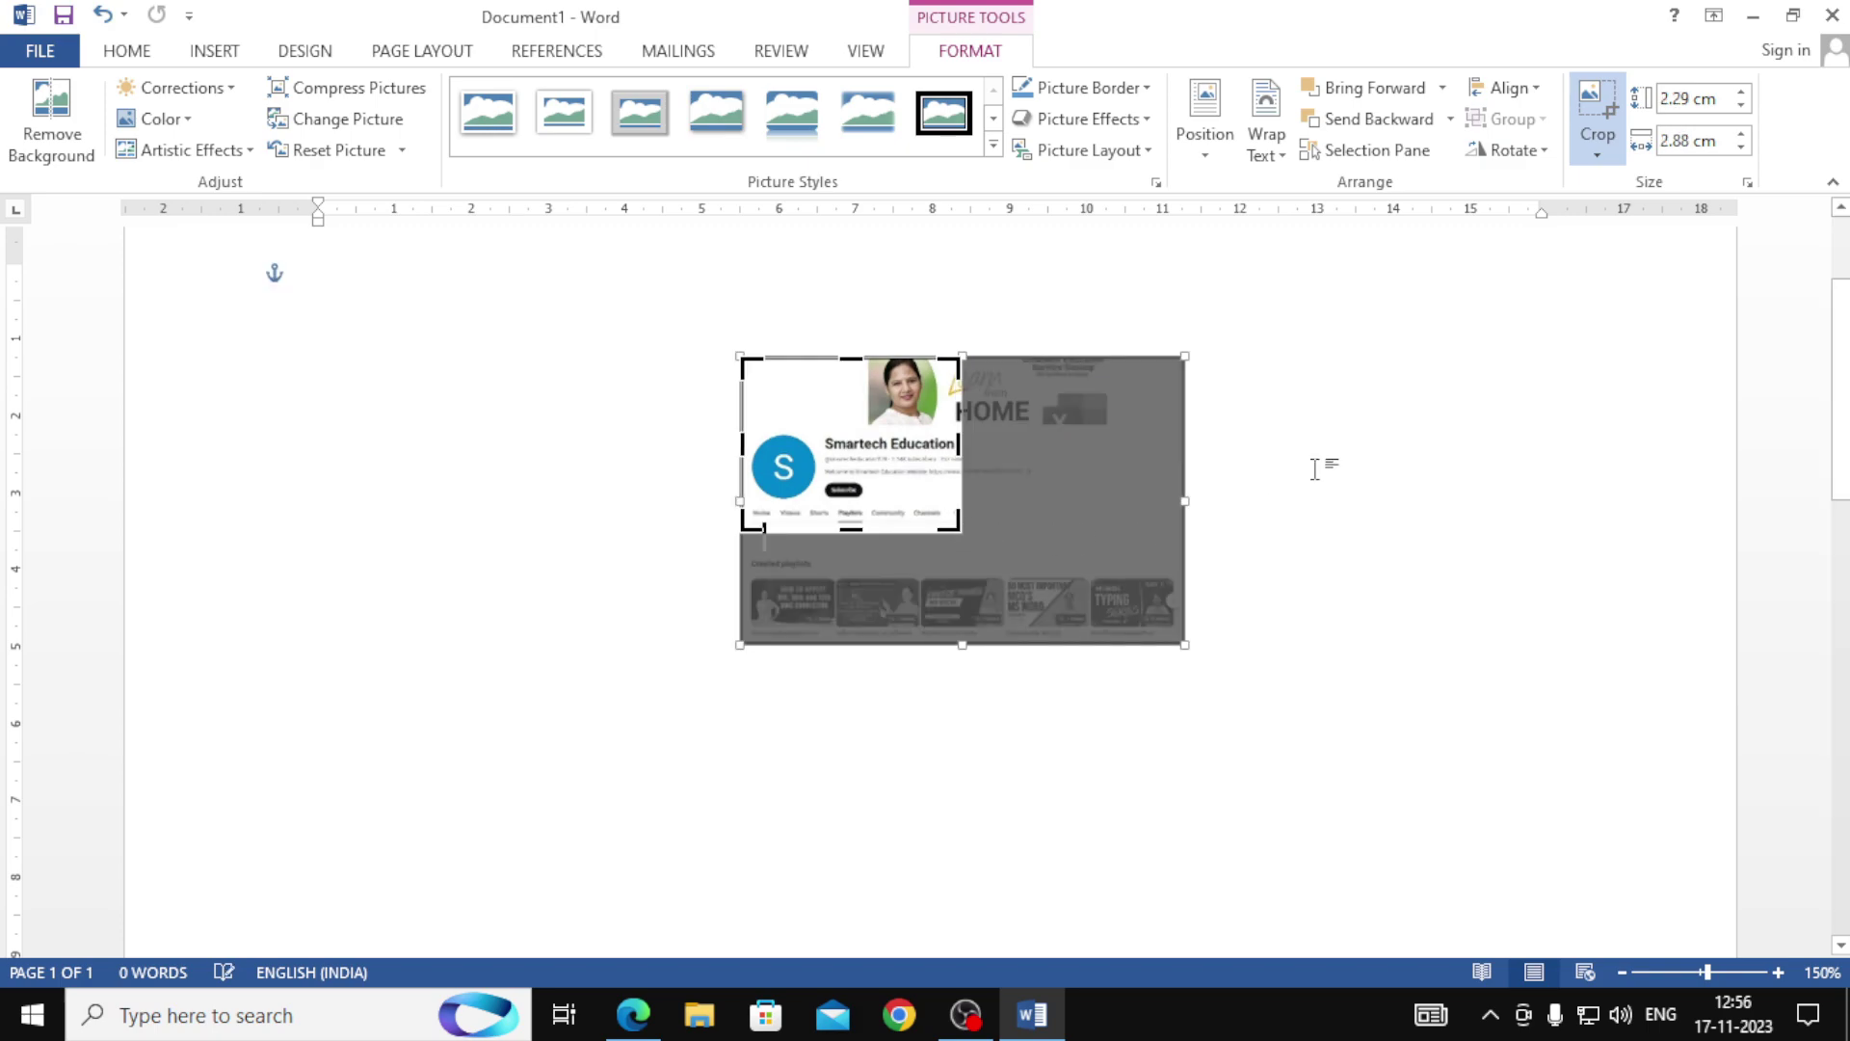
pyautogui.click(911, 595)
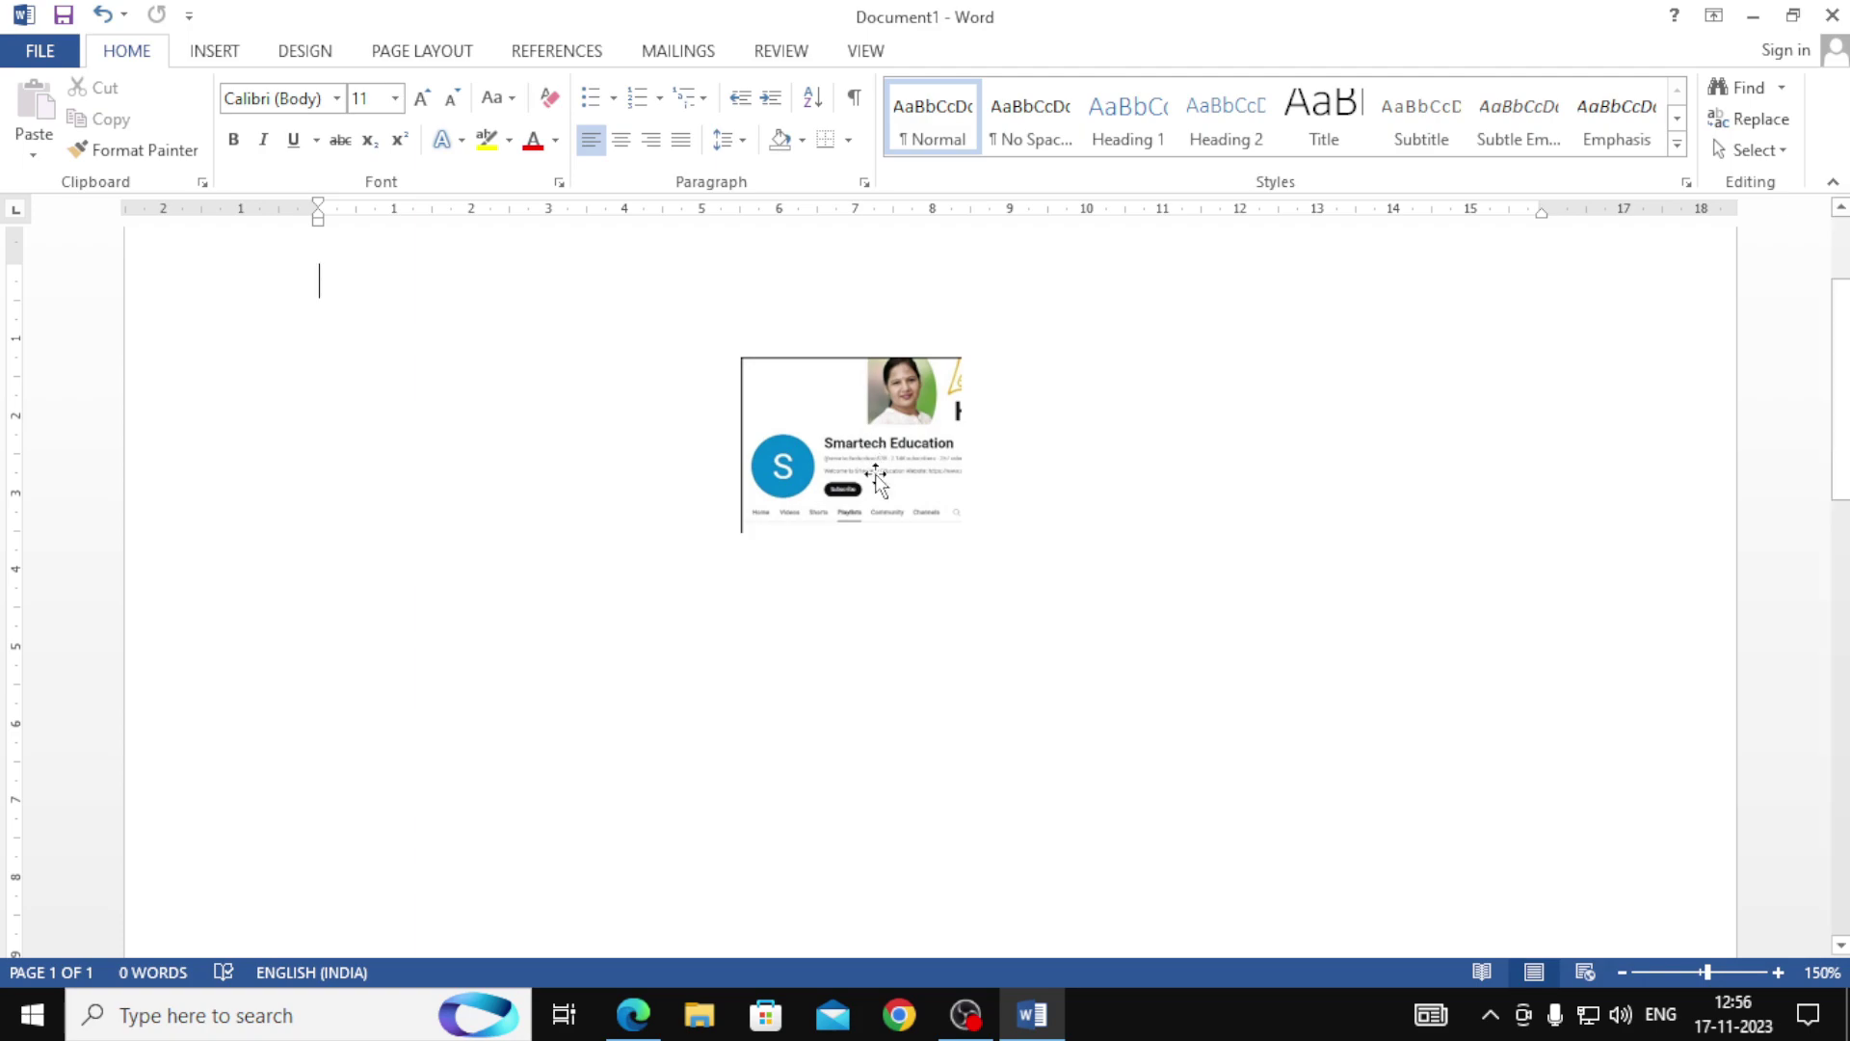
# Switch to Chrome and search Google Images for "tiger".
pyautogui.click(899, 1015)
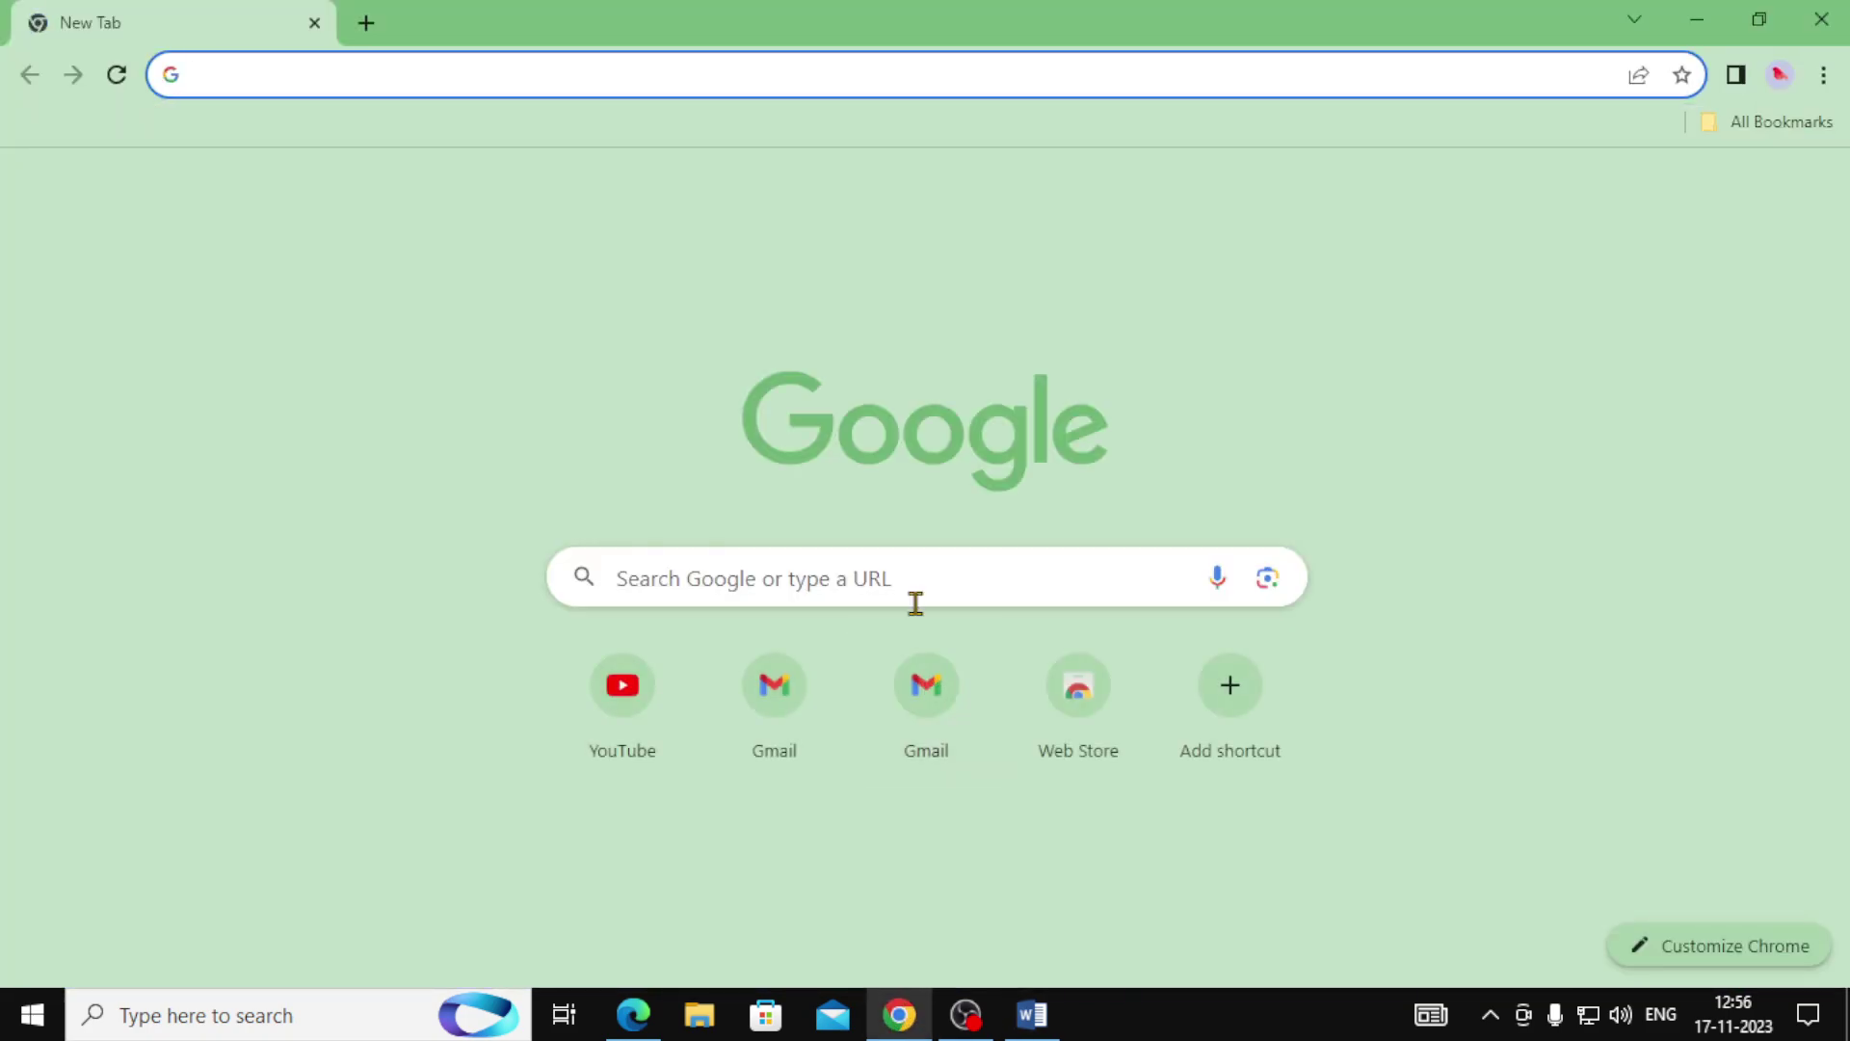
pyautogui.click(915, 587)
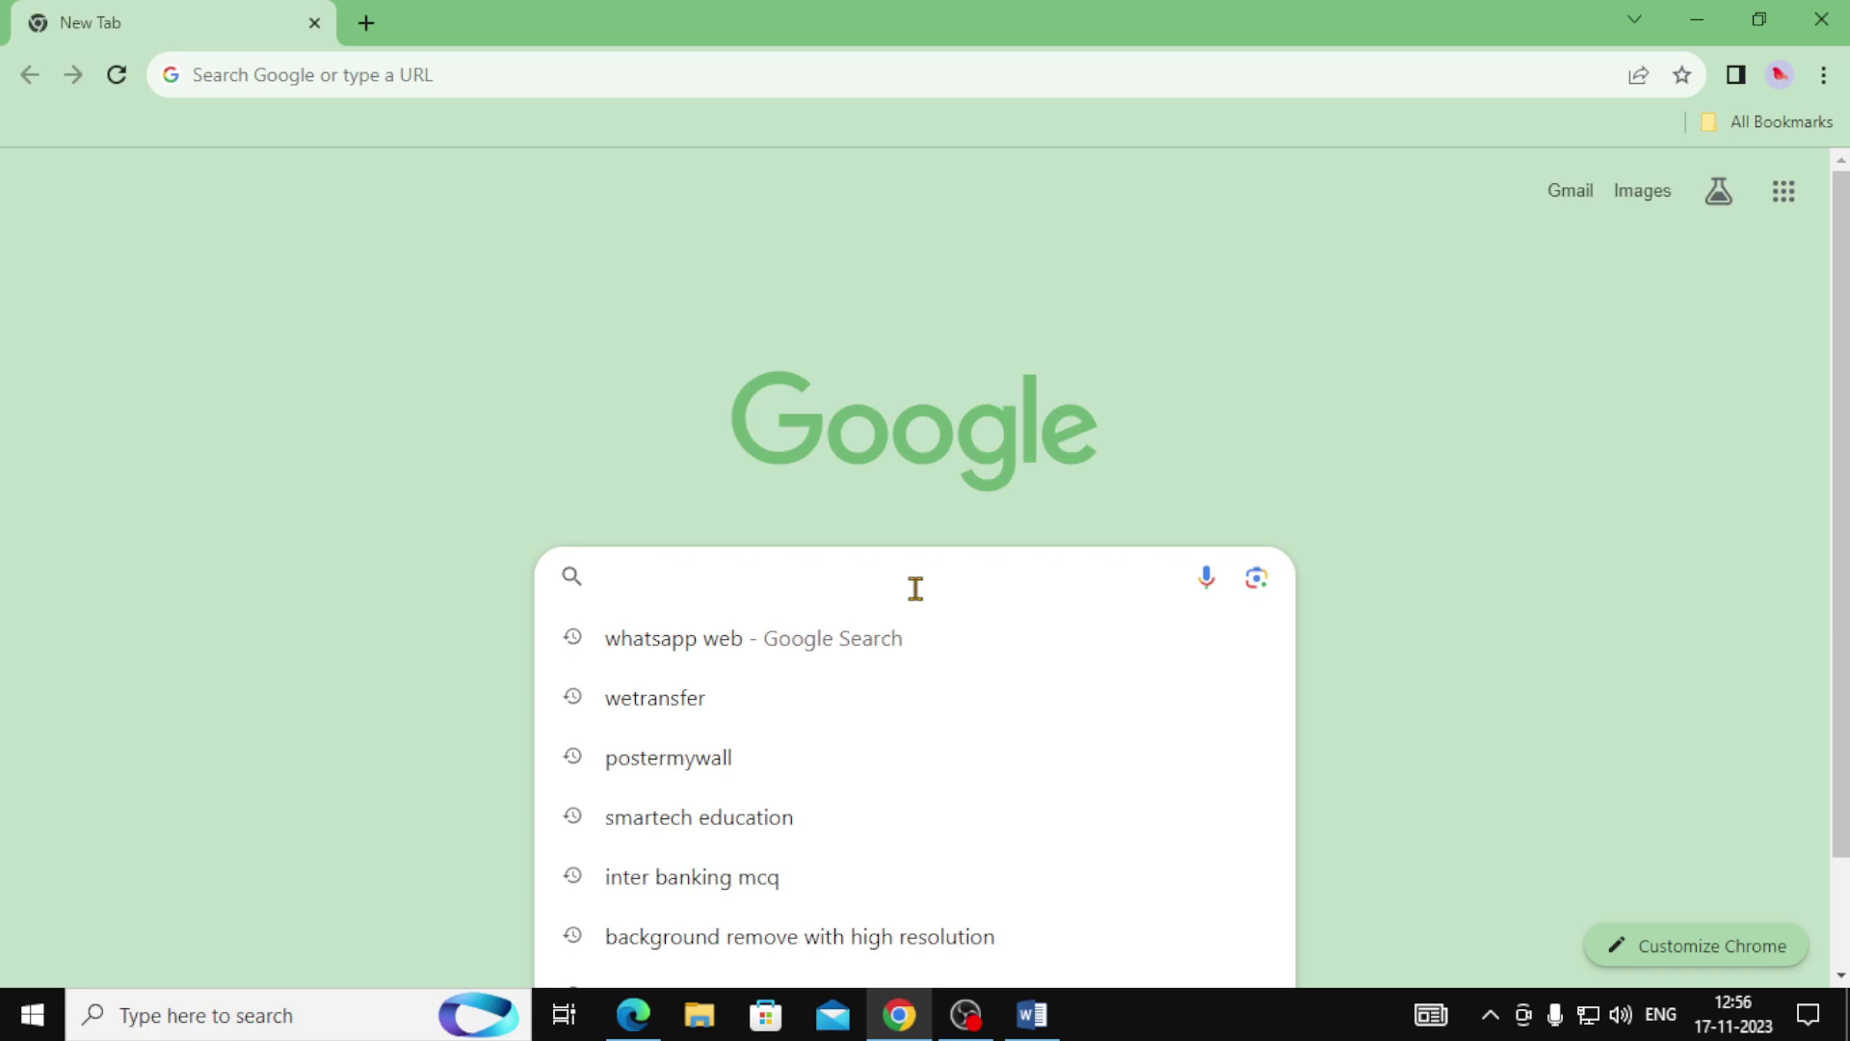
pyautogui.write('tiger')
pyautogui.press('Return')
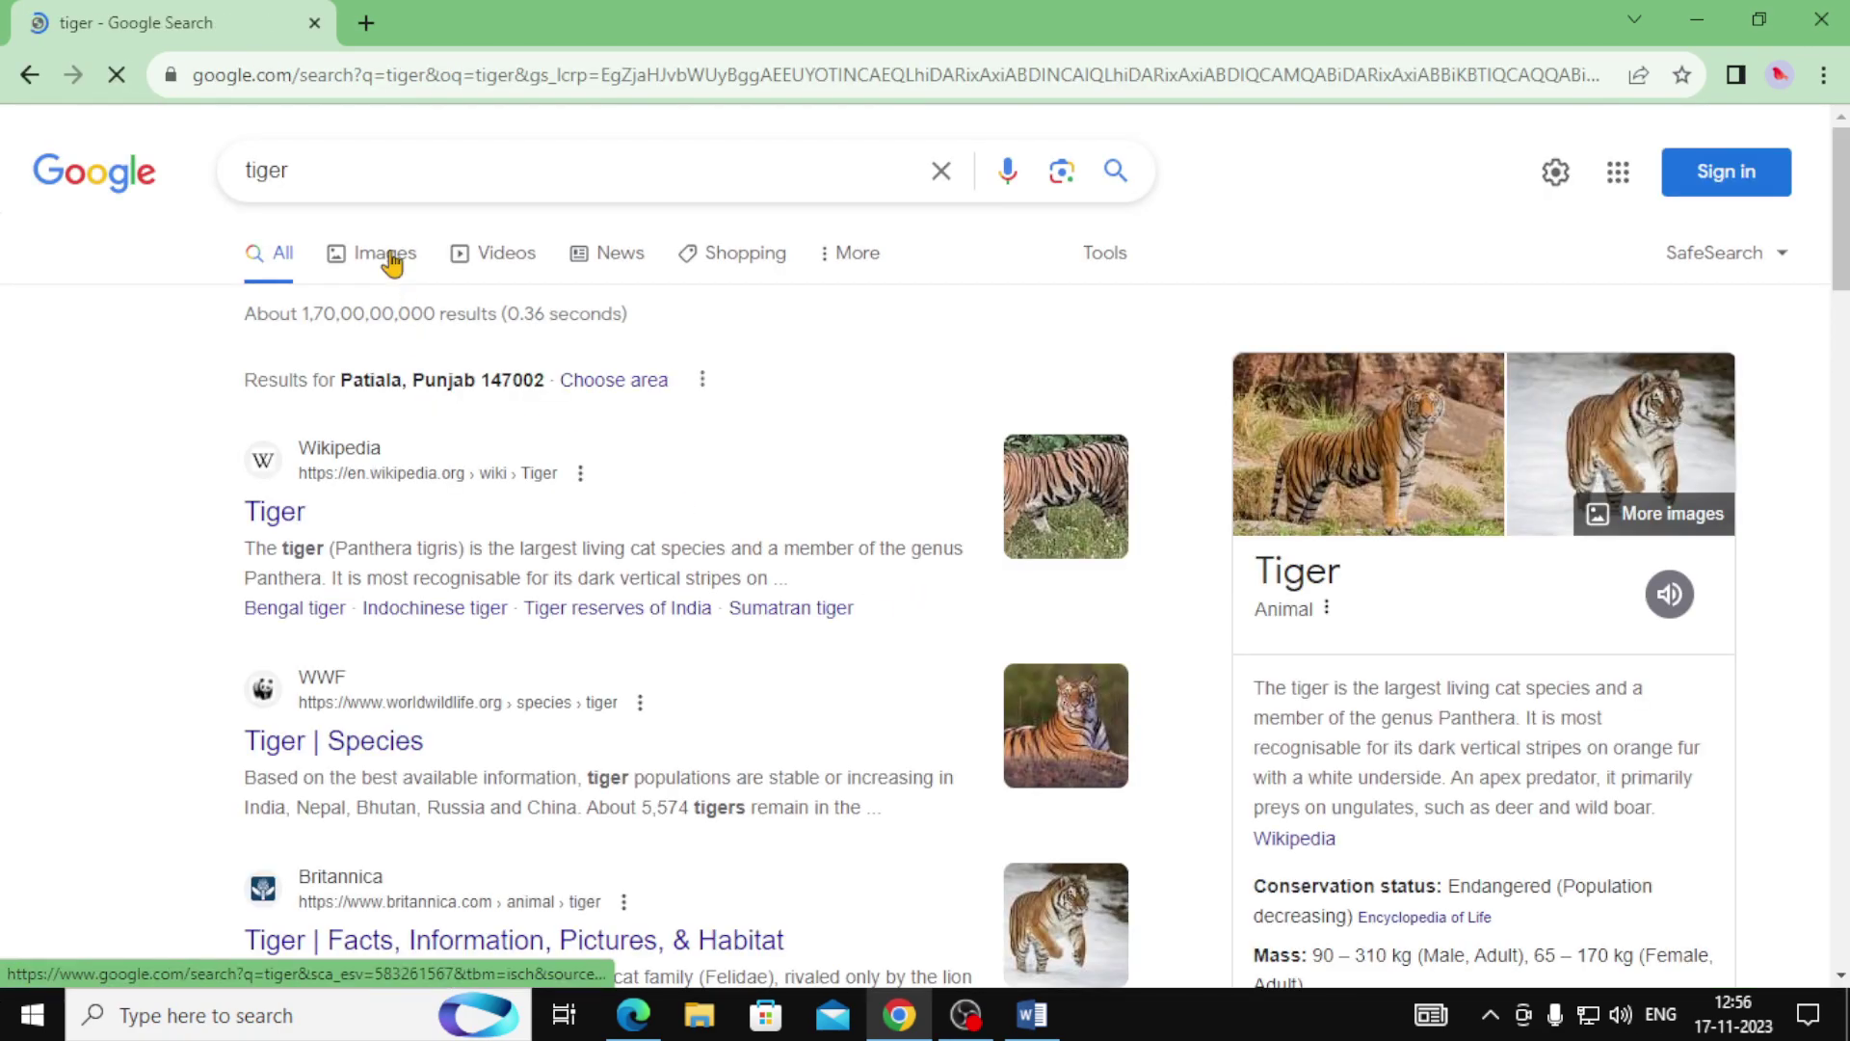
pyautogui.click(390, 254)
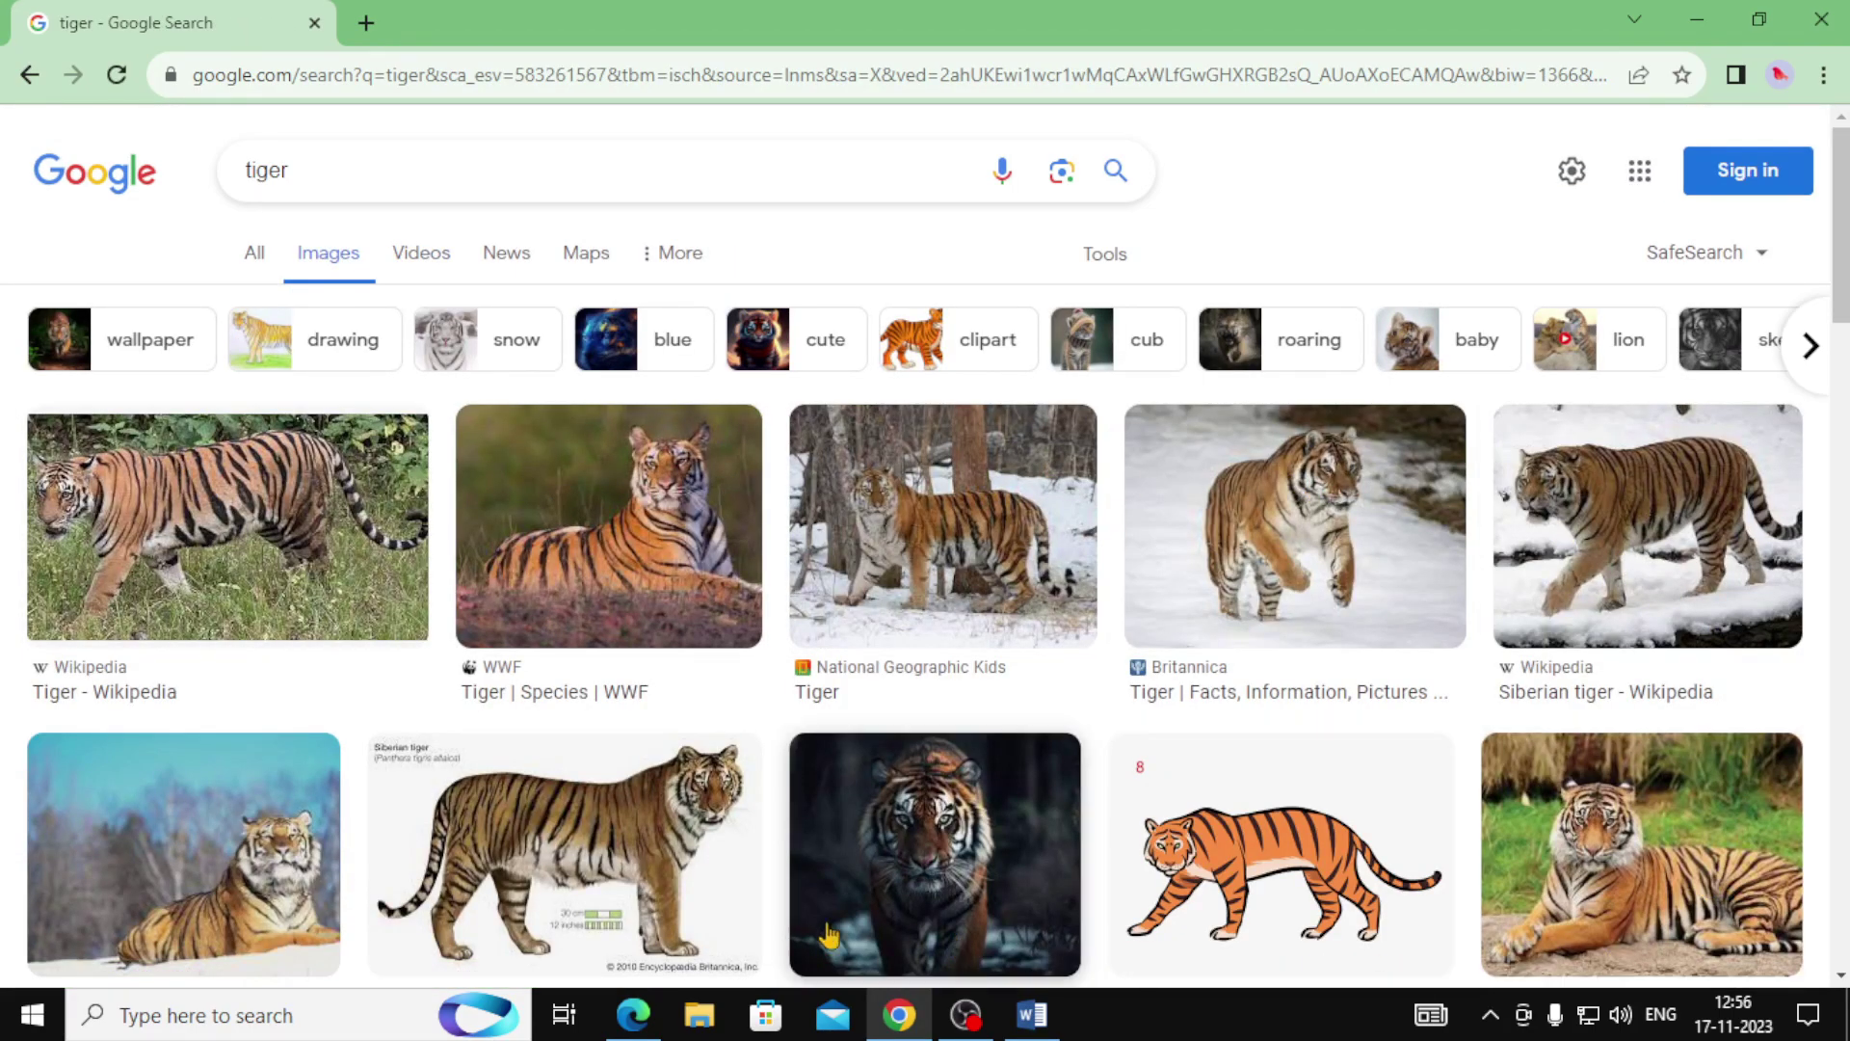
# Open the orange cartoon tiger drawing from the image results in a new tab and copy the image.
pyautogui.rightClick(1197, 484)
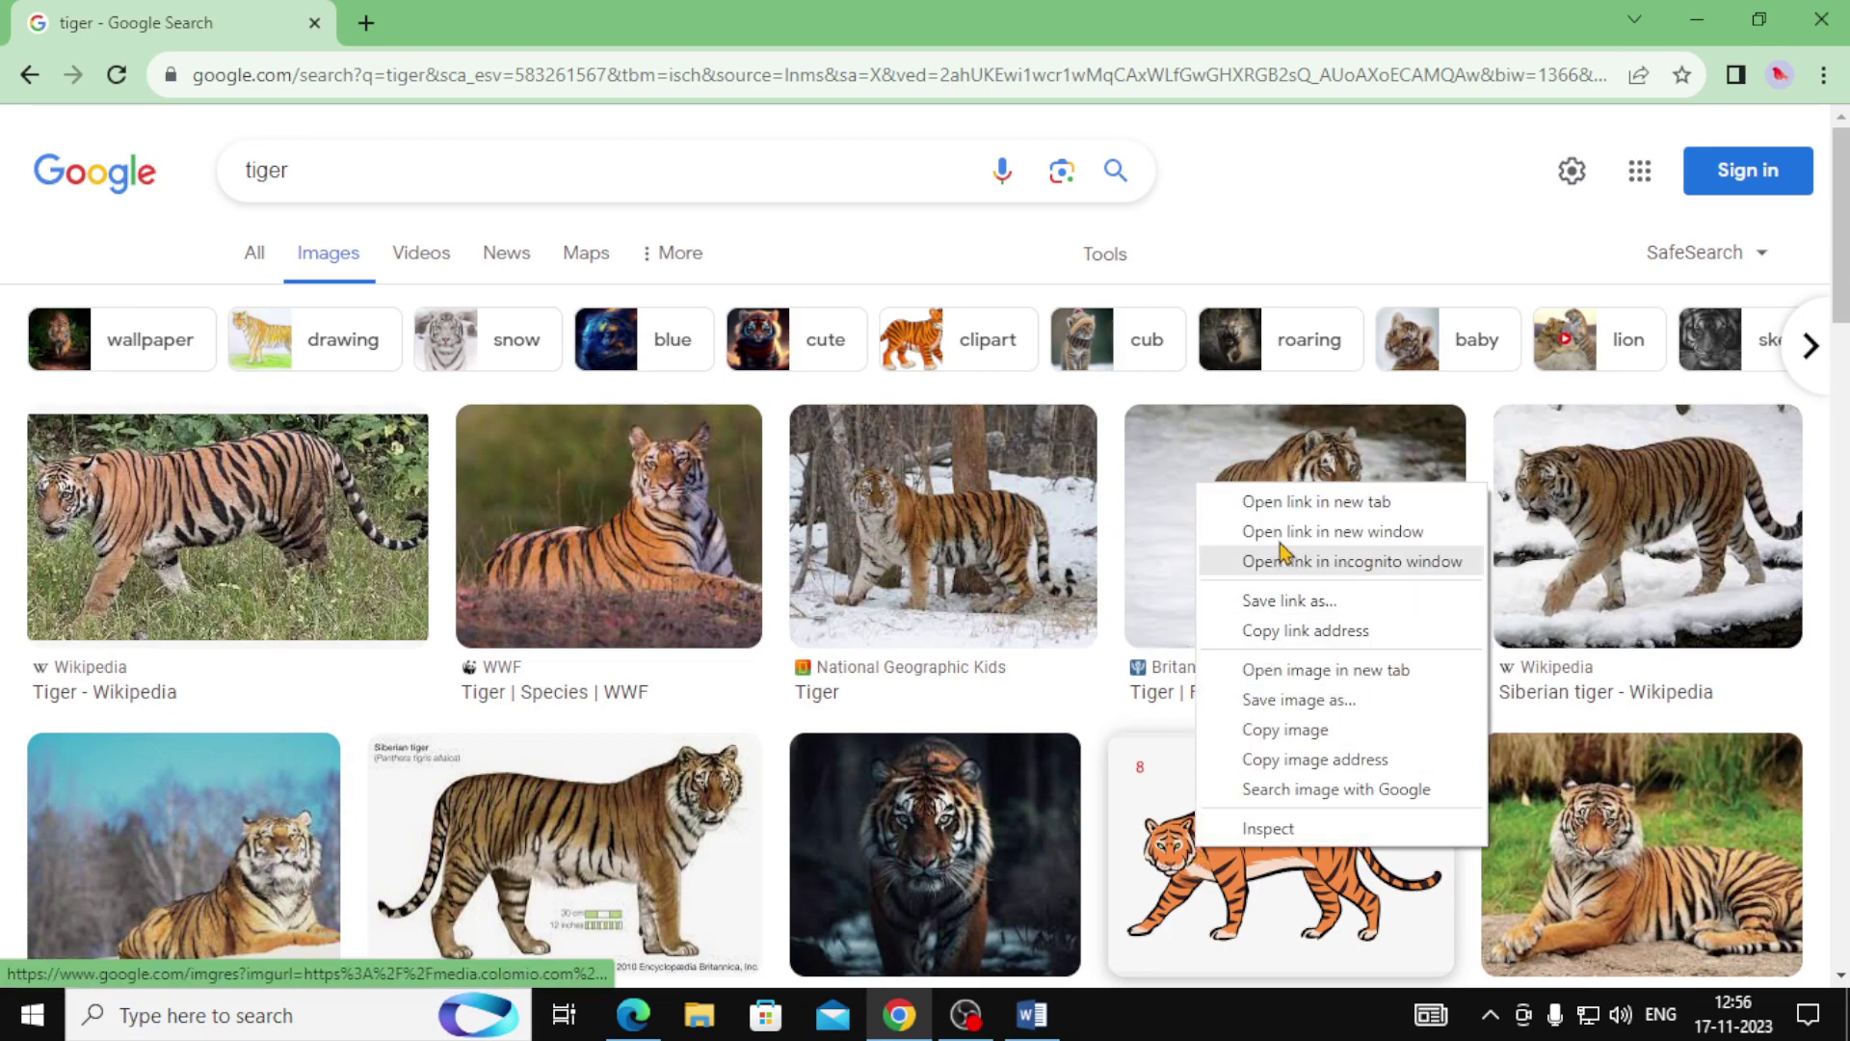
pyautogui.click(1355, 503)
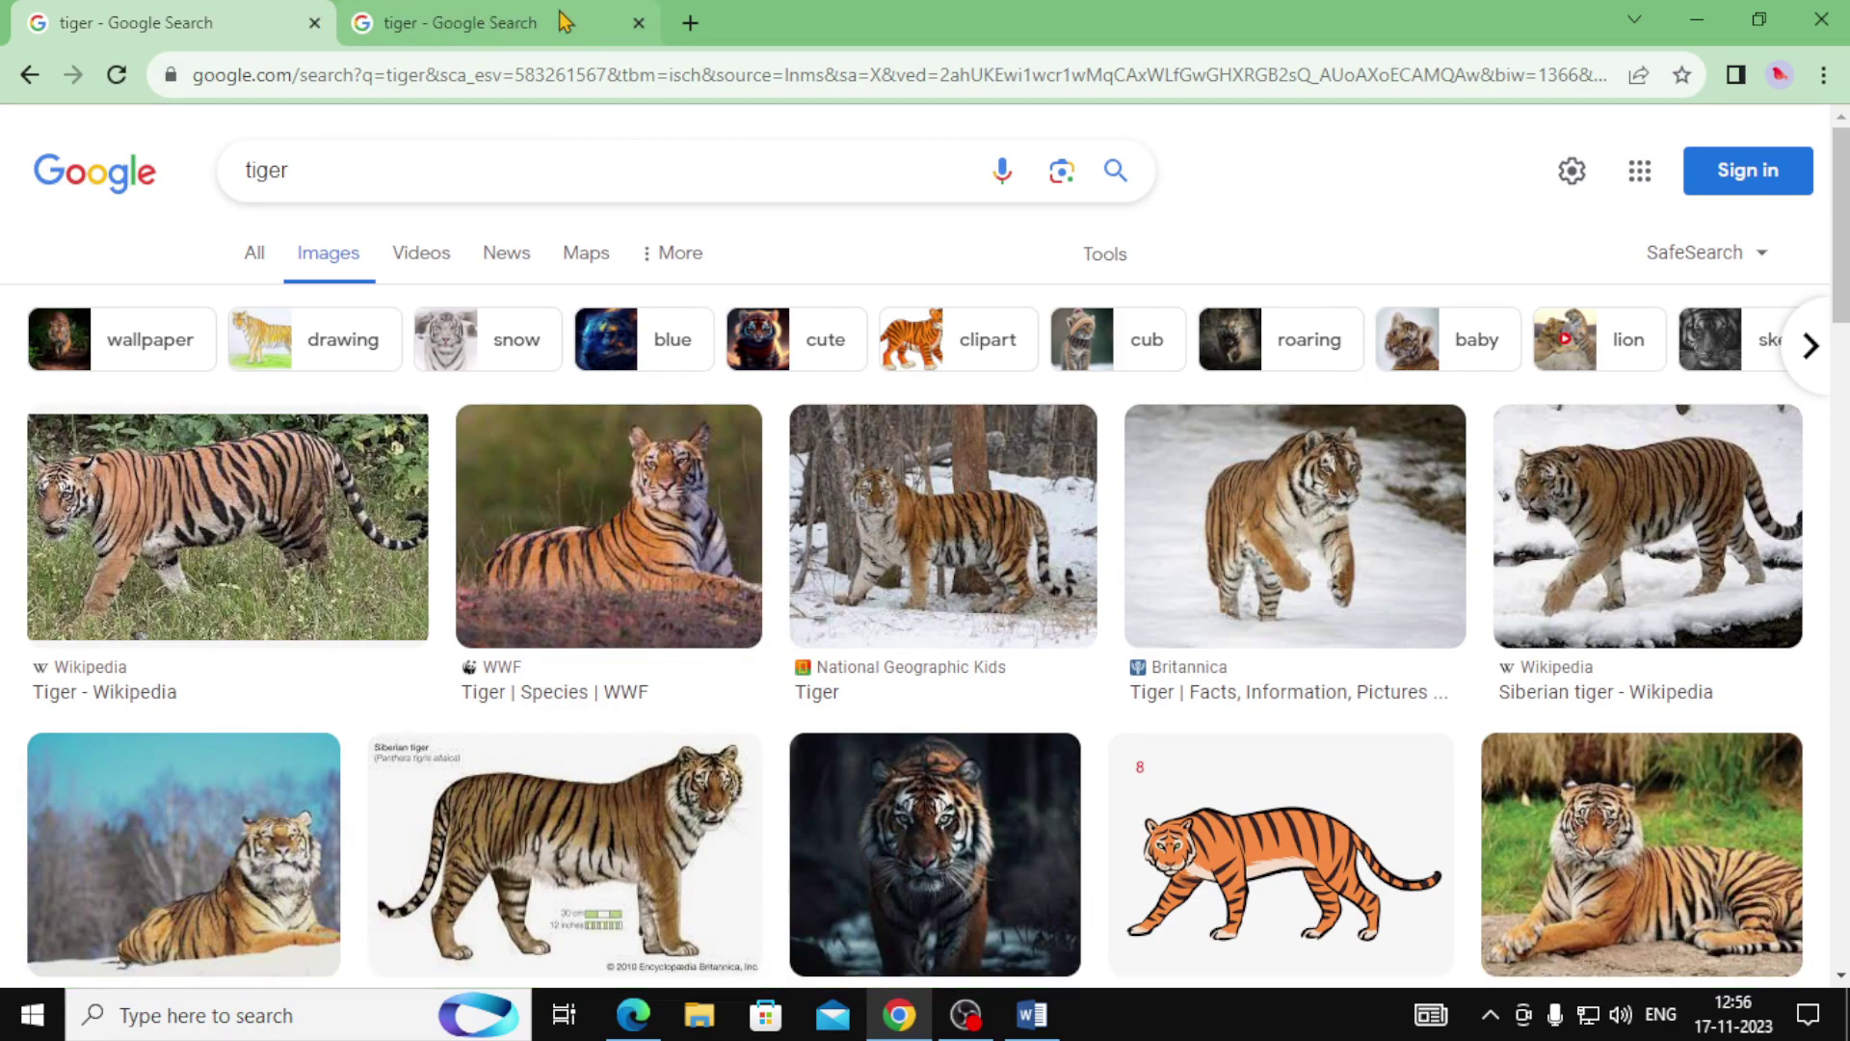
pyautogui.click(527, 23)
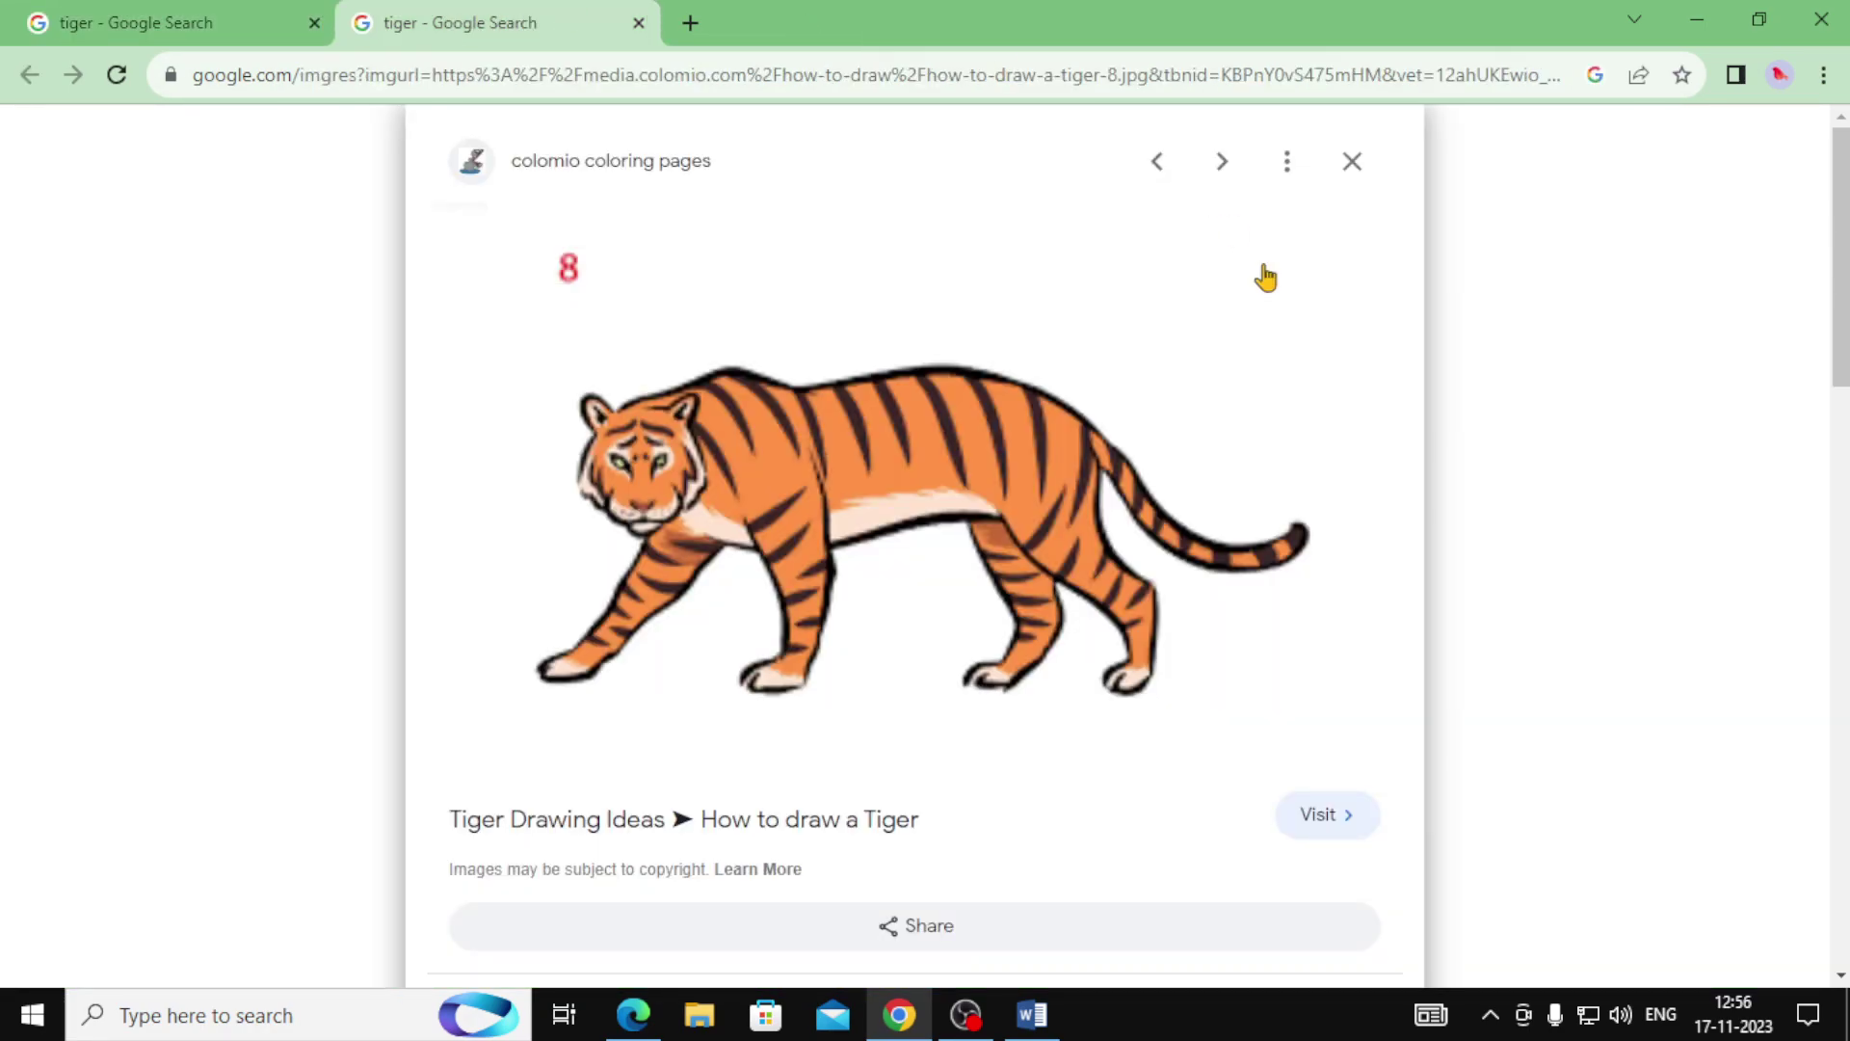
pyautogui.rightClick(799, 327)
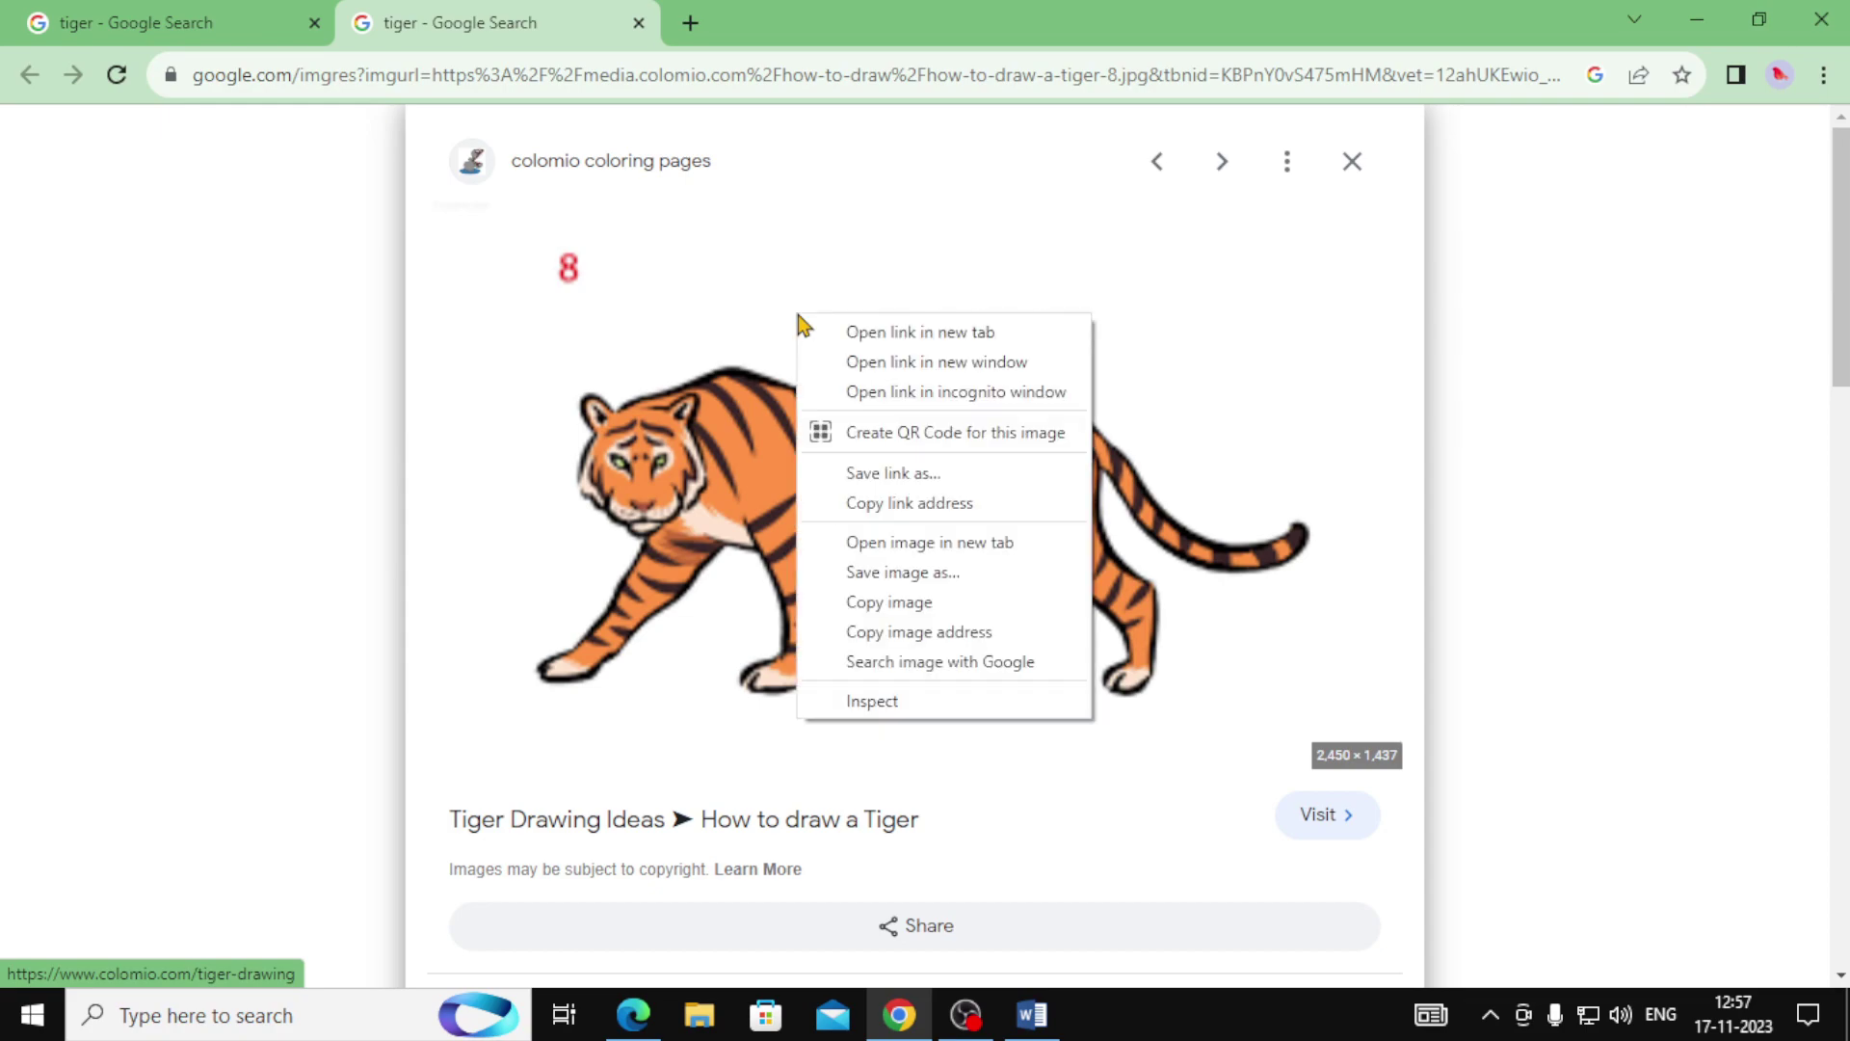
pyautogui.click(992, 603)
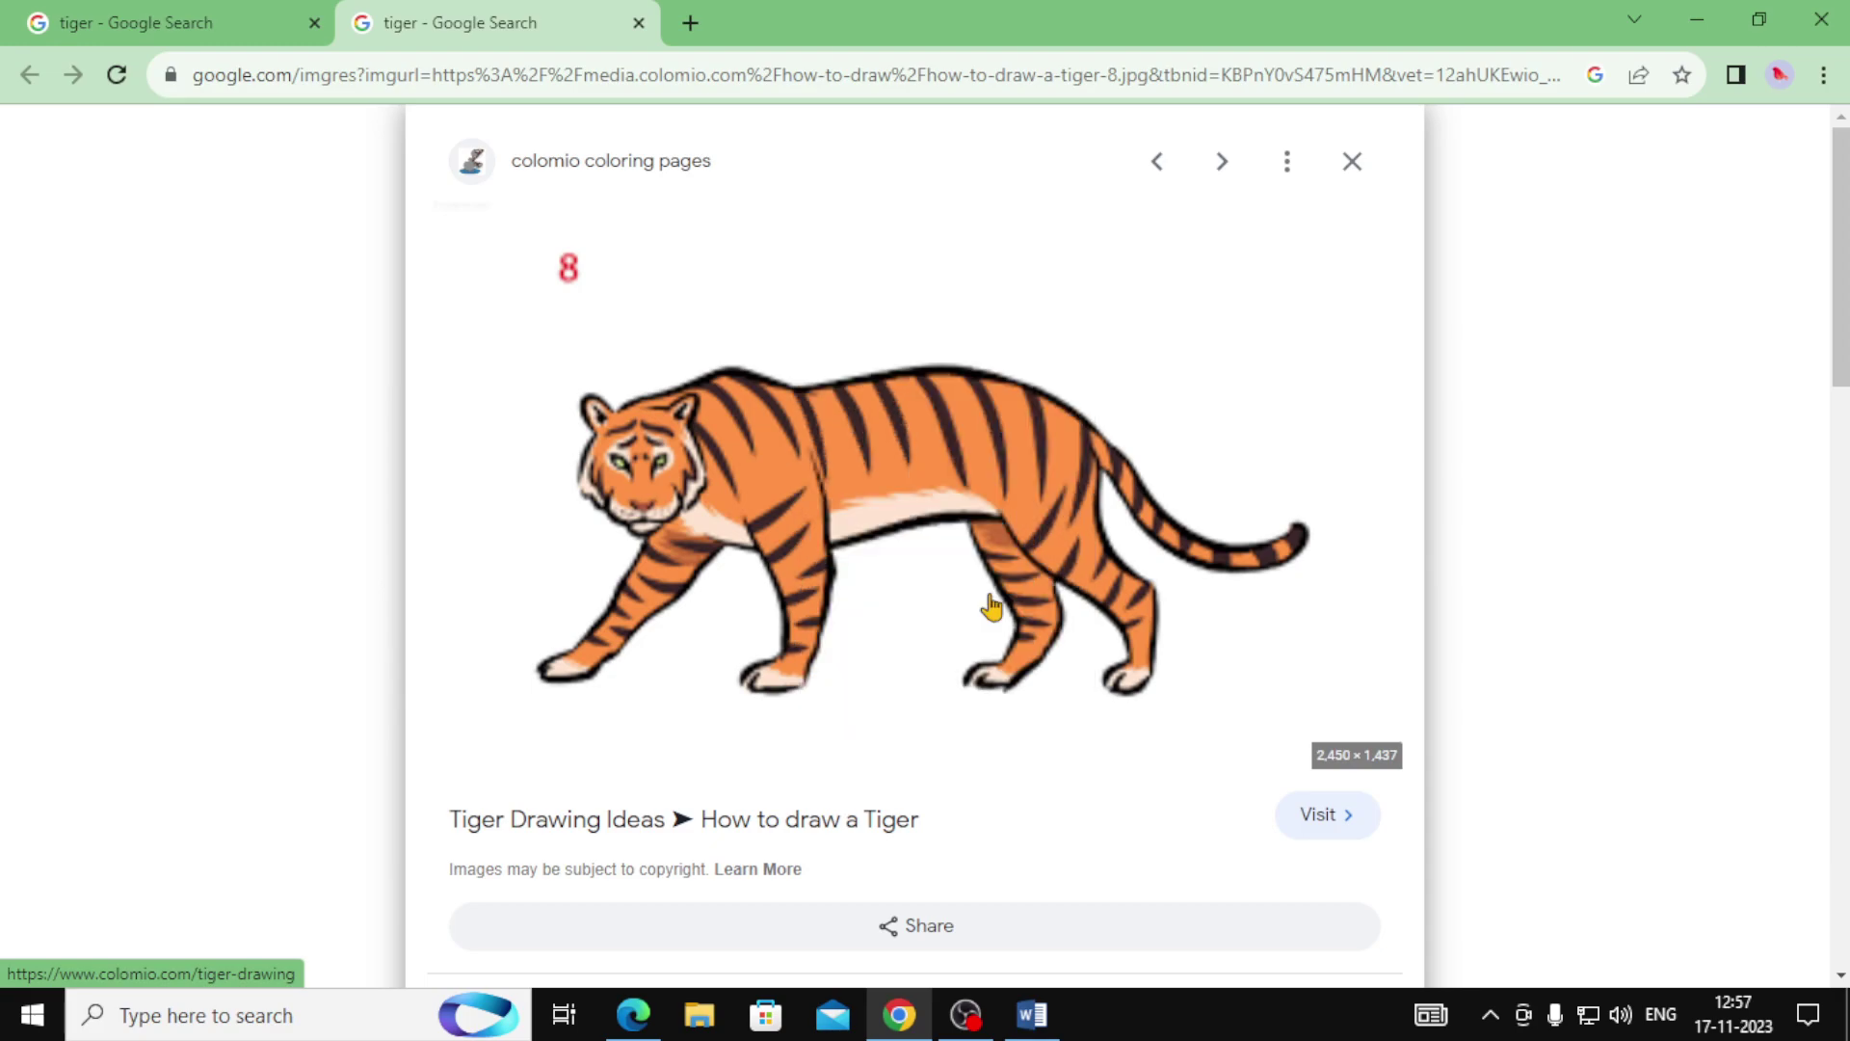
# Switch to Word and paste the copied tiger image into the document below the first picture.
pyautogui.click(1032, 1014)
pyautogui.rightClick(1355, 570)
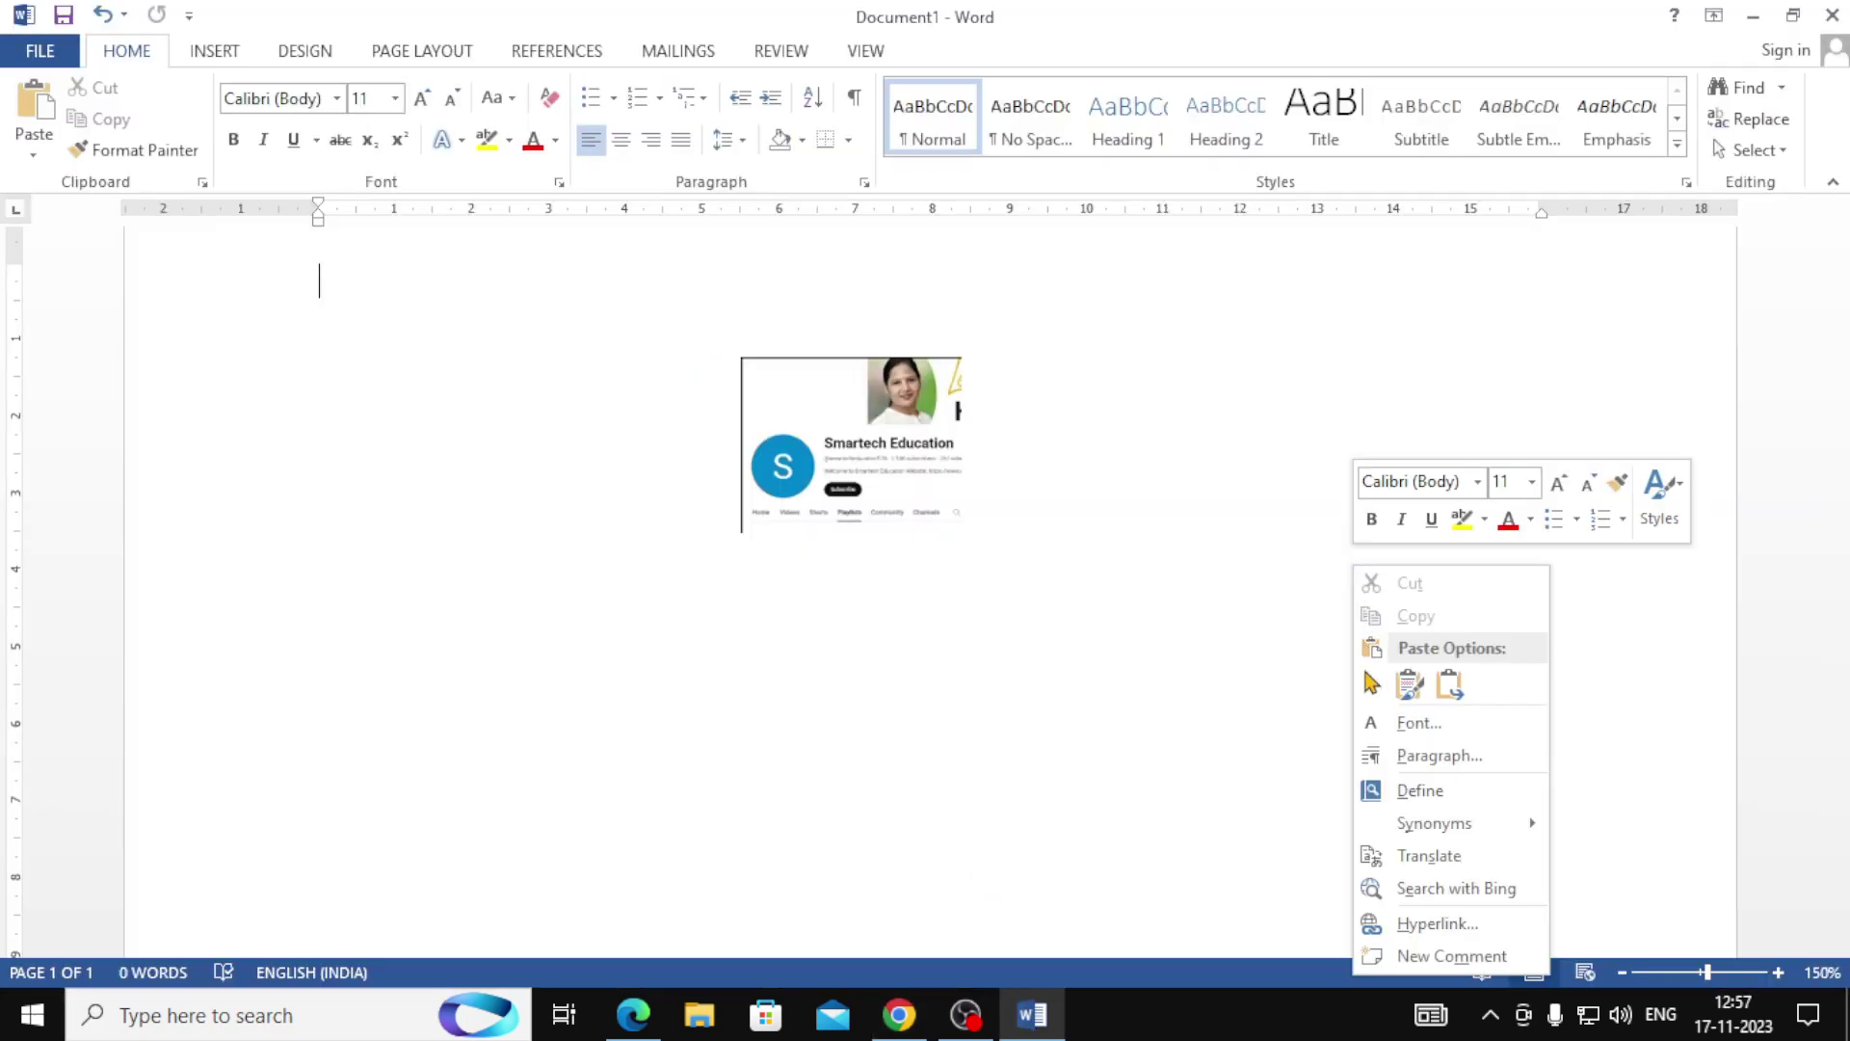
pyautogui.click(1407, 686)
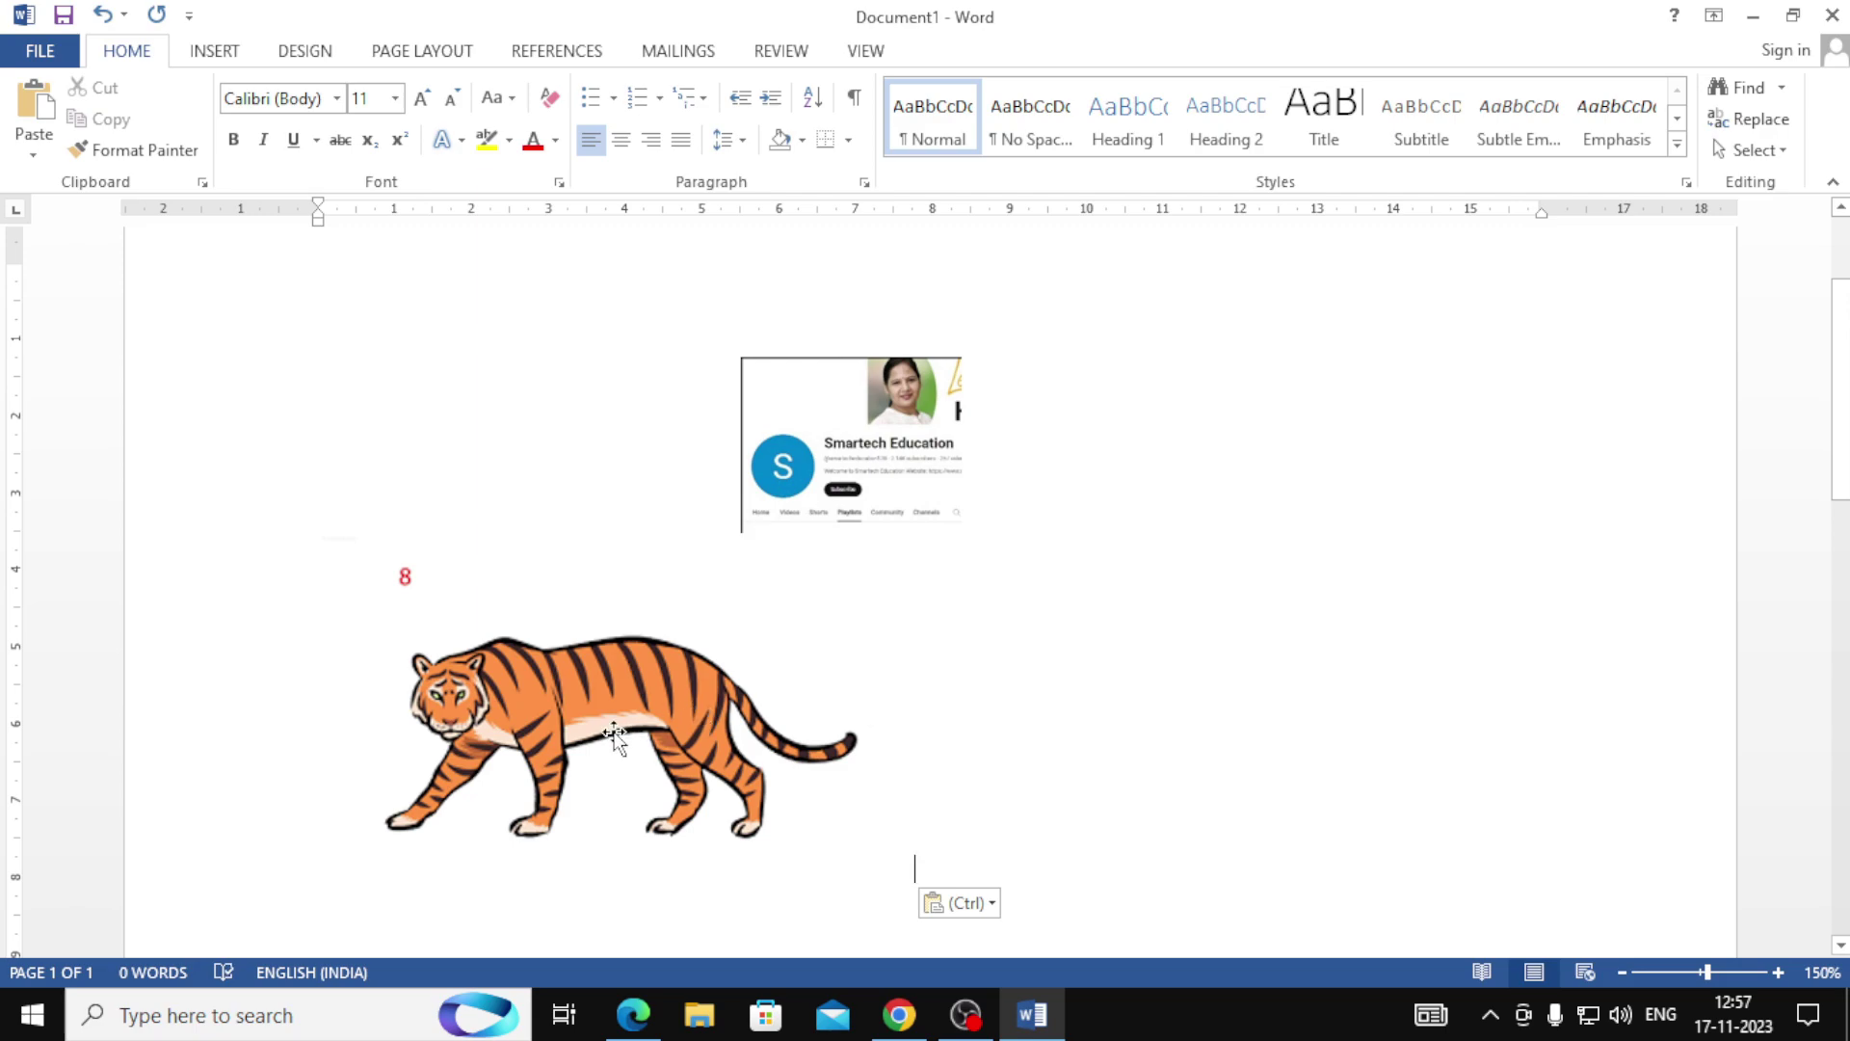
# Switch back to Chrome and save the tiger image to the Desktop as a PNG named images.
pyautogui.moveTo(1021, 1024)
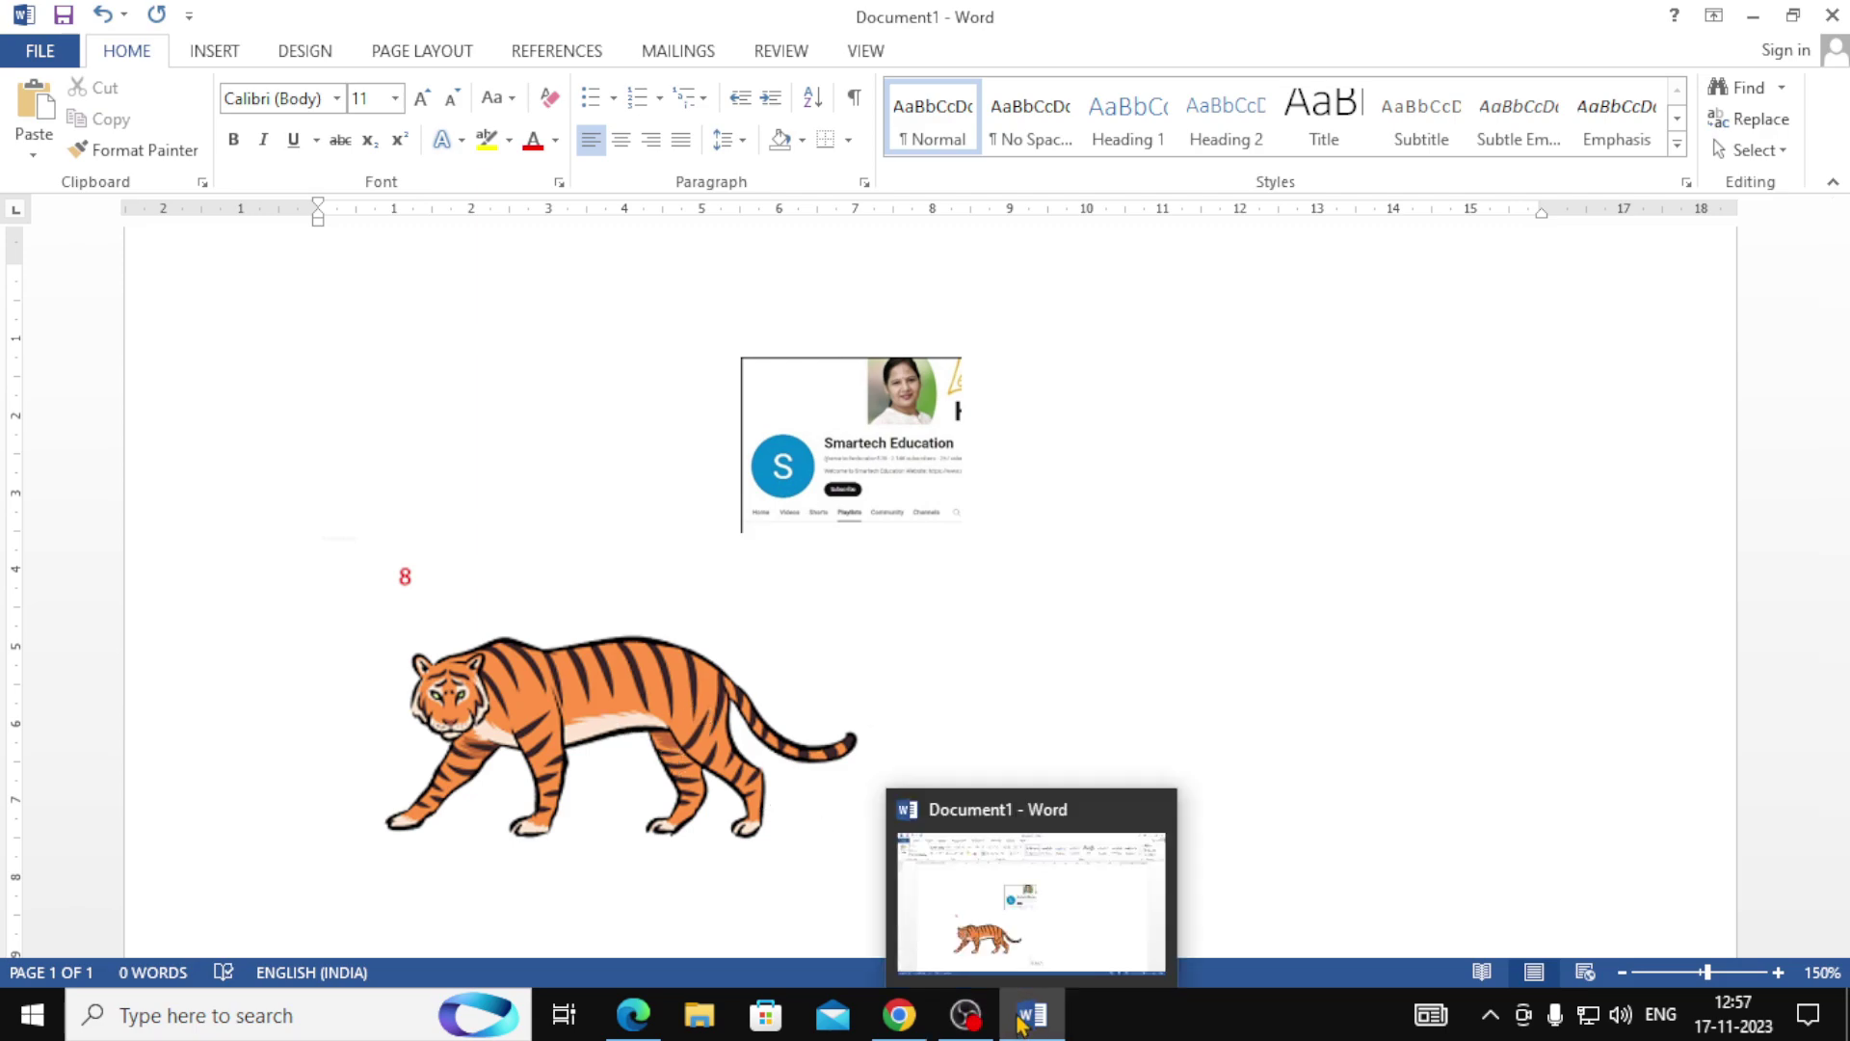
pyautogui.click(899, 1015)
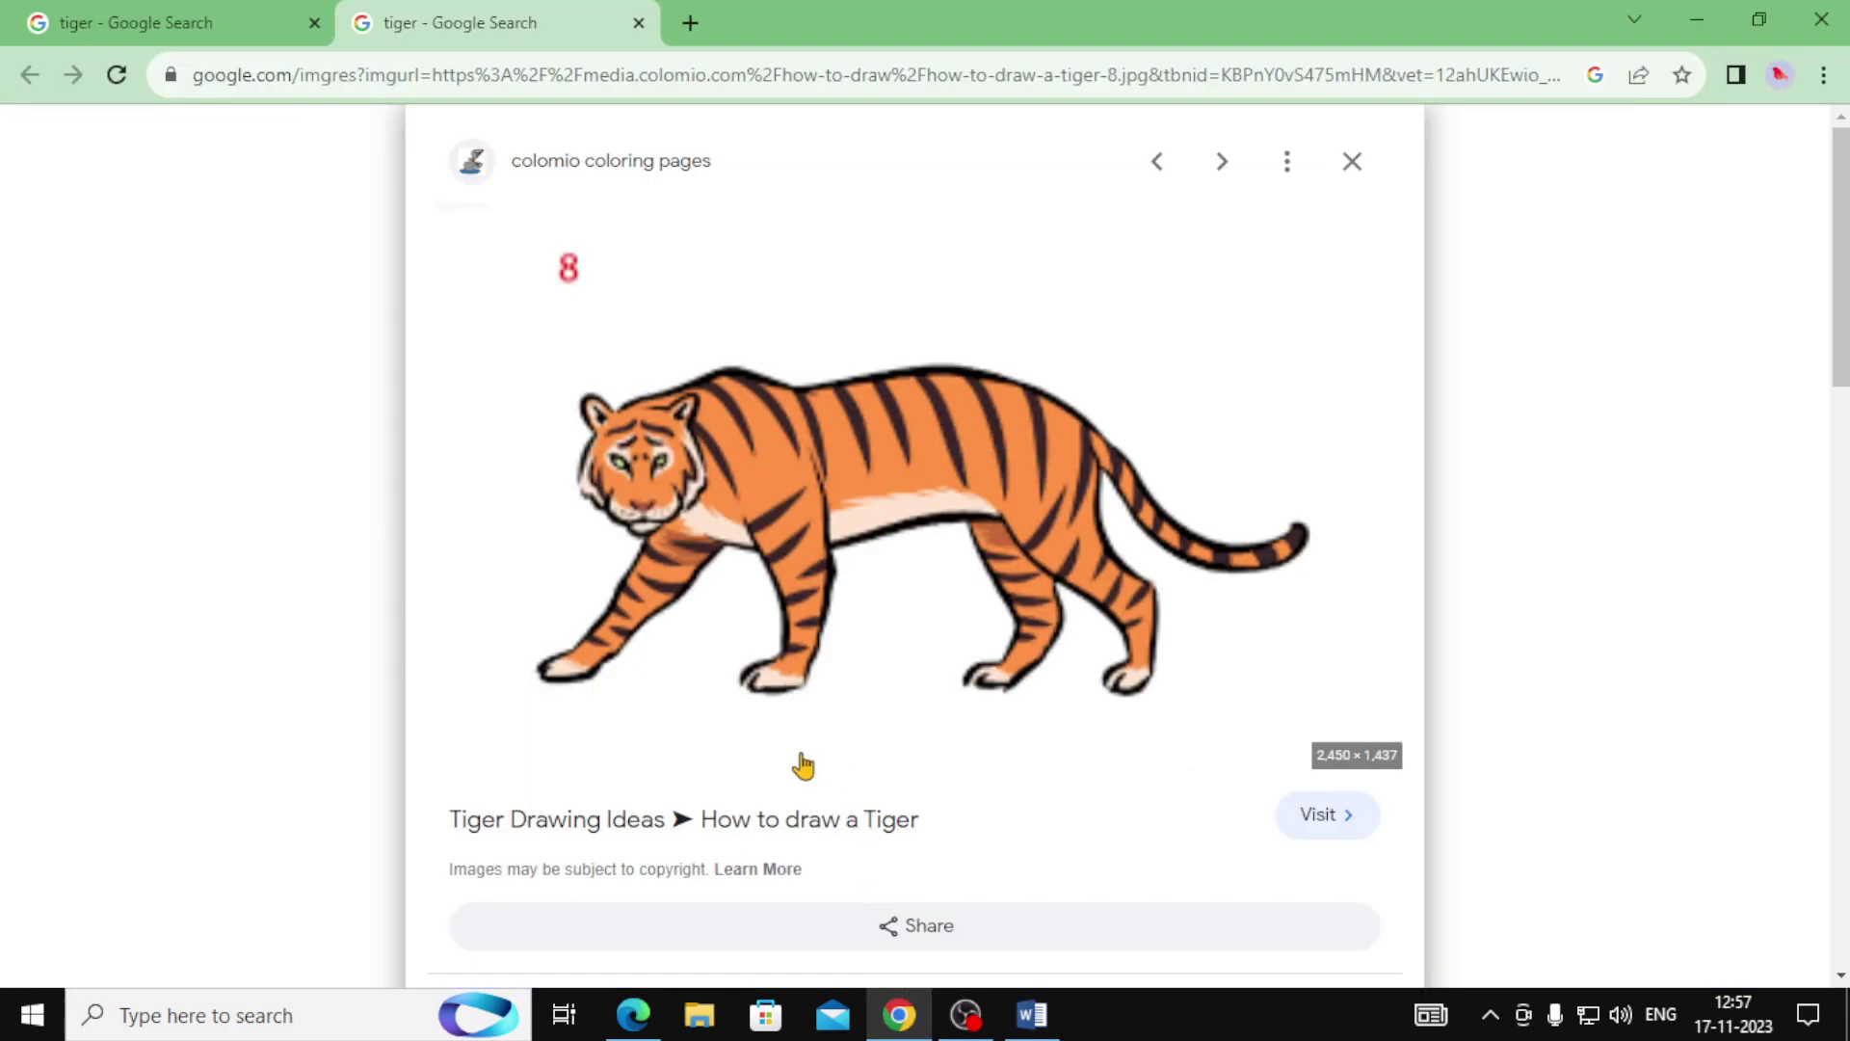
pyautogui.rightClick(853, 279)
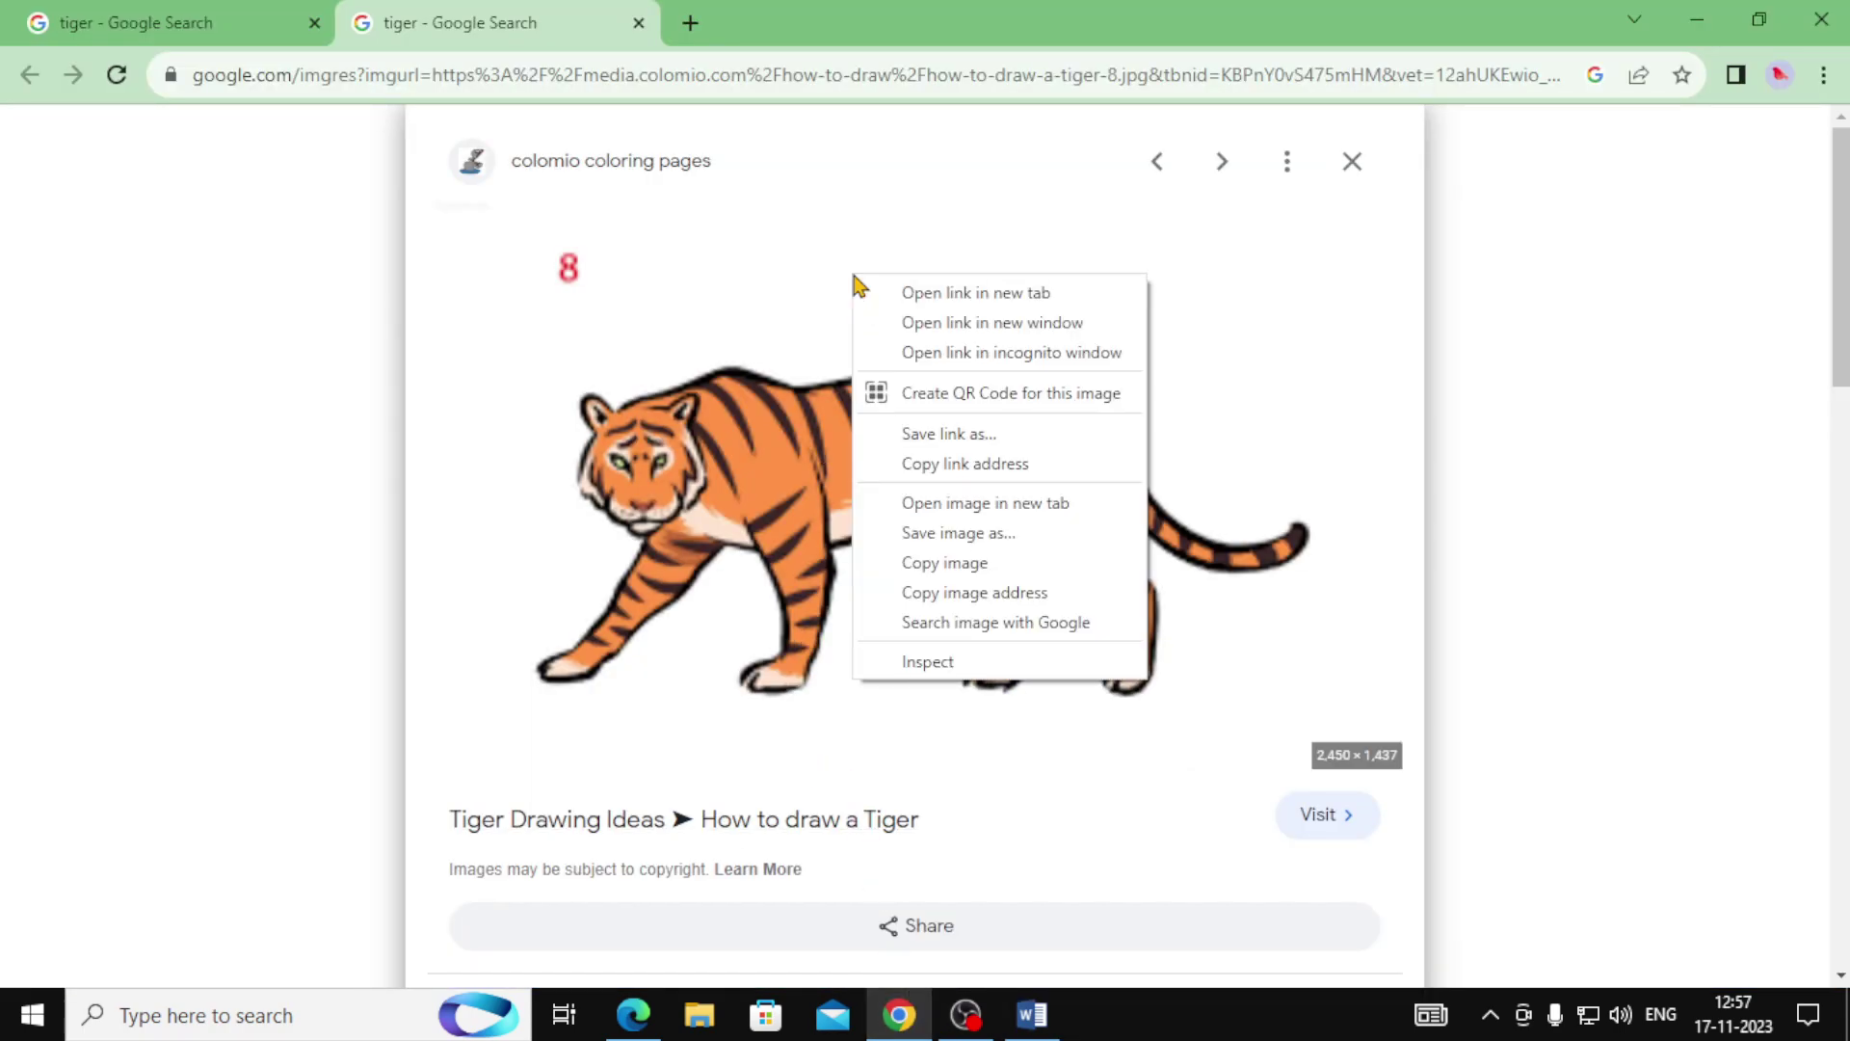
pyautogui.click(970, 536)
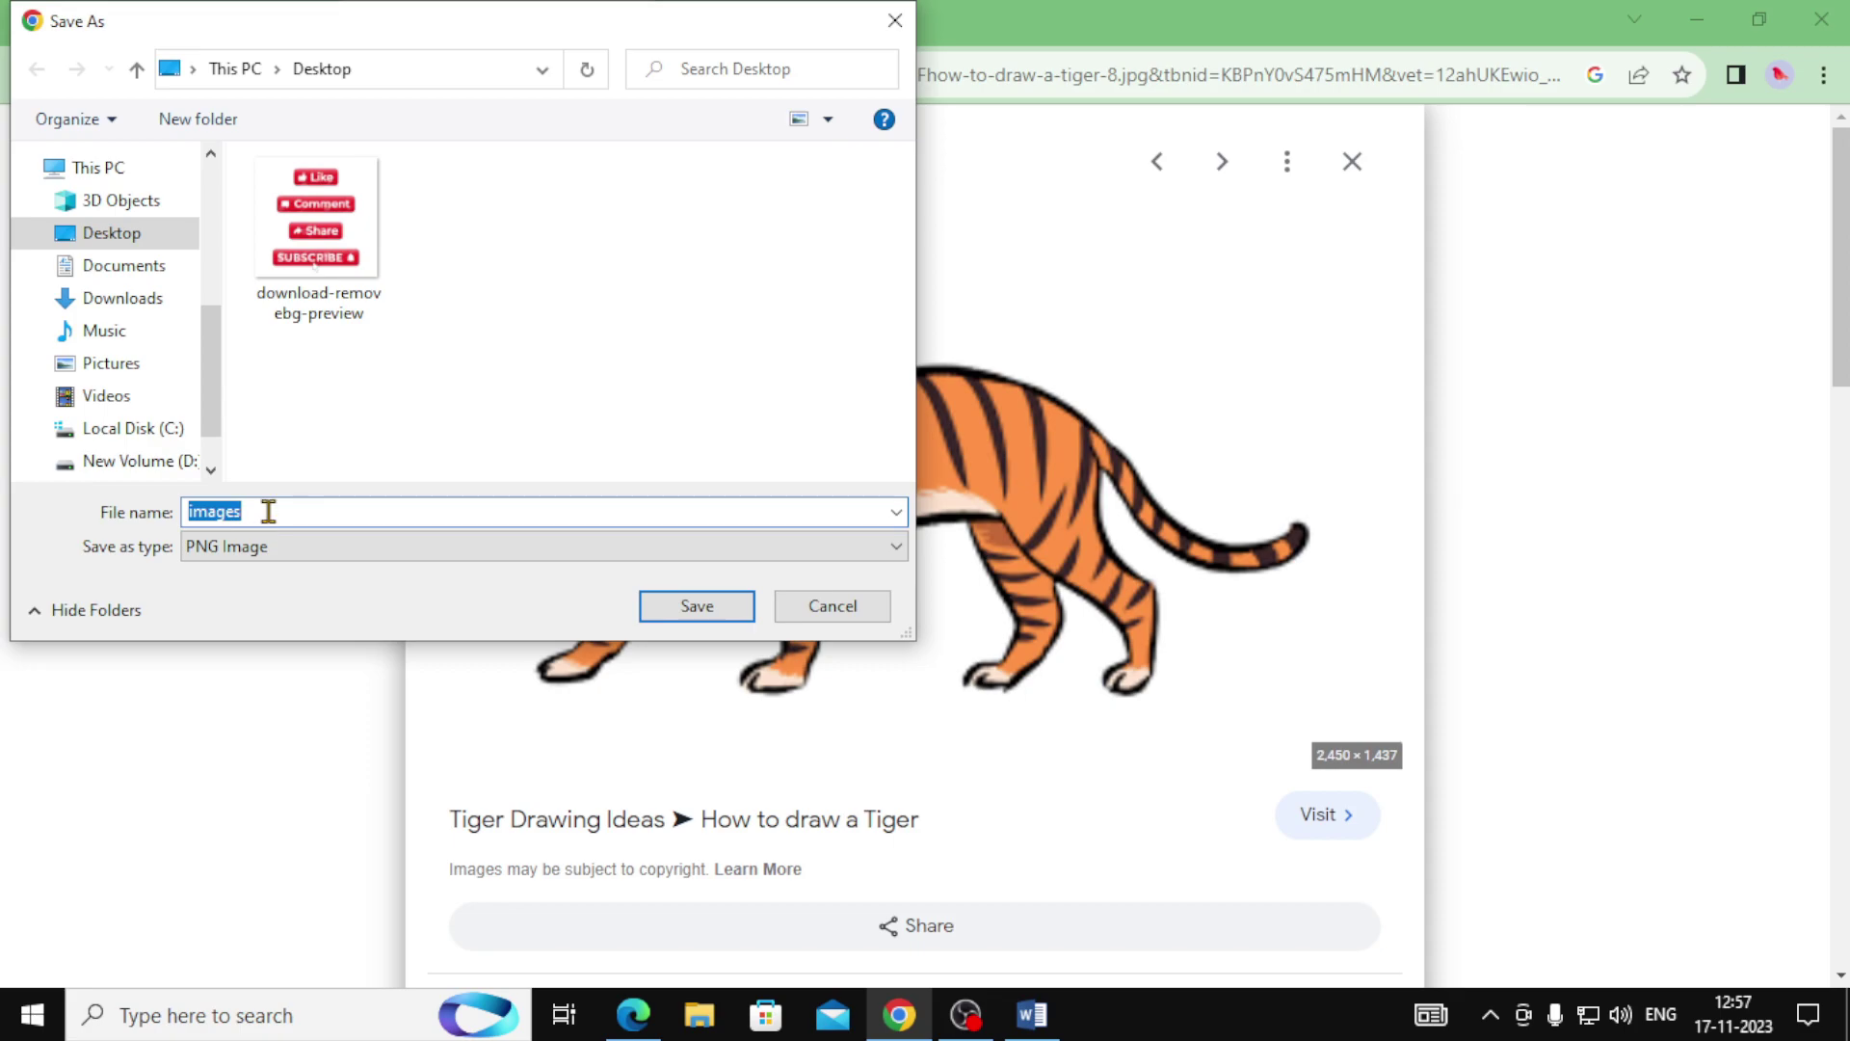
pyautogui.click(711, 607)
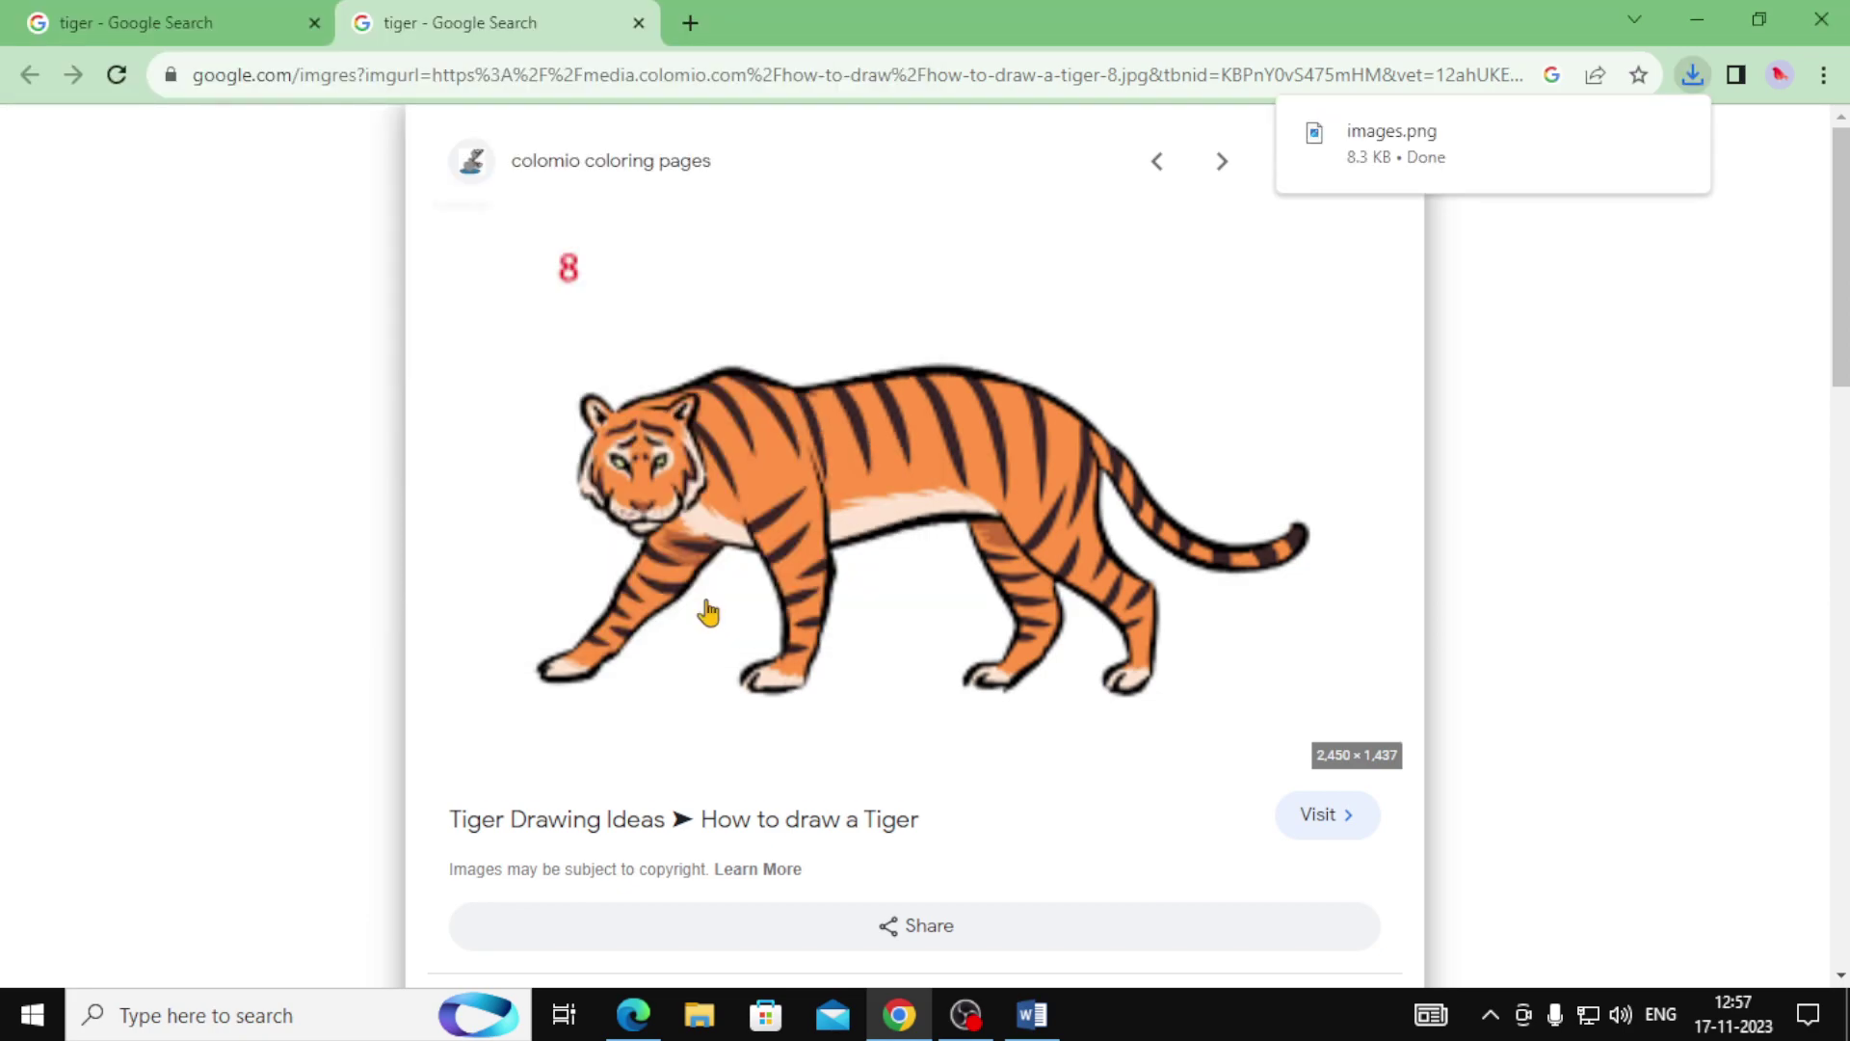
# Return to Word, set the tiger picture's text wrapping to Square and move it down to the horizontal middle of the page.
pyautogui.hotkey('alt', 'Tab')
pyautogui.click(681, 607)
pyautogui.click(687, 451)
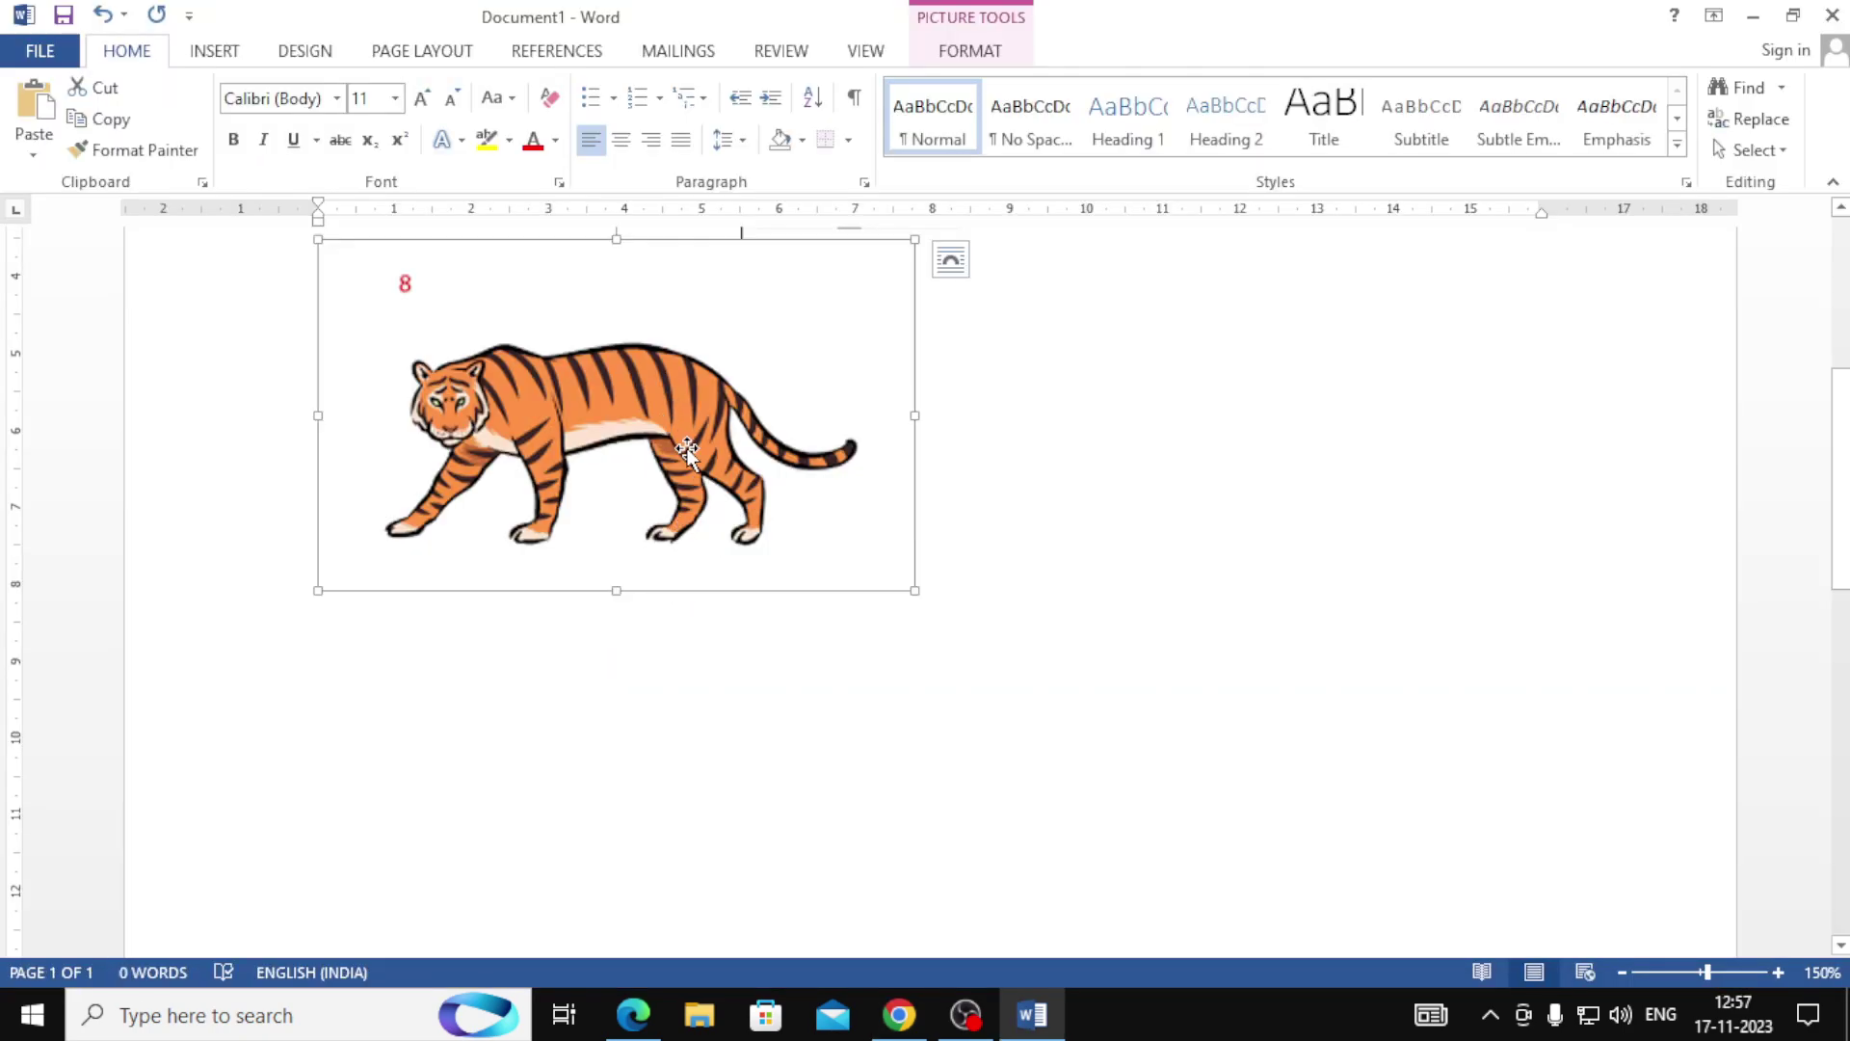
pyautogui.click(970, 51)
pyautogui.click(1253, 159)
pyautogui.click(1262, 215)
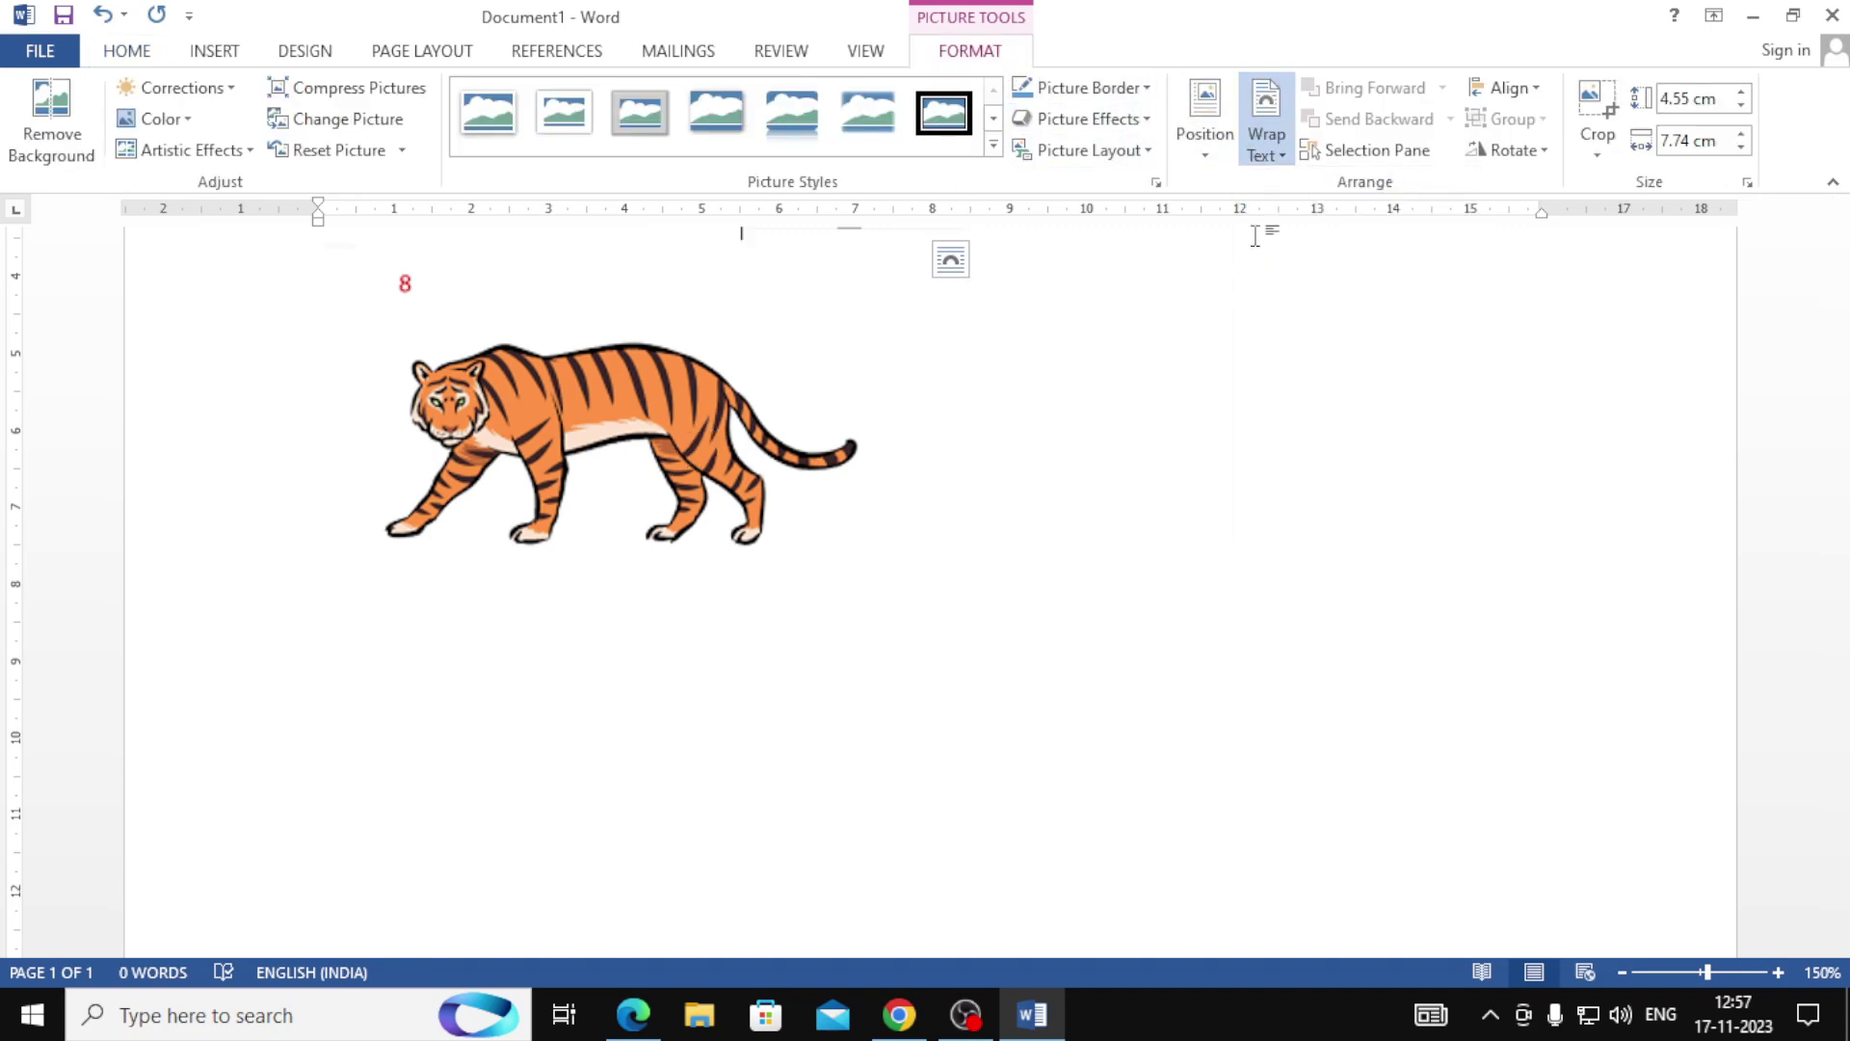
pyautogui.moveTo(821, 502); pyautogui.dragTo(1047, 696)
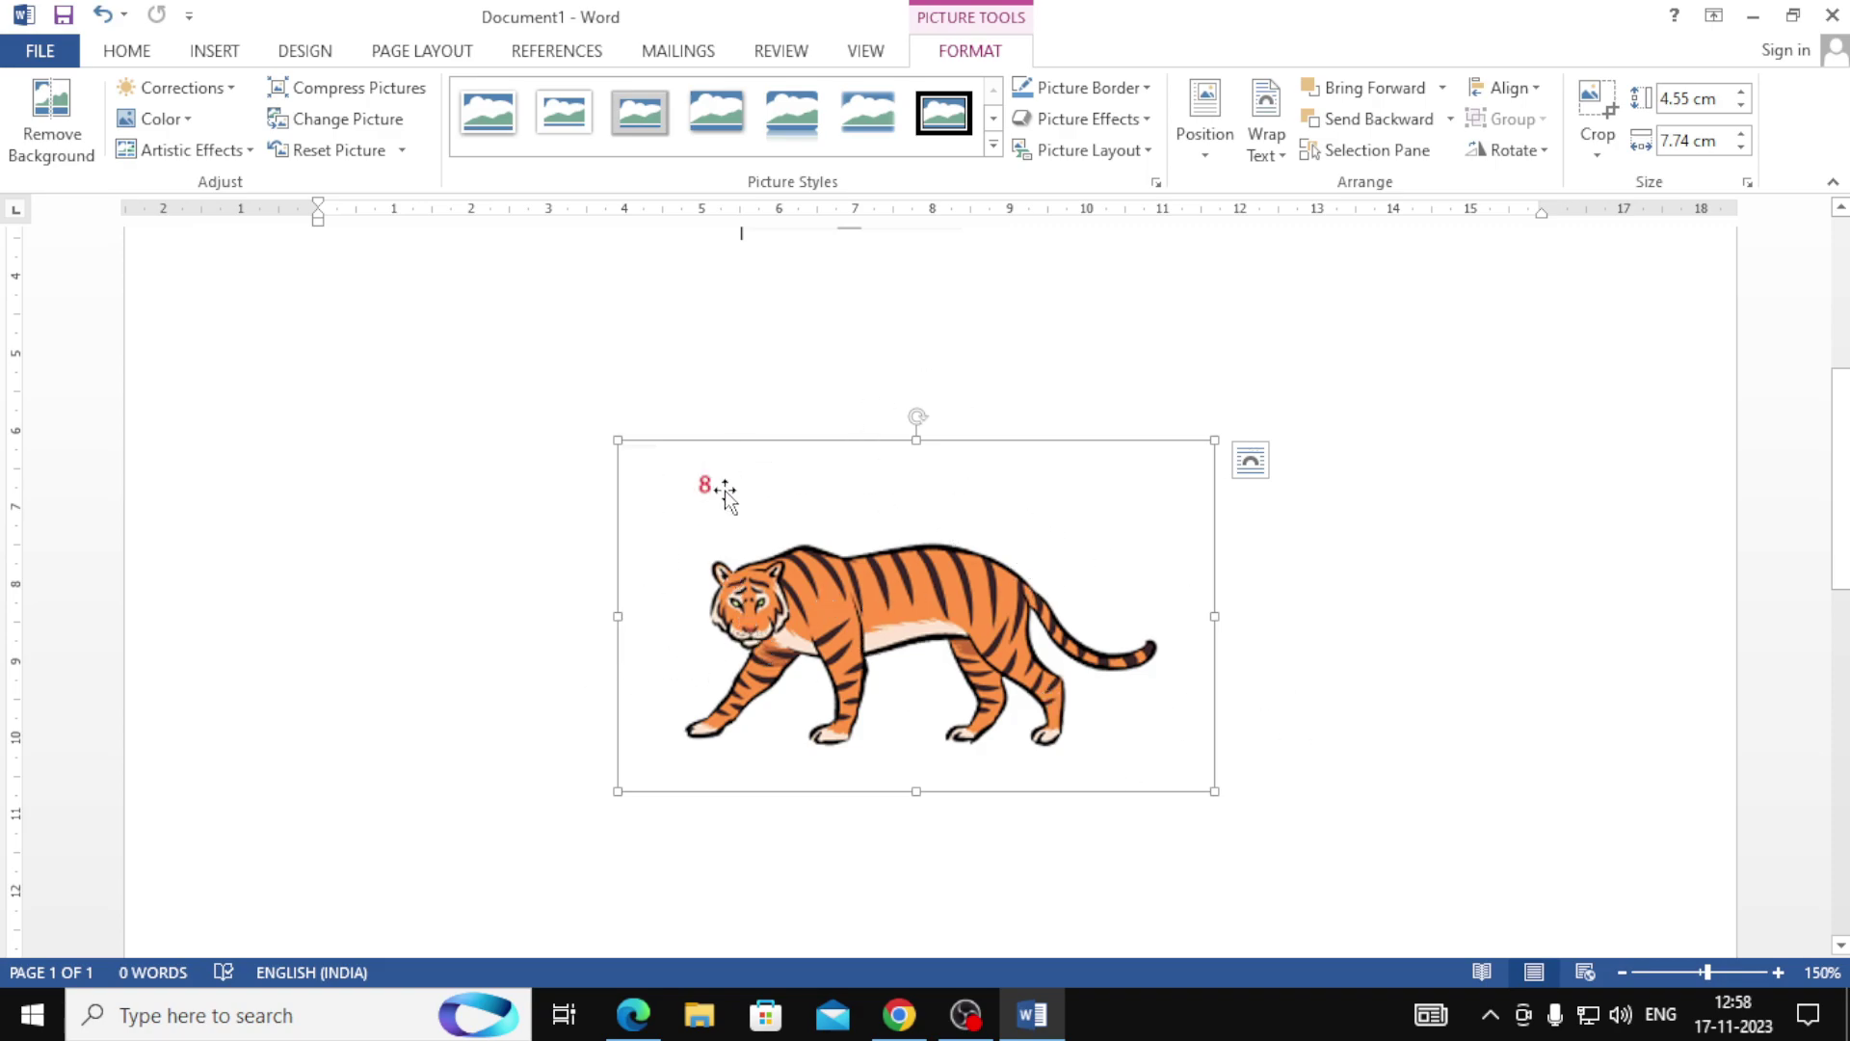
# Crop the tiger picture closely around the animal, removing the number 8, to about 2.75 cm high and 6.53 cm wide.
pyautogui.click(1585, 135)
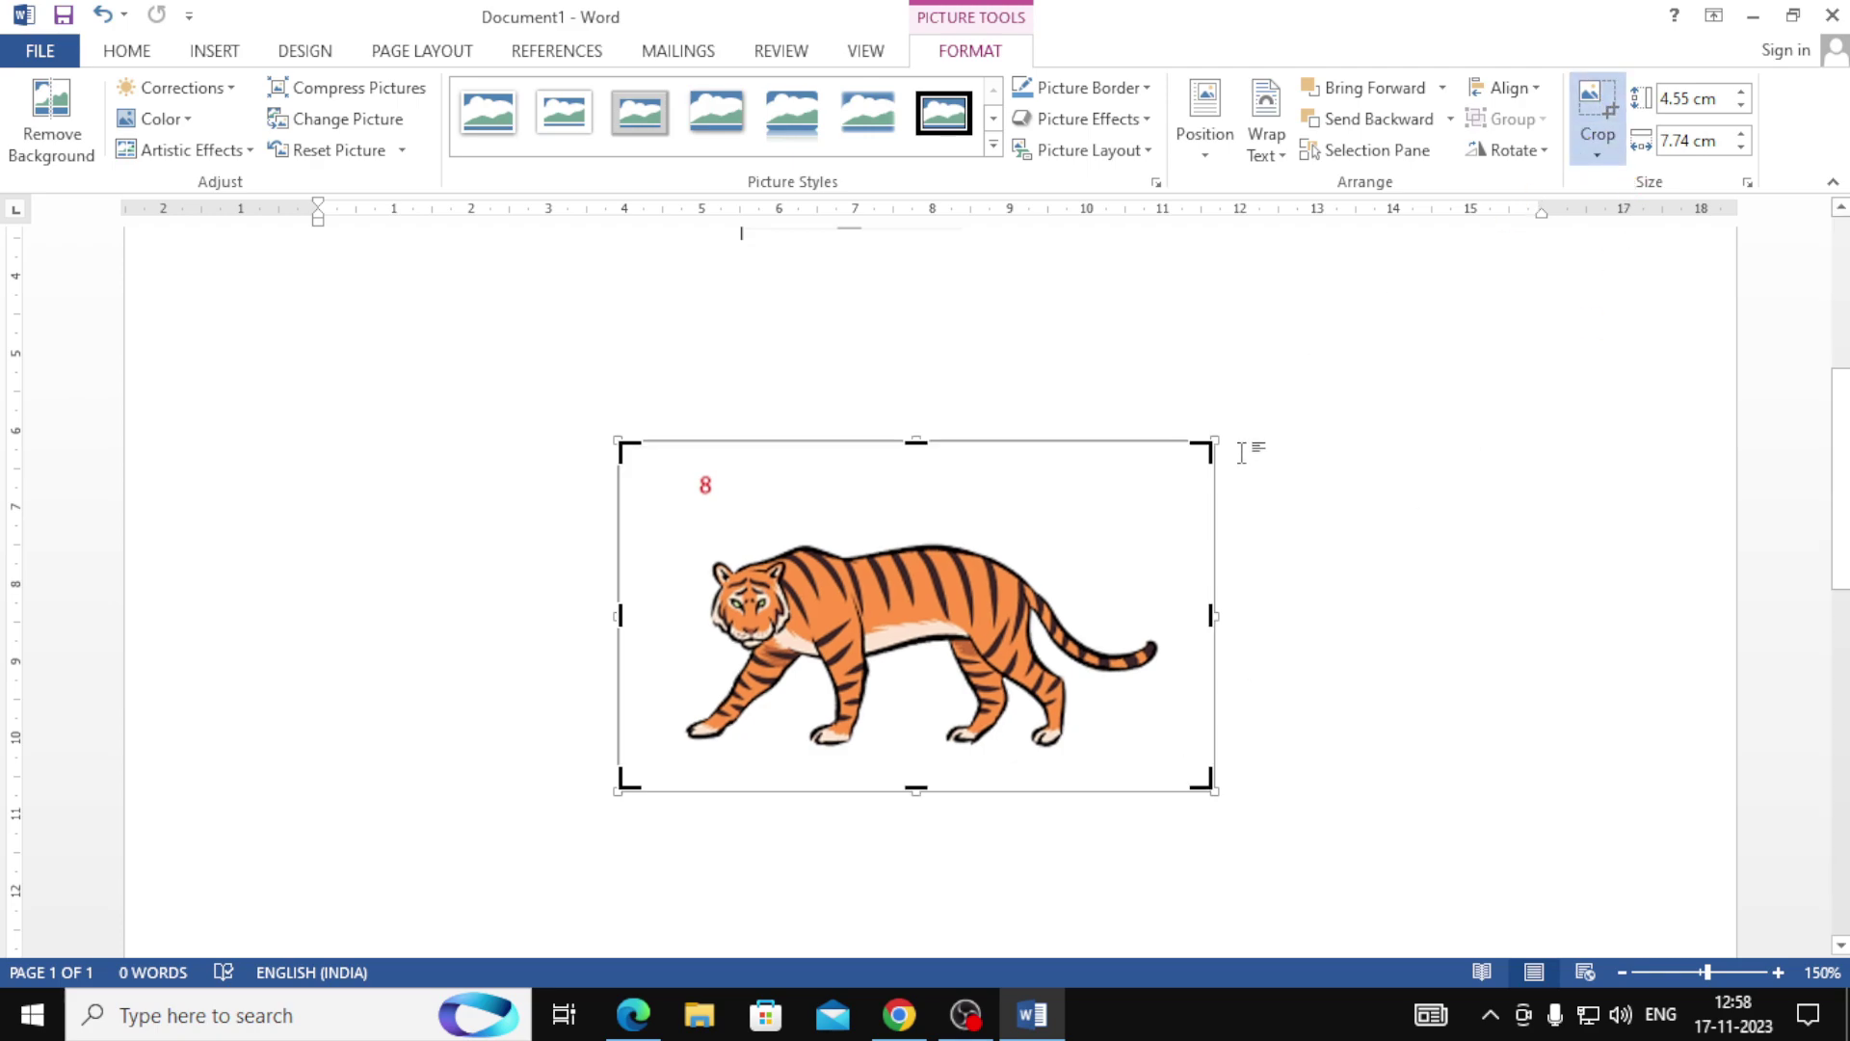
pyautogui.moveTo(1210, 448); pyautogui.dragTo(1169, 538)
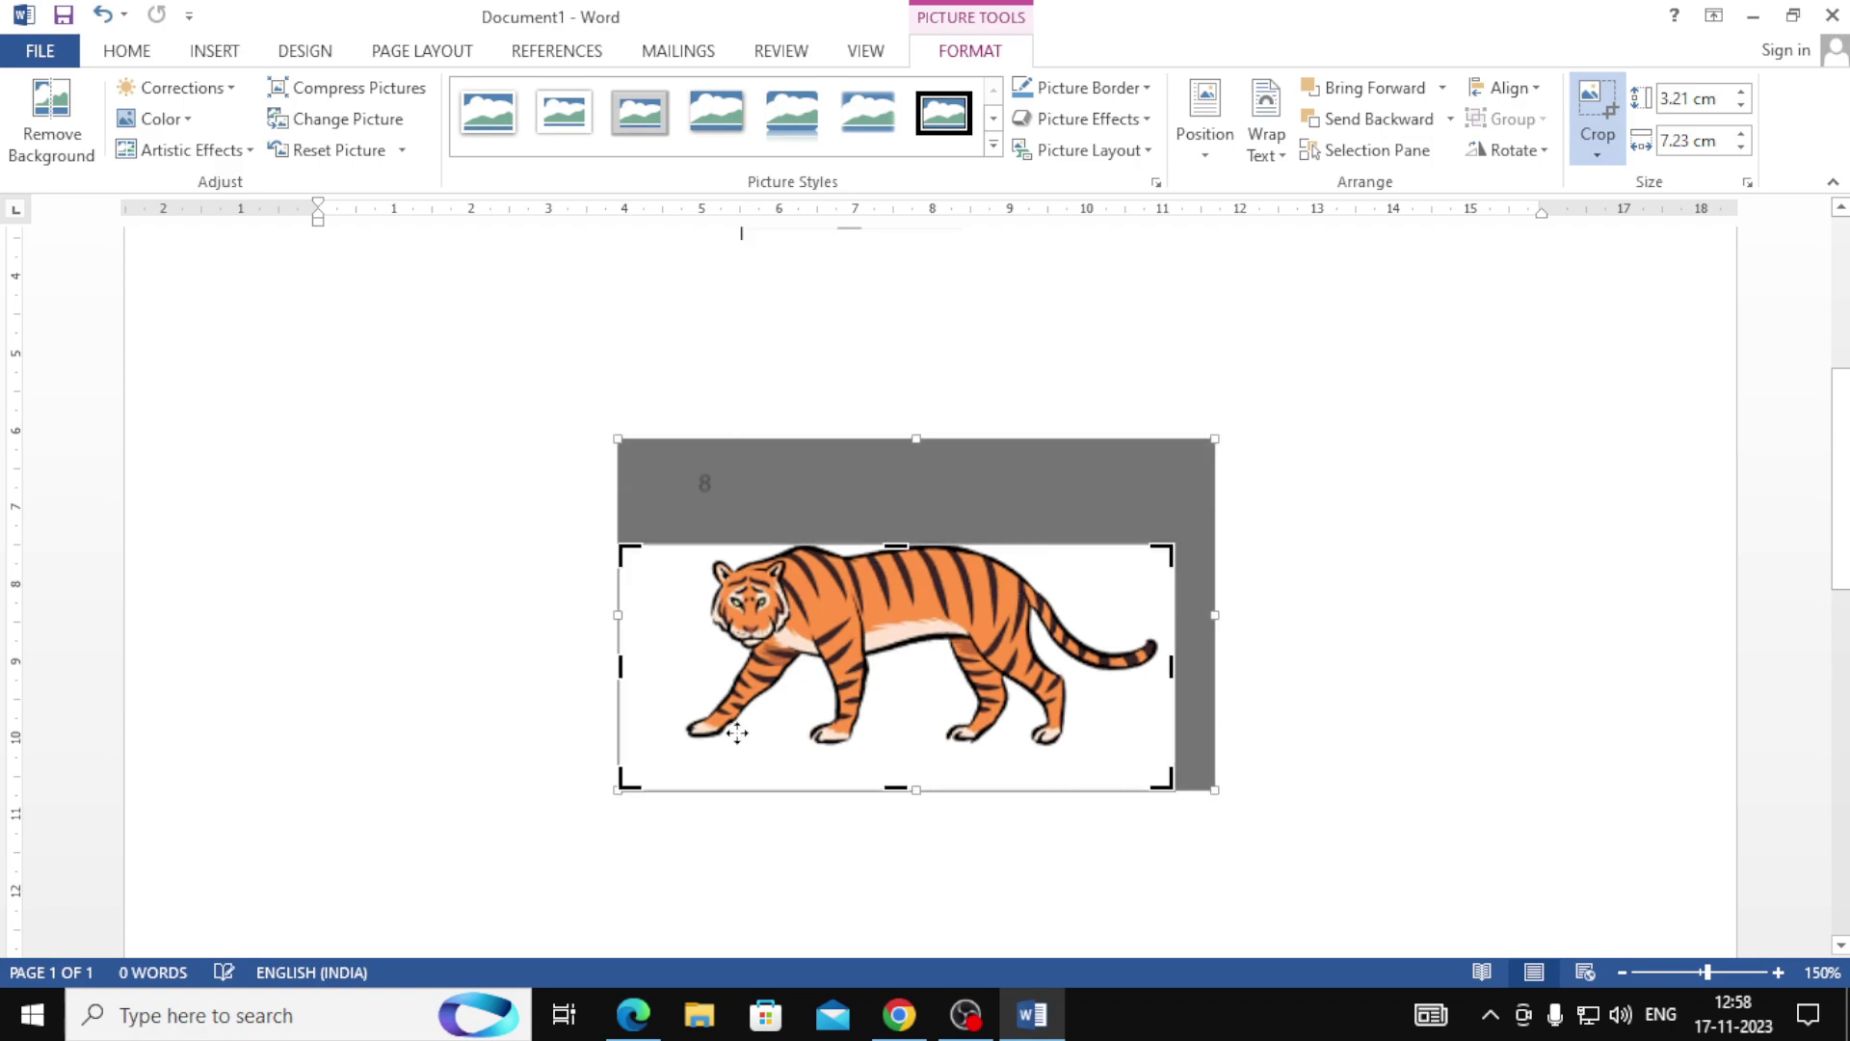
pyautogui.moveTo(631, 782); pyautogui.dragTo(684, 738)
pyautogui.moveTo(922, 572); pyautogui.dragTo(922, 579)
pyautogui.click(1597, 116)
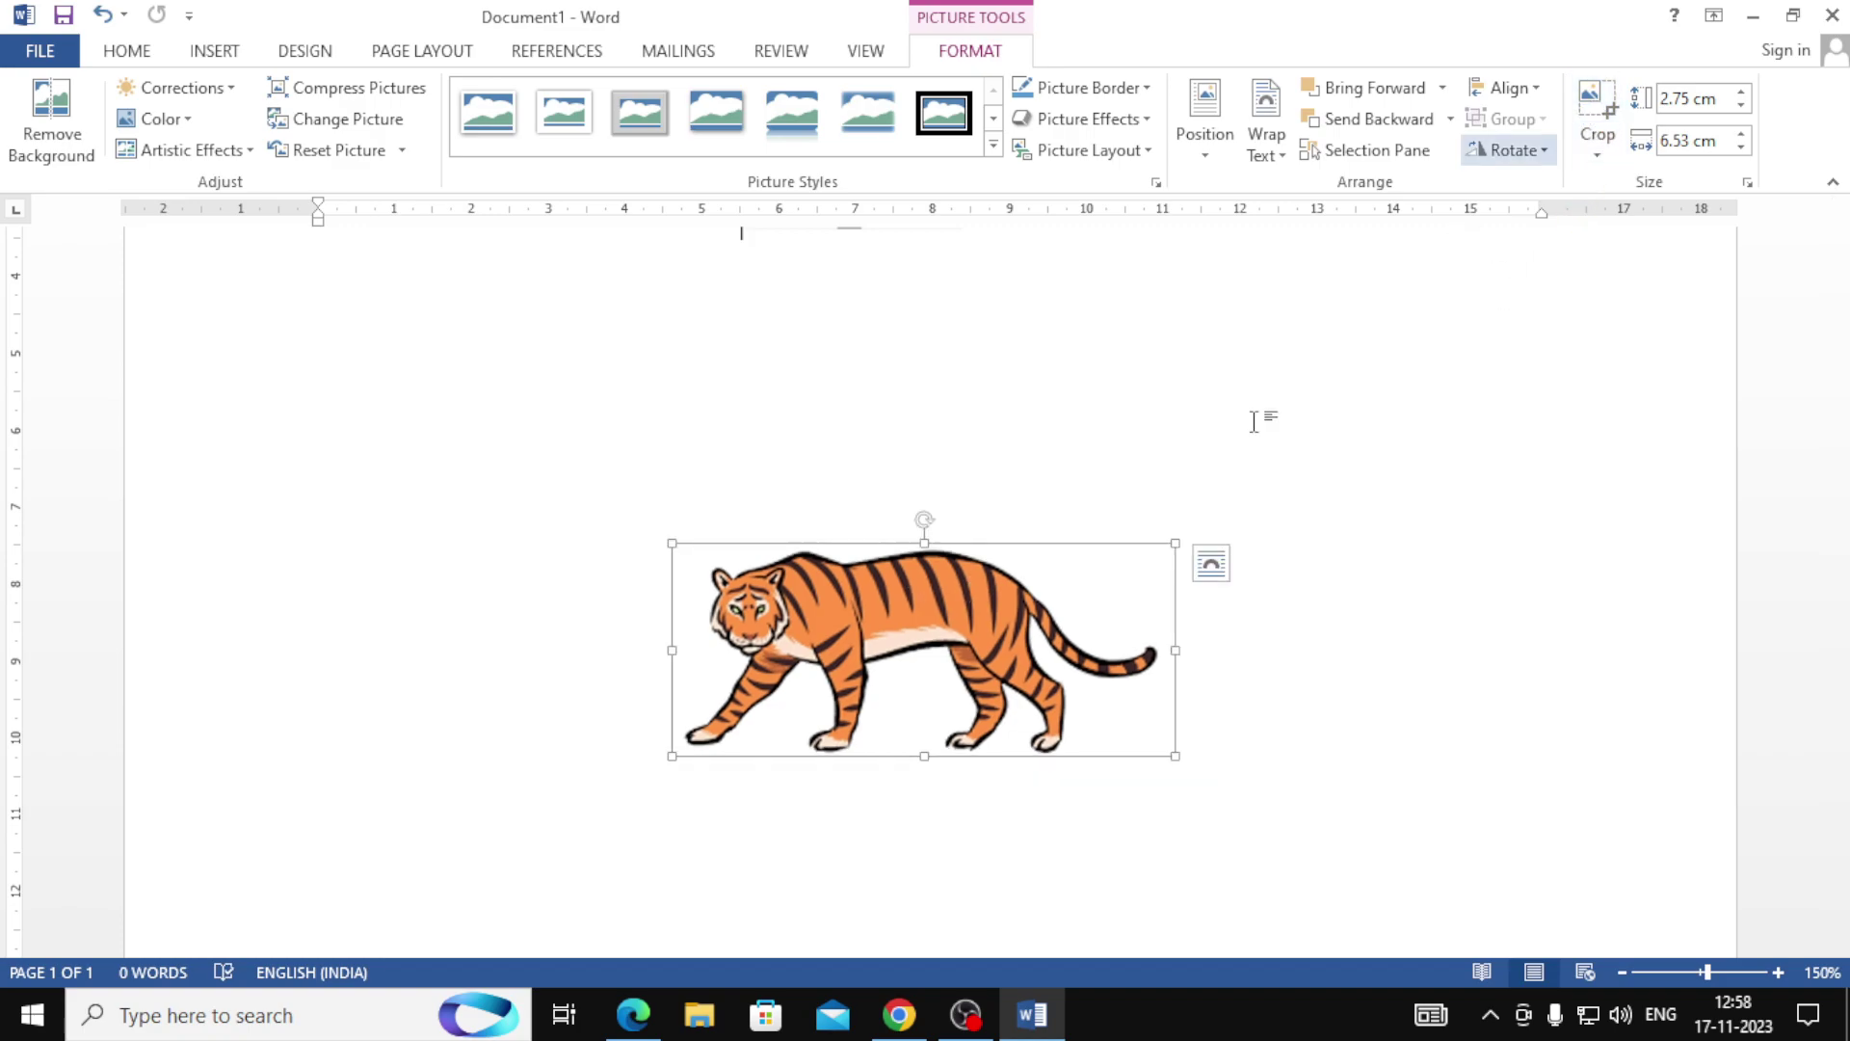
pyautogui.click(1342, 544)
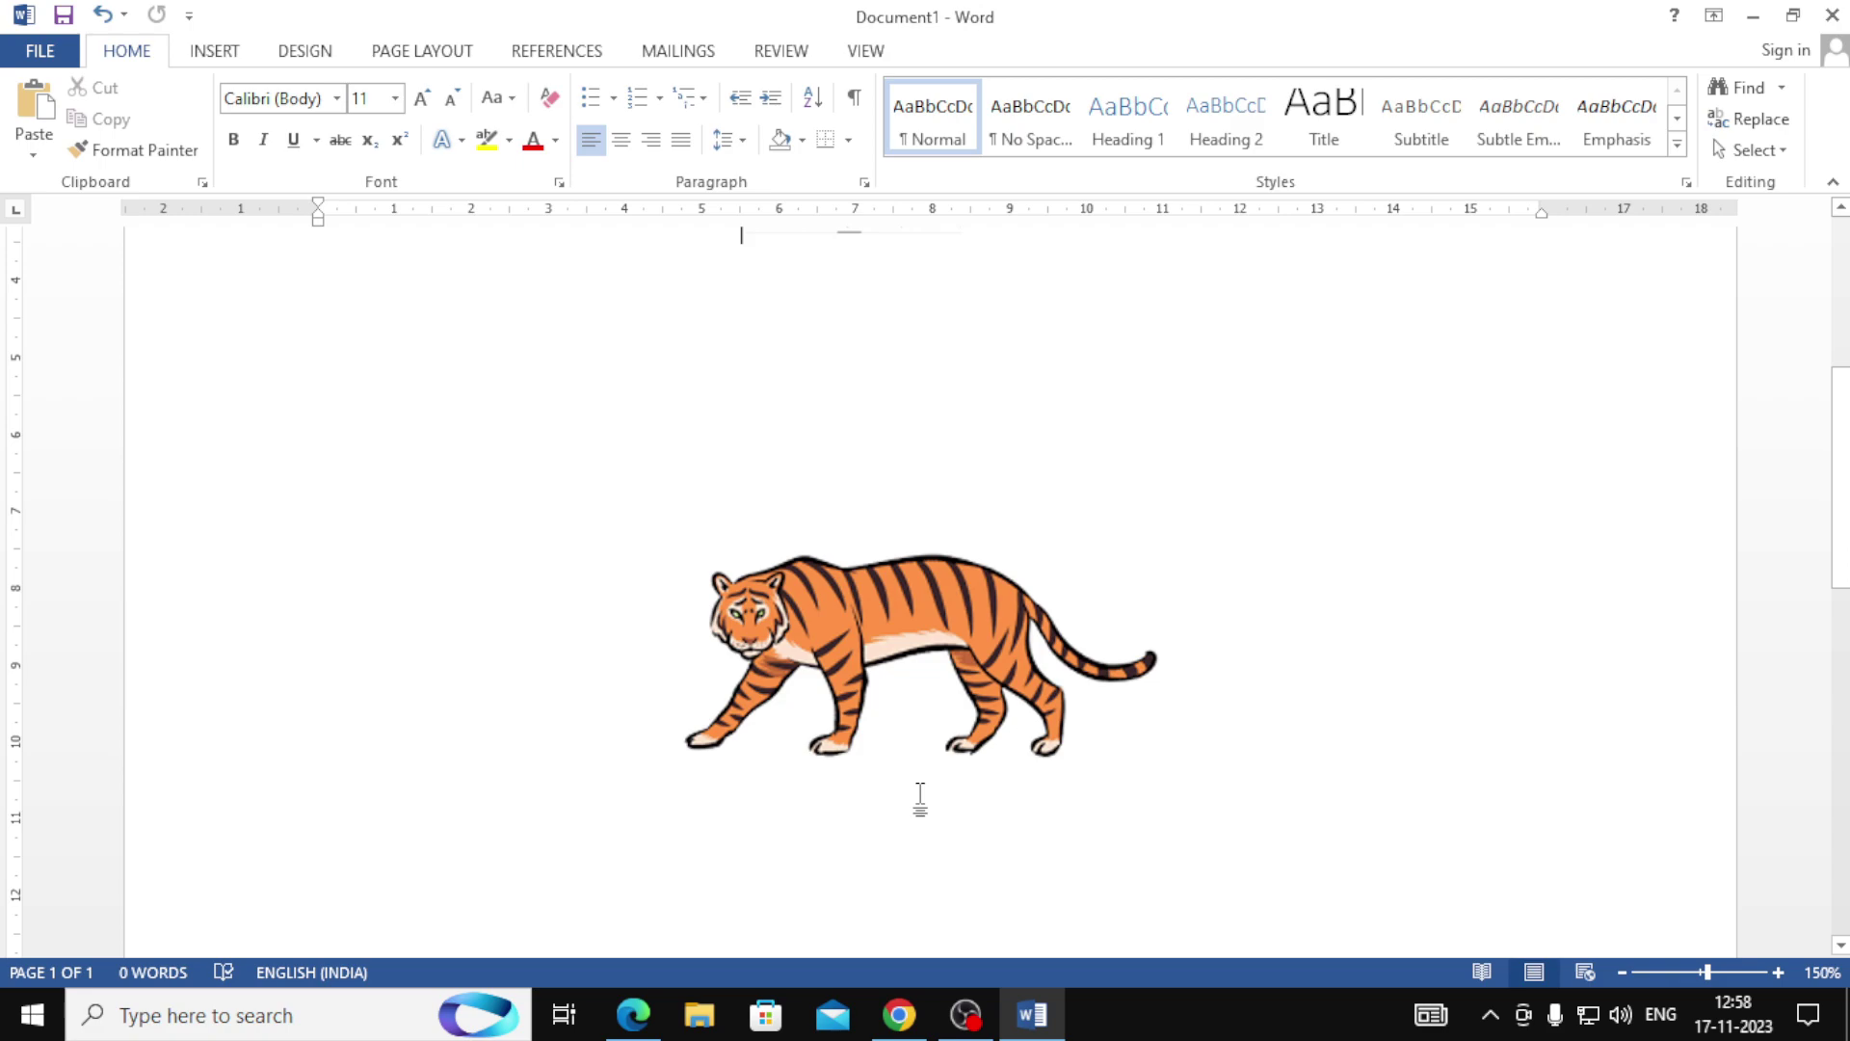
# Look over both pictures in the document, and switch to Edge to view the Practice 1 picture exercise in the PDF.
pyautogui.scroll(-2, 813, 657)
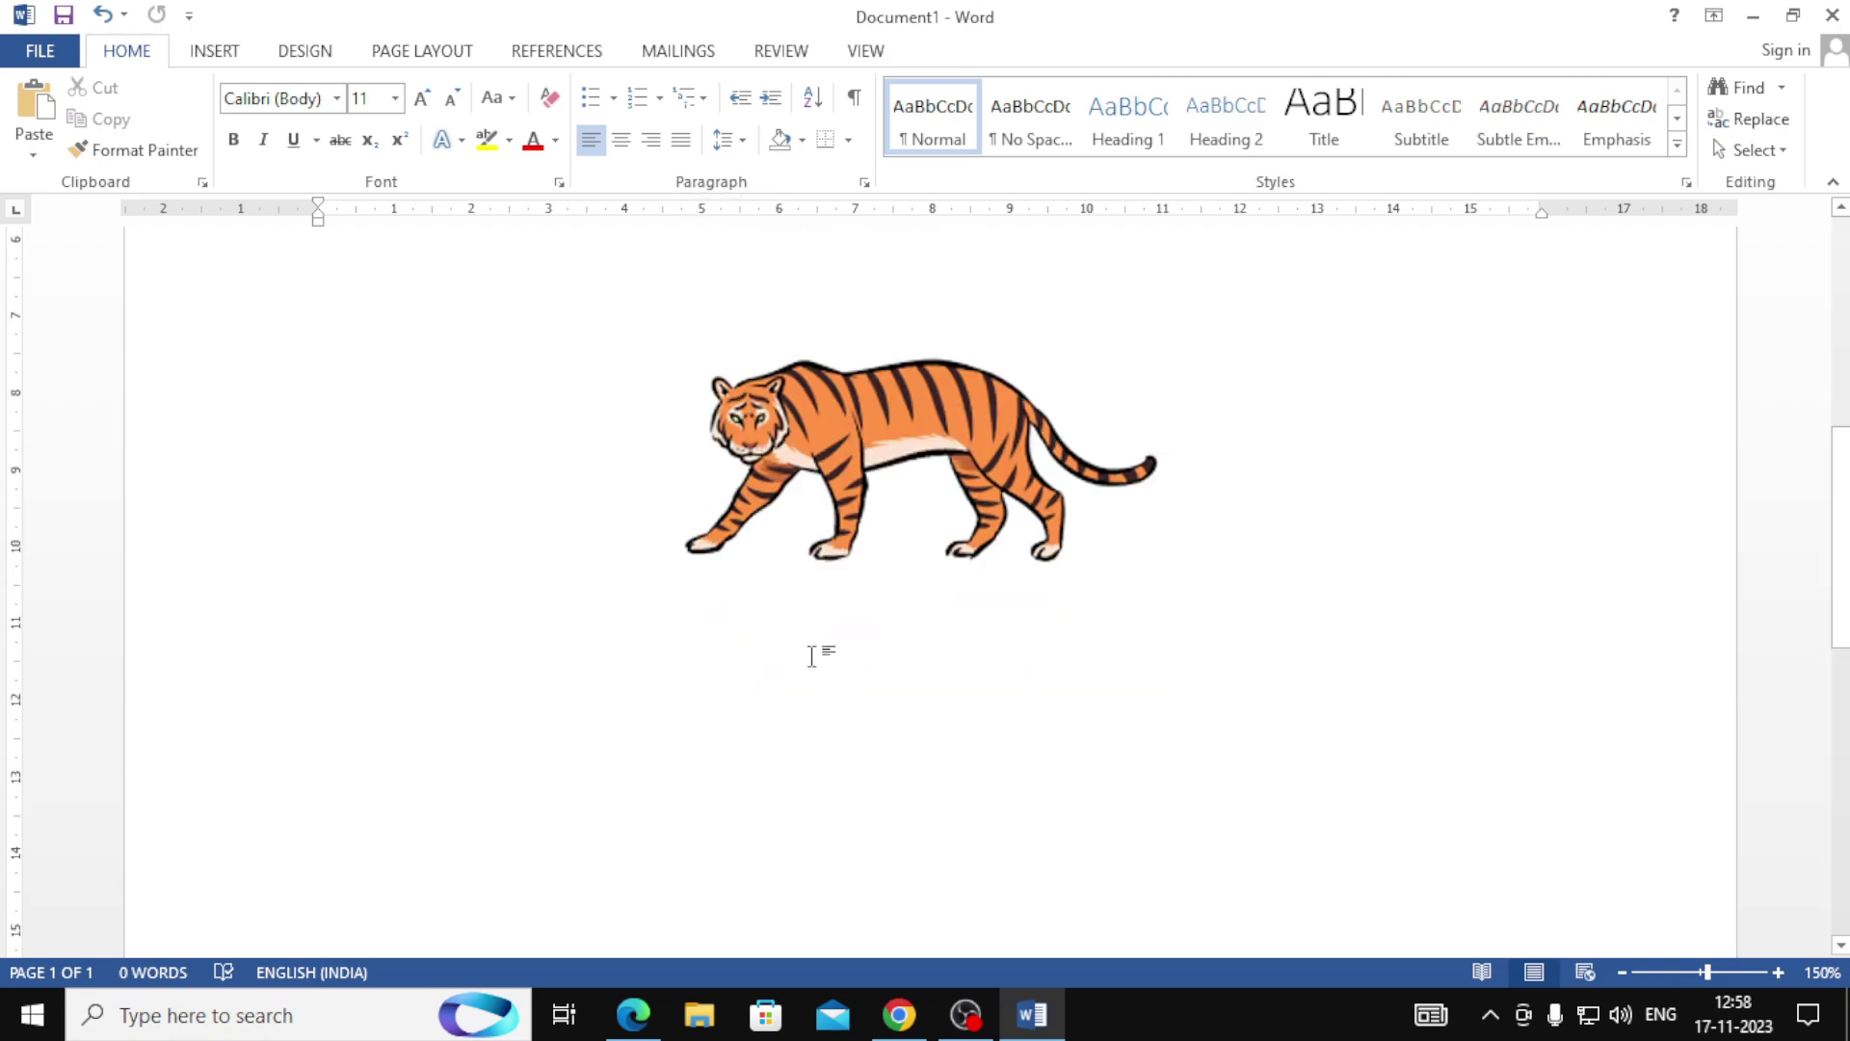
pyautogui.scroll(-1, 833, 649)
pyautogui.scroll(6, 838, 648)
pyautogui.scroll(-4, 958, 877)
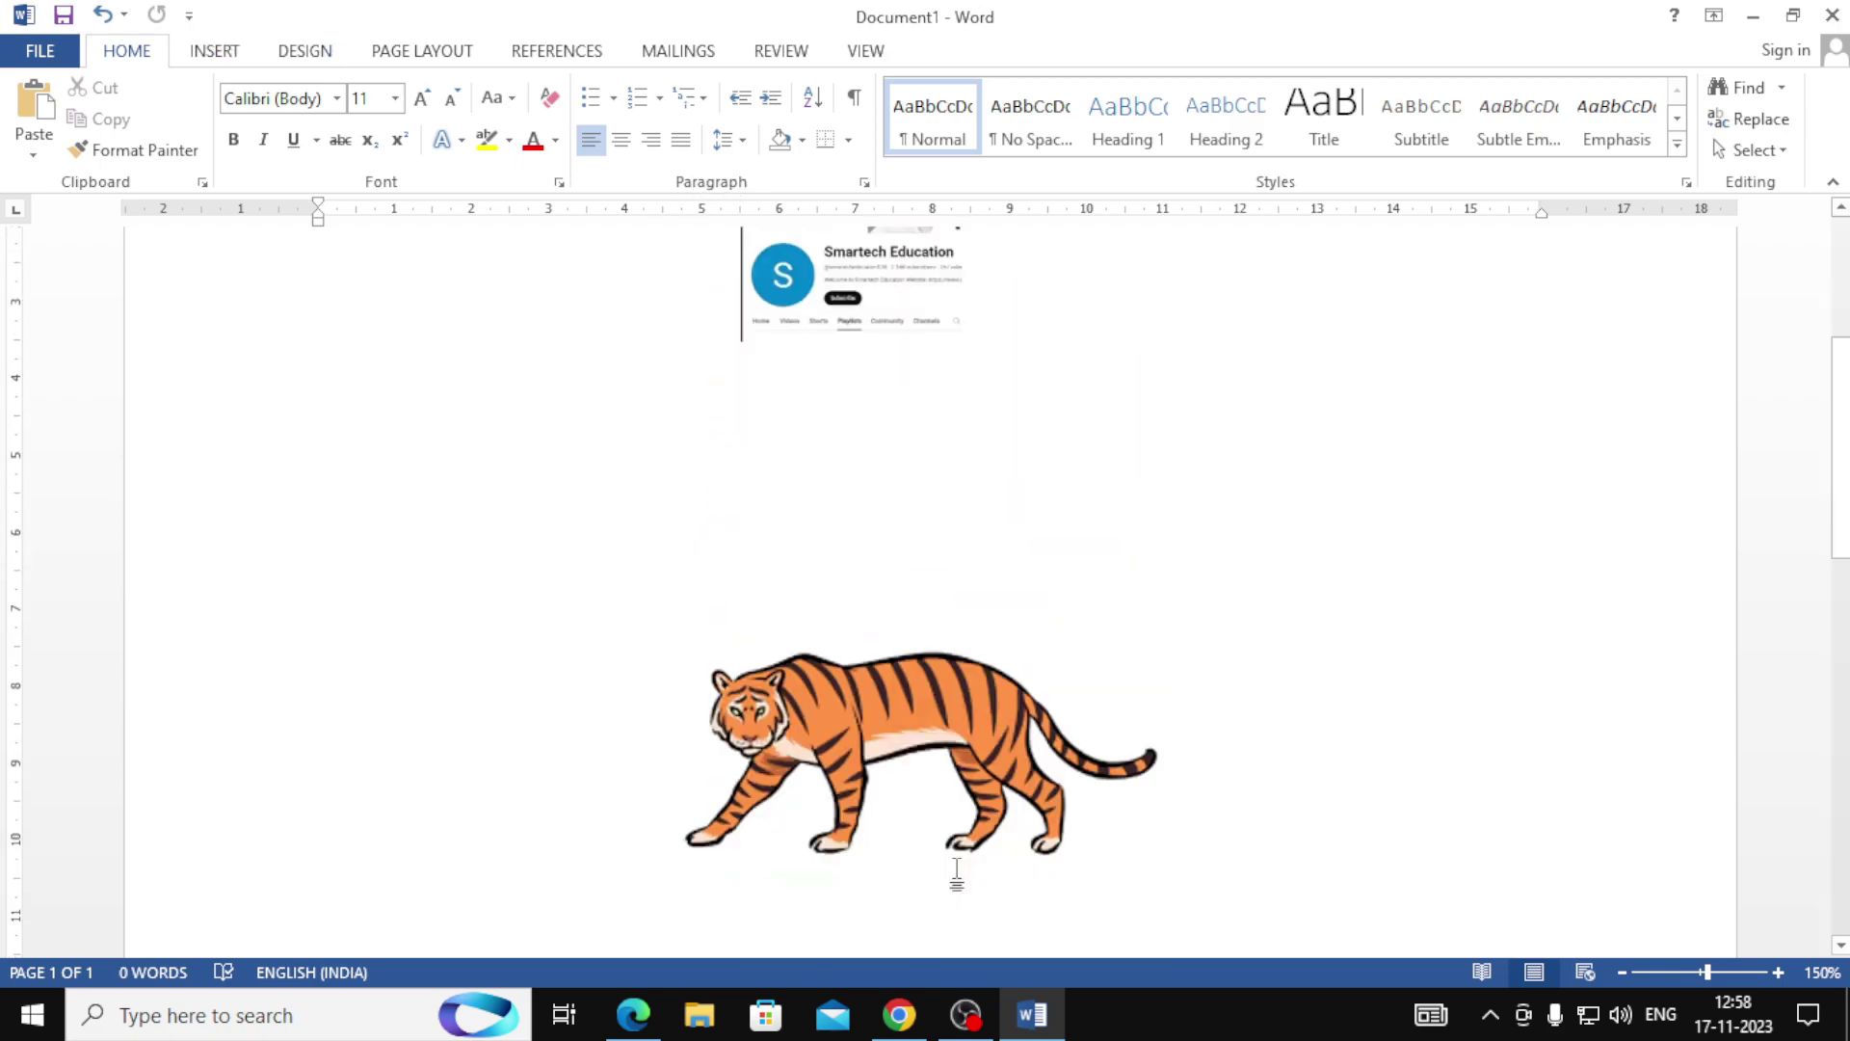
pyautogui.click(633, 1014)
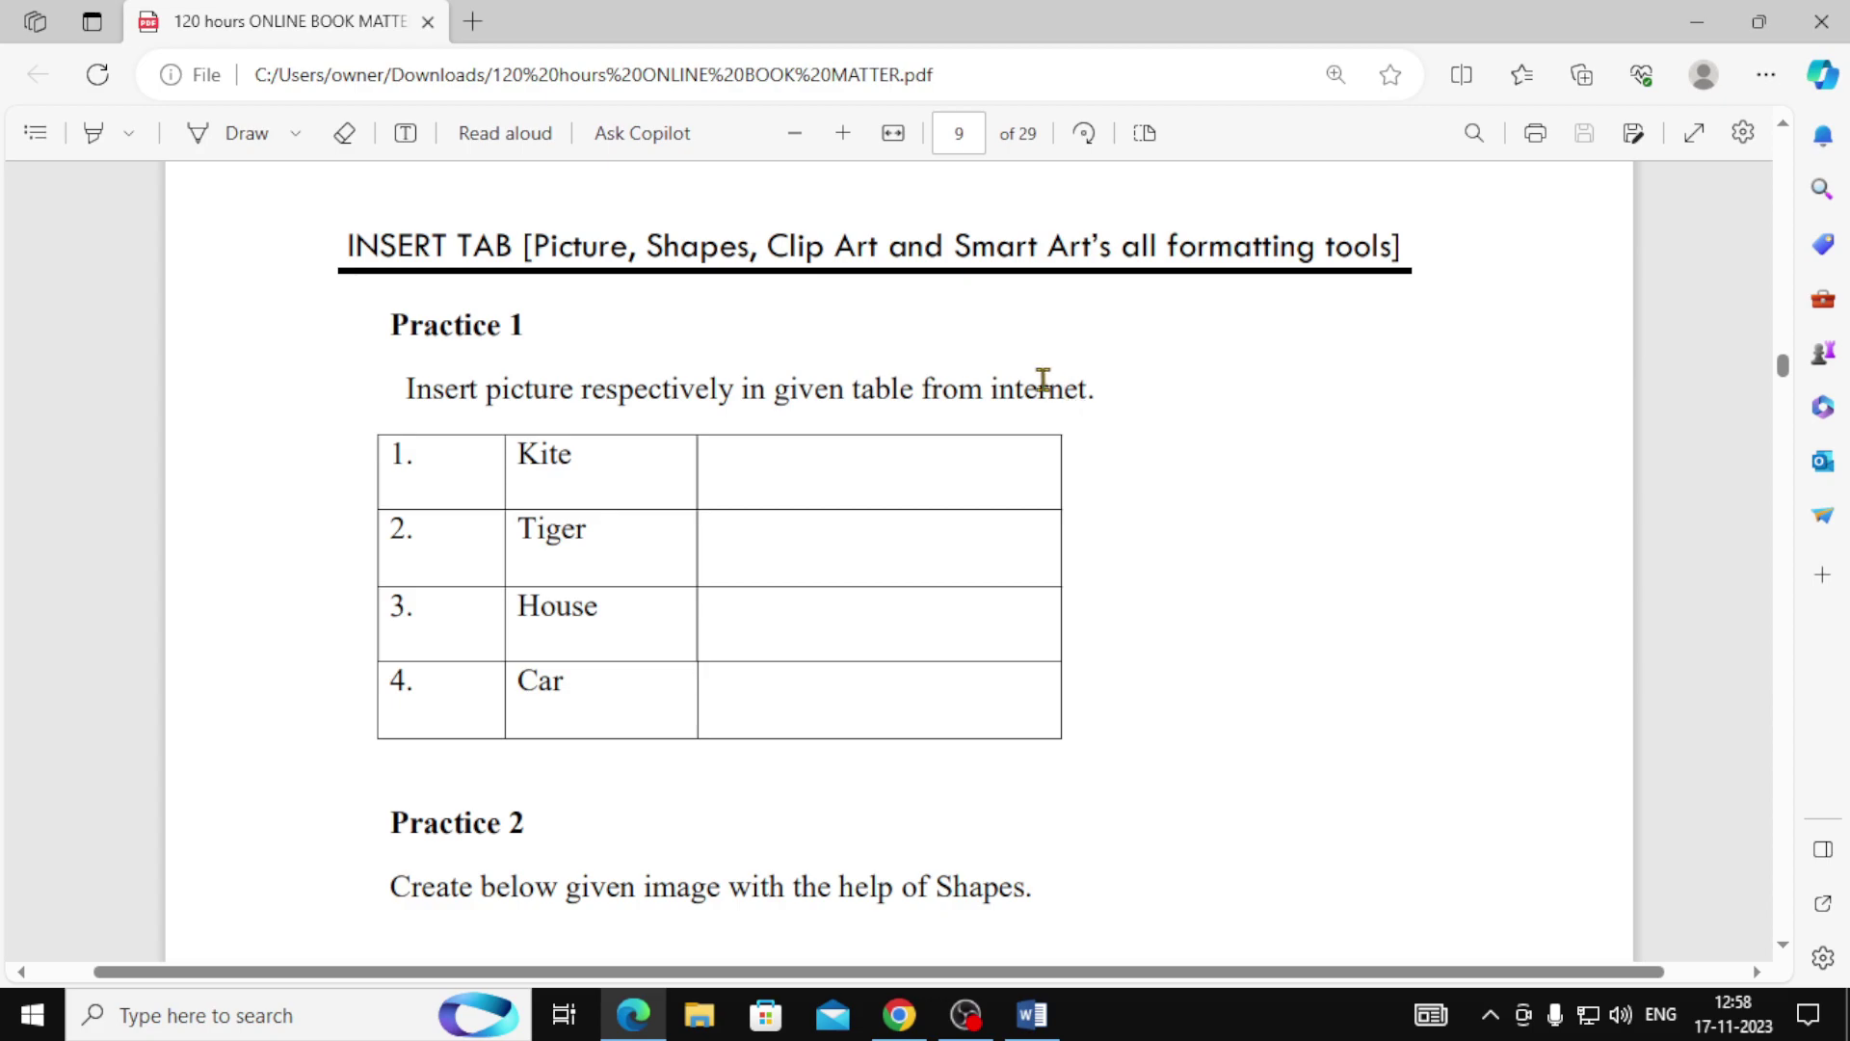
# Read the Practice 1 instruction, then switch to Word and insert a one-row, two-column table at the start of the document.
pyautogui.moveTo(924, 389); pyautogui.dragTo(1094, 466)
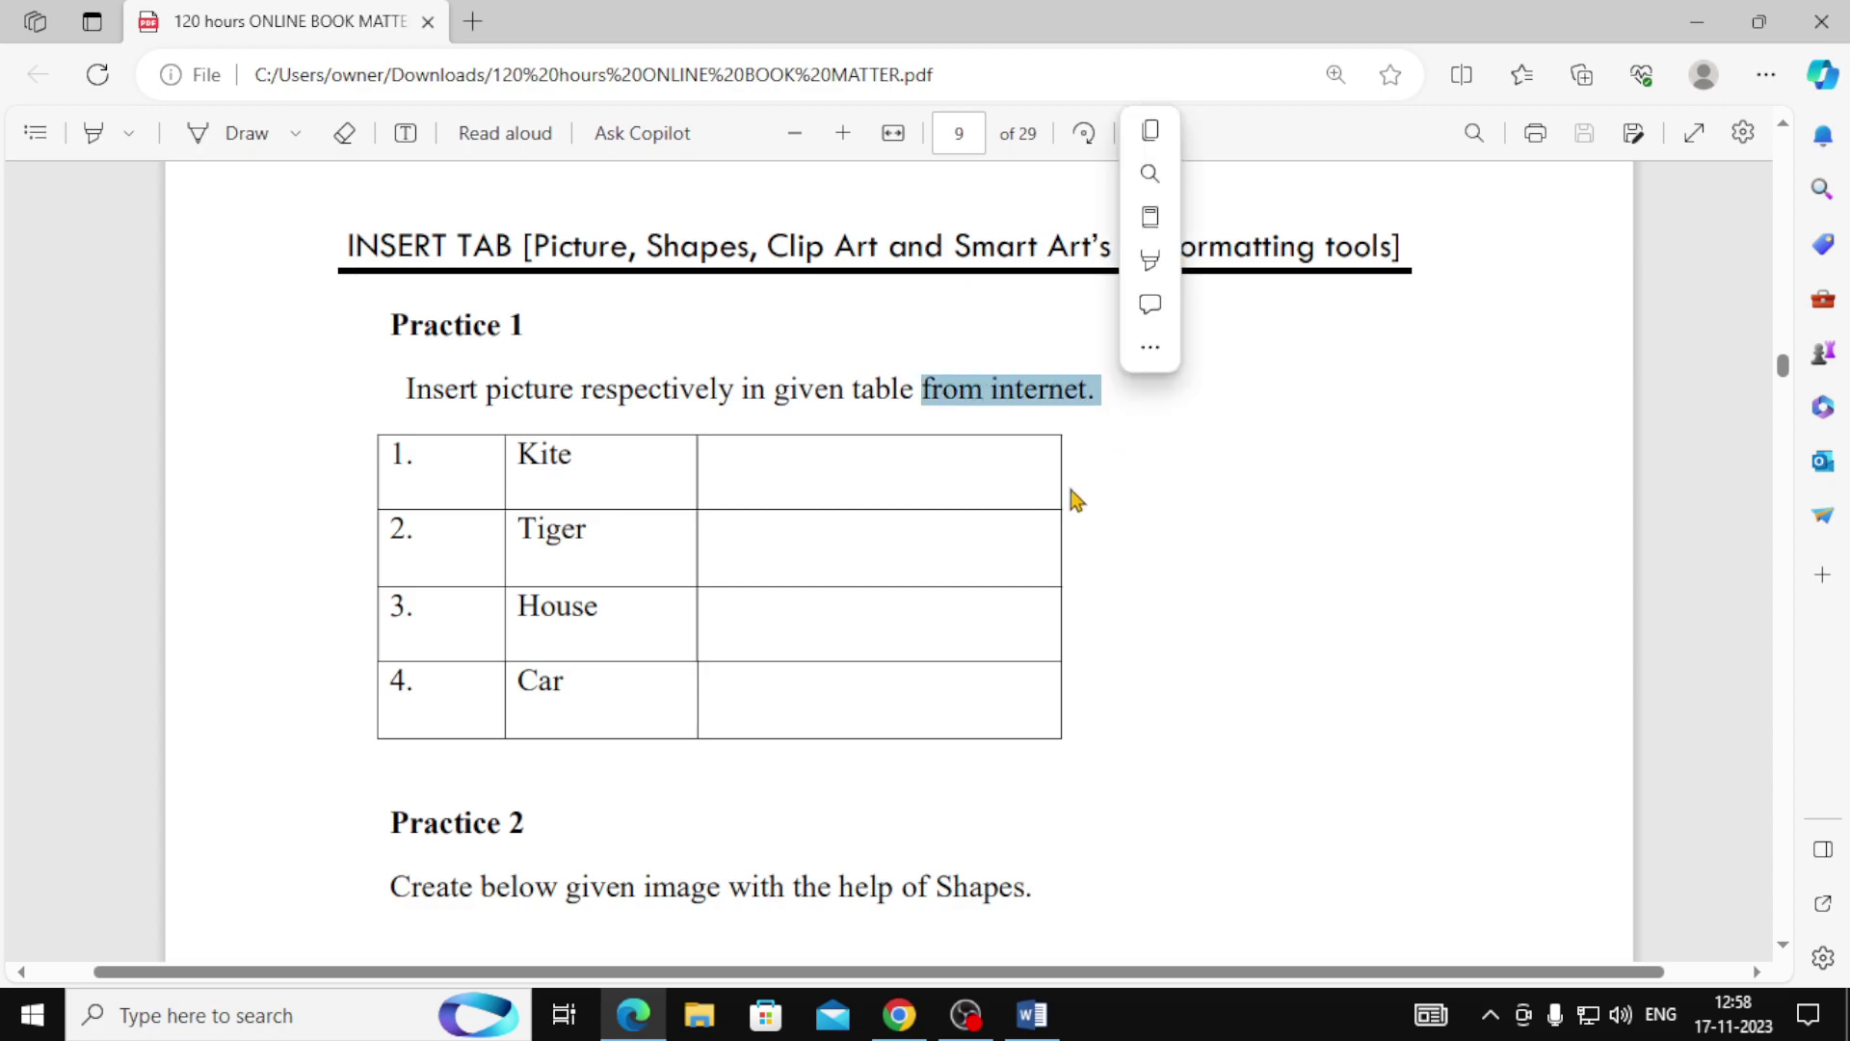
pyautogui.click(1018, 470)
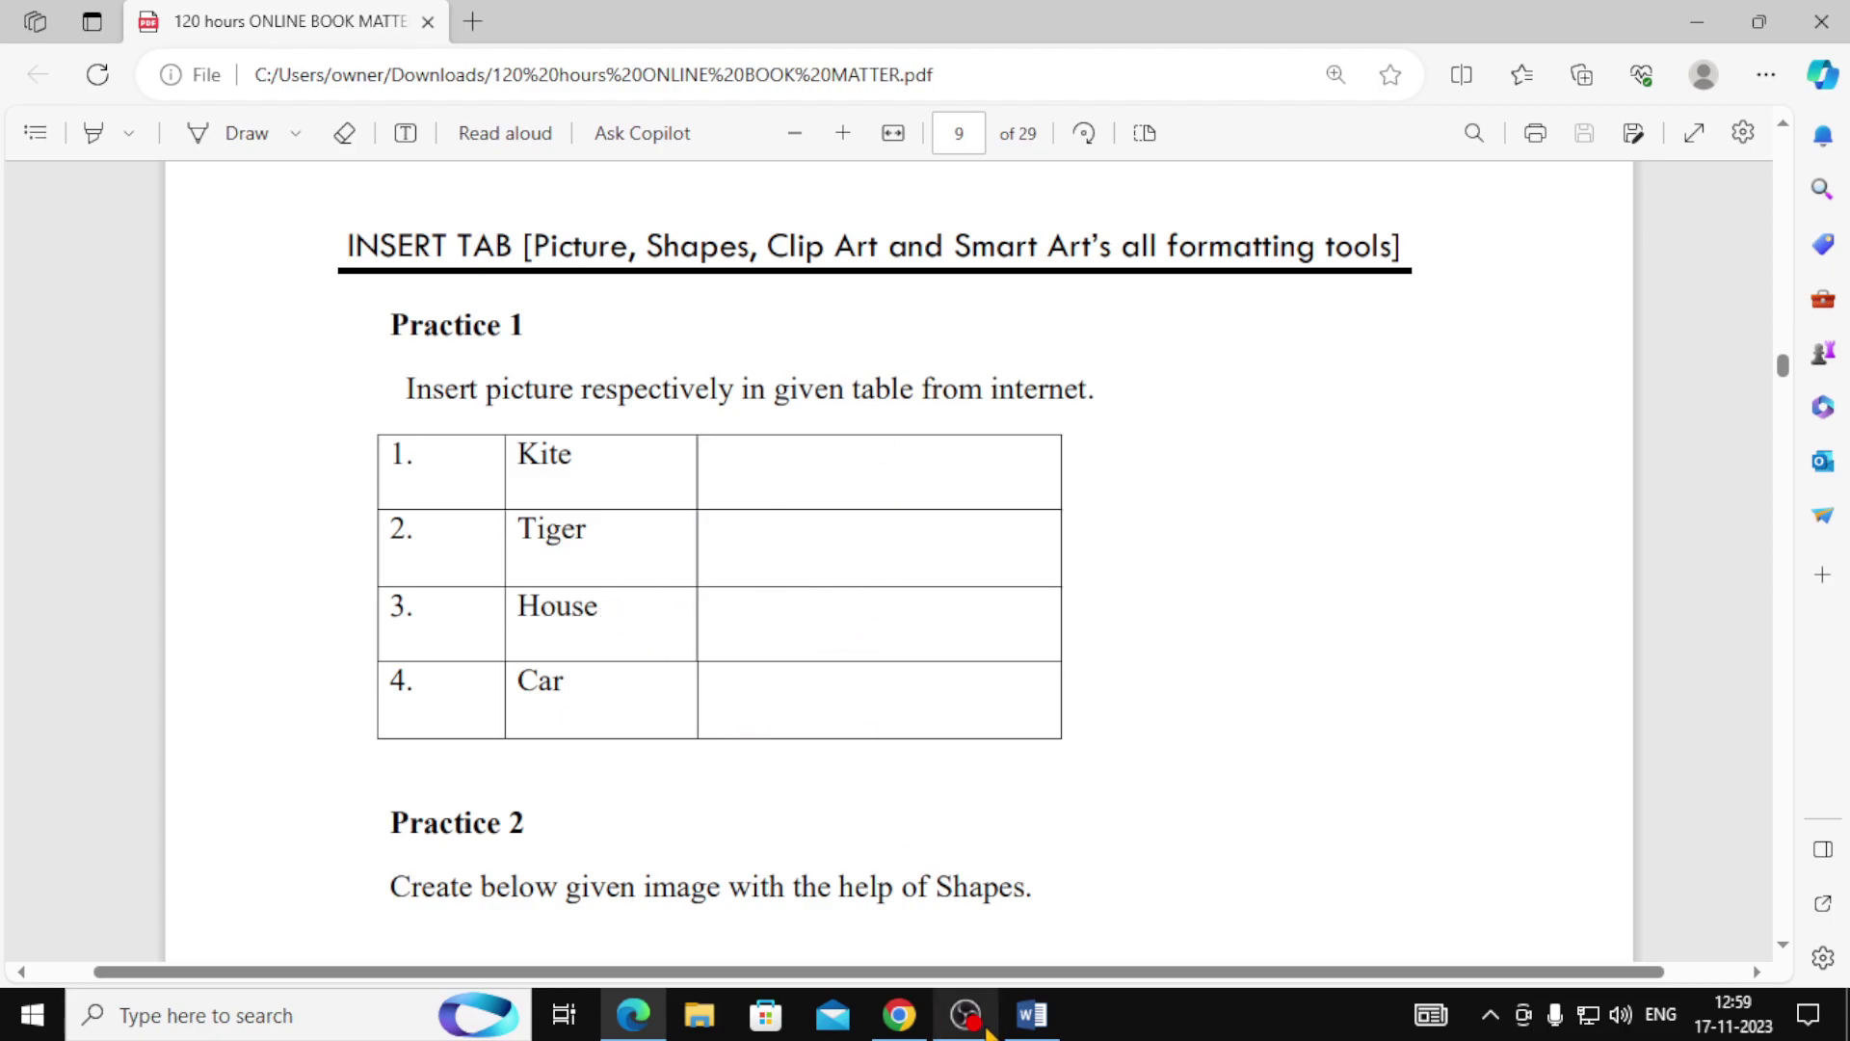
pyautogui.click(1032, 1015)
pyautogui.scroll(-3, 863, 806)
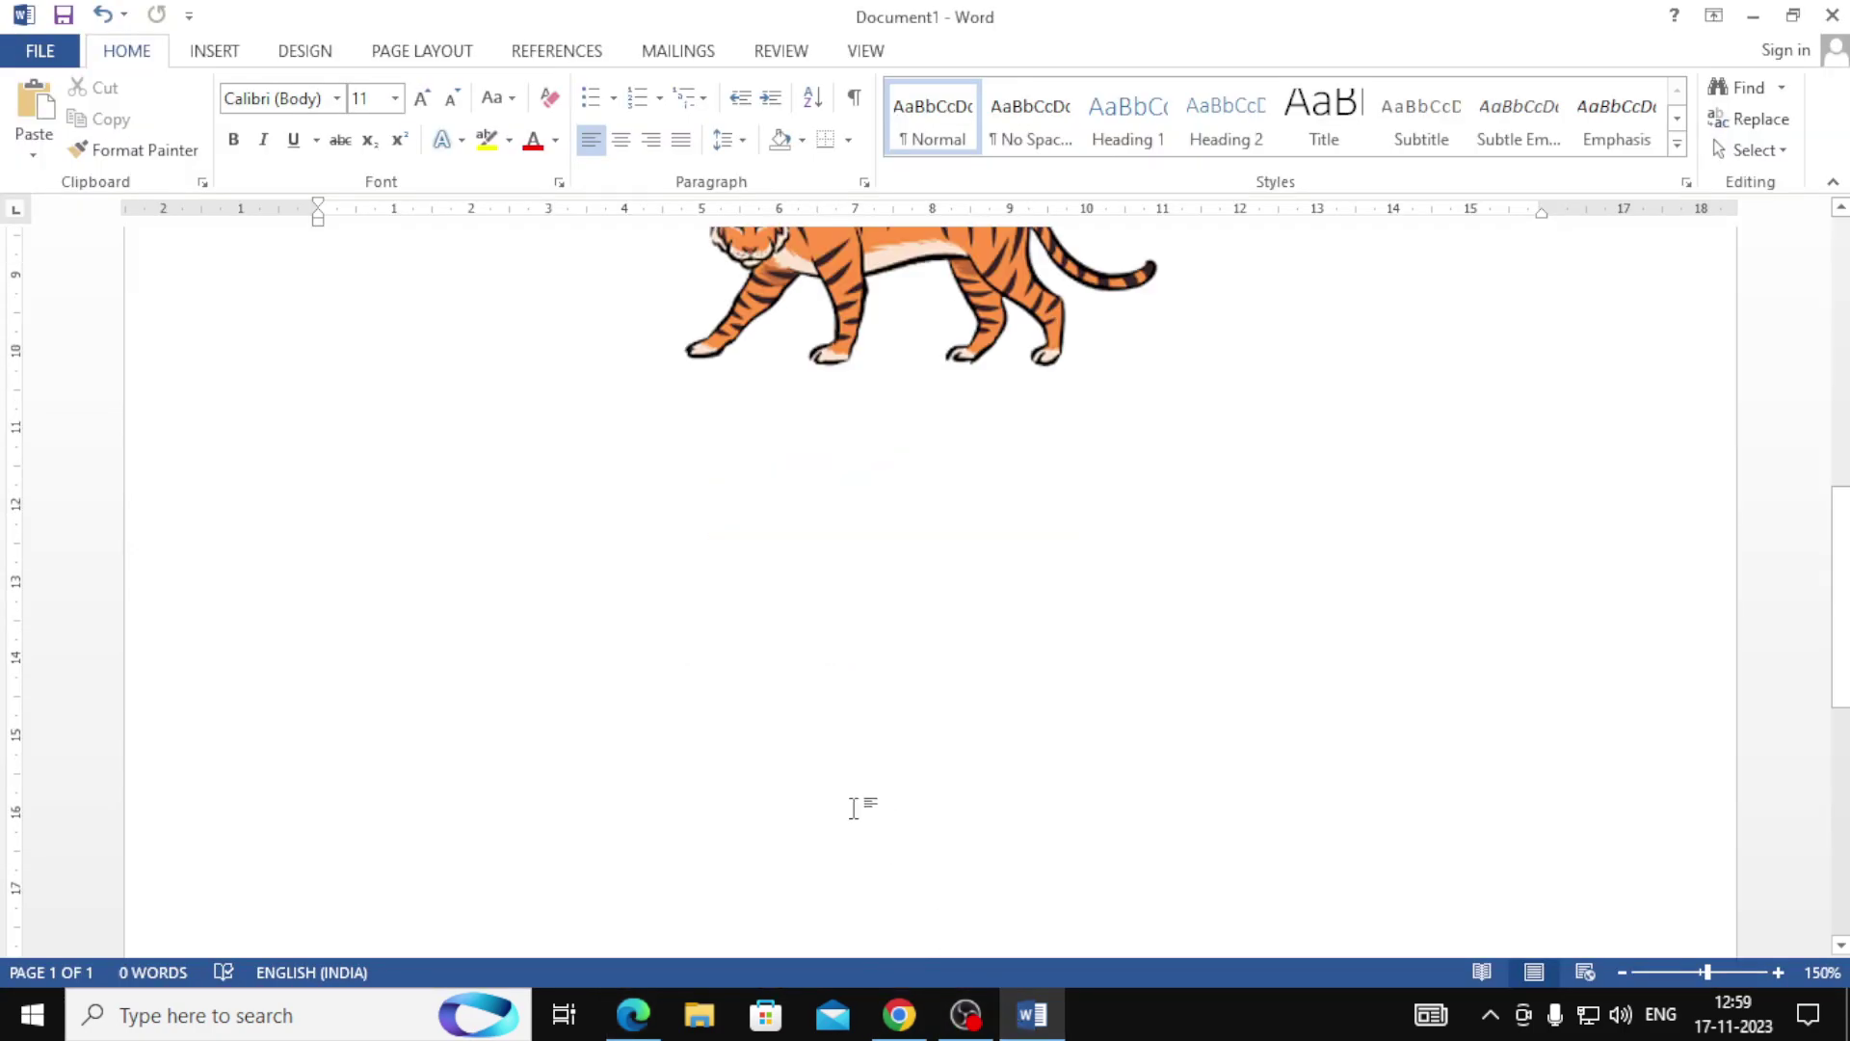
pyautogui.scroll(-2, 853, 808)
pyautogui.click(214, 51)
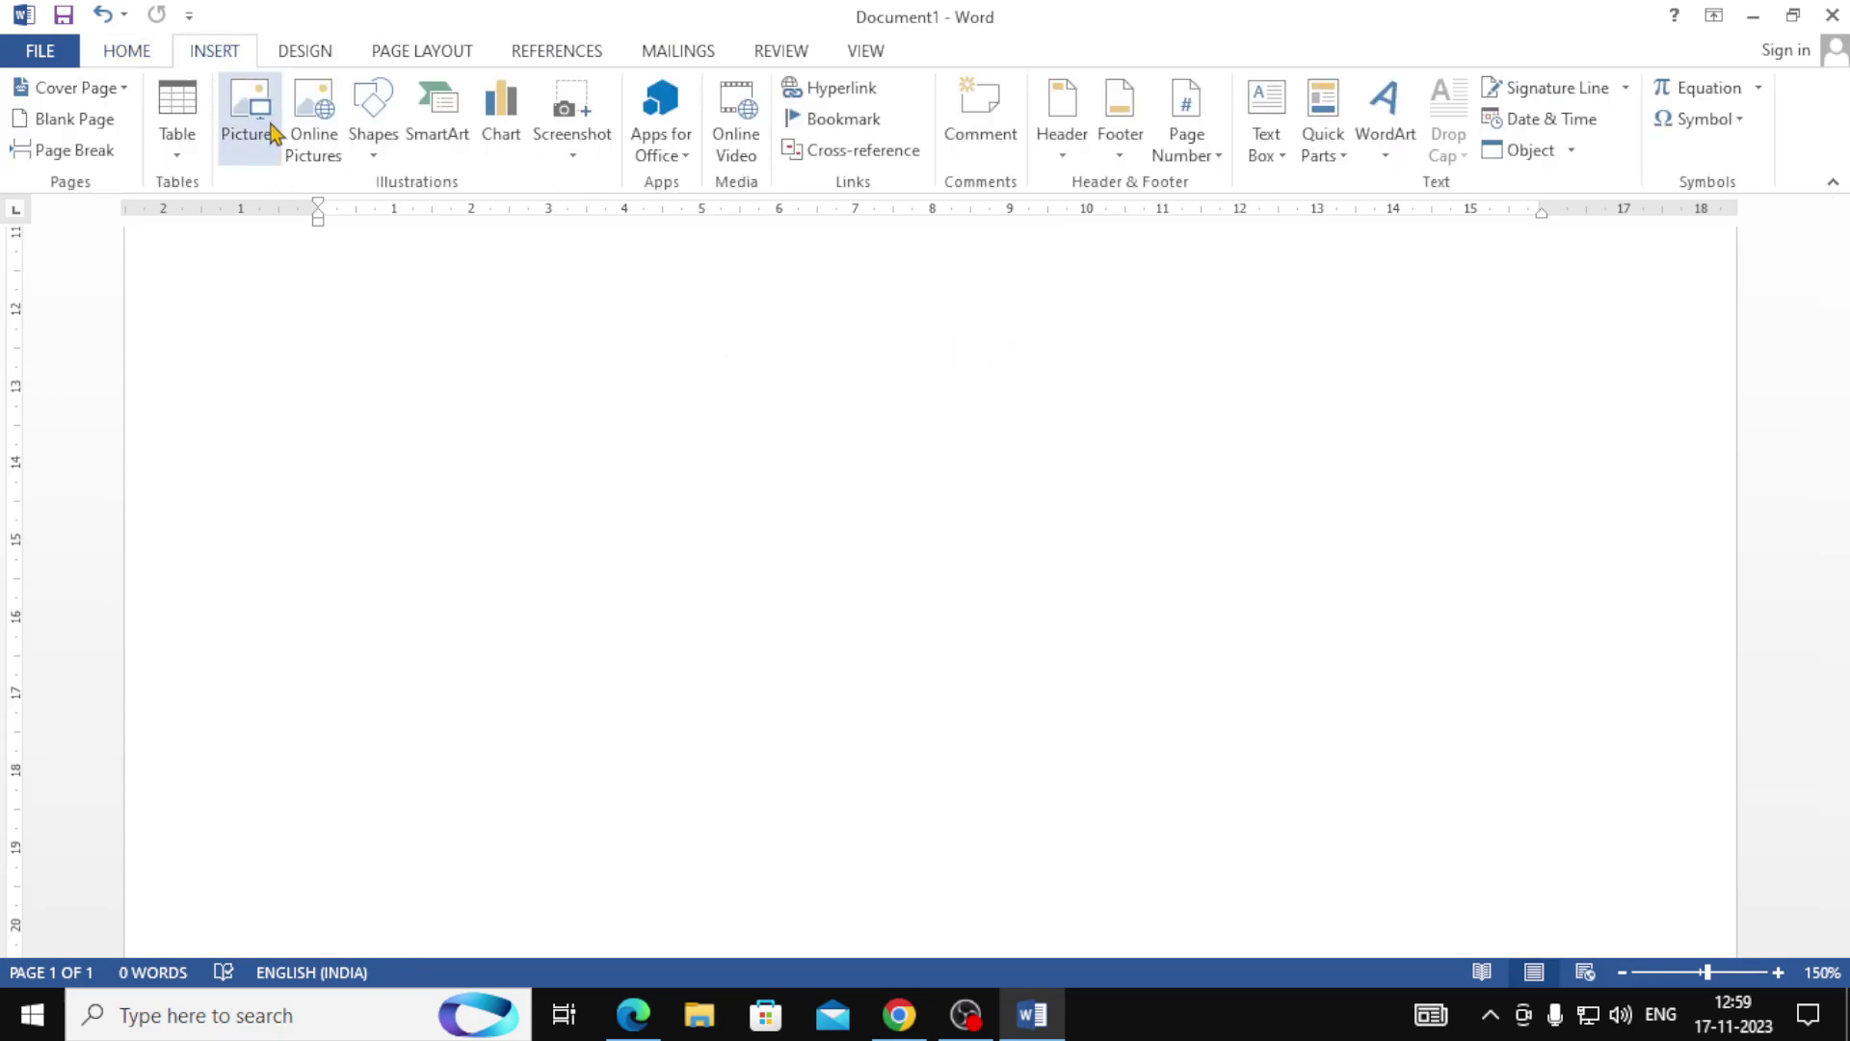
pyautogui.click(183, 140)
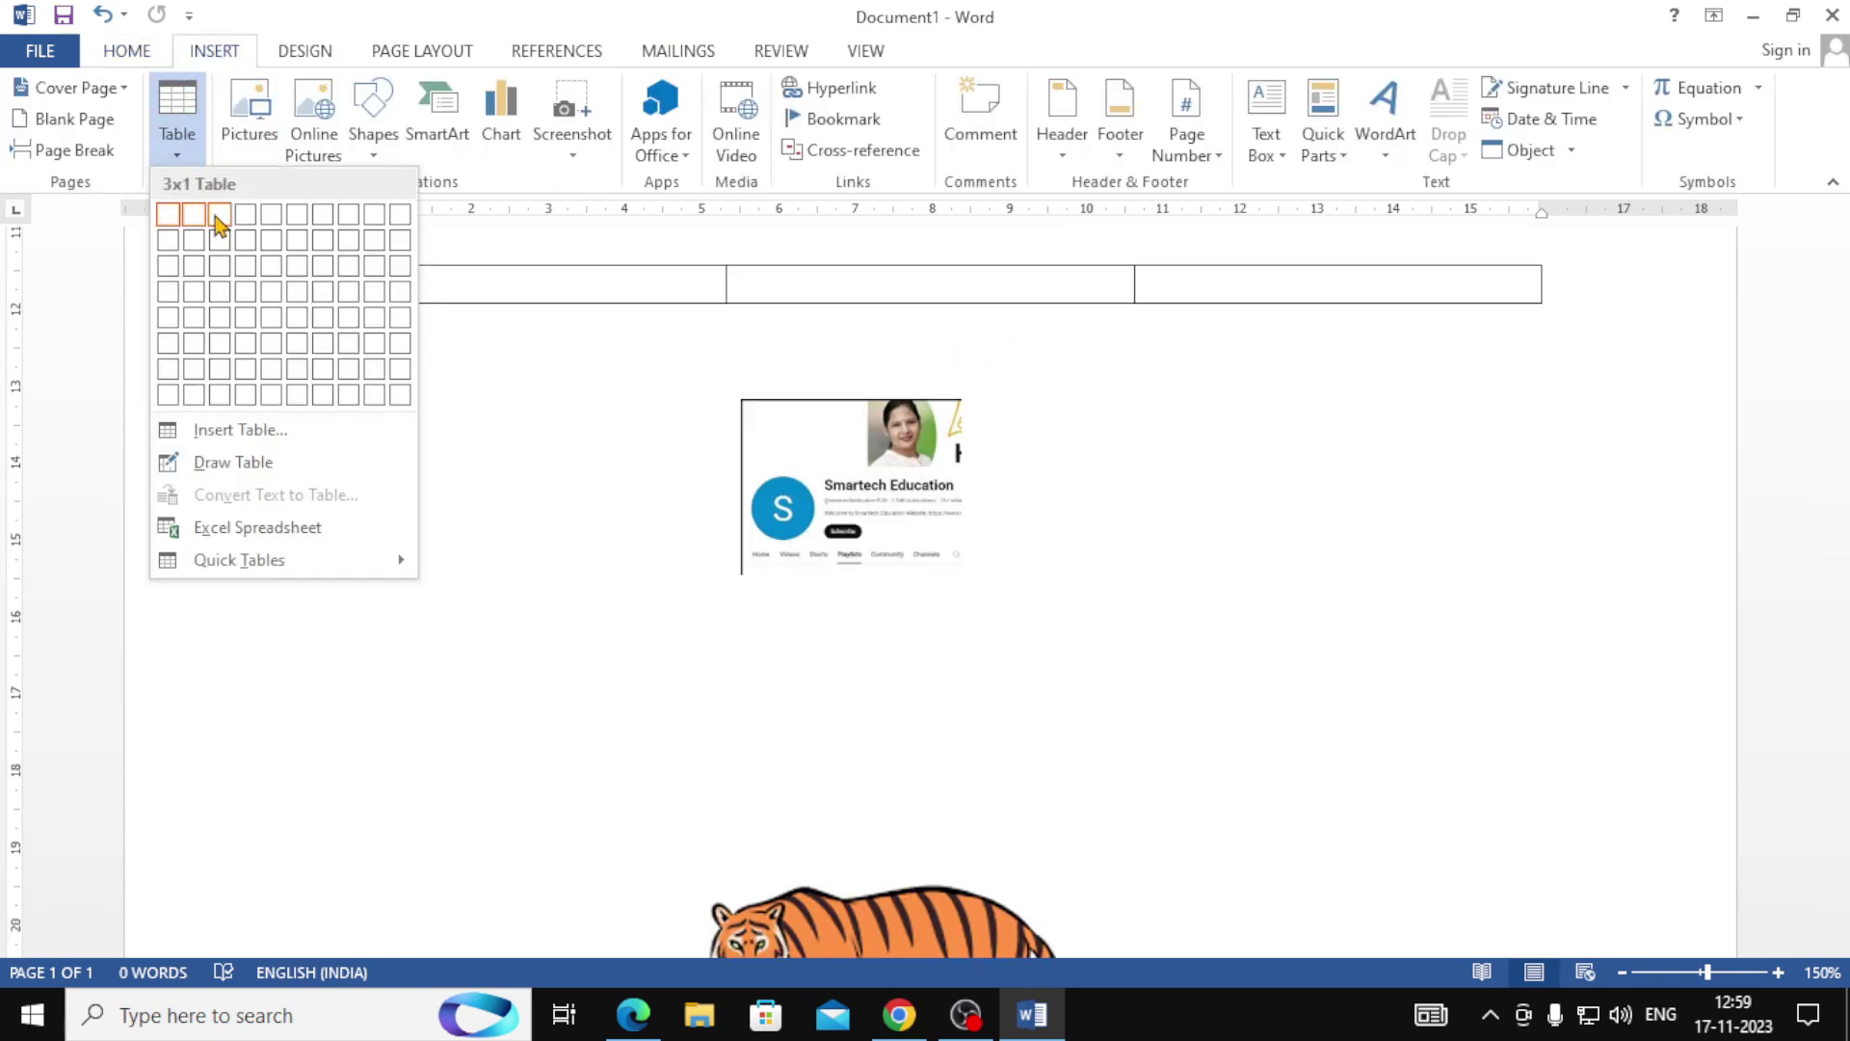
pyautogui.click(203, 227)
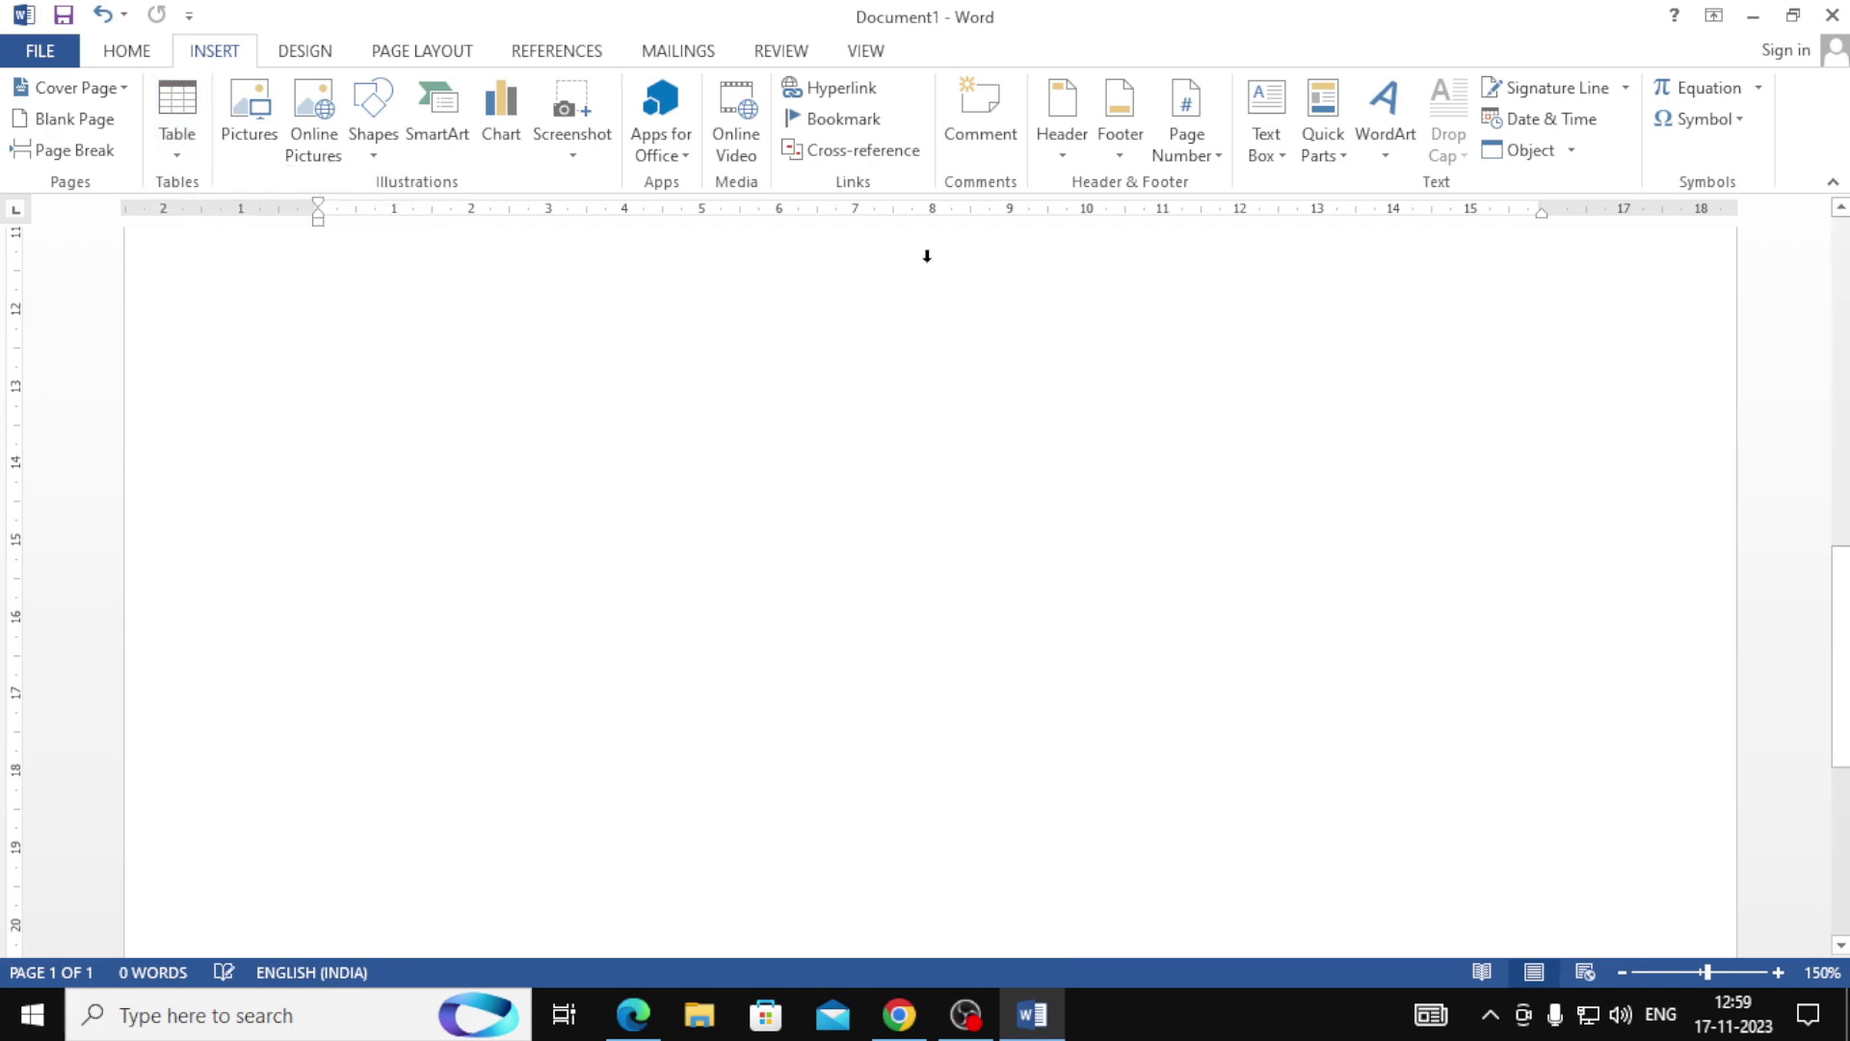
# Make the table narrower and taller, and enter Tiger in its first cell.
pyautogui.moveTo(1545, 306); pyautogui.dragTo(1224, 472)
pyautogui.write('Tiger')
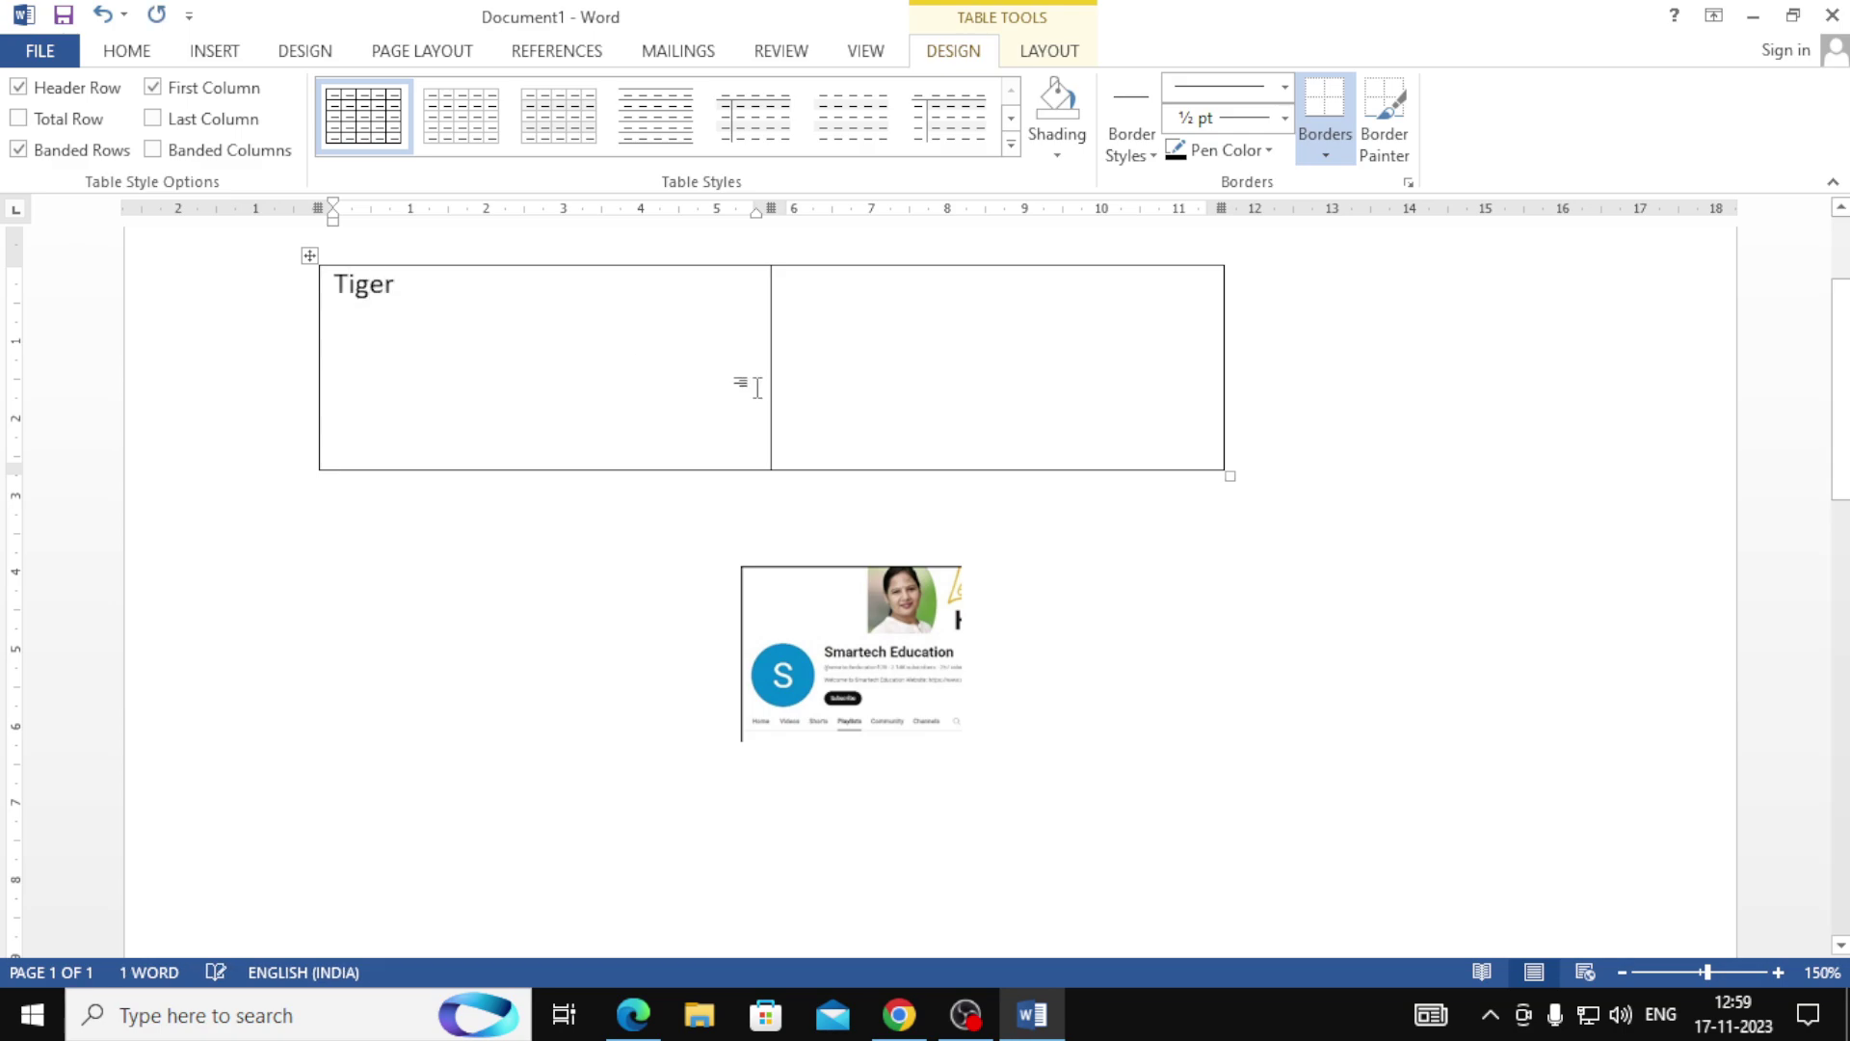
# Insert the tiger picture from the Desktop into the table's second cell and shrink it to about 1.64 cm by 2.79 cm.
pyautogui.click(960, 303)
pyautogui.click(192, 56)
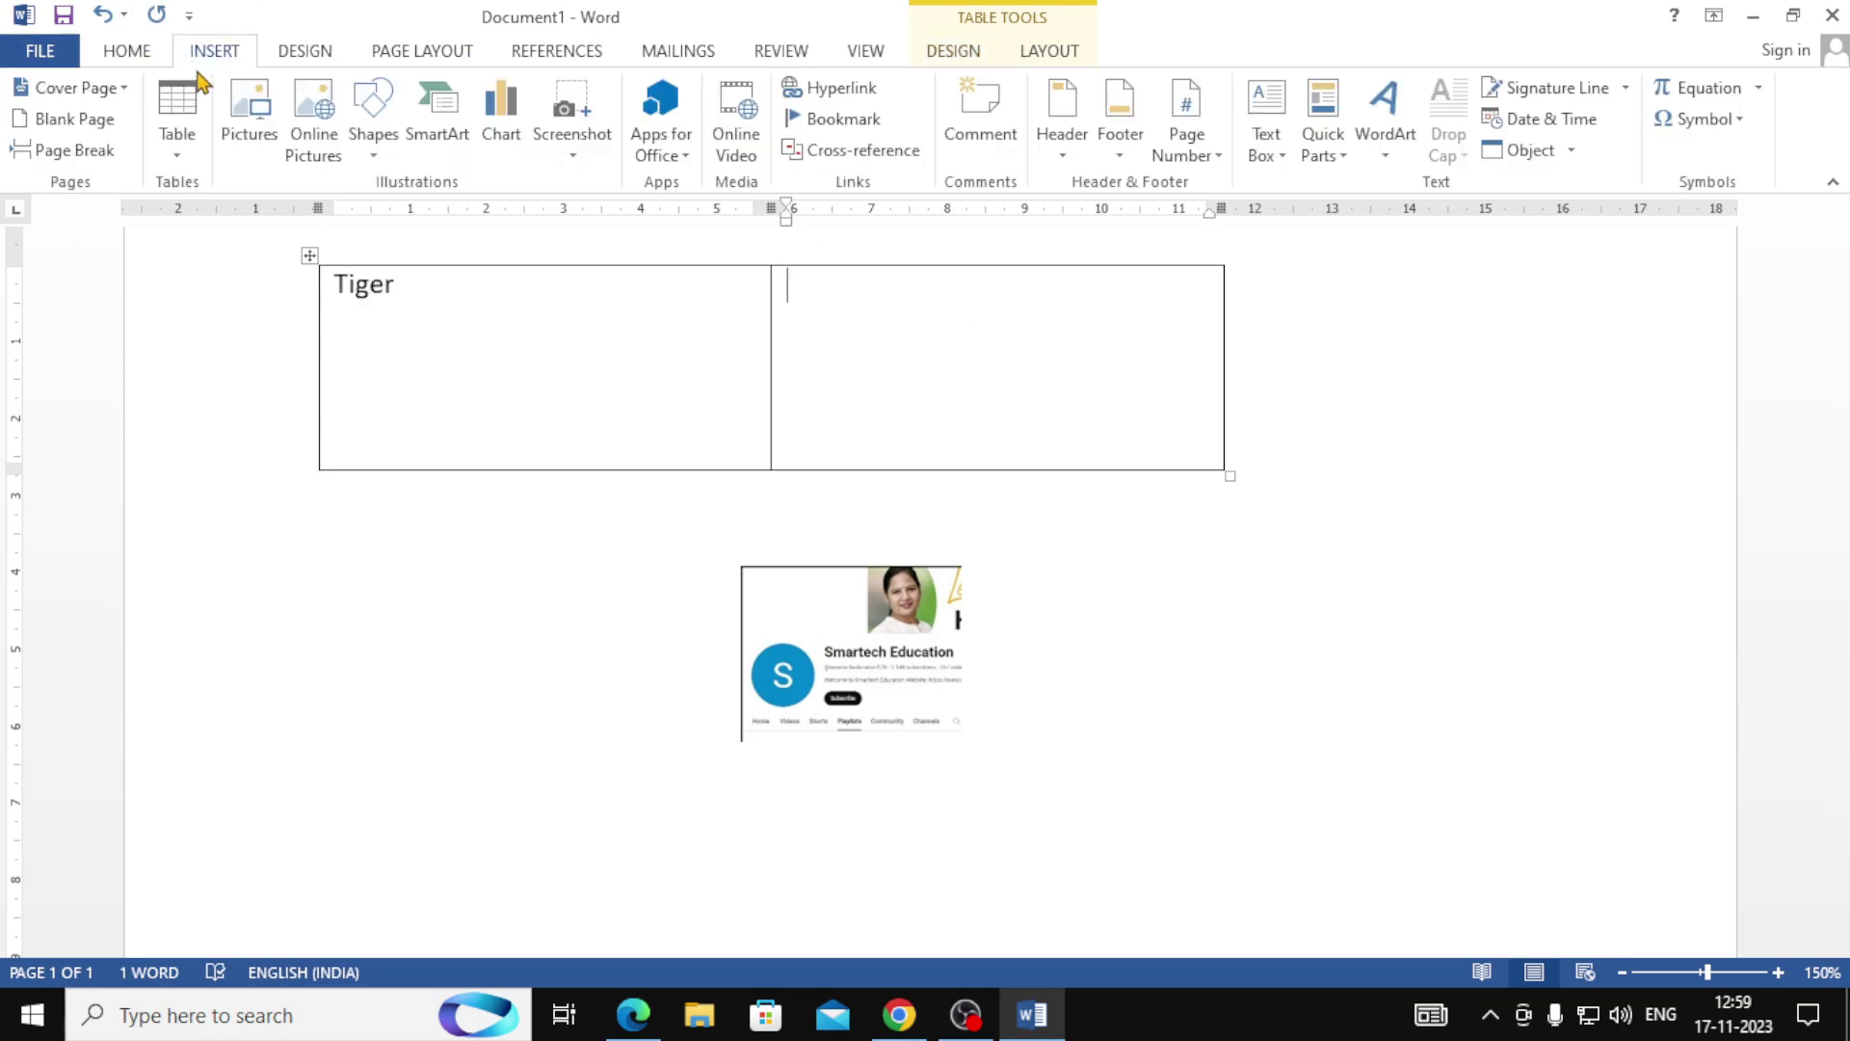
pyautogui.click(248, 111)
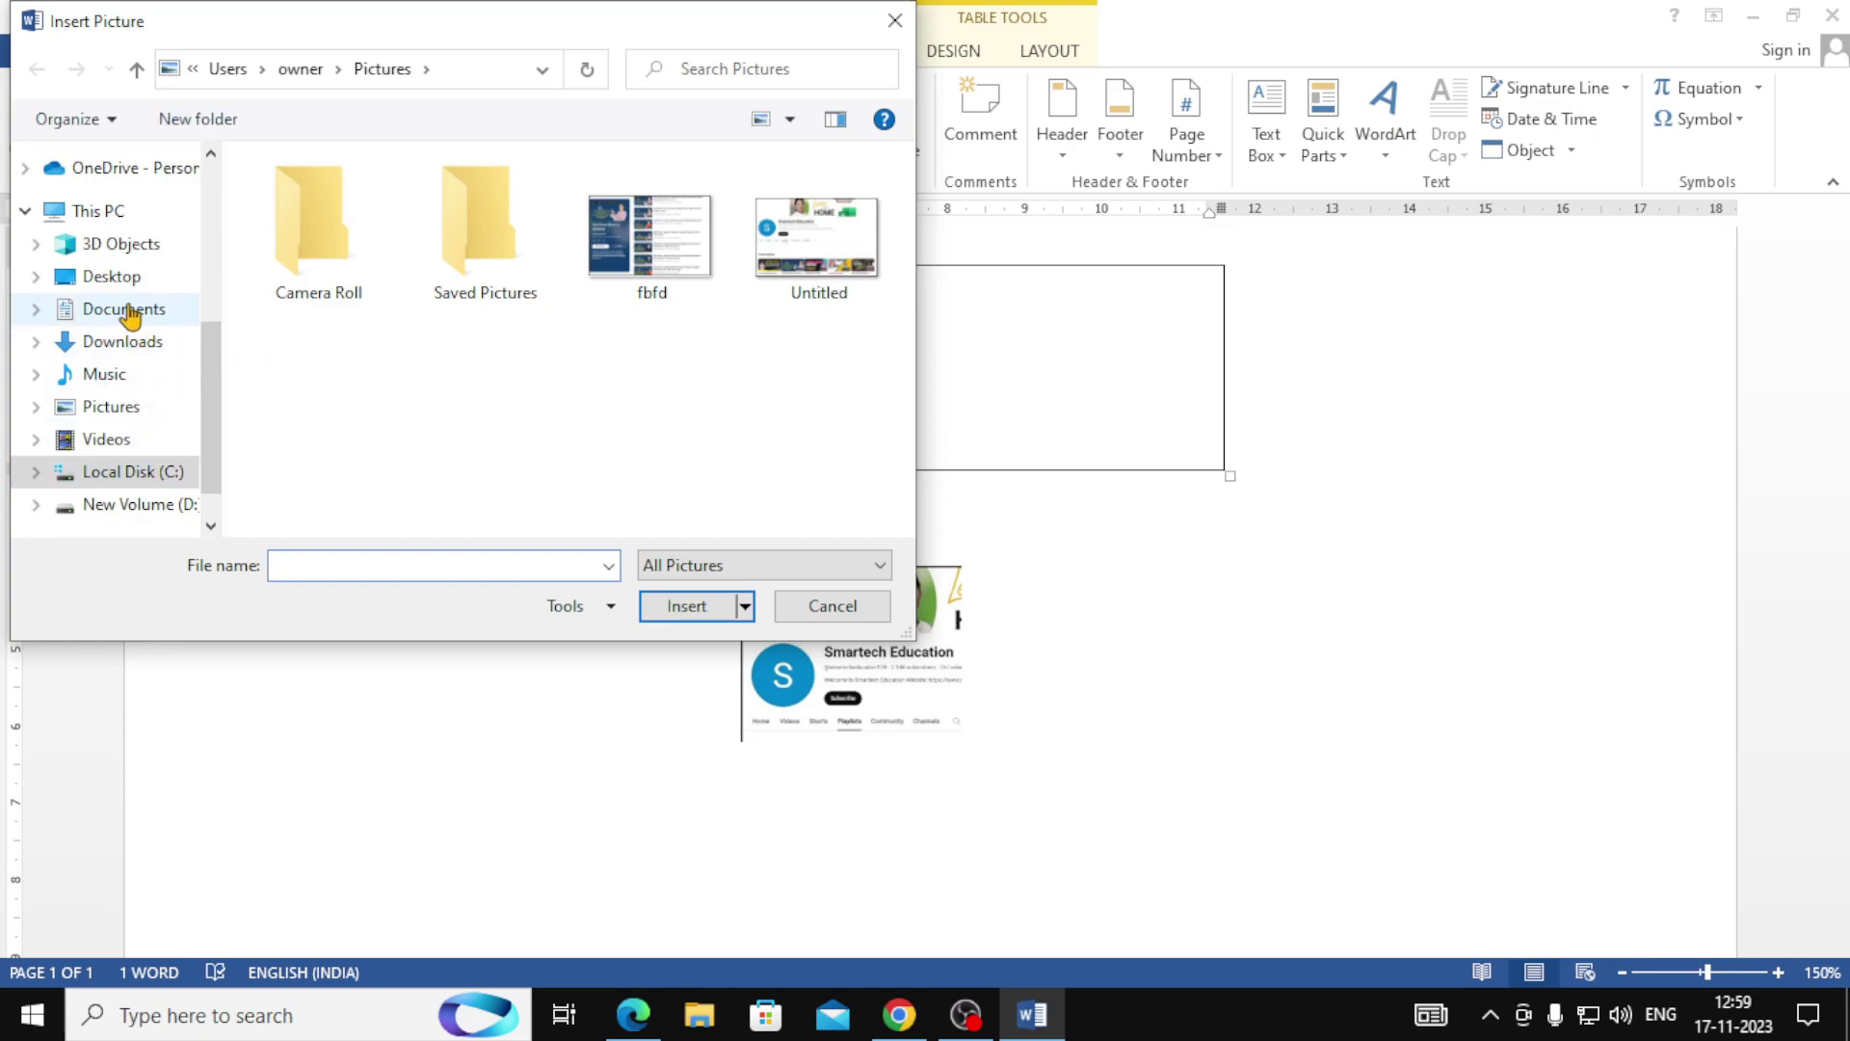
pyautogui.click(111, 277)
pyautogui.click(477, 245)
pyautogui.click(686, 606)
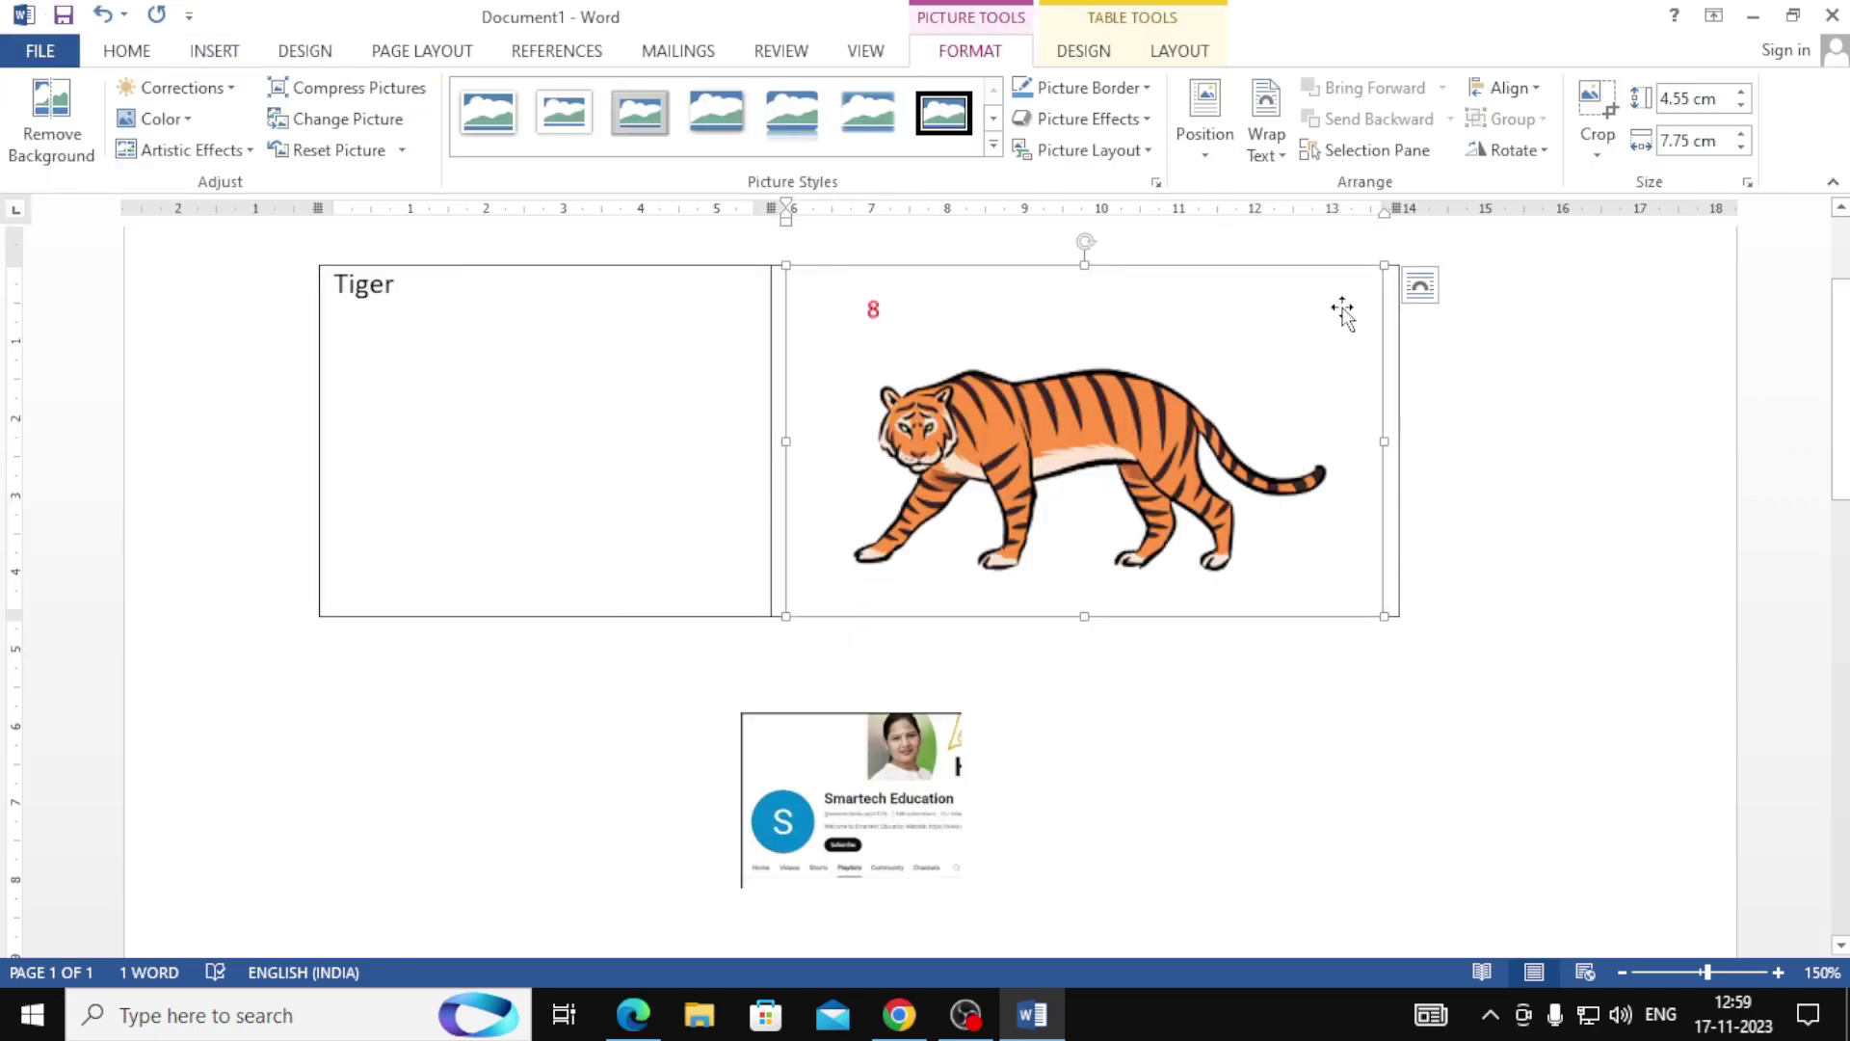
pyautogui.moveTo(1385, 266); pyautogui.dragTo(1190, 378)
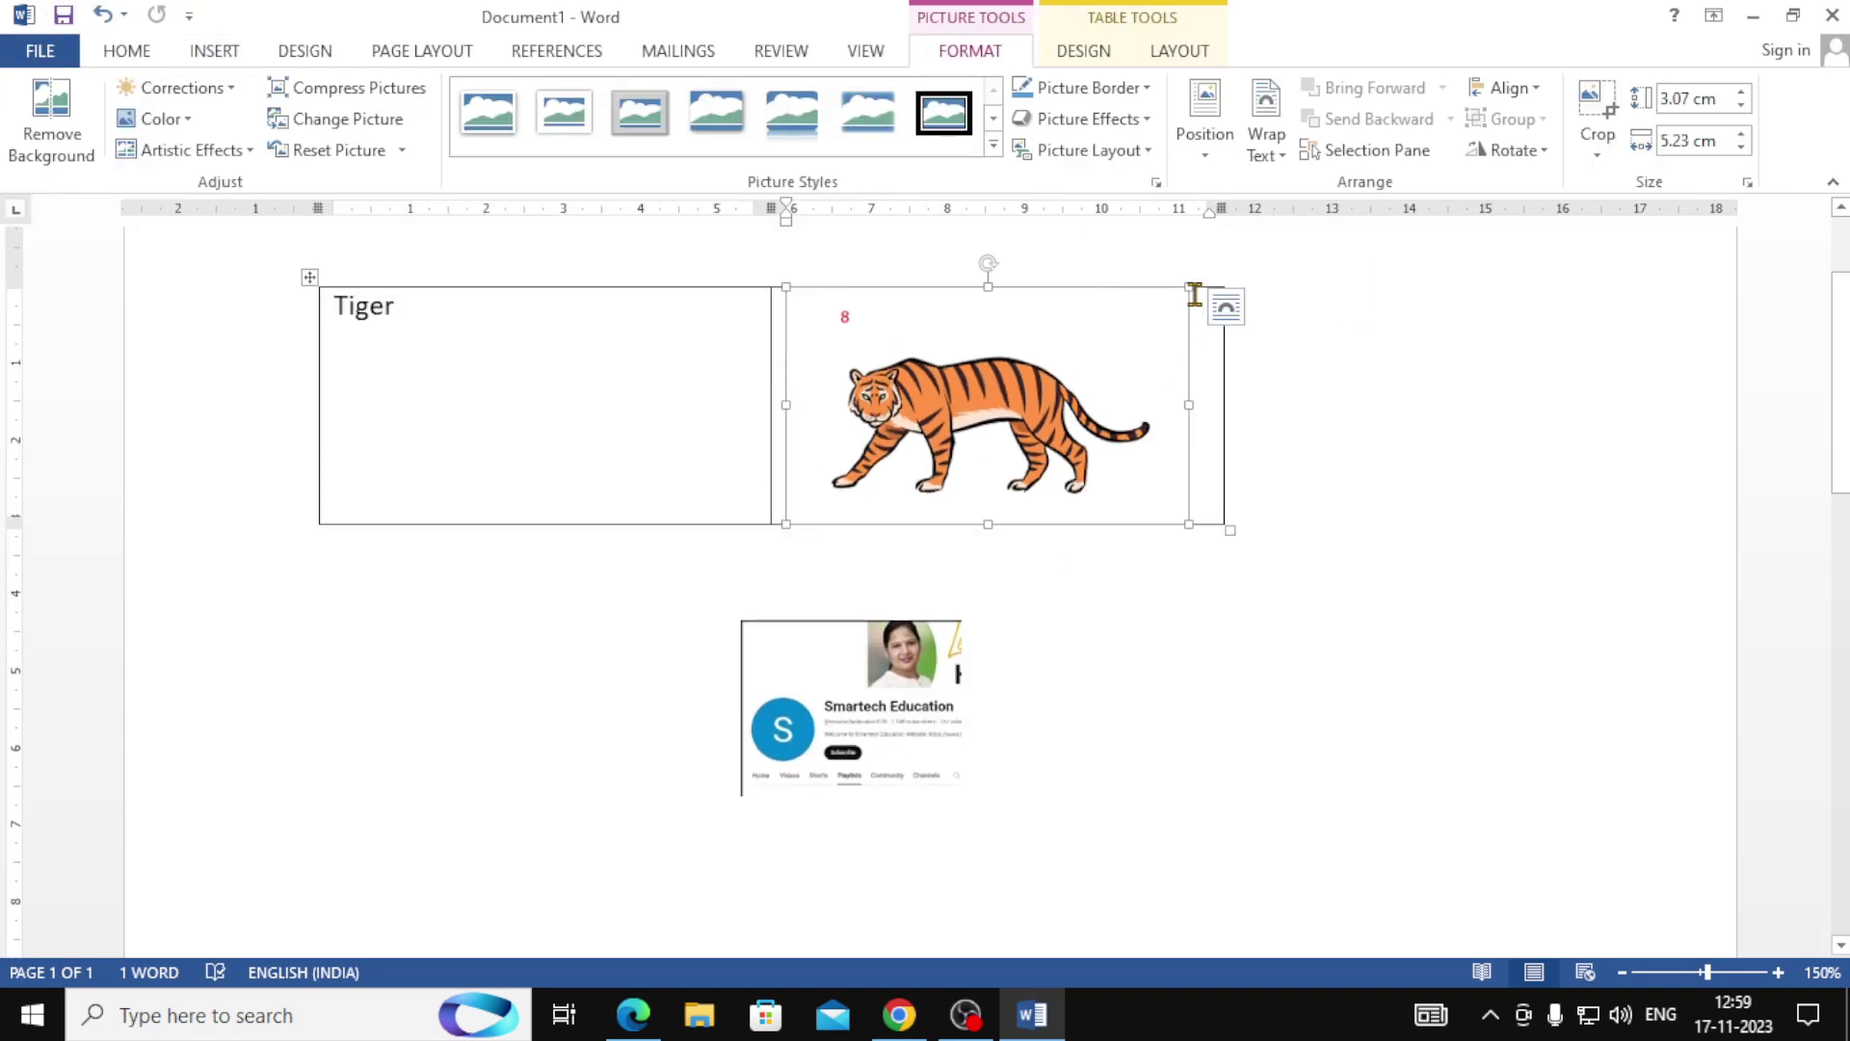
pyautogui.moveTo(1192, 289); pyautogui.dragTo(1002, 385)
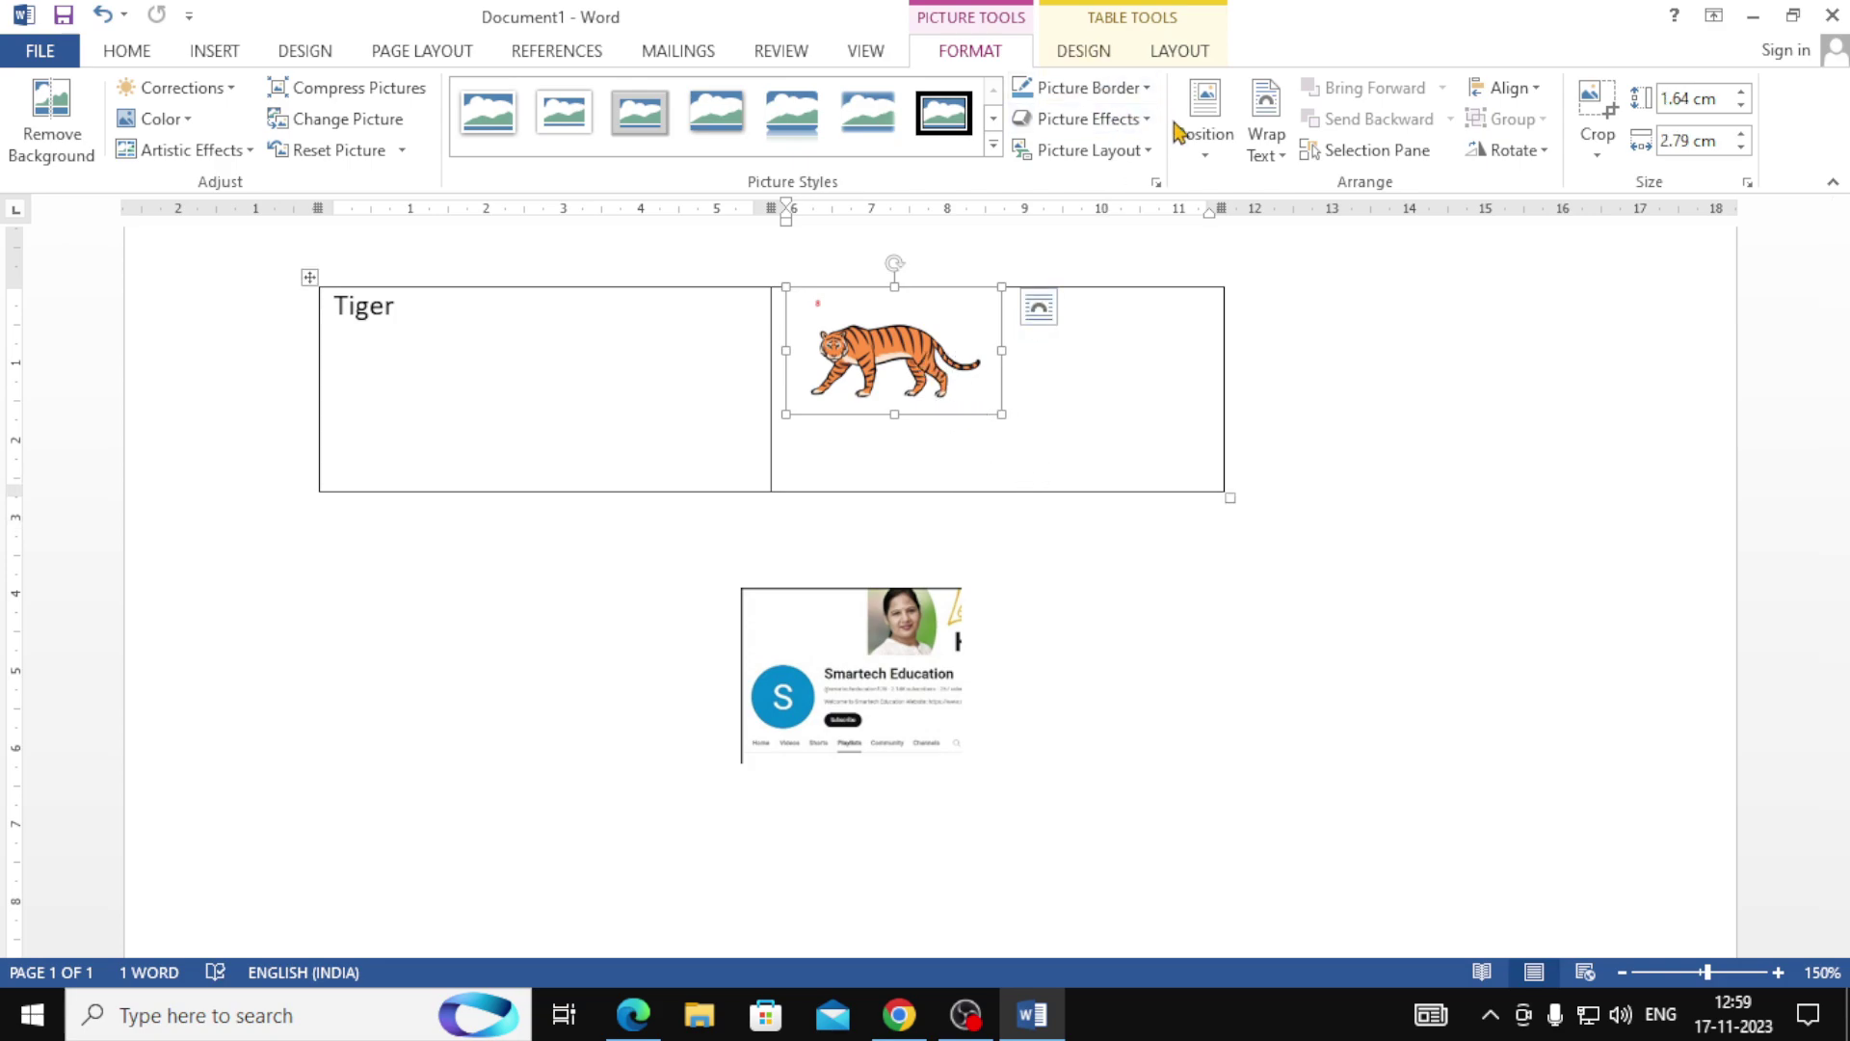
# Set the table picture's text wrapping to Square and position it slightly enlarged near the middle of its cell.
pyautogui.click(1266, 142)
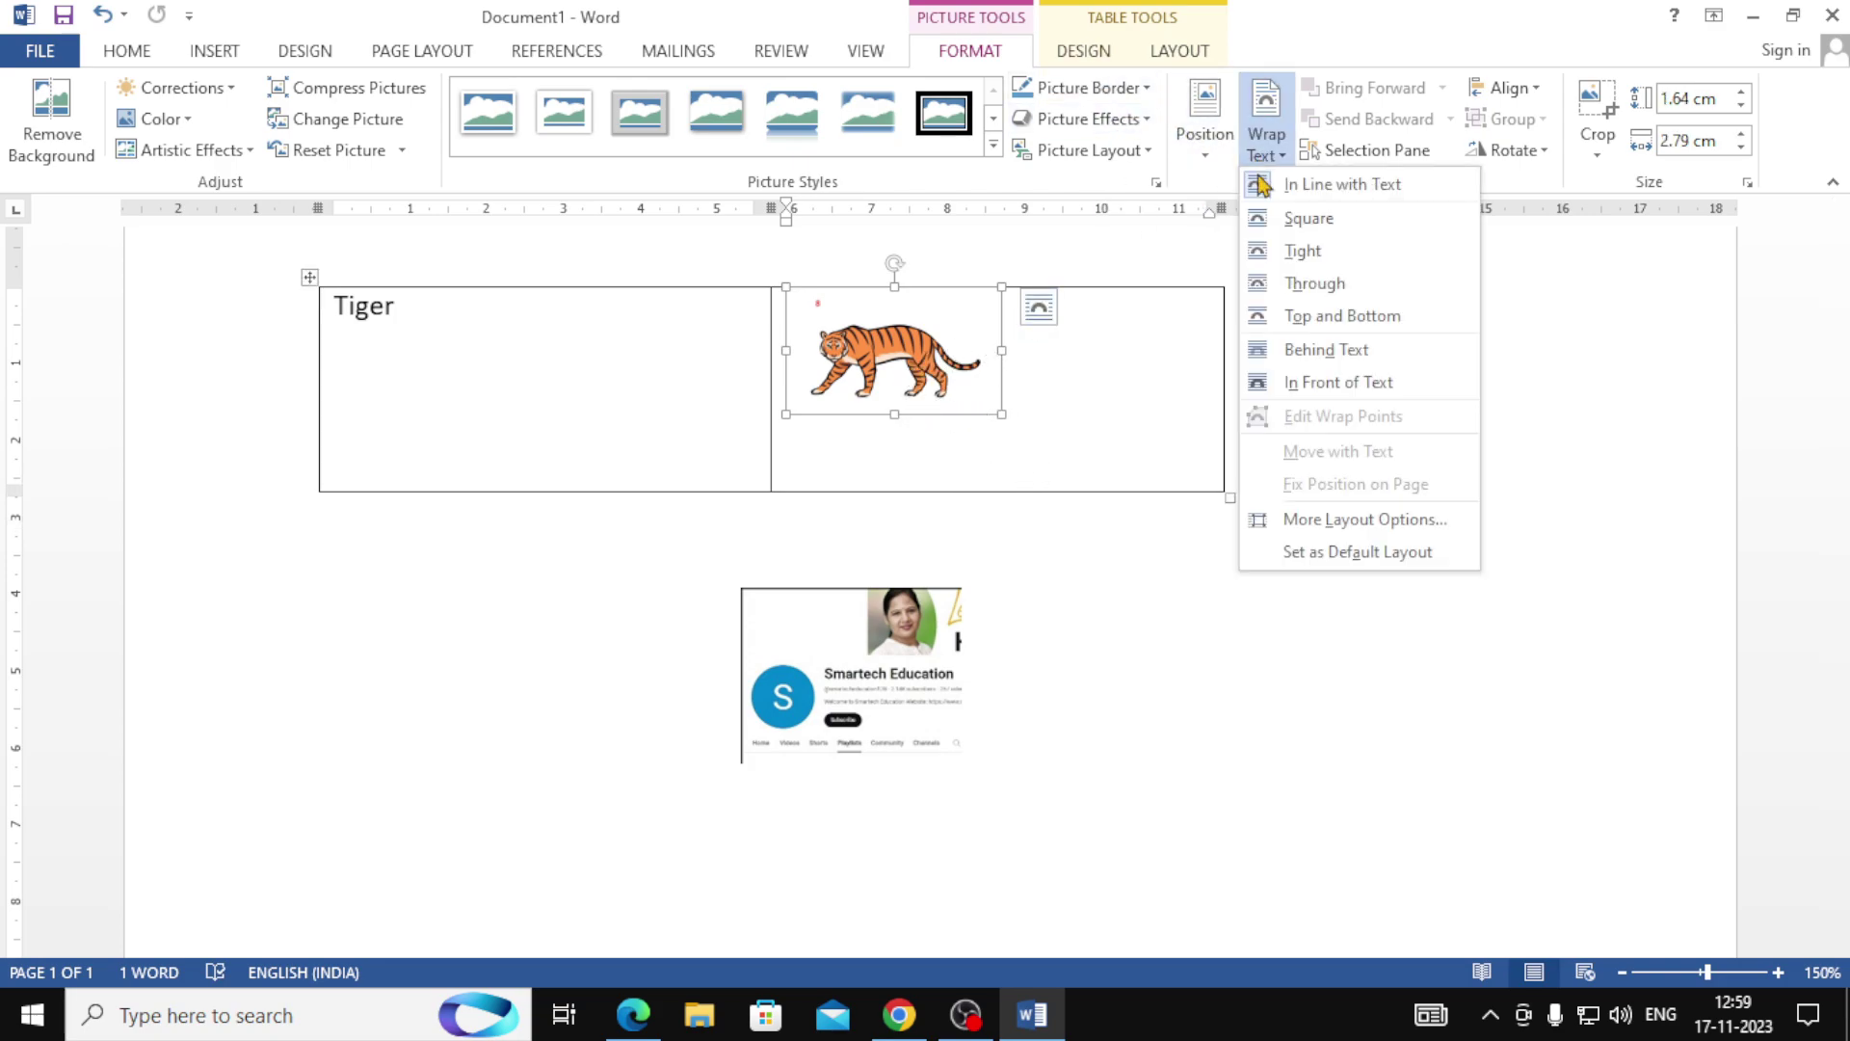
pyautogui.click(1266, 219)
pyautogui.moveTo(921, 349); pyautogui.dragTo(999, 380)
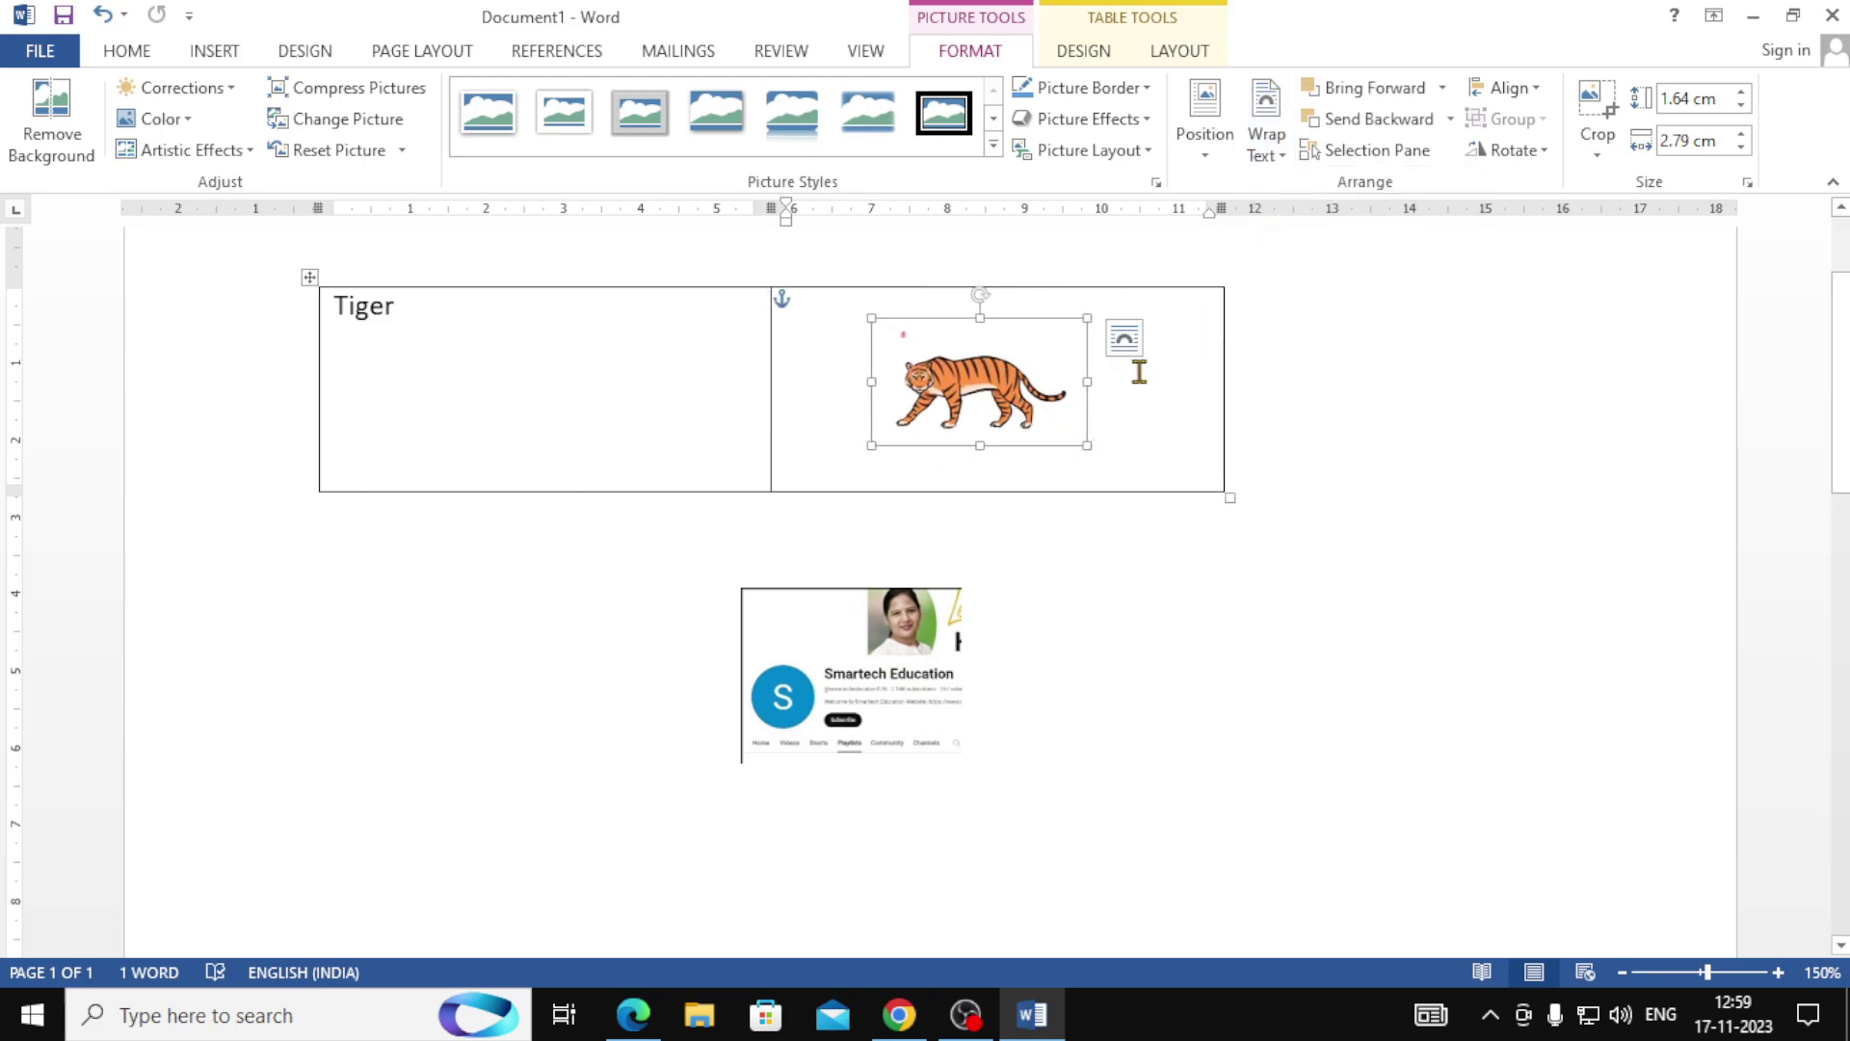
pyautogui.moveTo(1089, 446); pyautogui.dragTo(1097, 464)
pyautogui.click(771, 550)
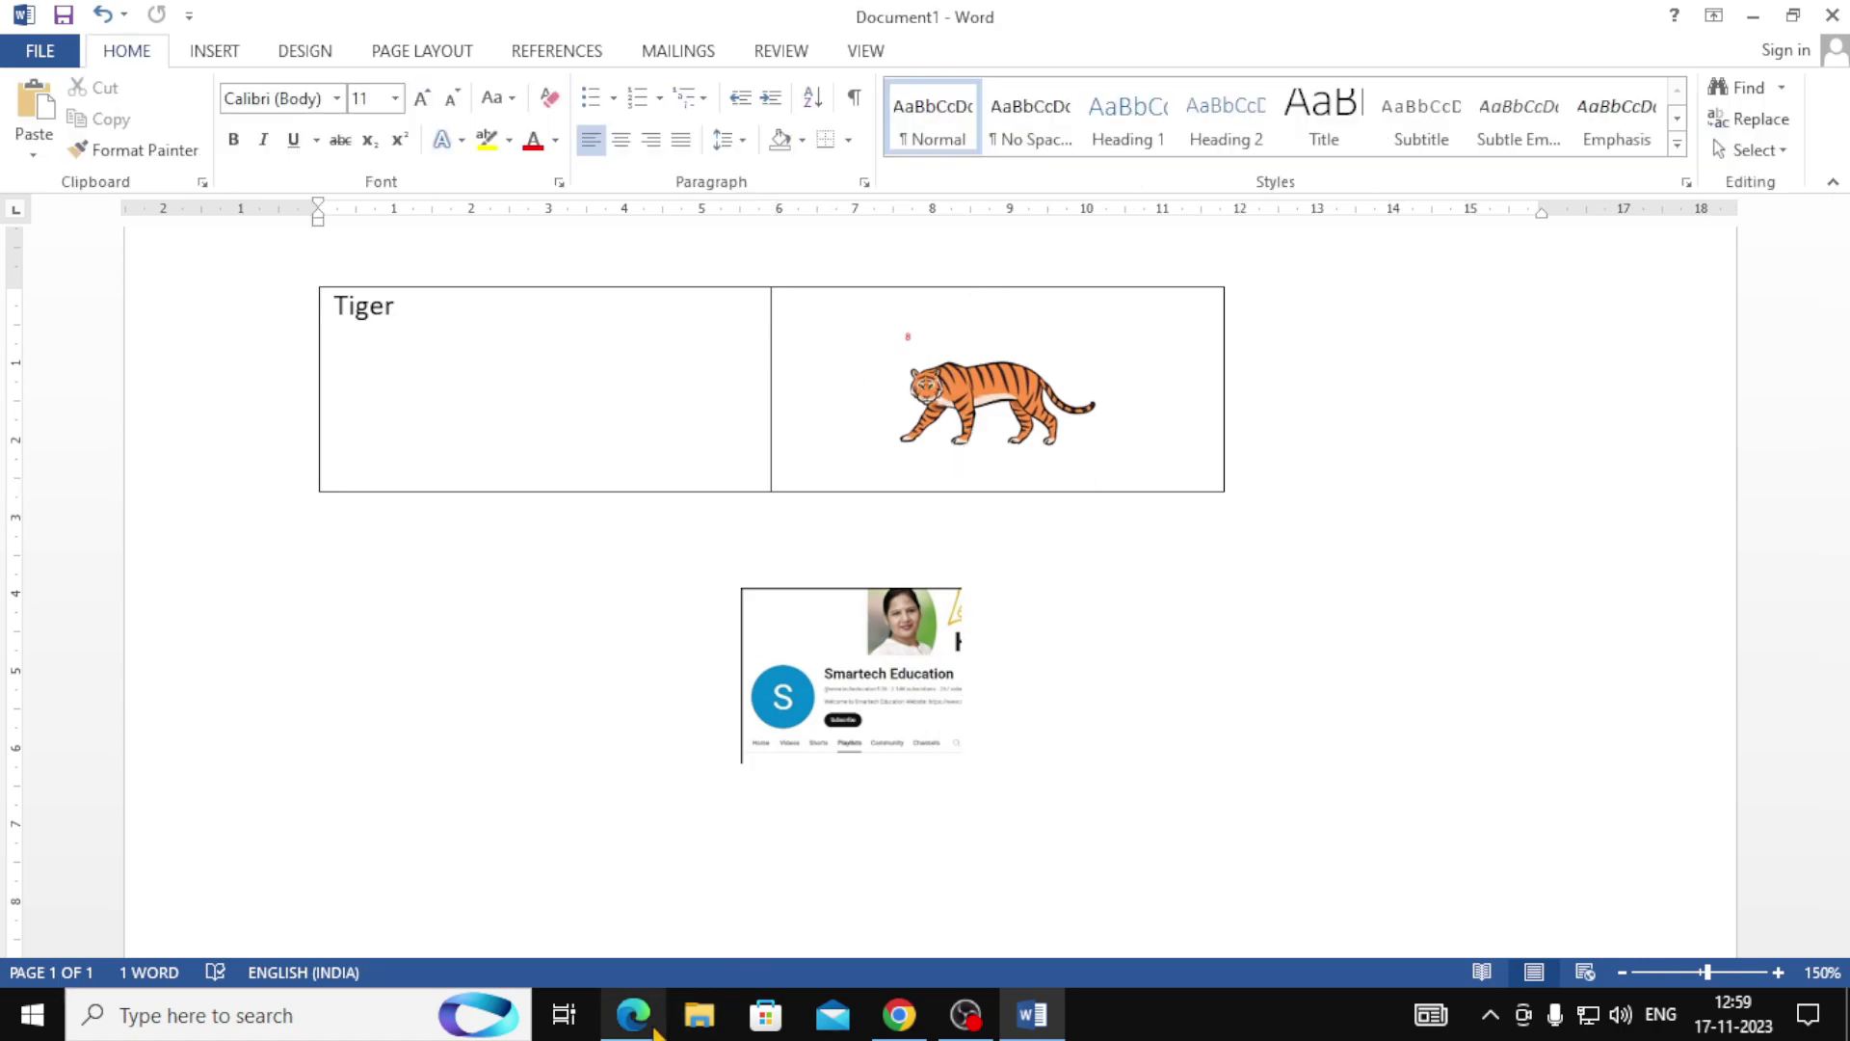
# Switch to Edge and examine the Practice 2 exercise and its sample drawing made of shapes.
pyautogui.click(633, 1014)
pyautogui.scroll(-3, 748, 714)
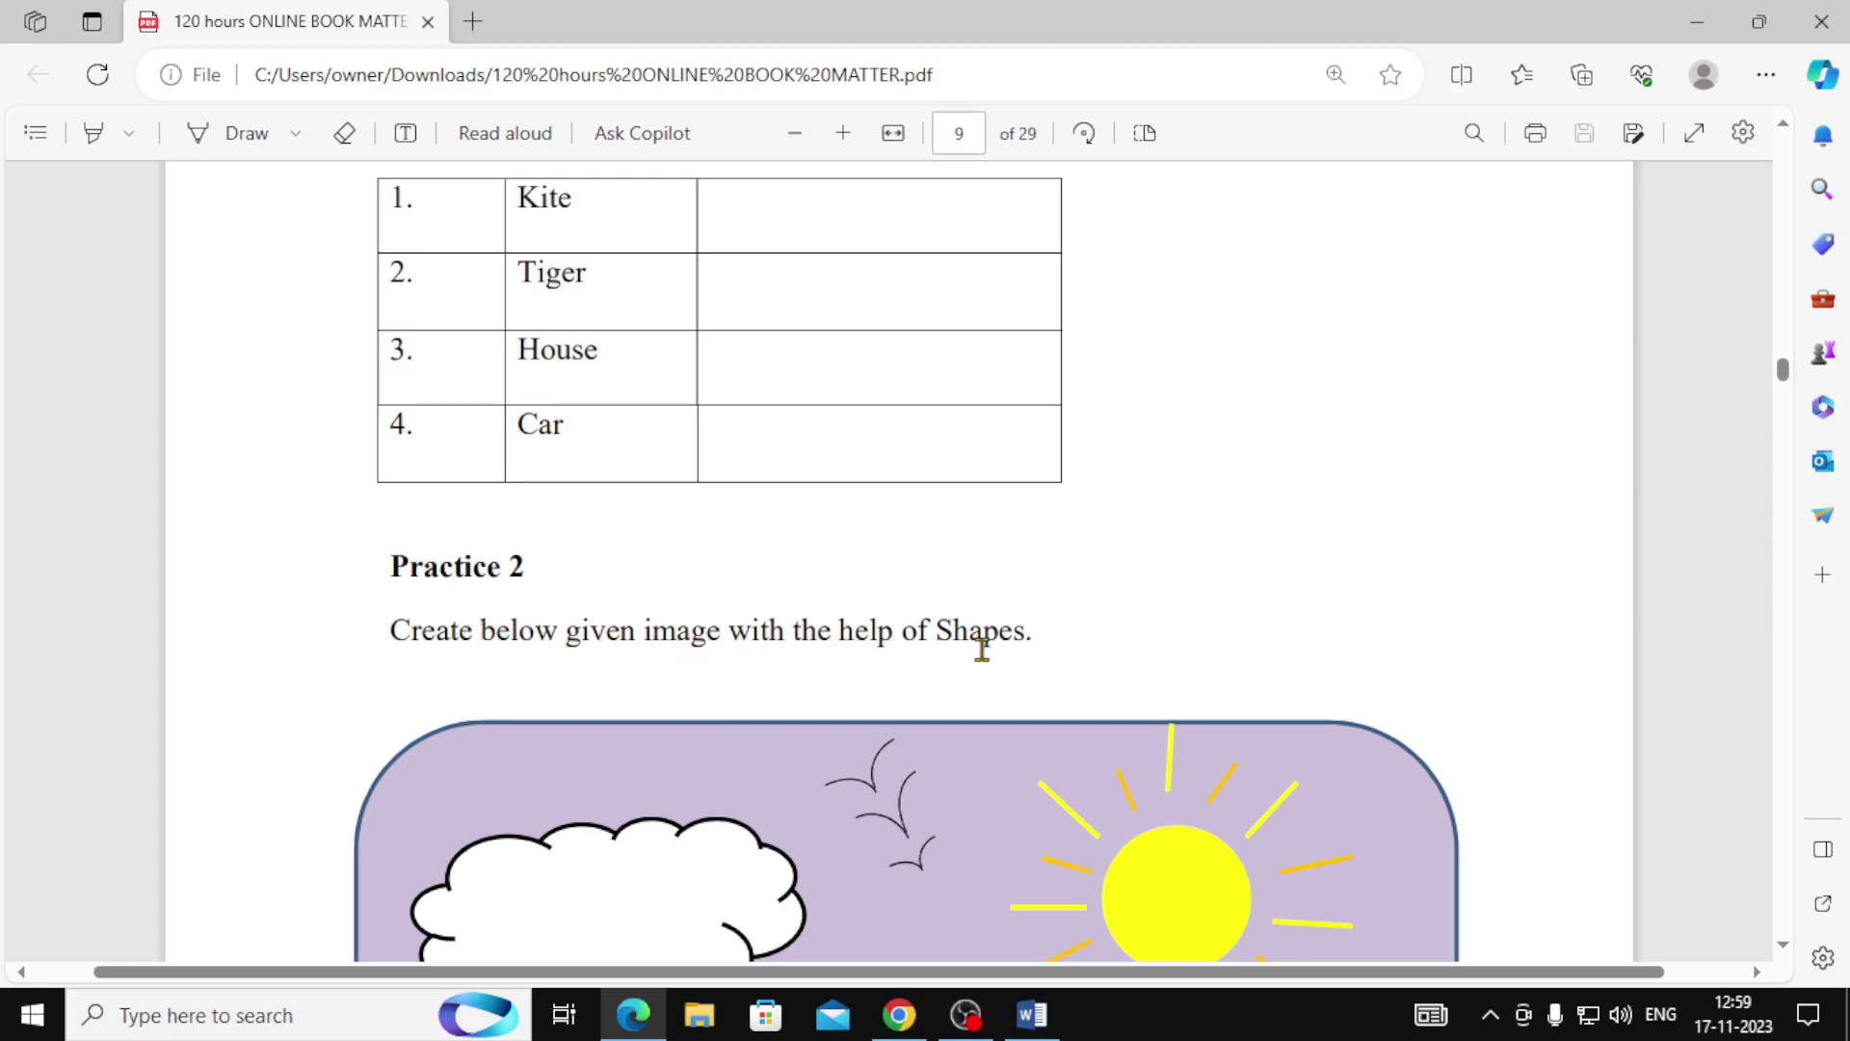
pyautogui.scroll(-1, 993, 651)
pyautogui.scroll(-1, 1100, 666)
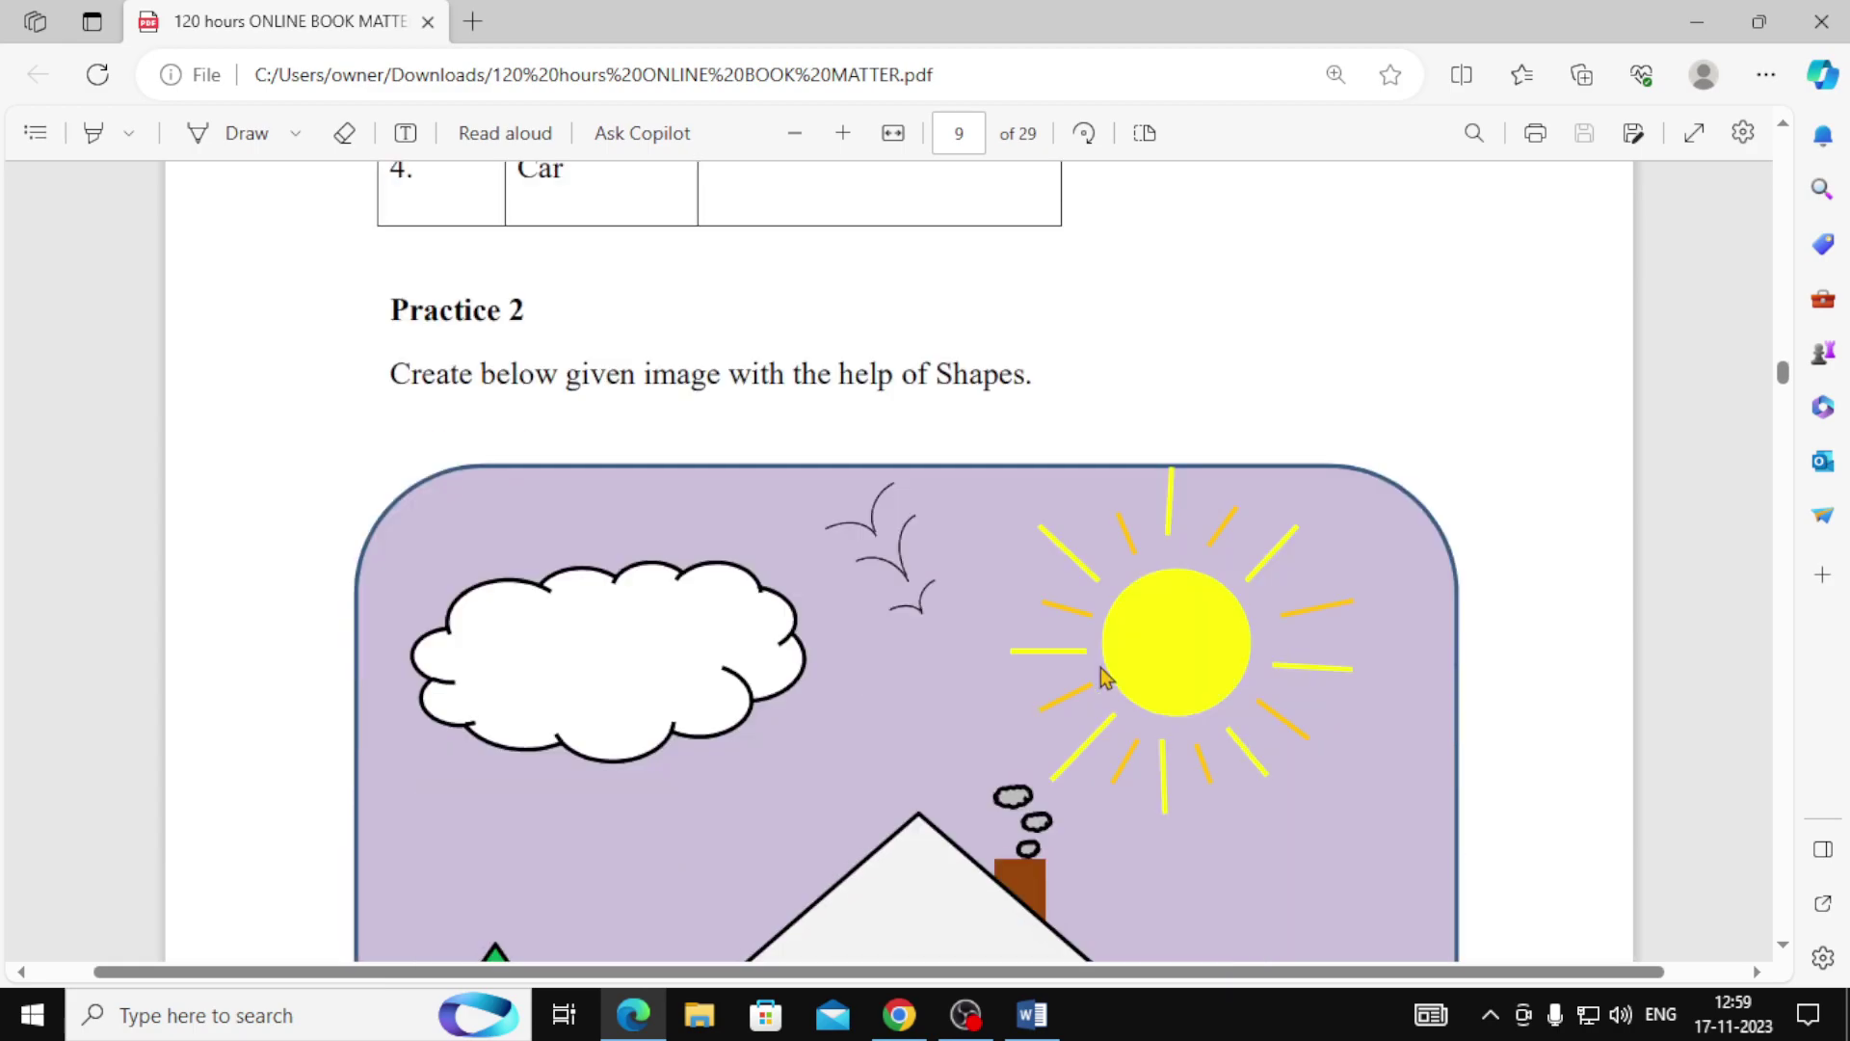
pyautogui.scroll(-2, 1243, 617)
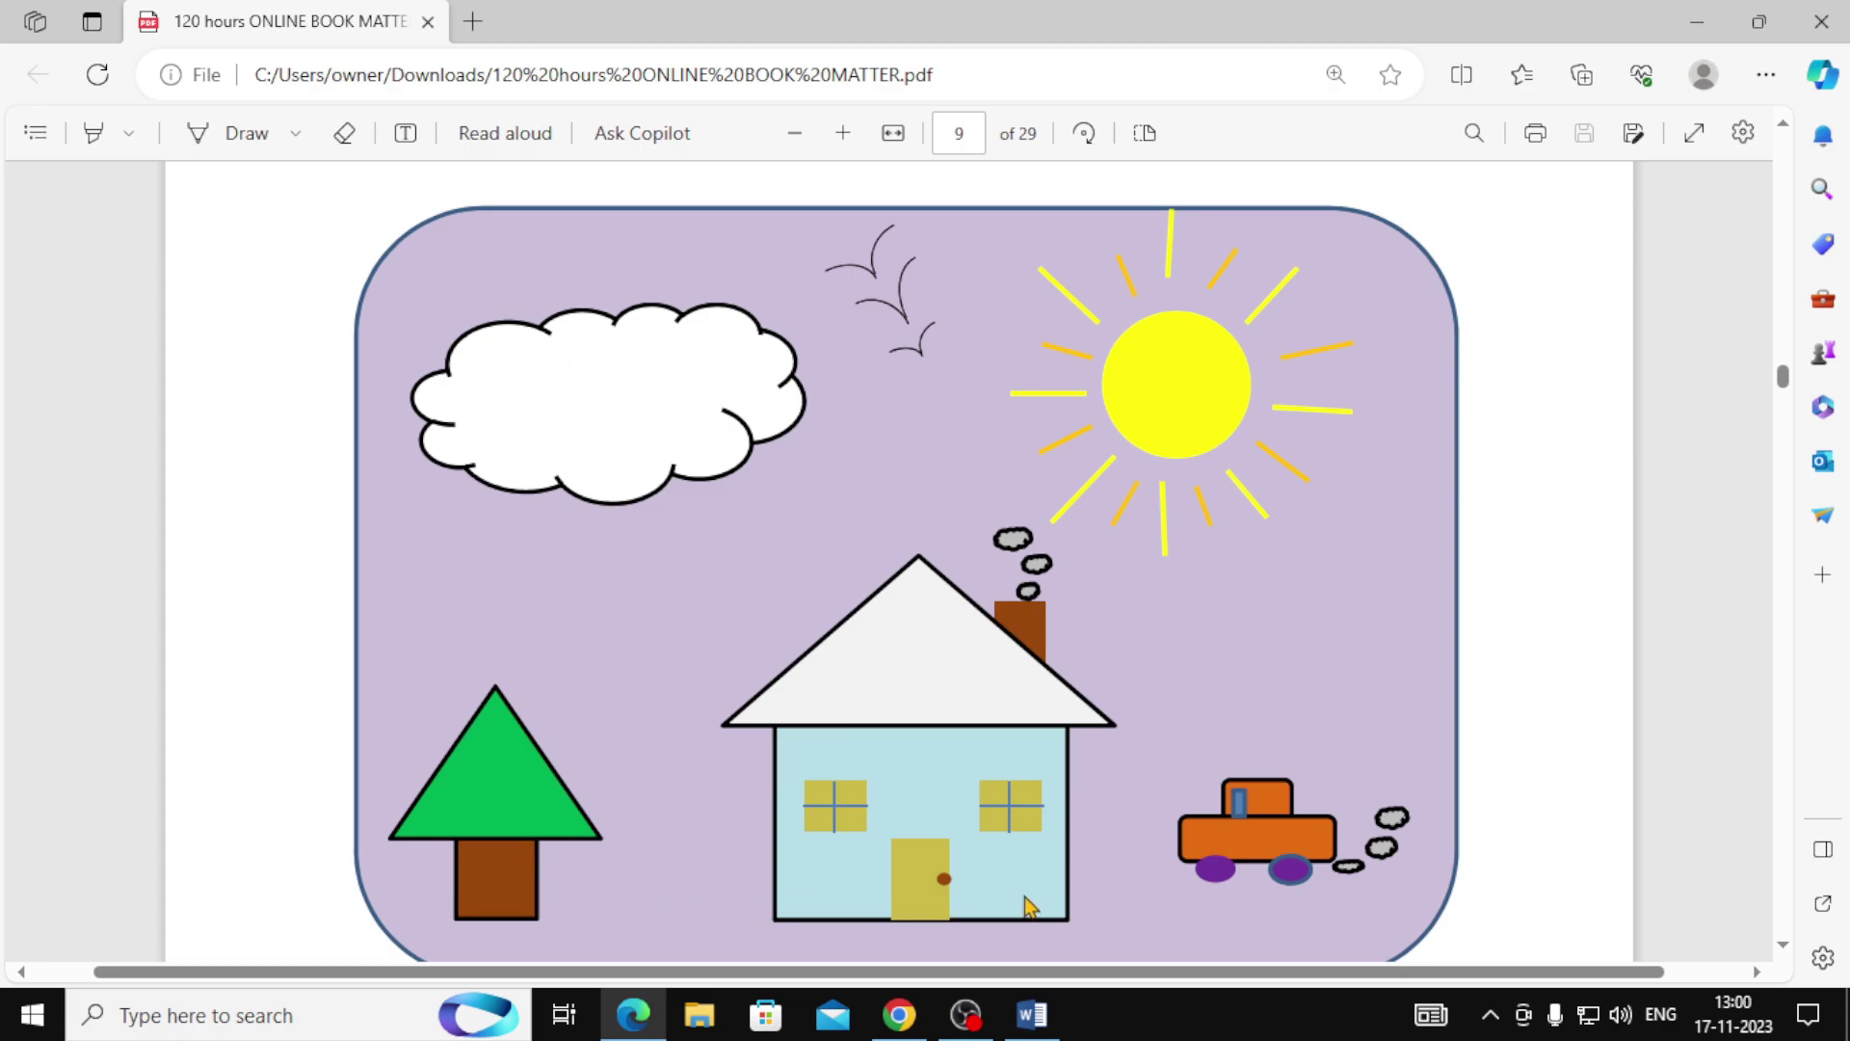
# Return to Word and delete the large tiger picture and the channel screenshot below the table.
pyautogui.click(1031, 1015)
pyautogui.scroll(-5, 838, 490)
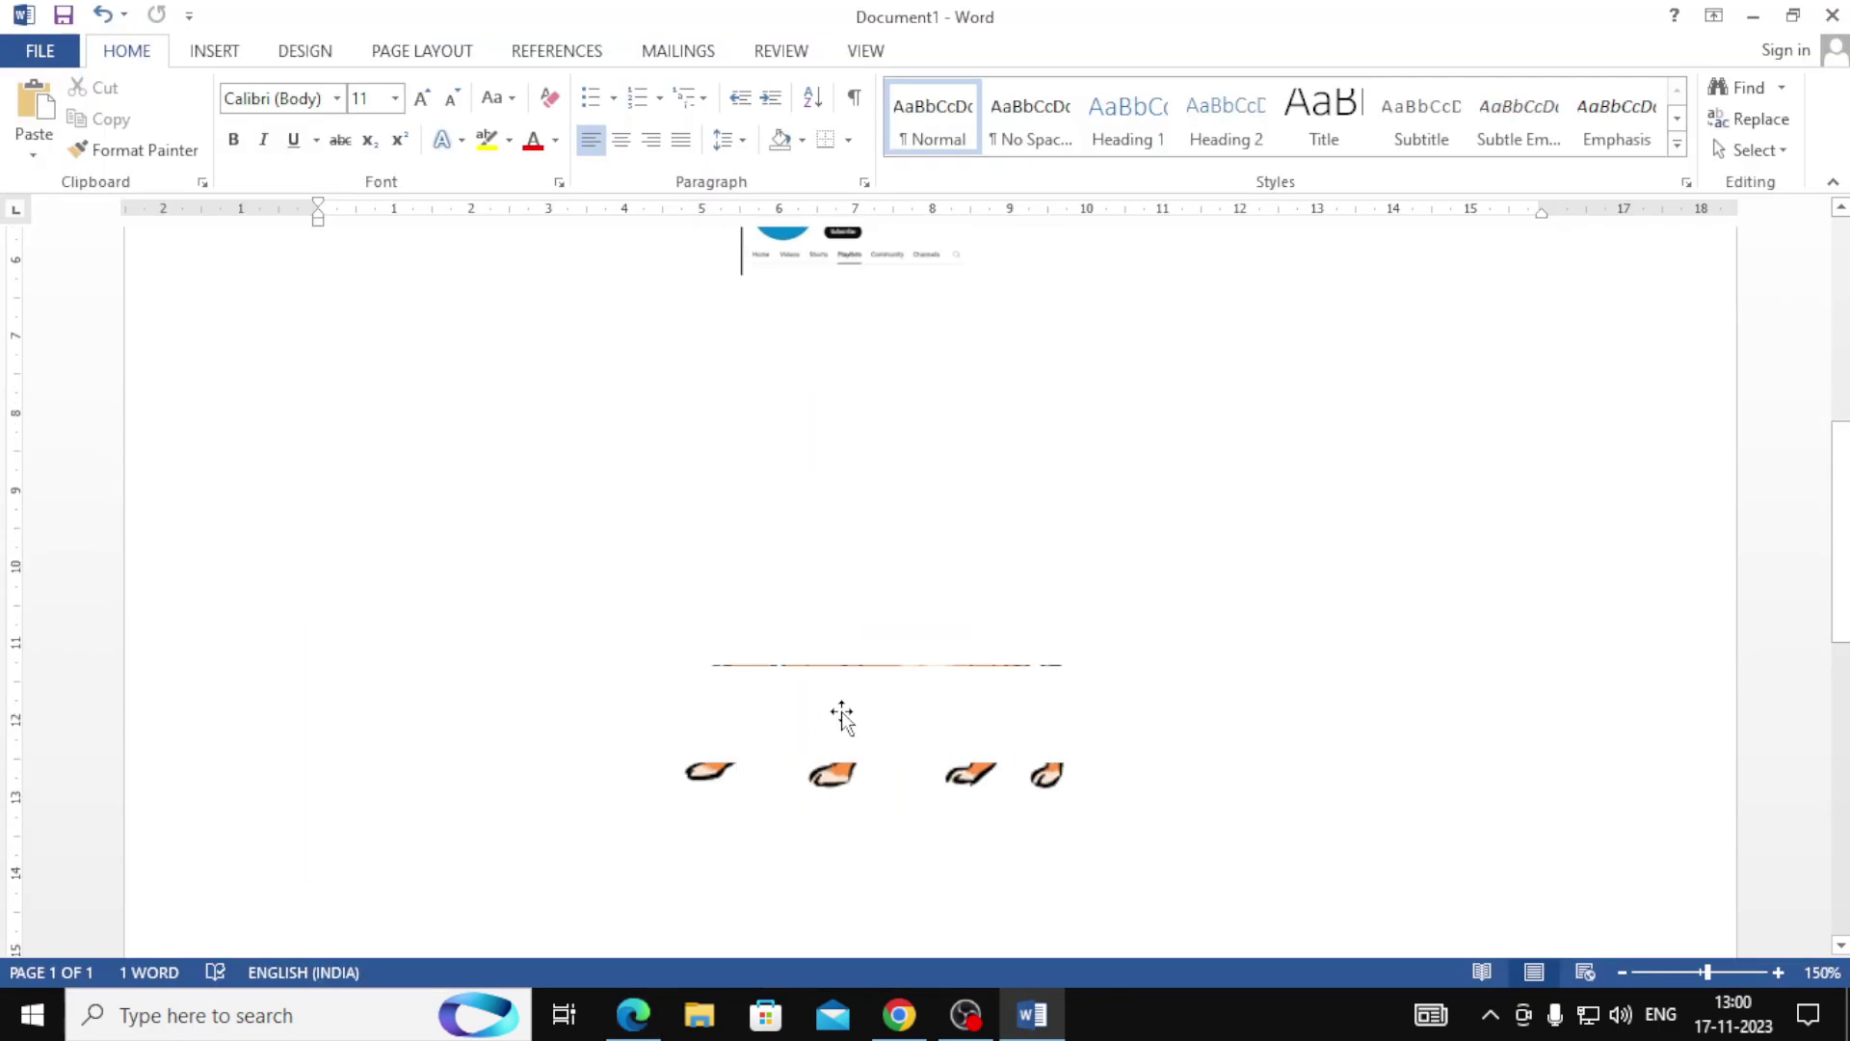
pyautogui.click(870, 671)
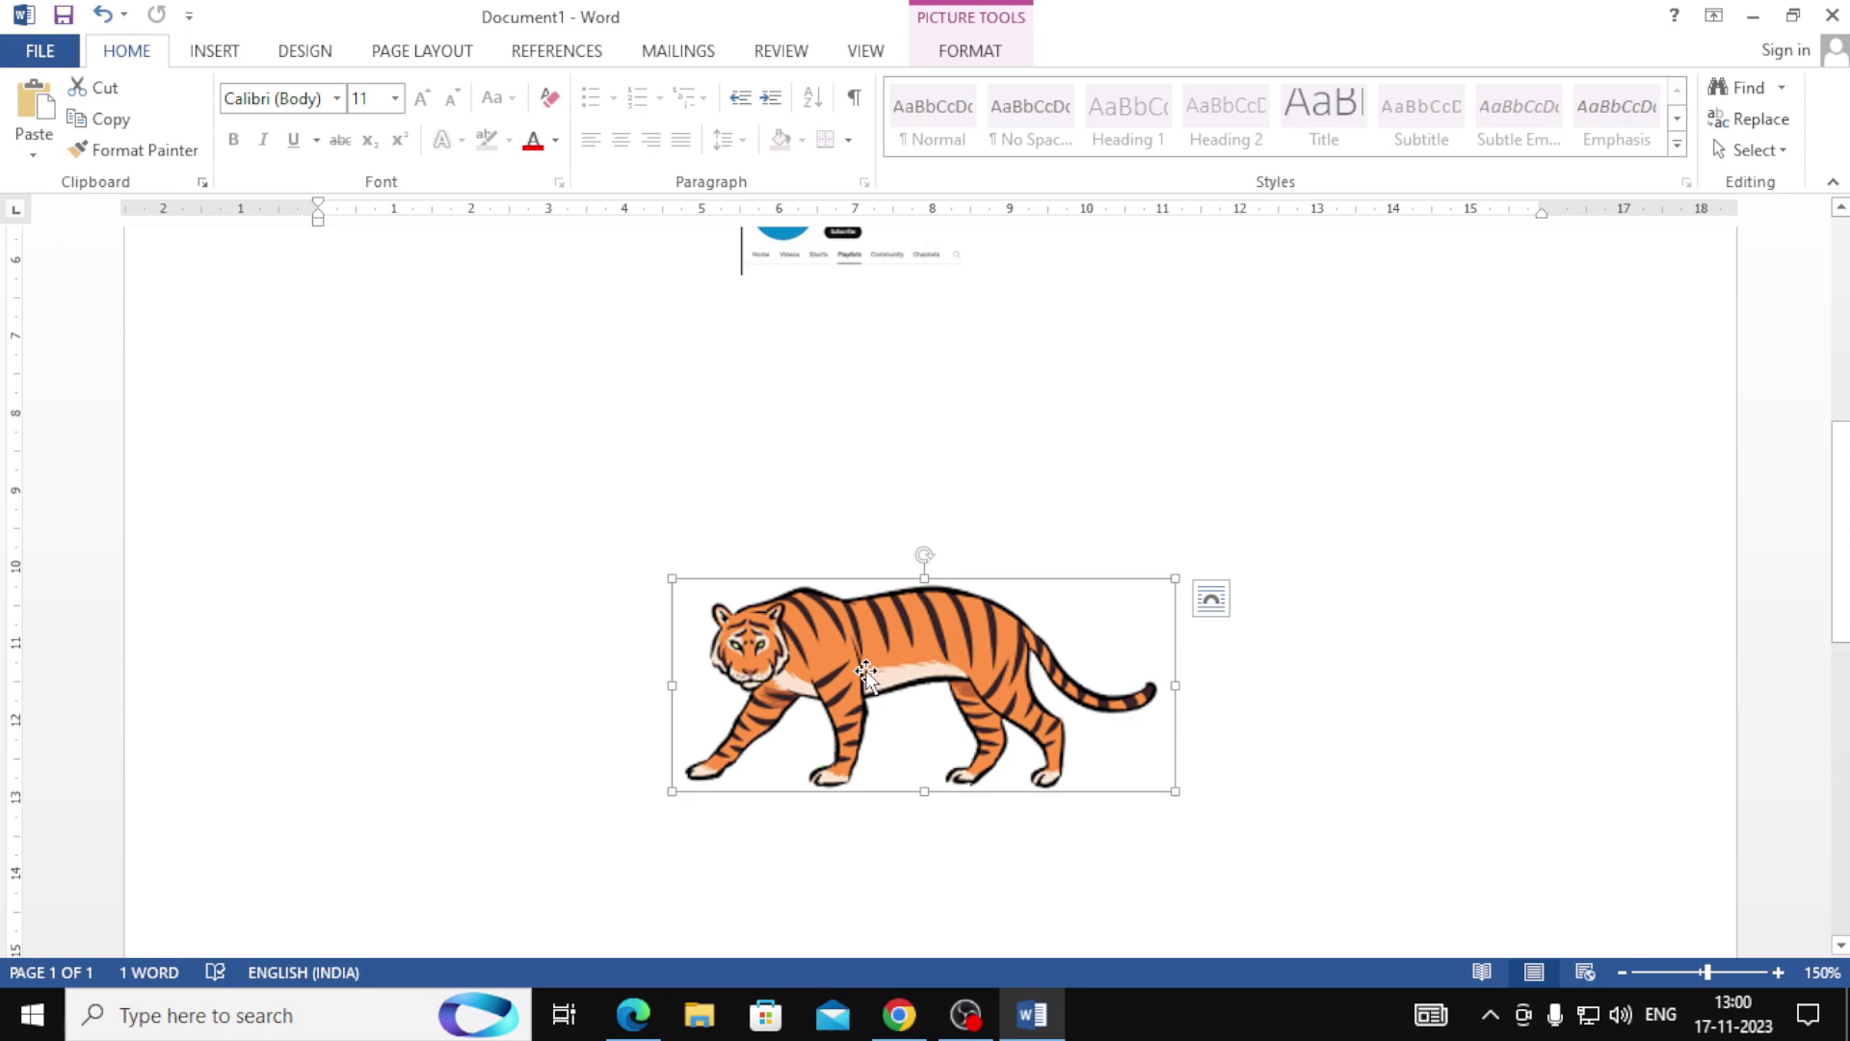
pyautogui.press('Delete')
pyautogui.click(864, 424)
pyautogui.press('Delete')
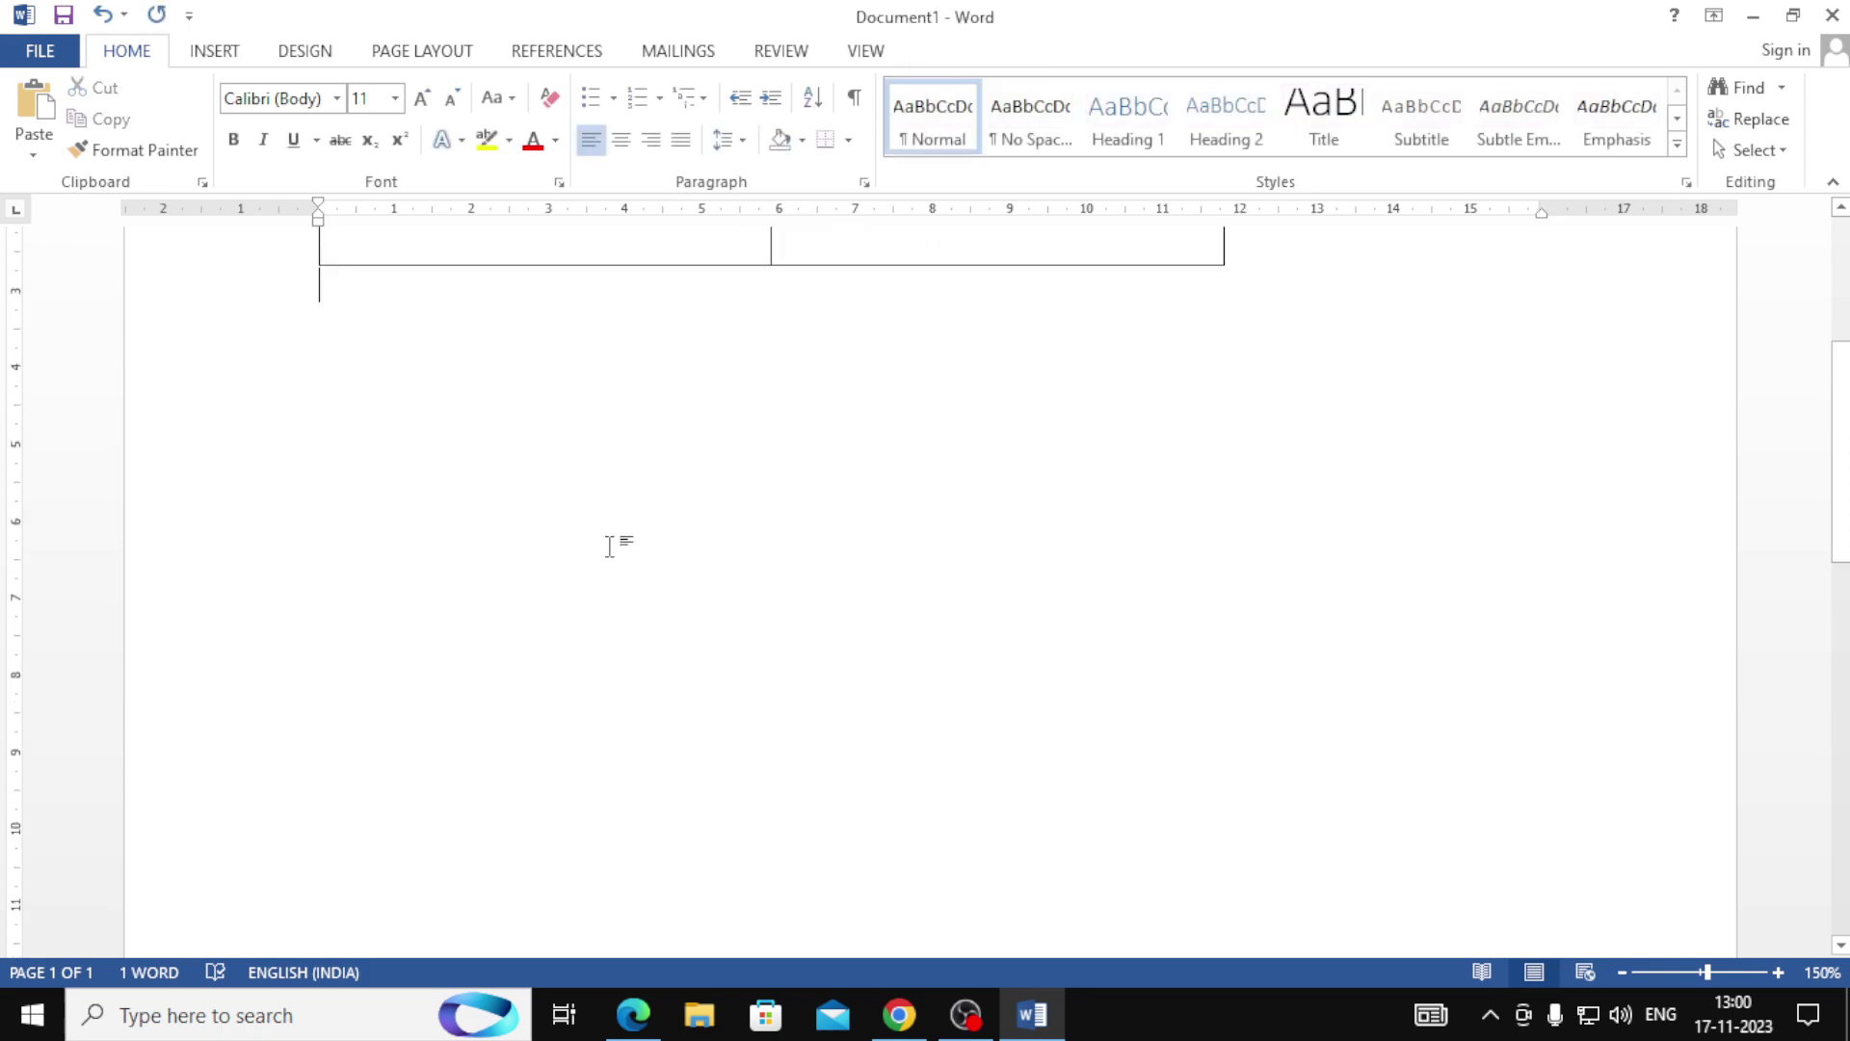
# Draw a Cloud shape about 2.89 cm high and 5.1 cm wide below the table.
pyautogui.click(214, 50)
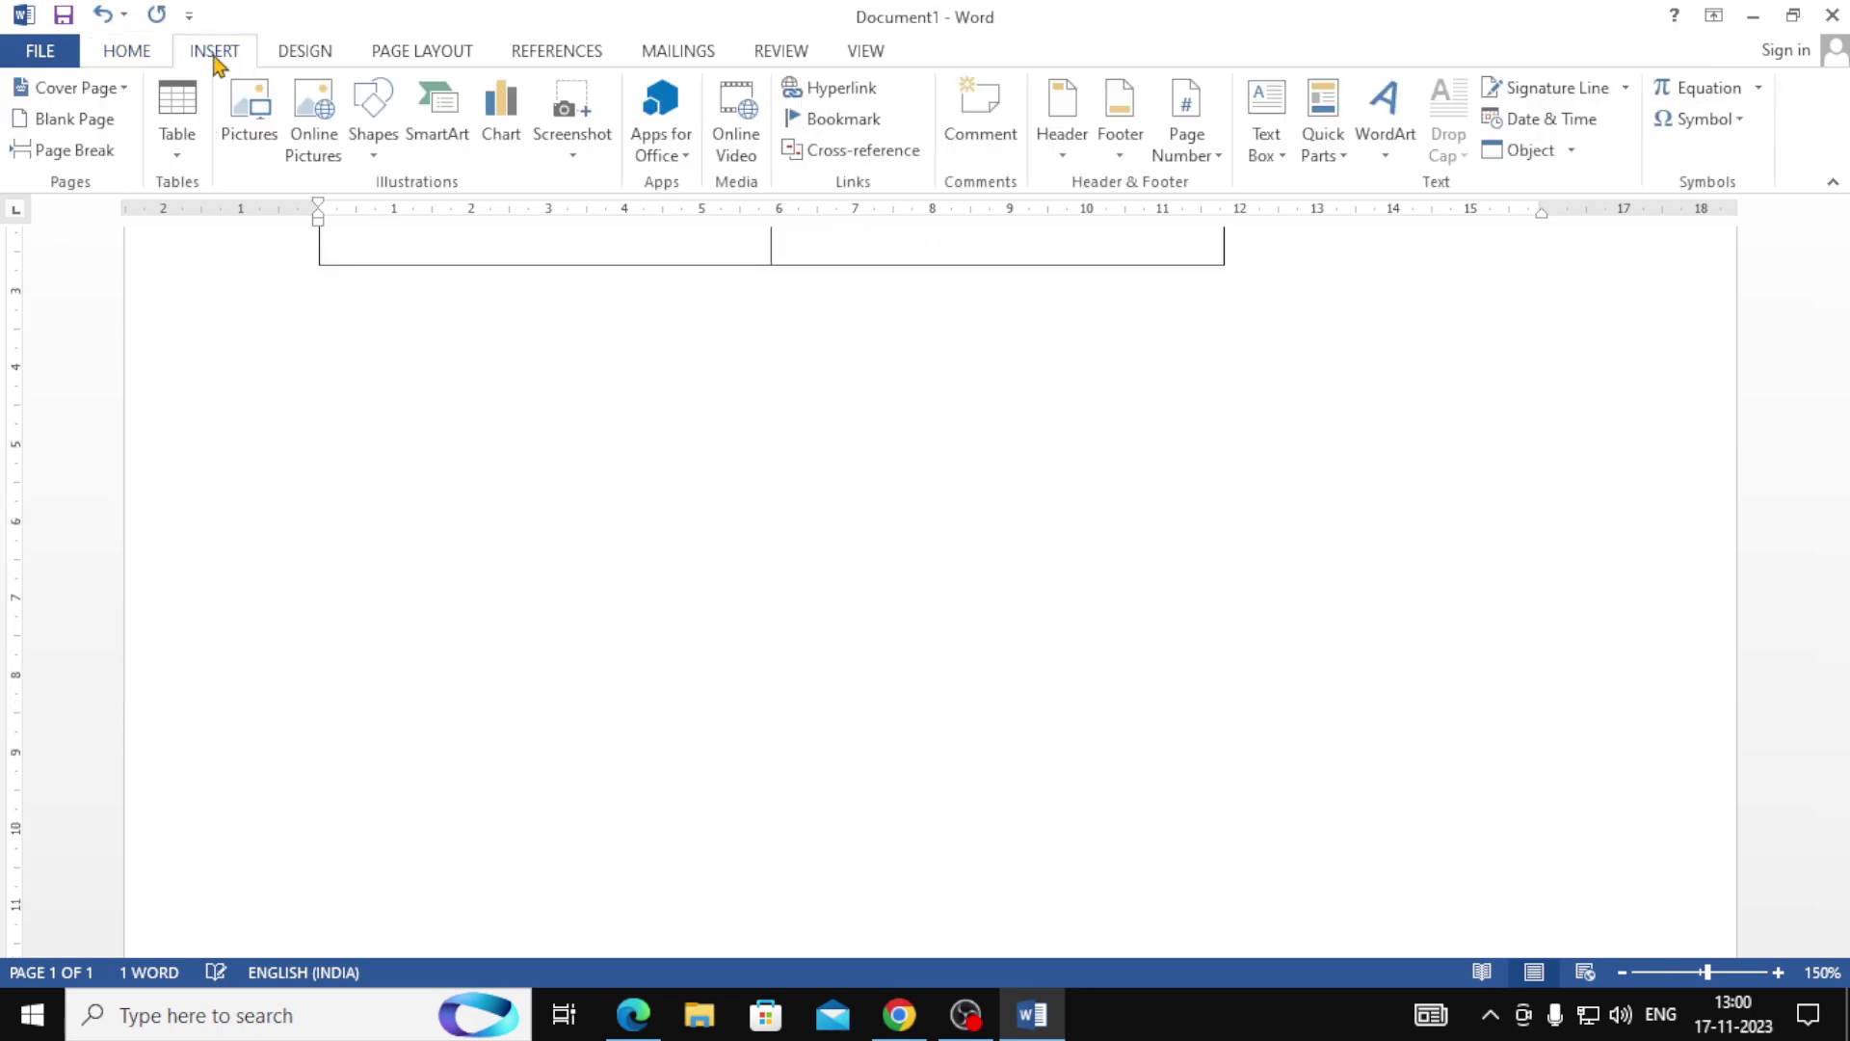
pyautogui.click(367, 106)
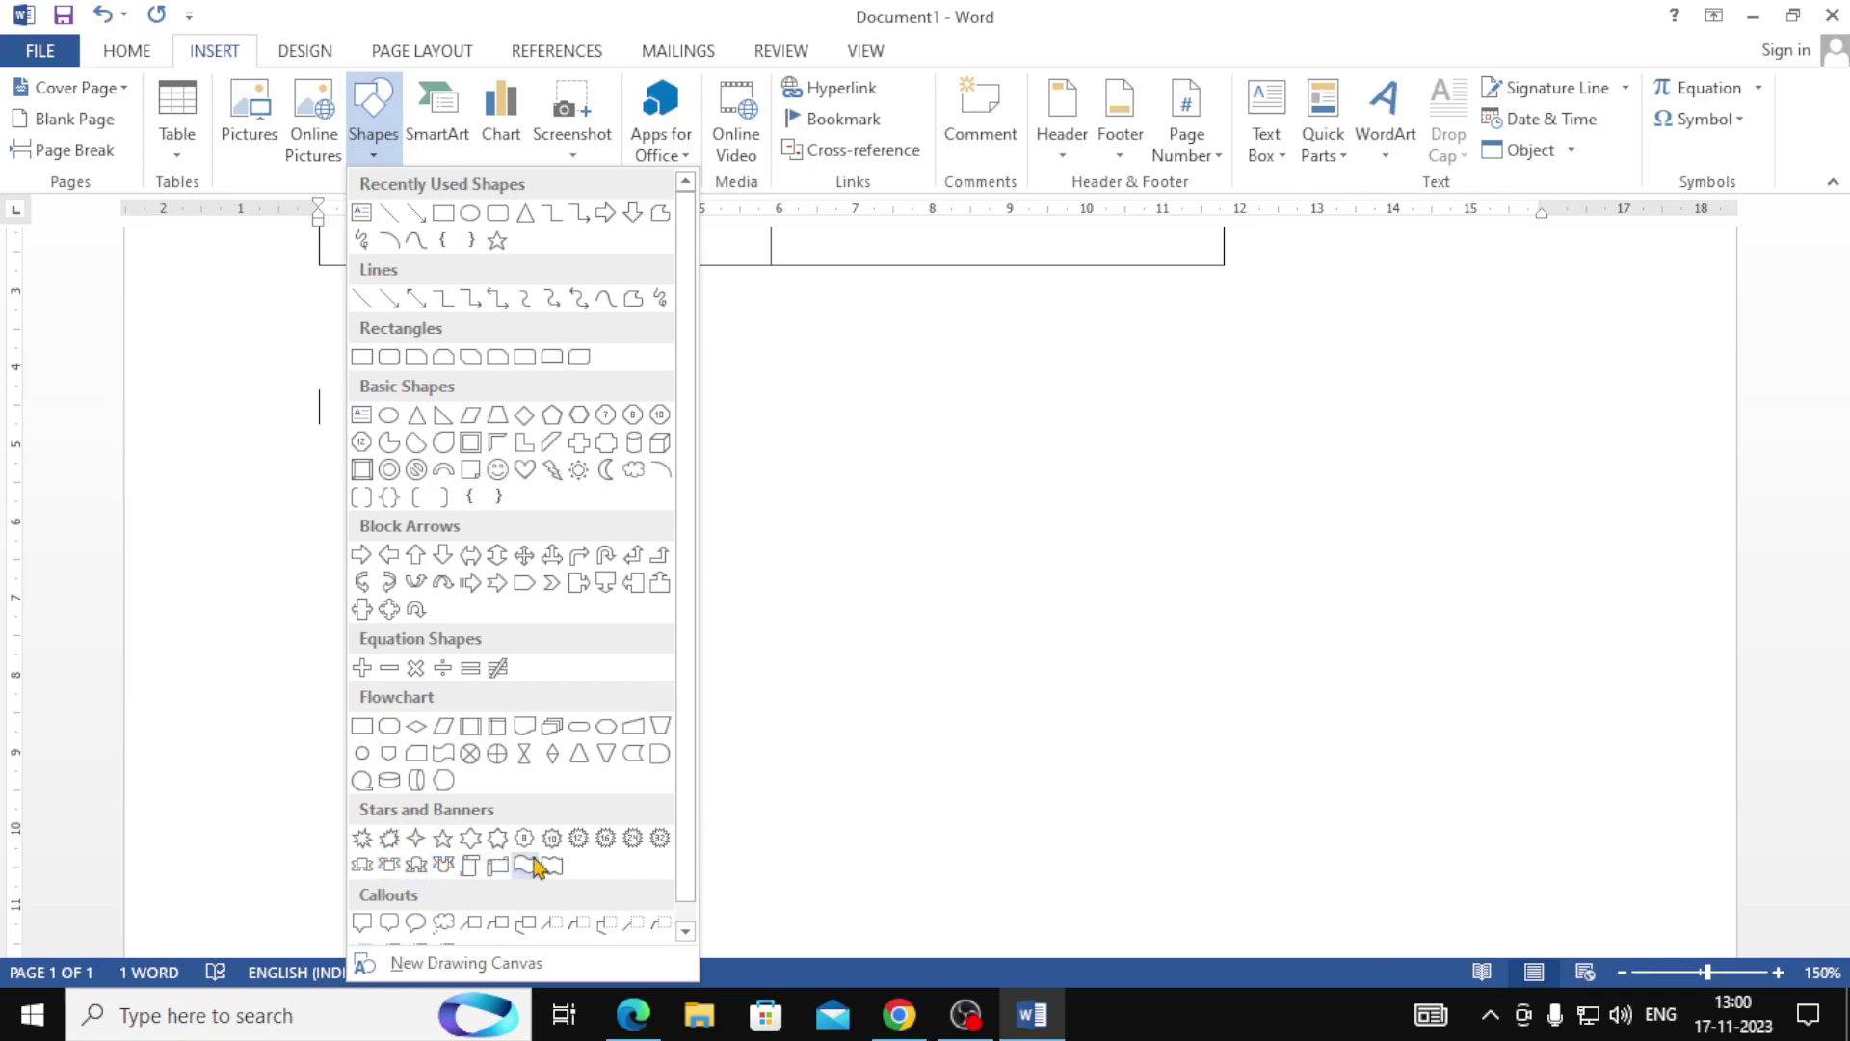
pyautogui.scroll(-1, 405, 882)
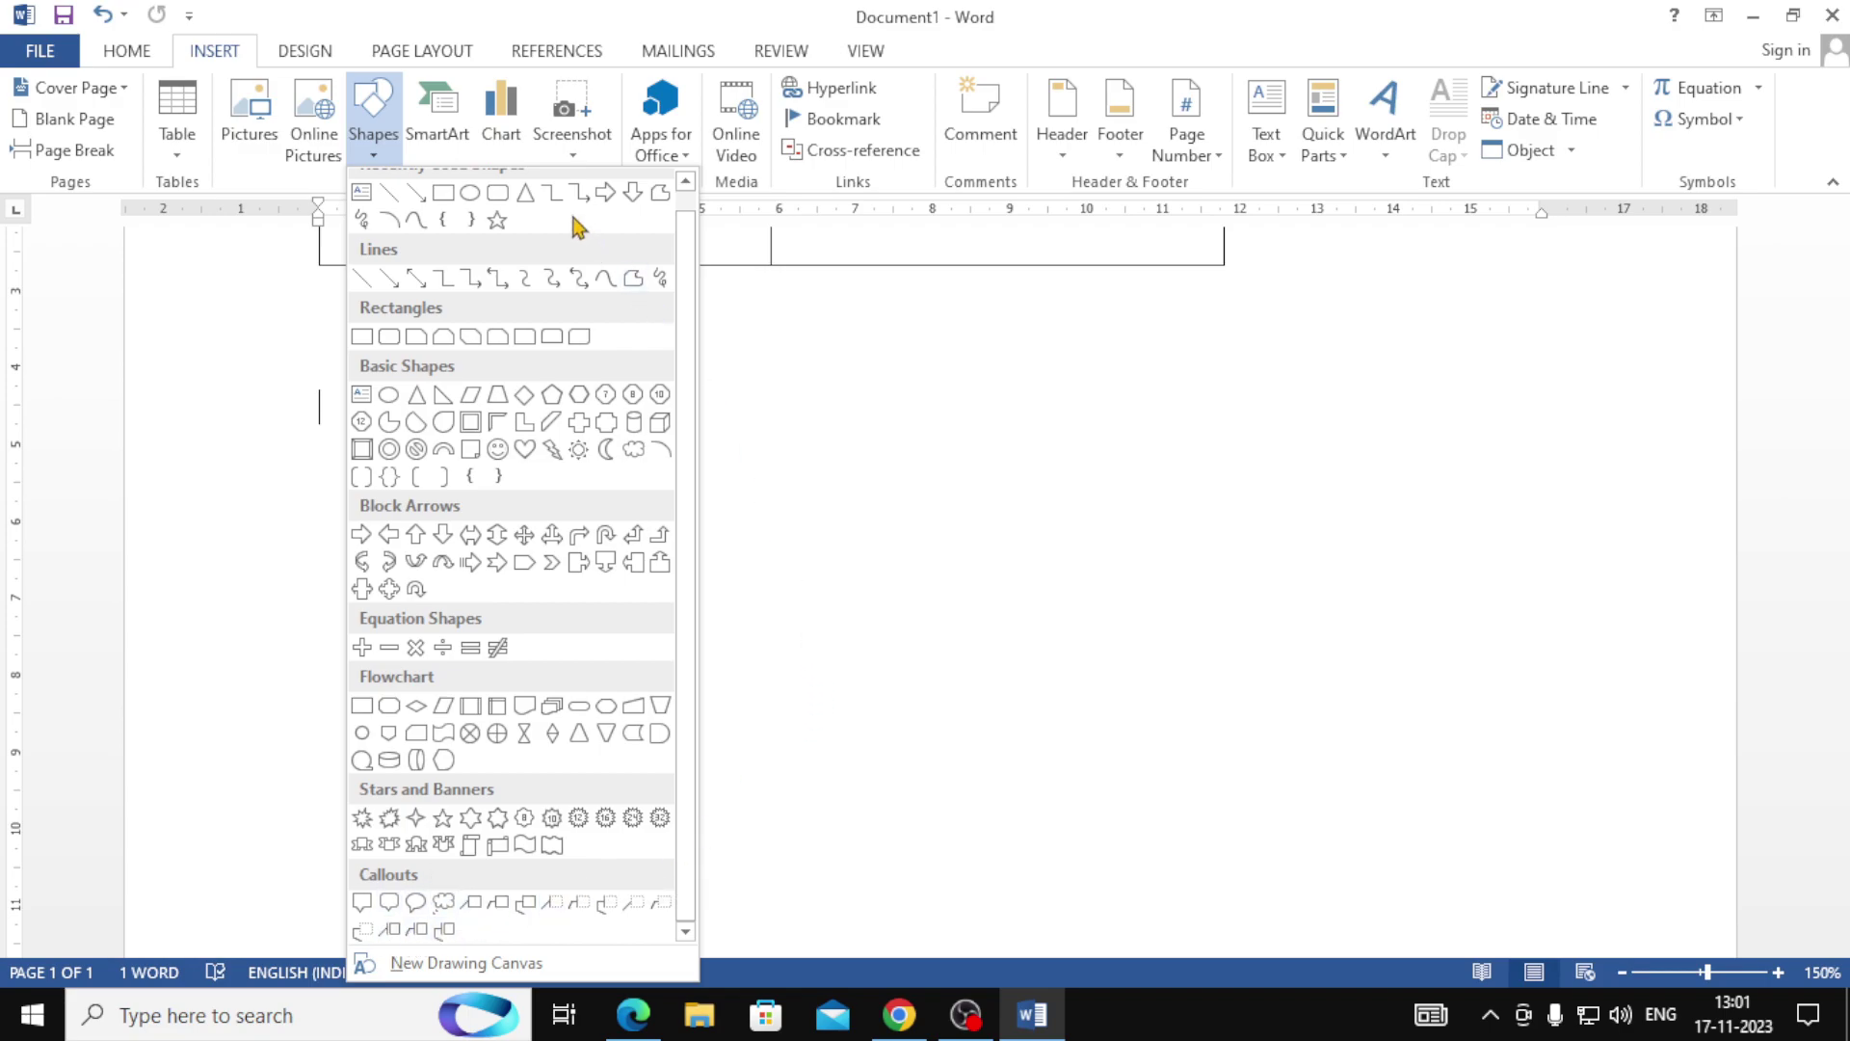
pyautogui.click(633, 449)
pyautogui.moveTo(520, 437); pyautogui.dragTo(910, 643)
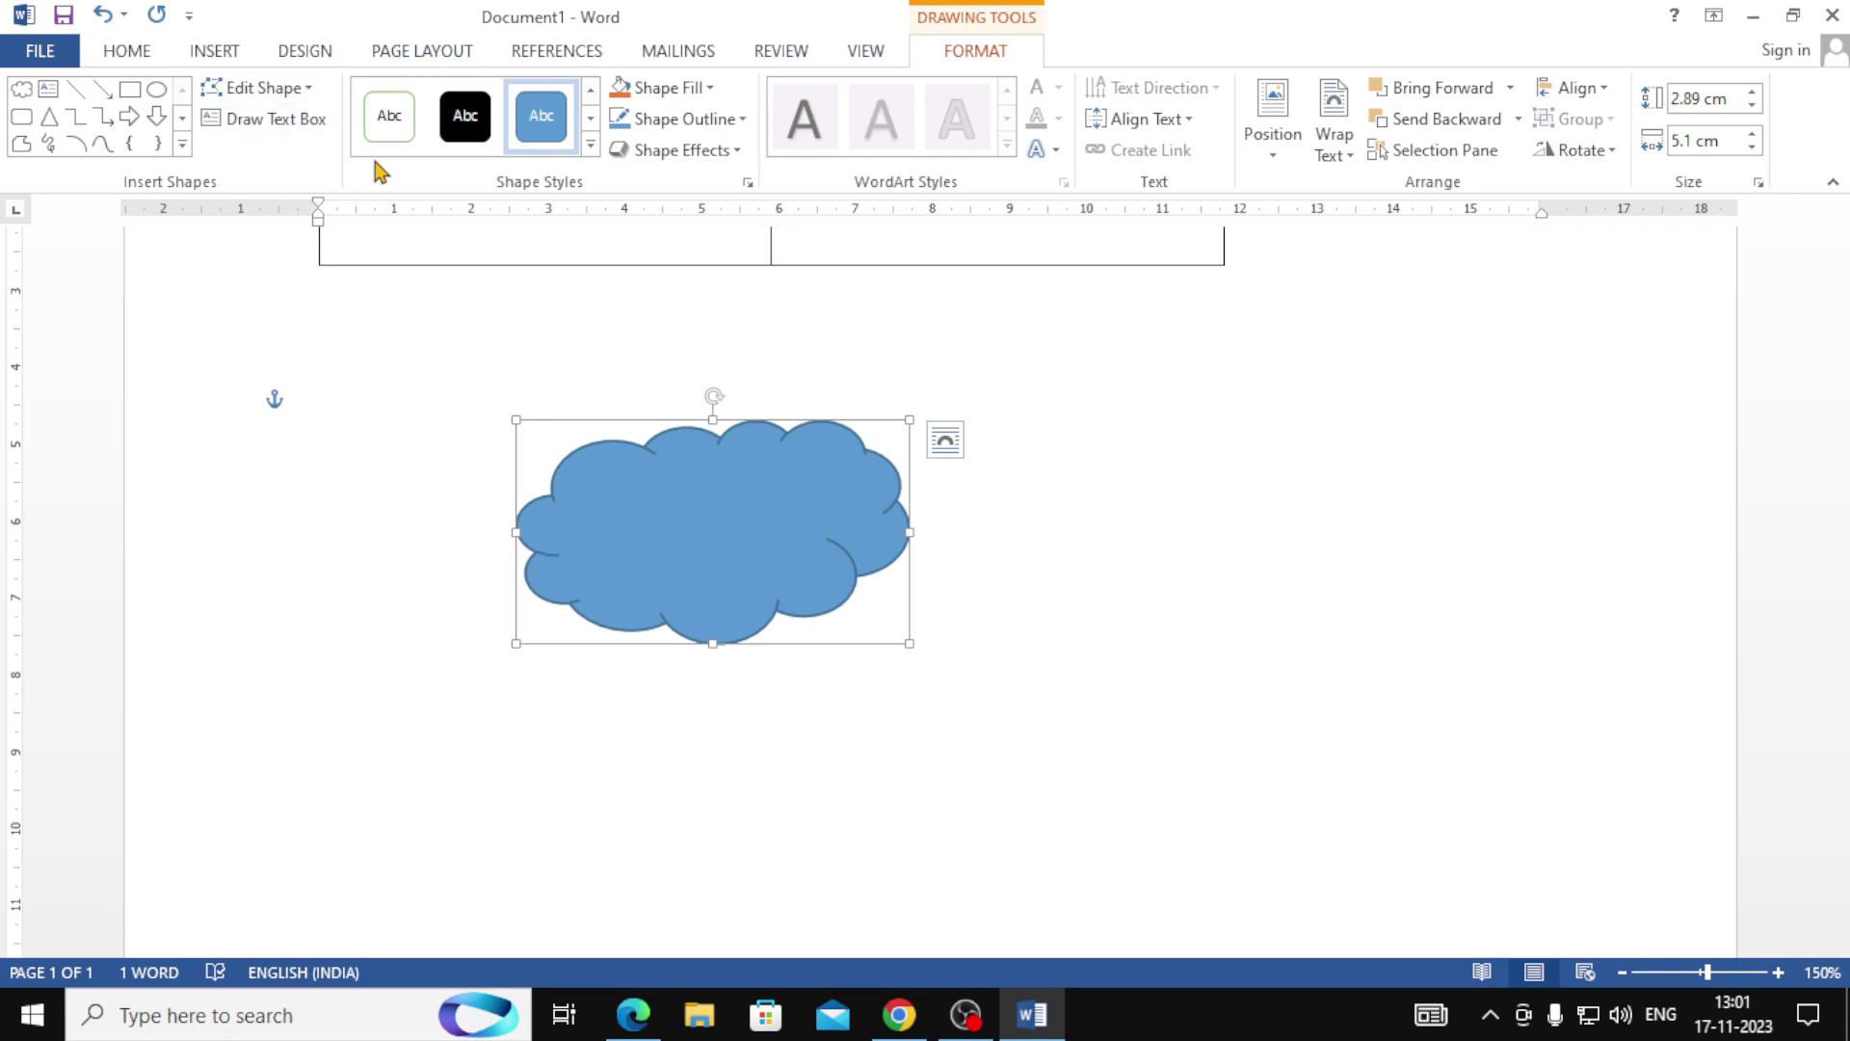
# Move the cloud toward the right margin of the page and apply the Colored Outline - Black, Dark 1 shape style.
pyautogui.click(591, 145)
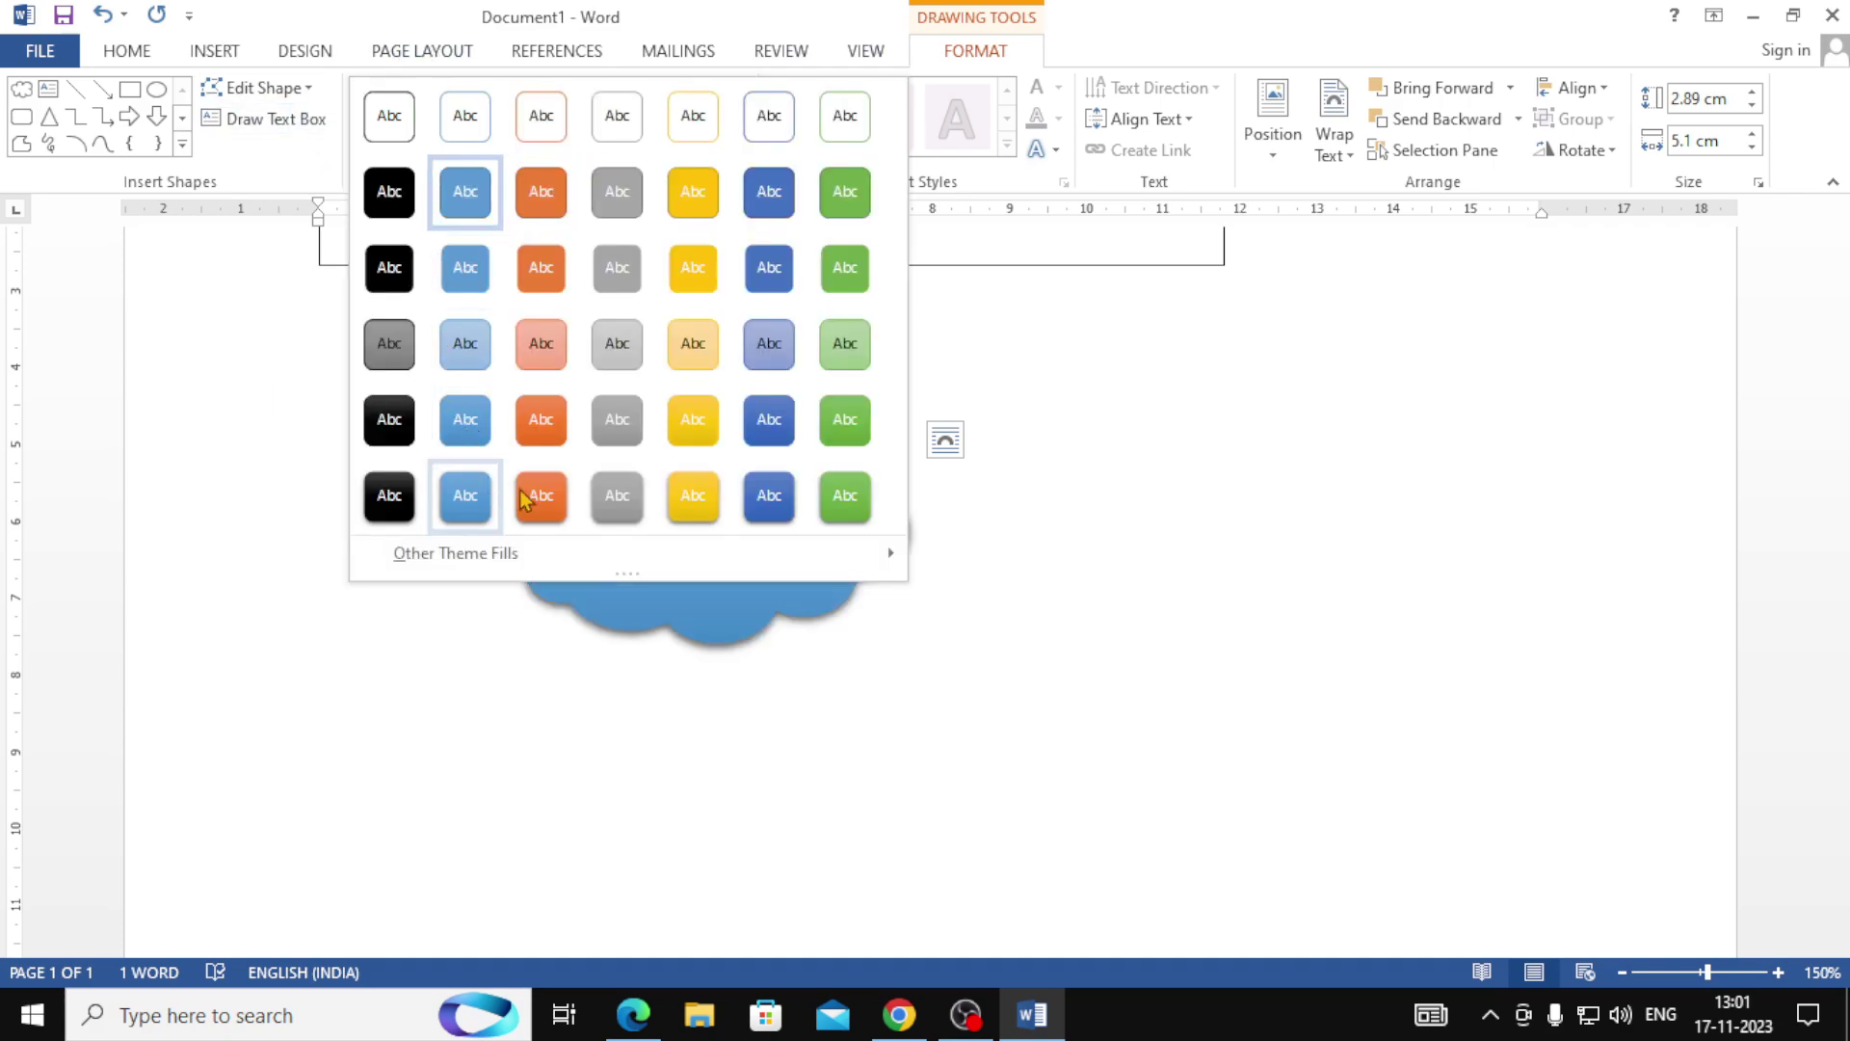
pyautogui.click(617, 343)
pyautogui.moveTo(697, 491); pyautogui.dragTo(1307, 481)
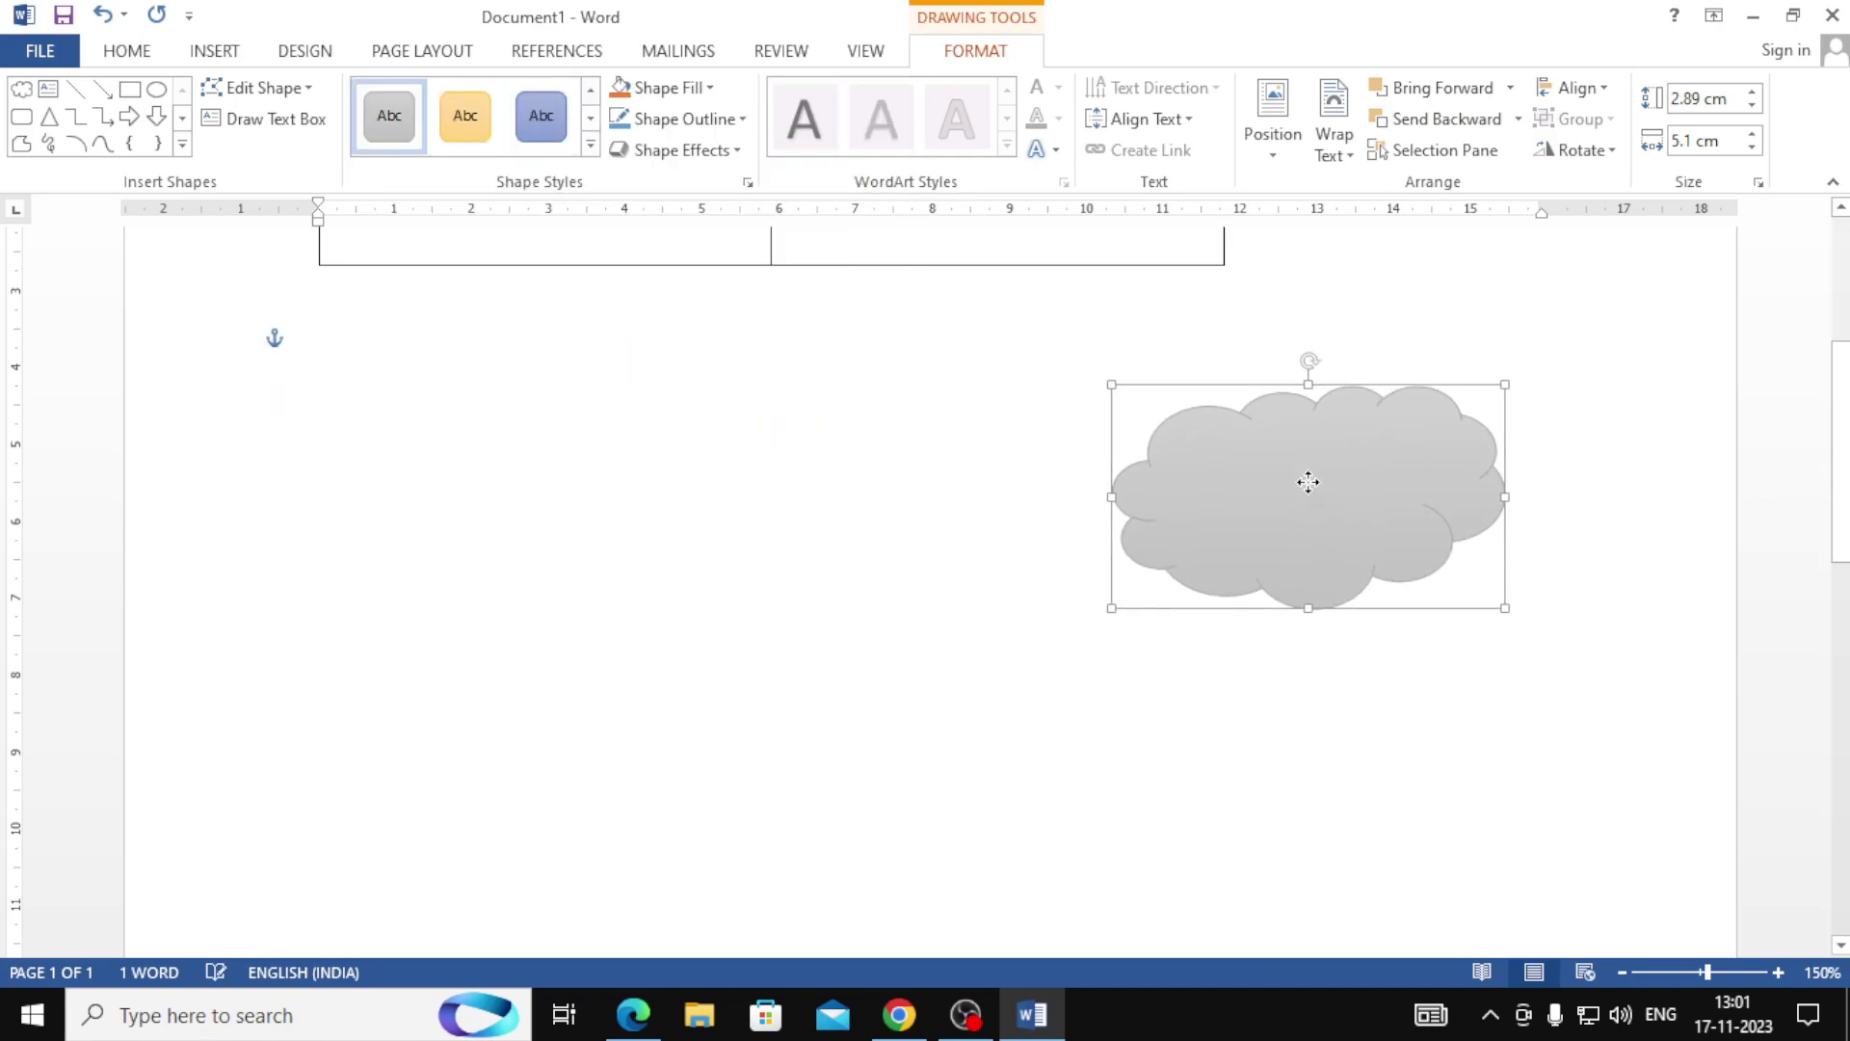
pyautogui.click(590, 144)
pyautogui.click(407, 133)
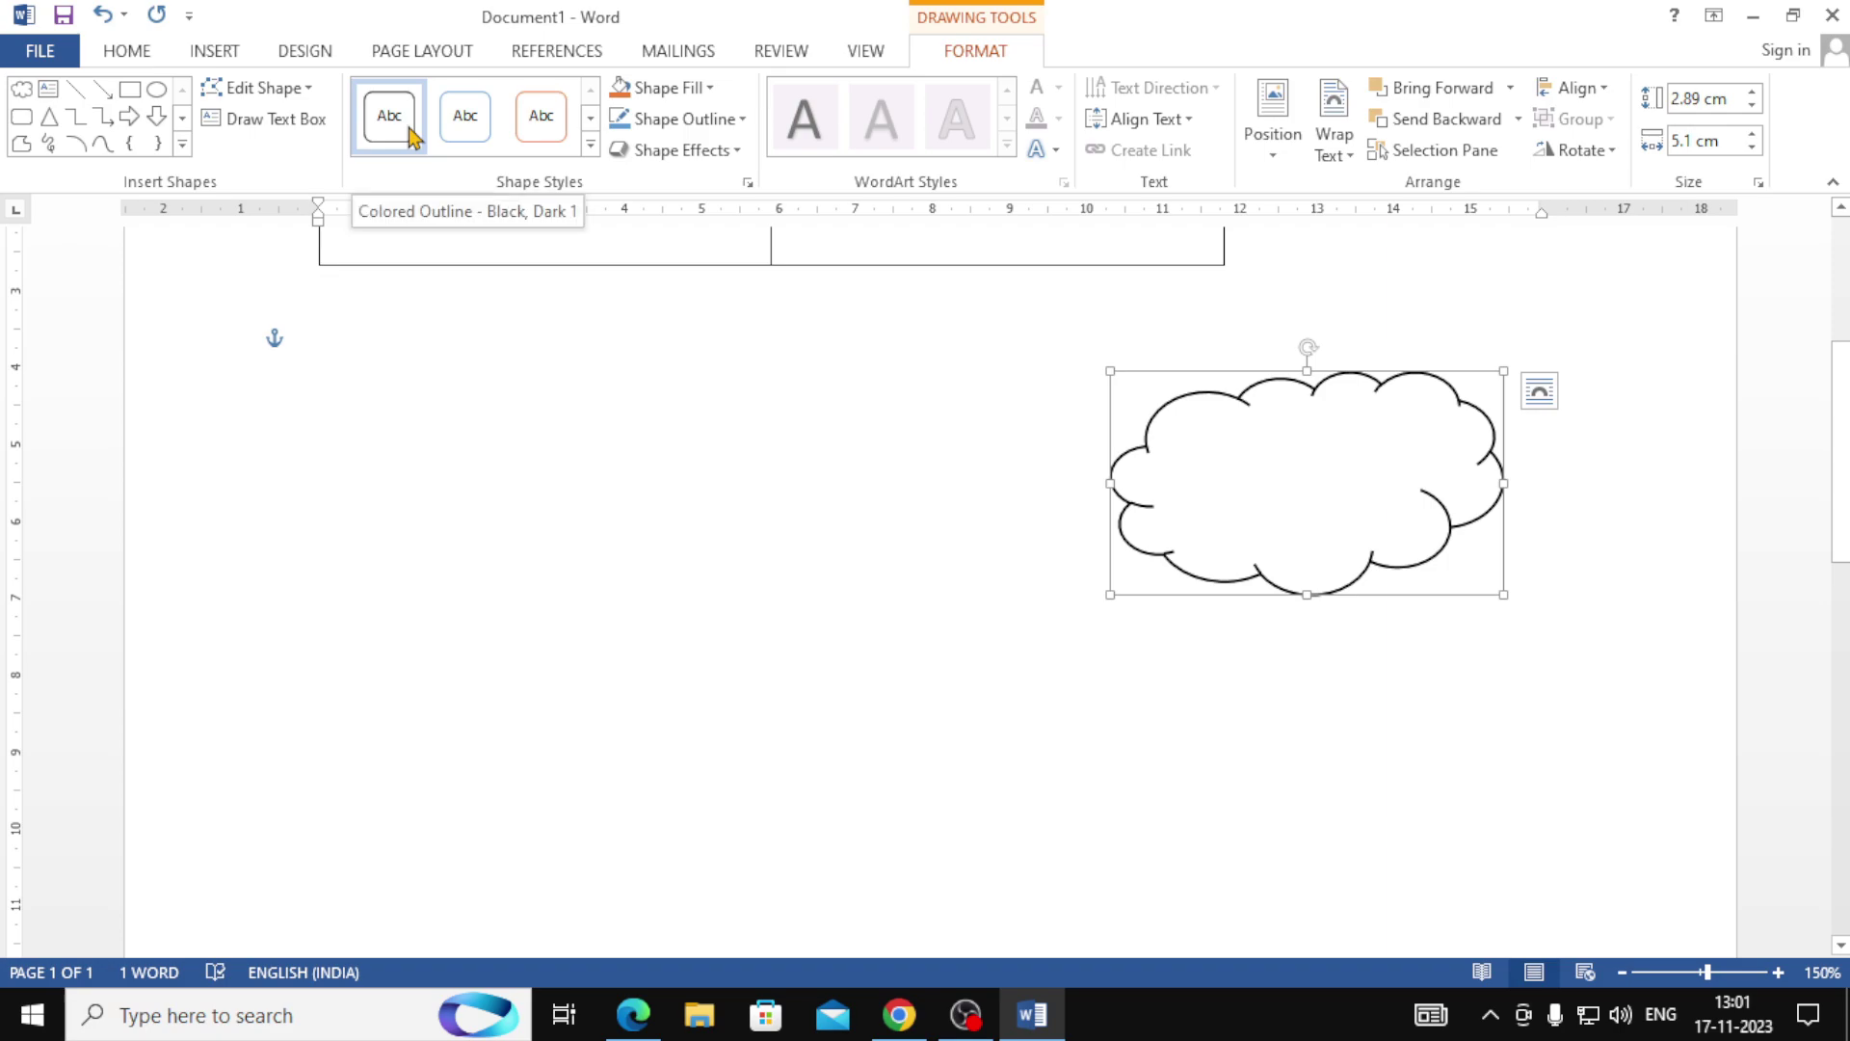
# Look over the cloud's fill options, and set its outline to black with a 2¼ pt weight.
pyautogui.click(669, 88)
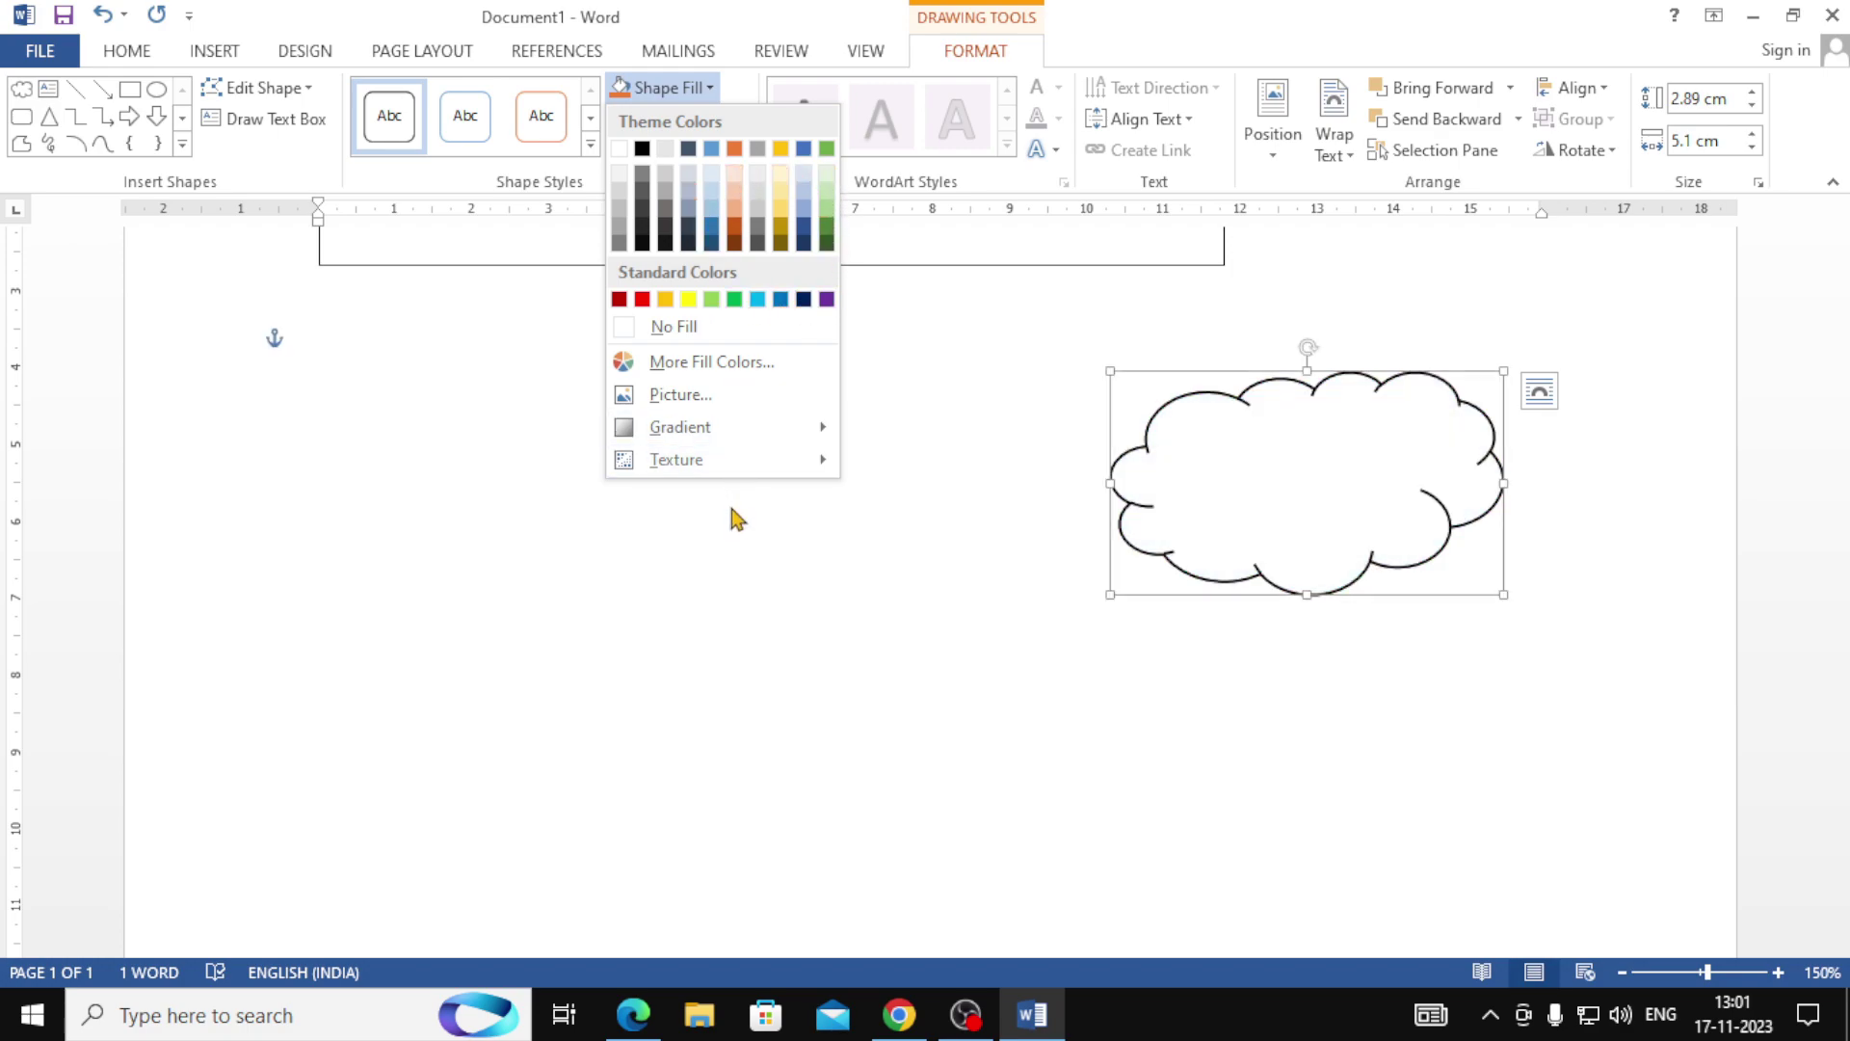
pyautogui.click(738, 545)
pyautogui.click(711, 119)
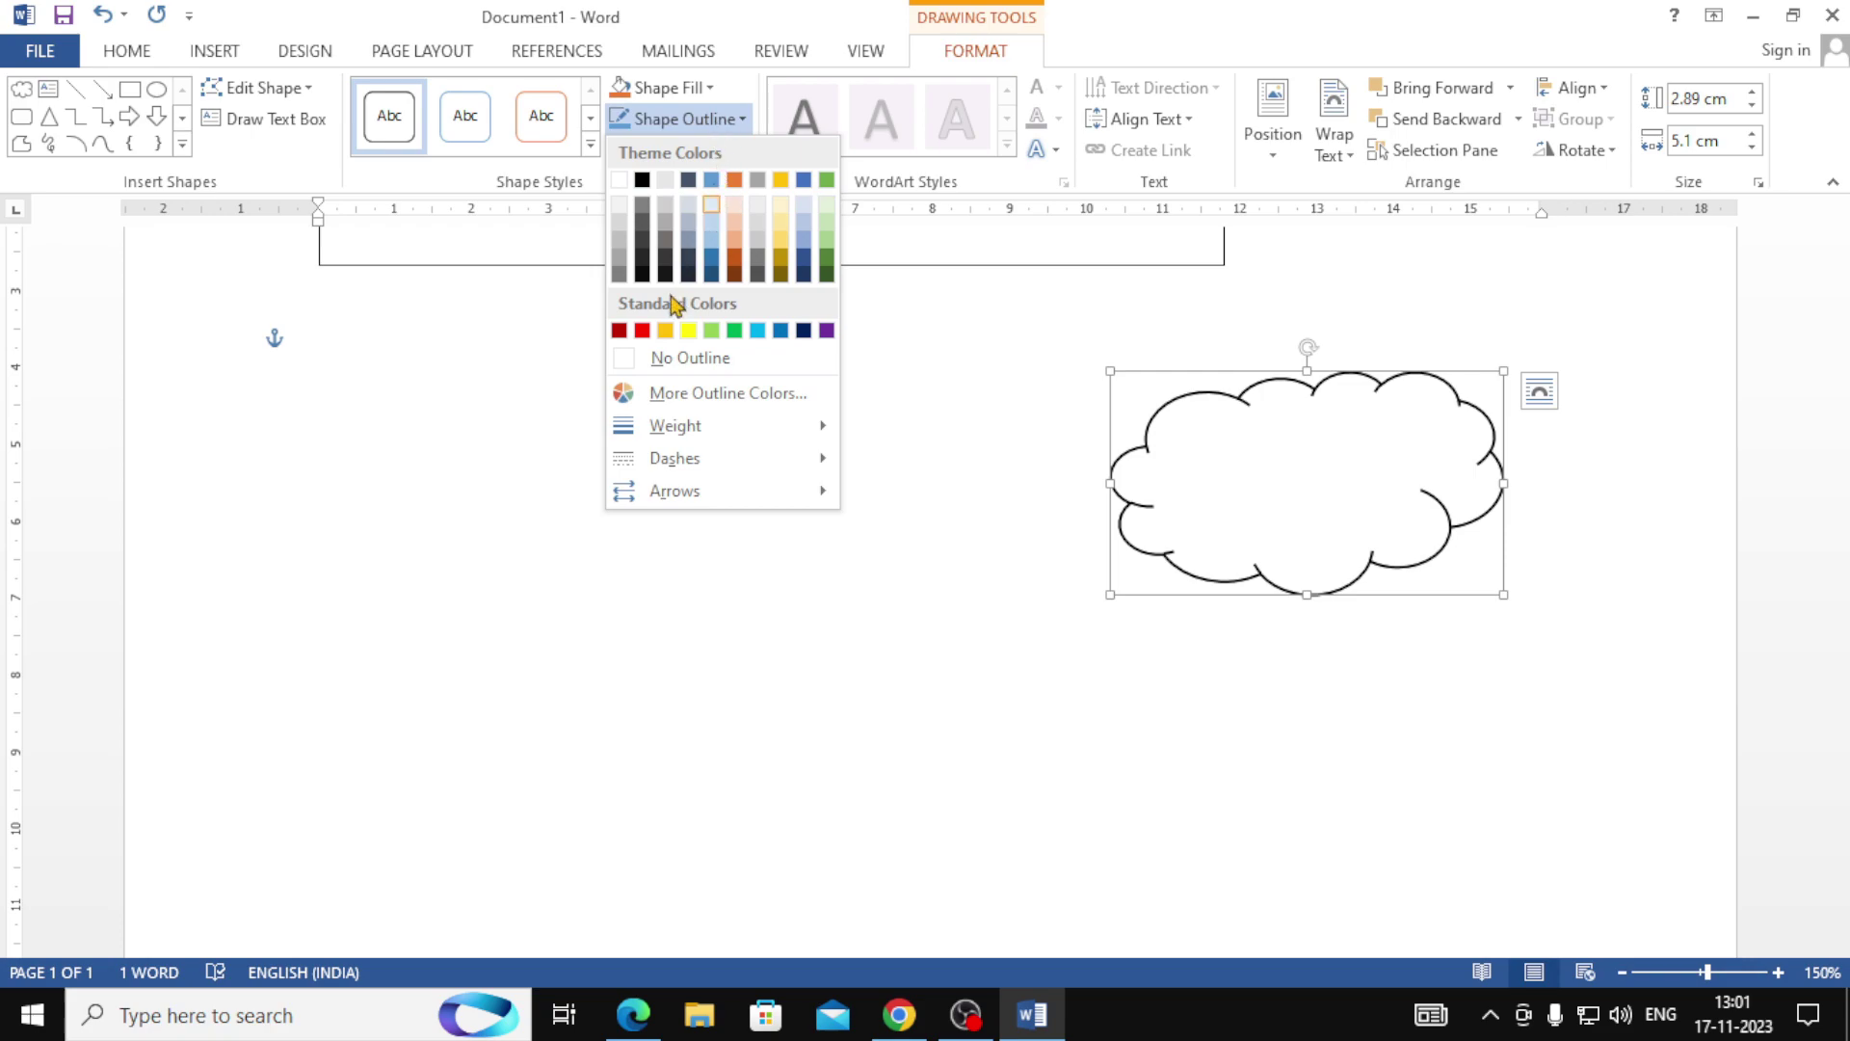
pyautogui.click(642, 179)
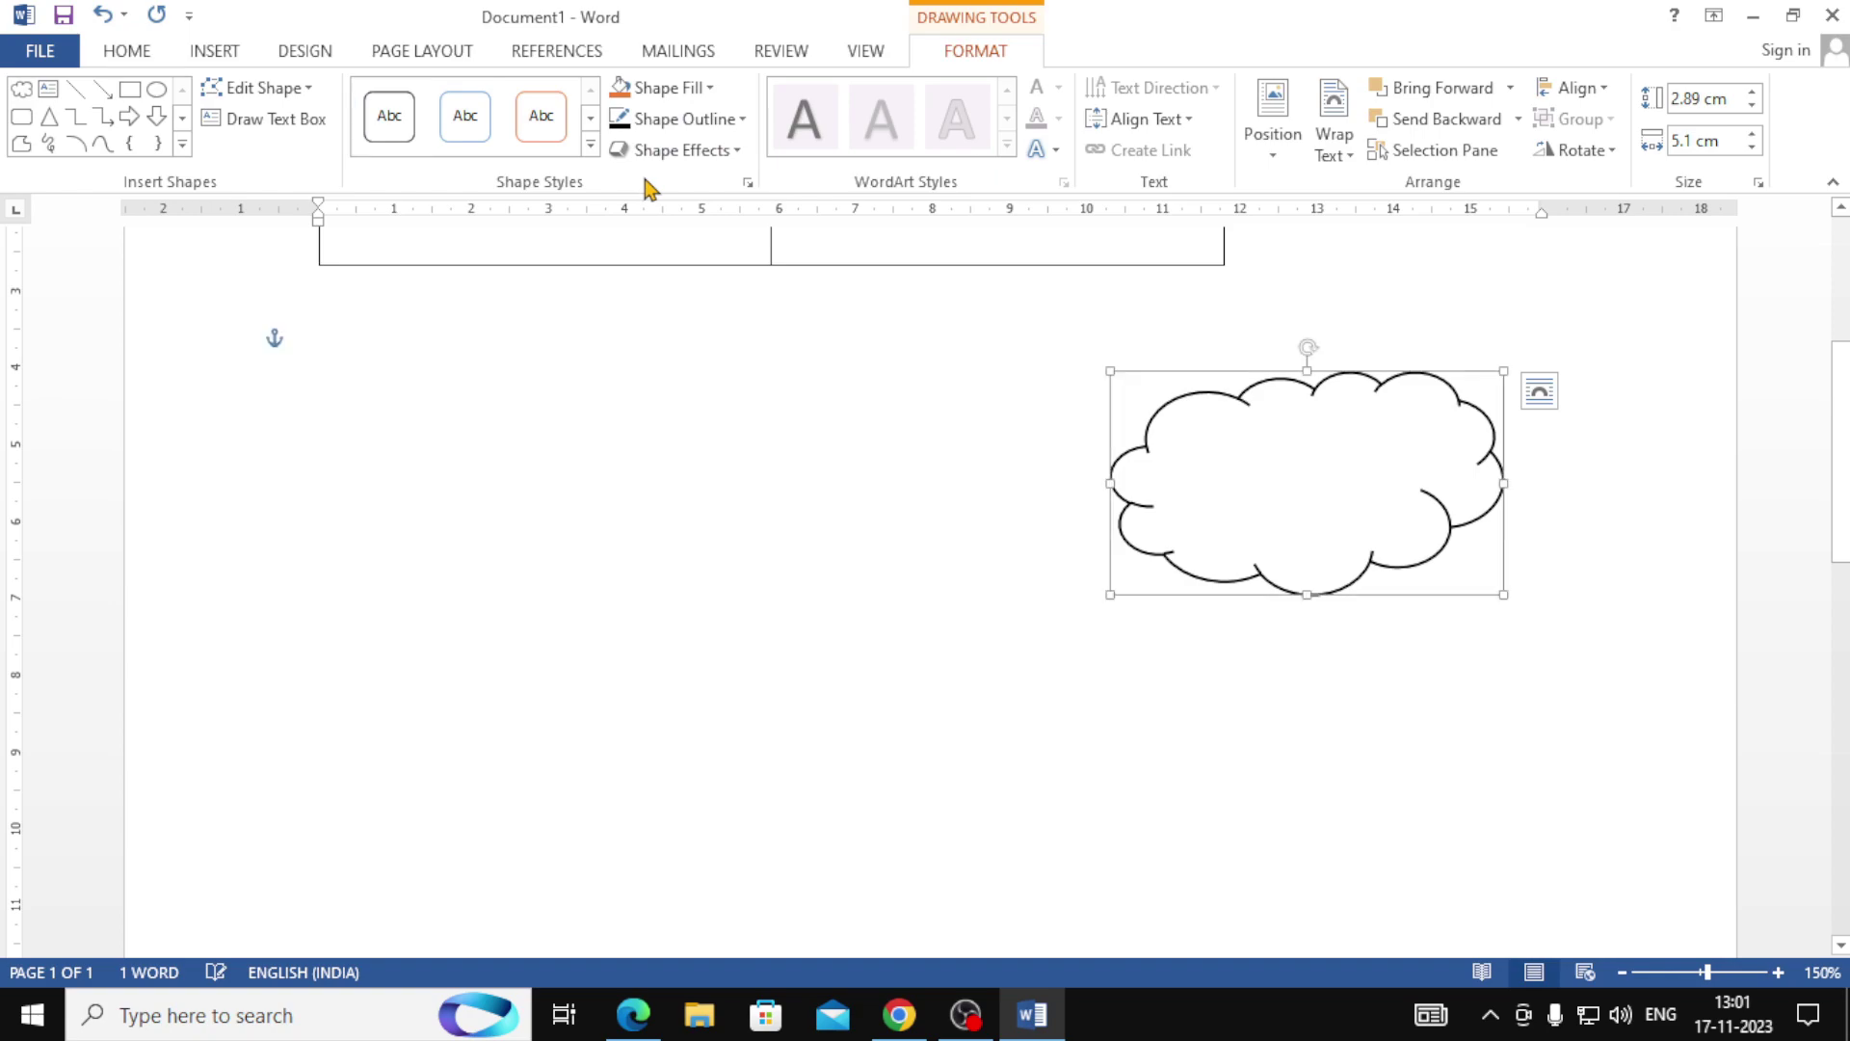
pyautogui.click(692, 119)
pyautogui.moveTo(690, 425)
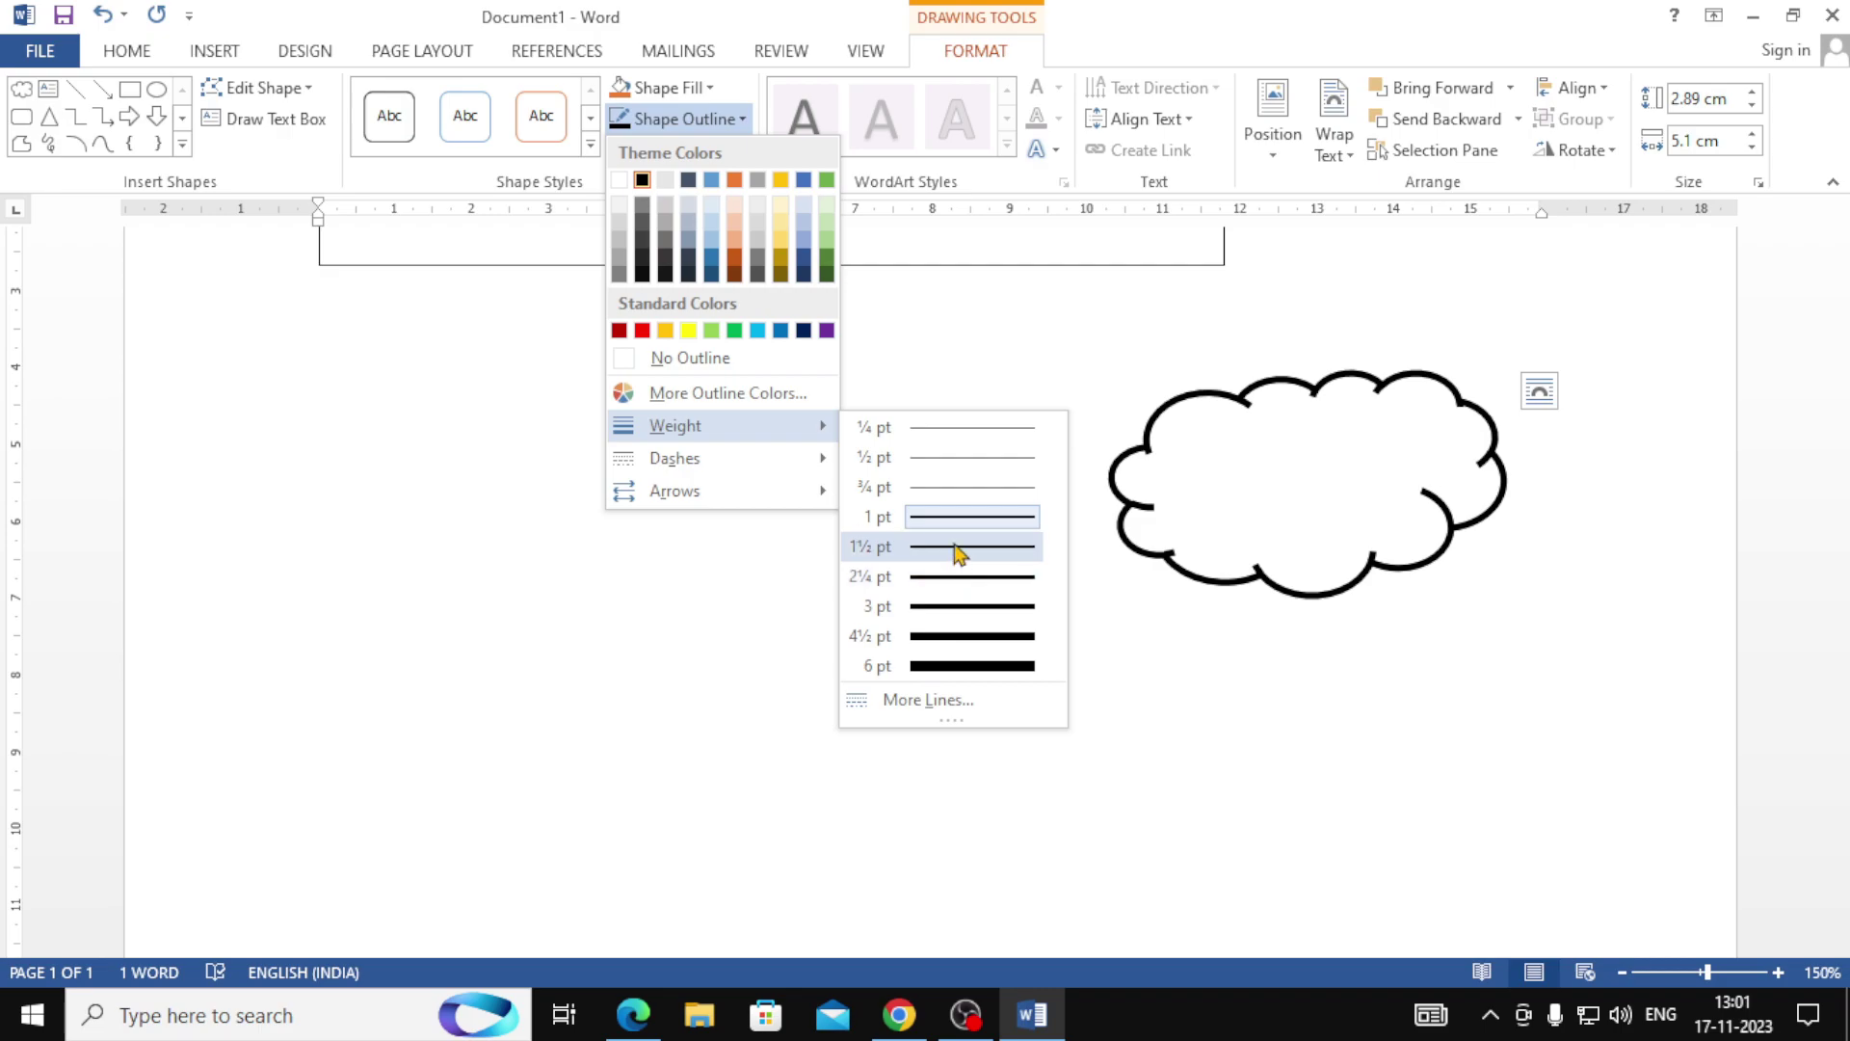
pyautogui.click(954, 577)
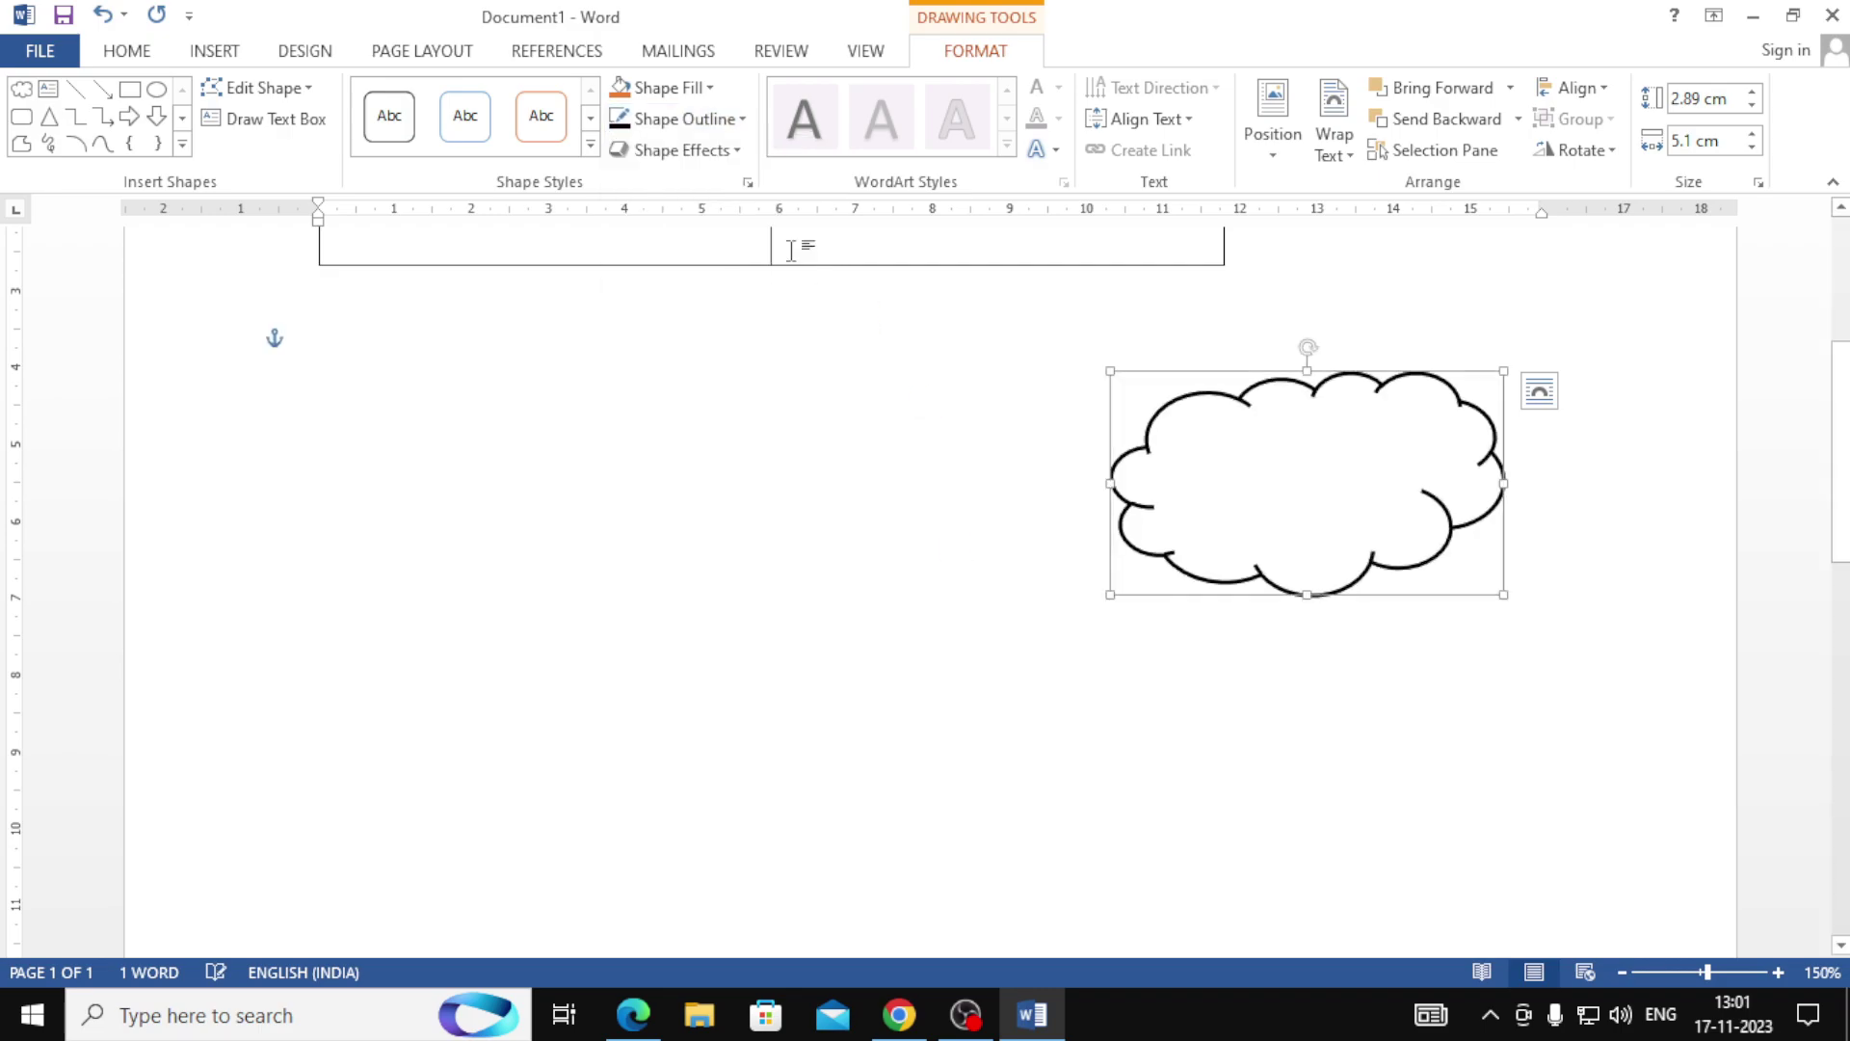
# Look over the cloud's shape effects, from shadow, reflection and glow to soft edges and 3-D rotation, and the available text effects.
pyautogui.click(707, 153)
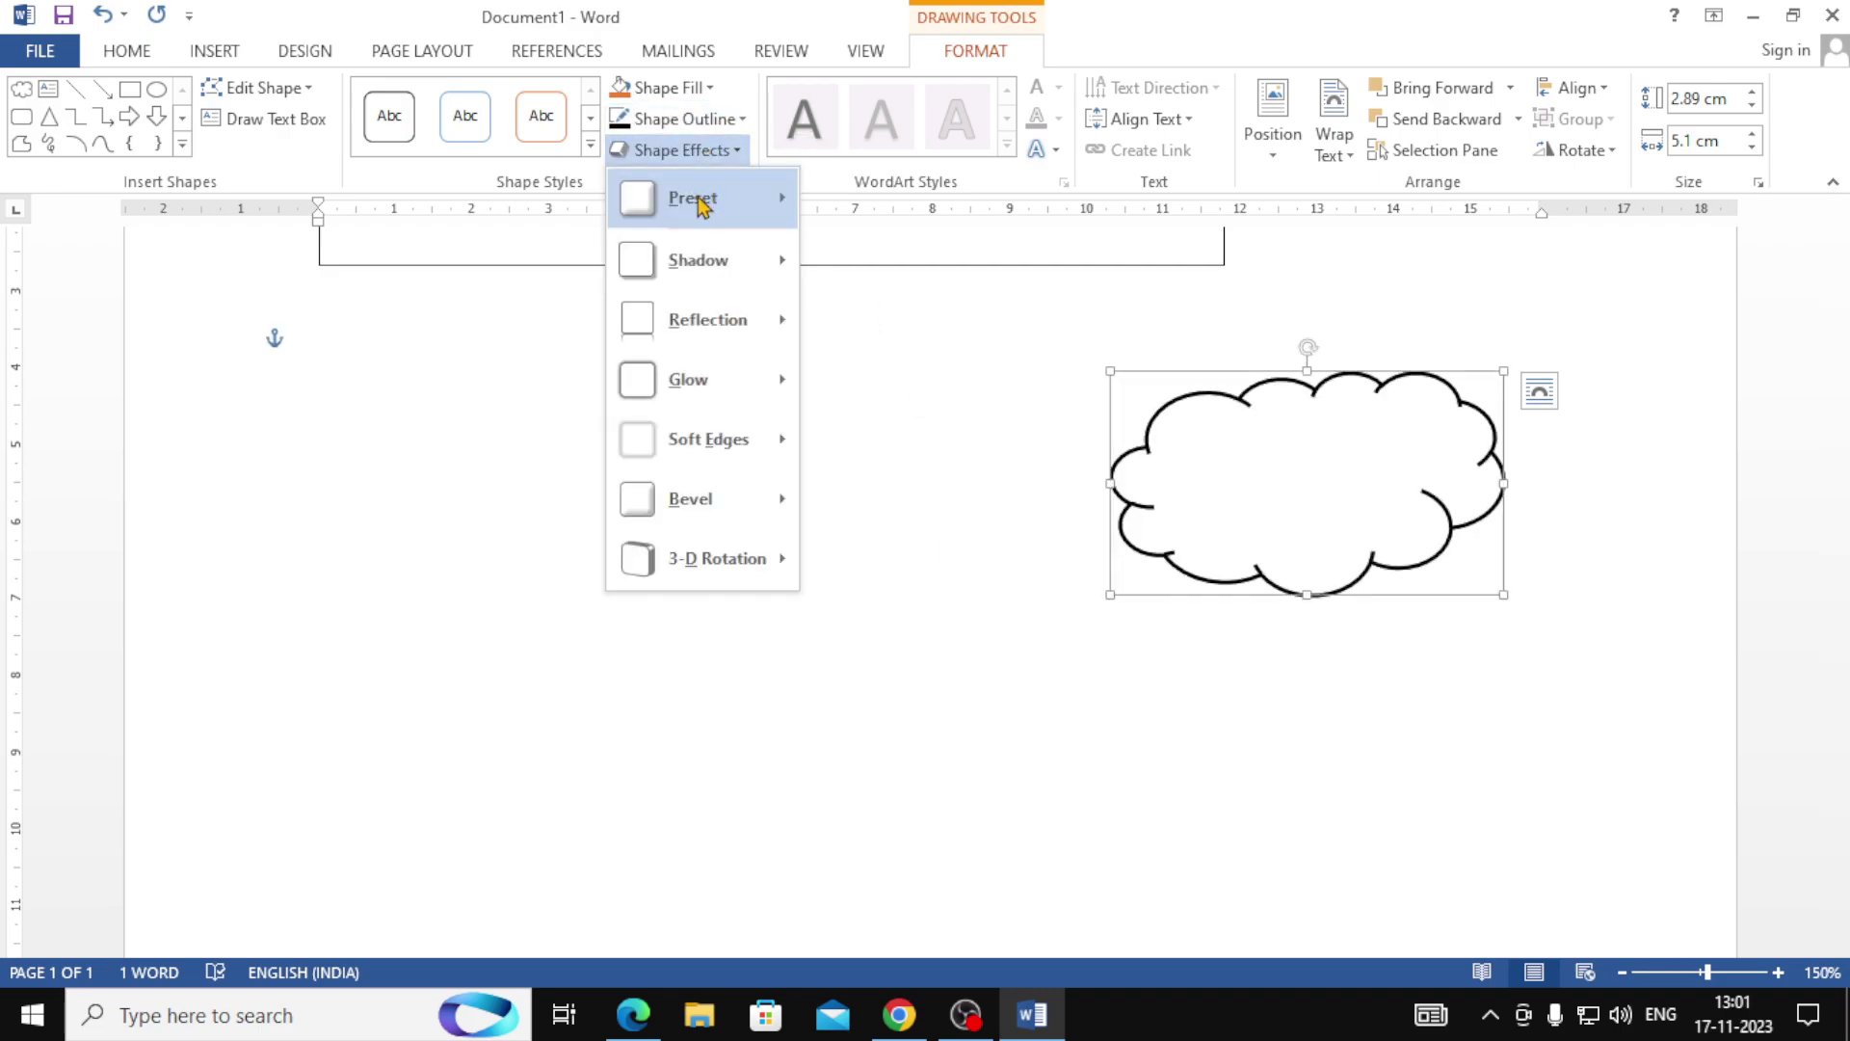
pyautogui.moveTo(723, 282)
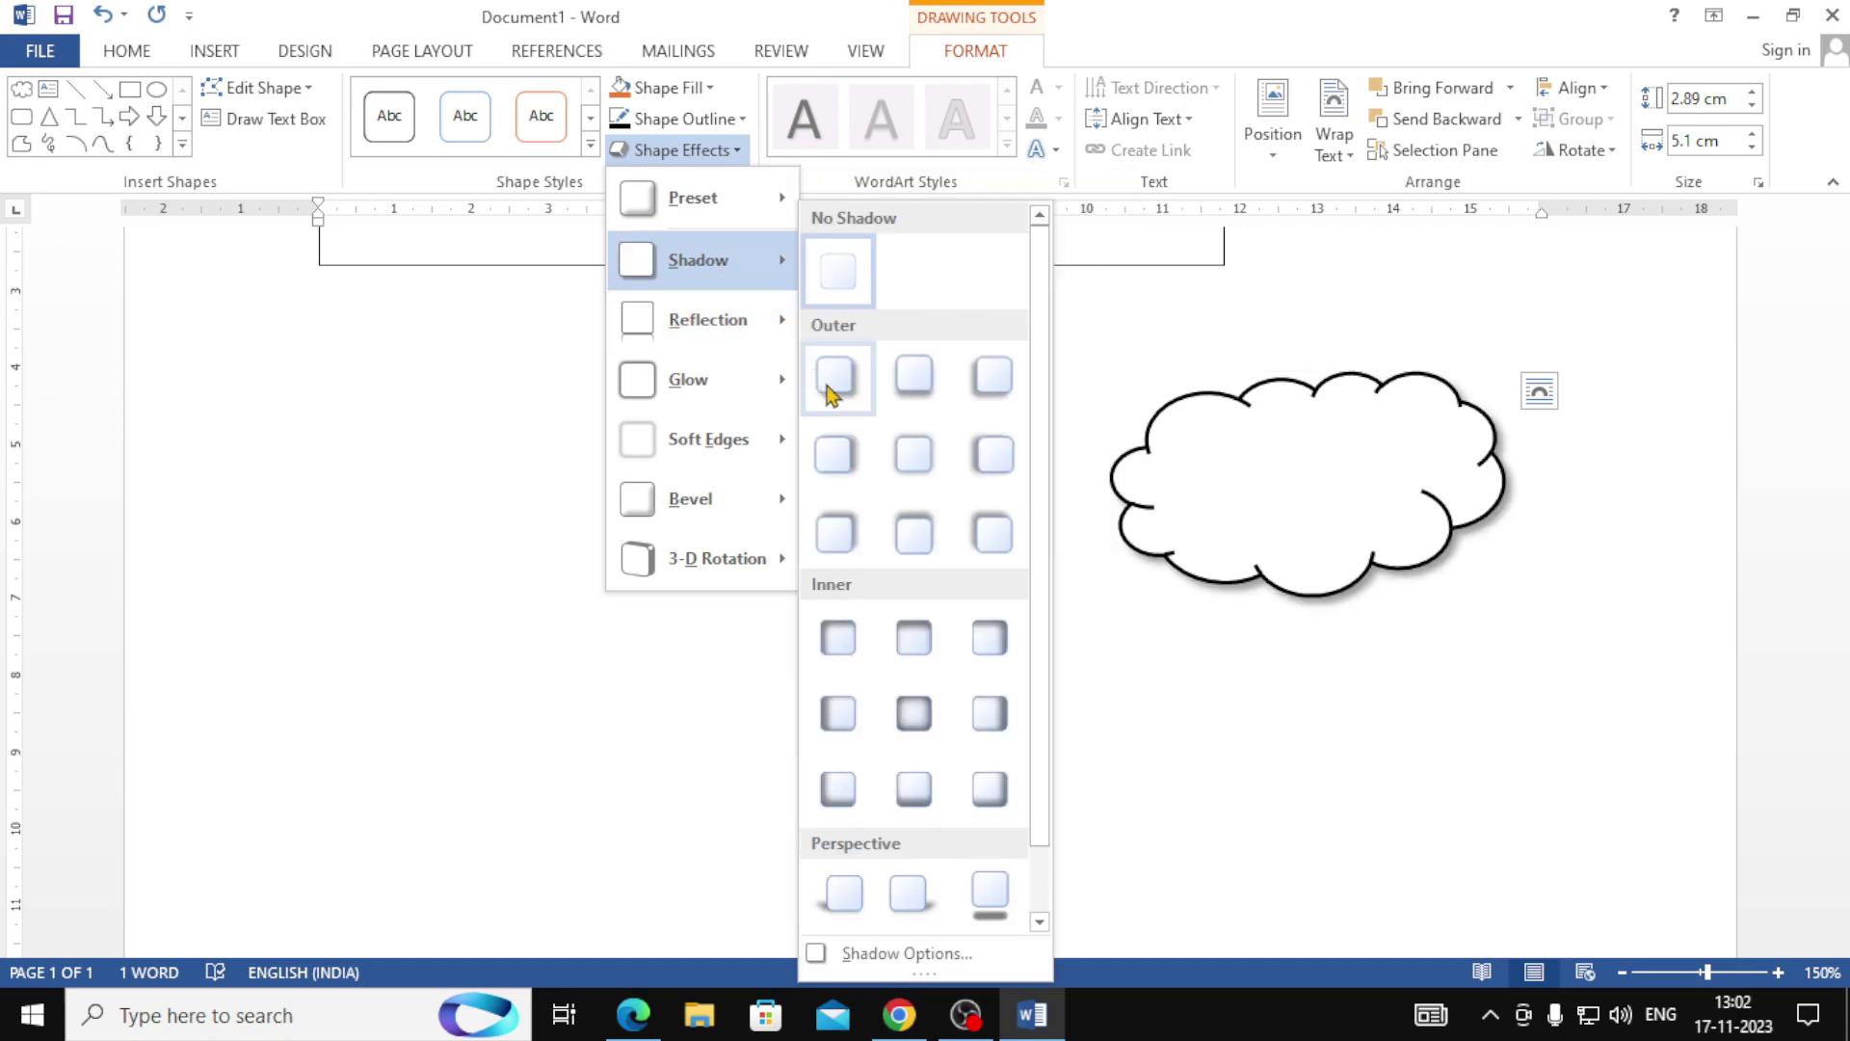
pyautogui.moveTo(713, 328)
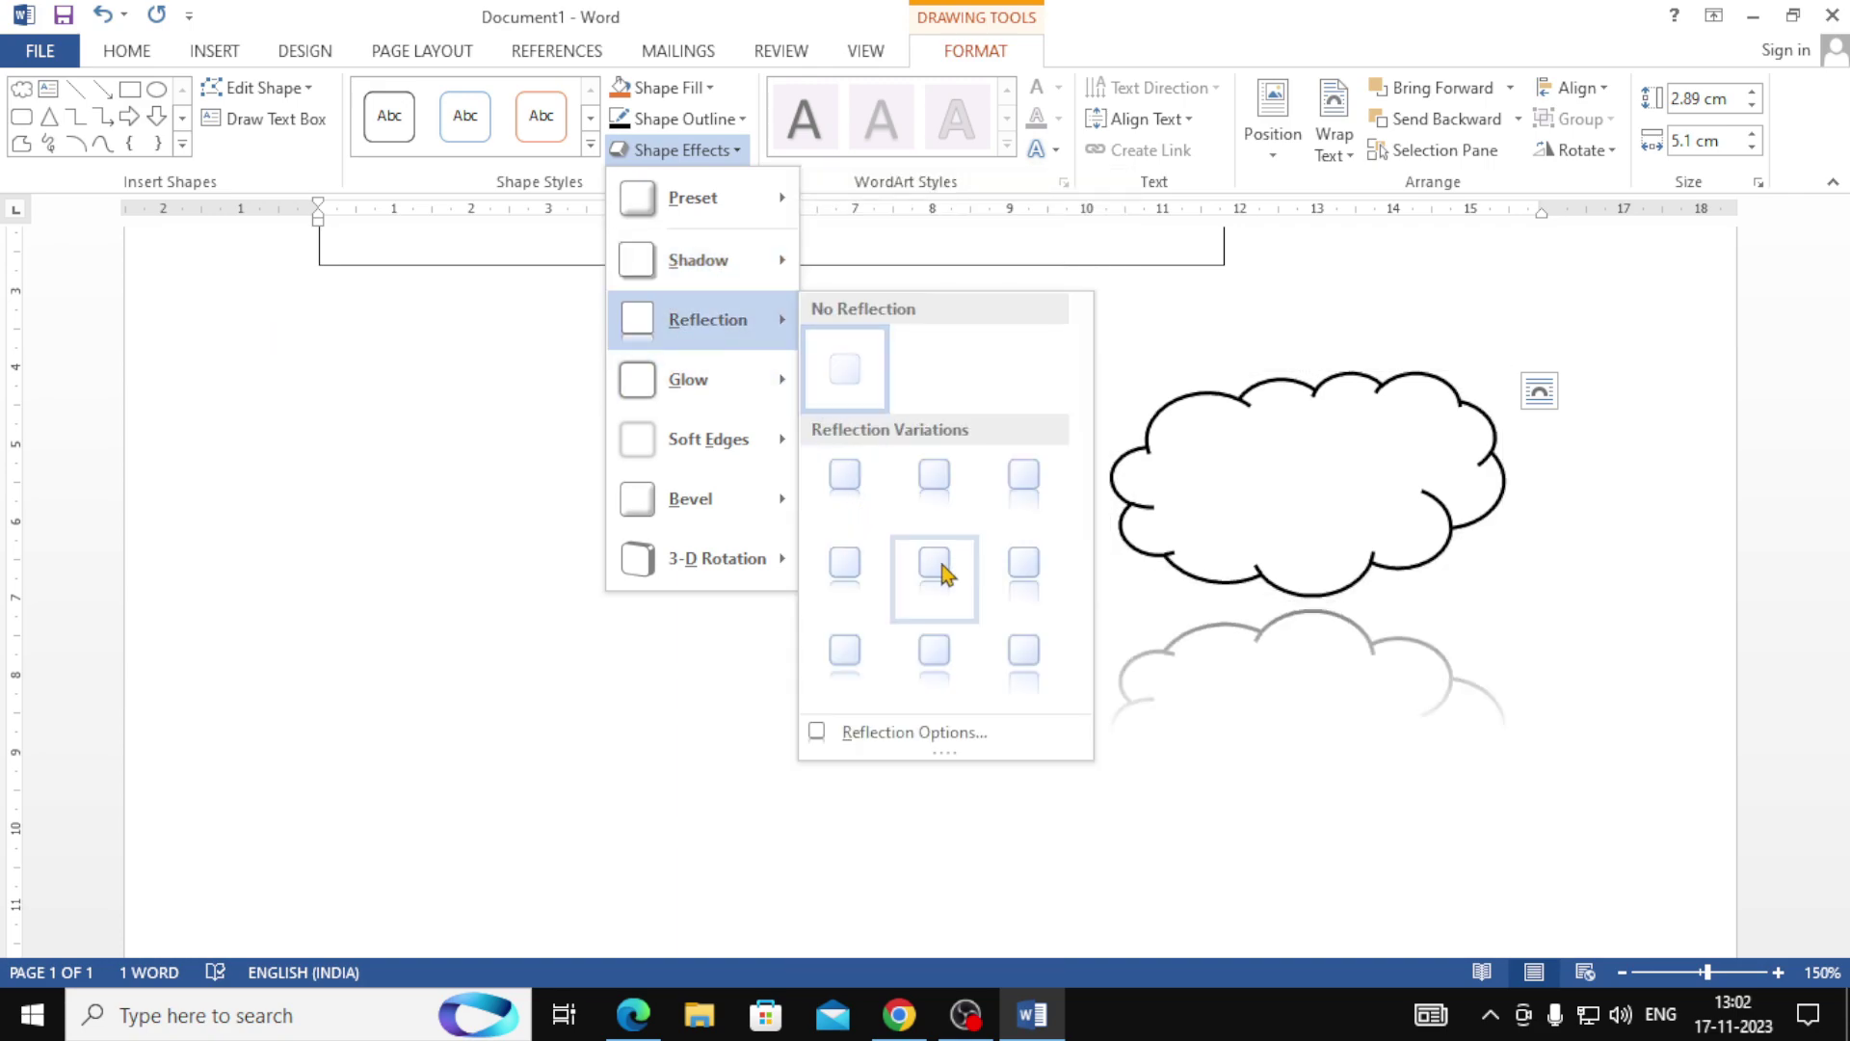
pyautogui.moveTo(727, 386)
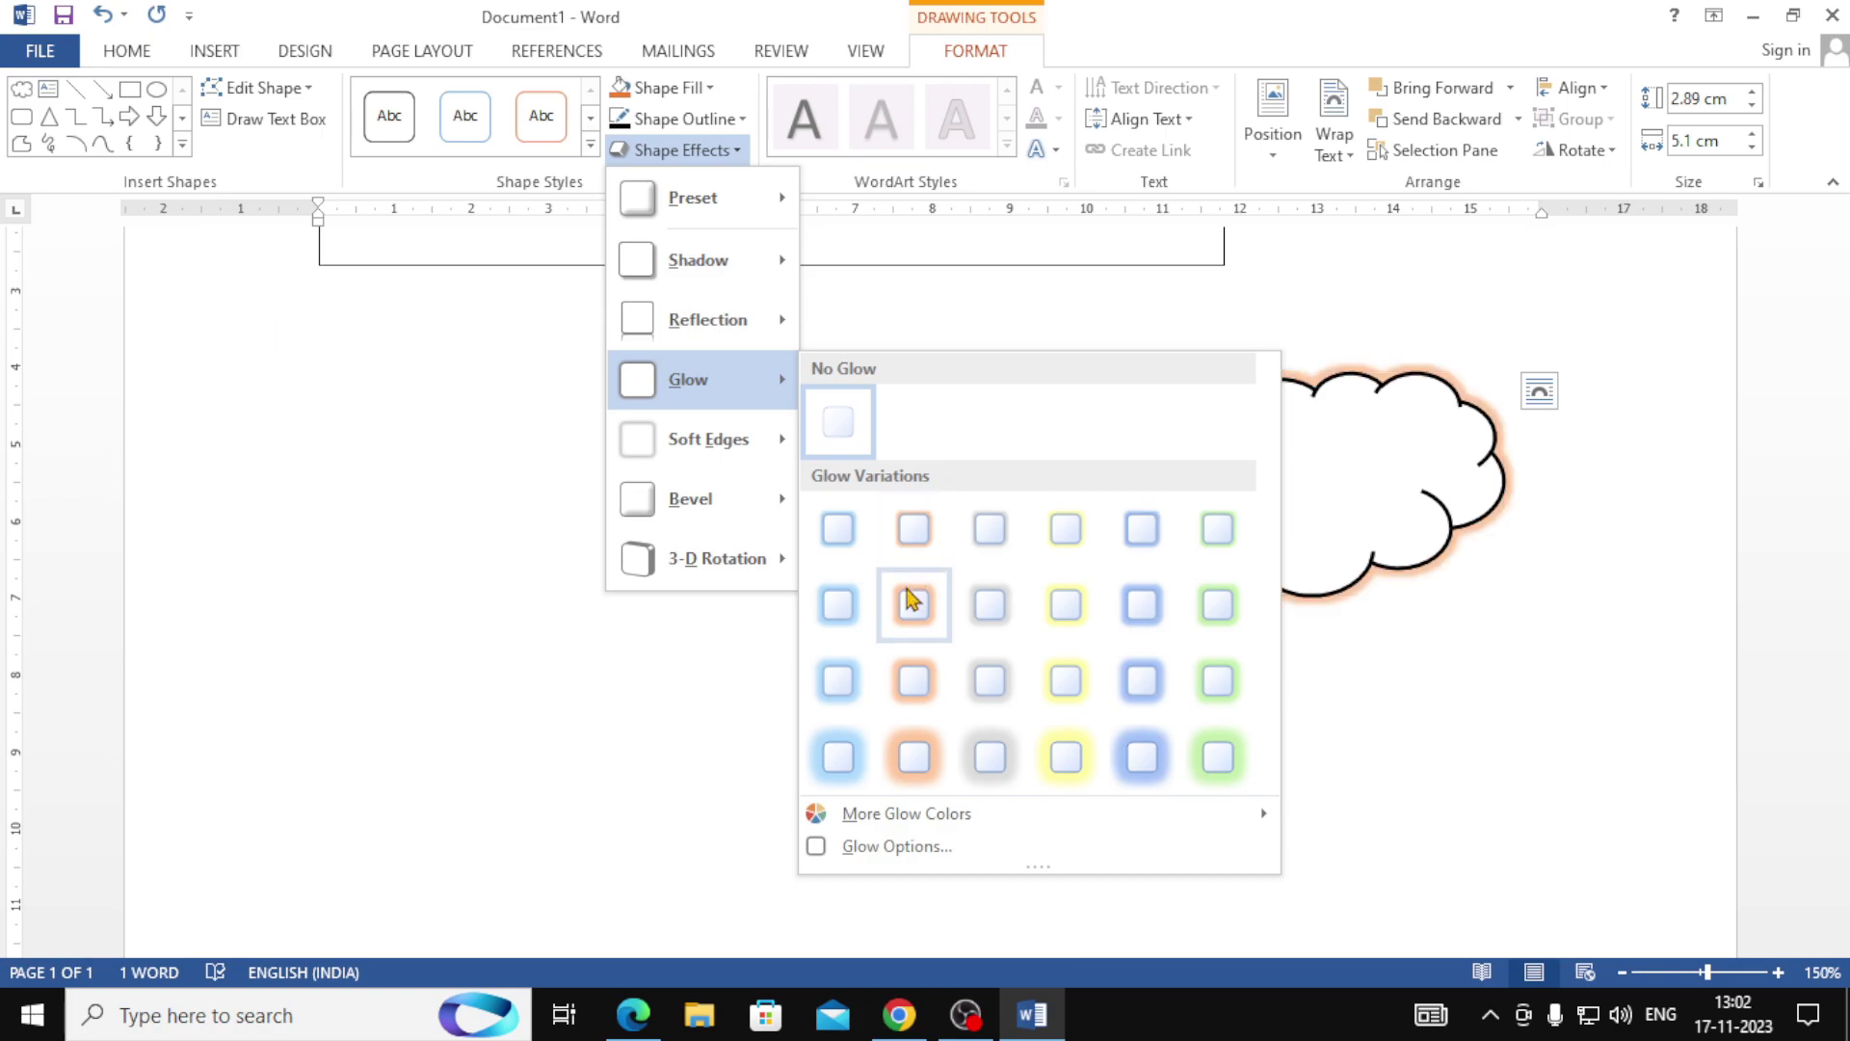
pyautogui.moveTo(731, 442)
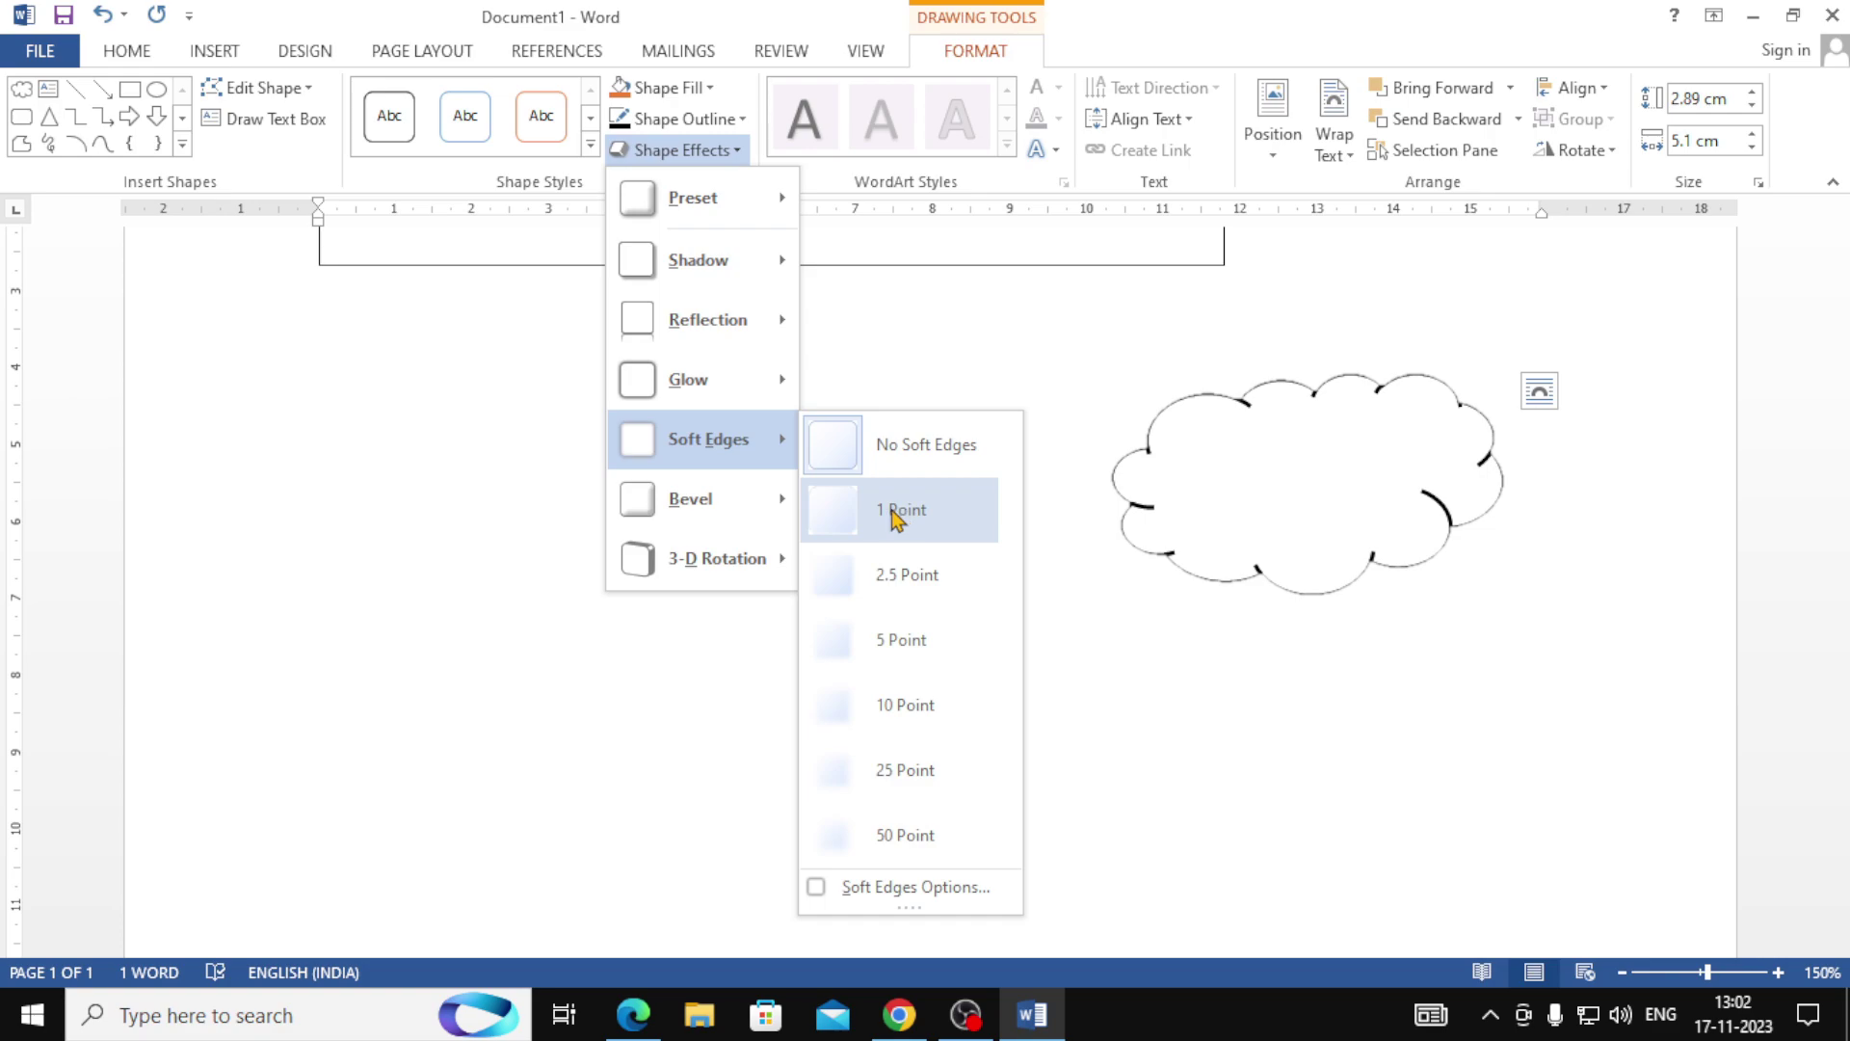
pyautogui.moveTo(761, 576)
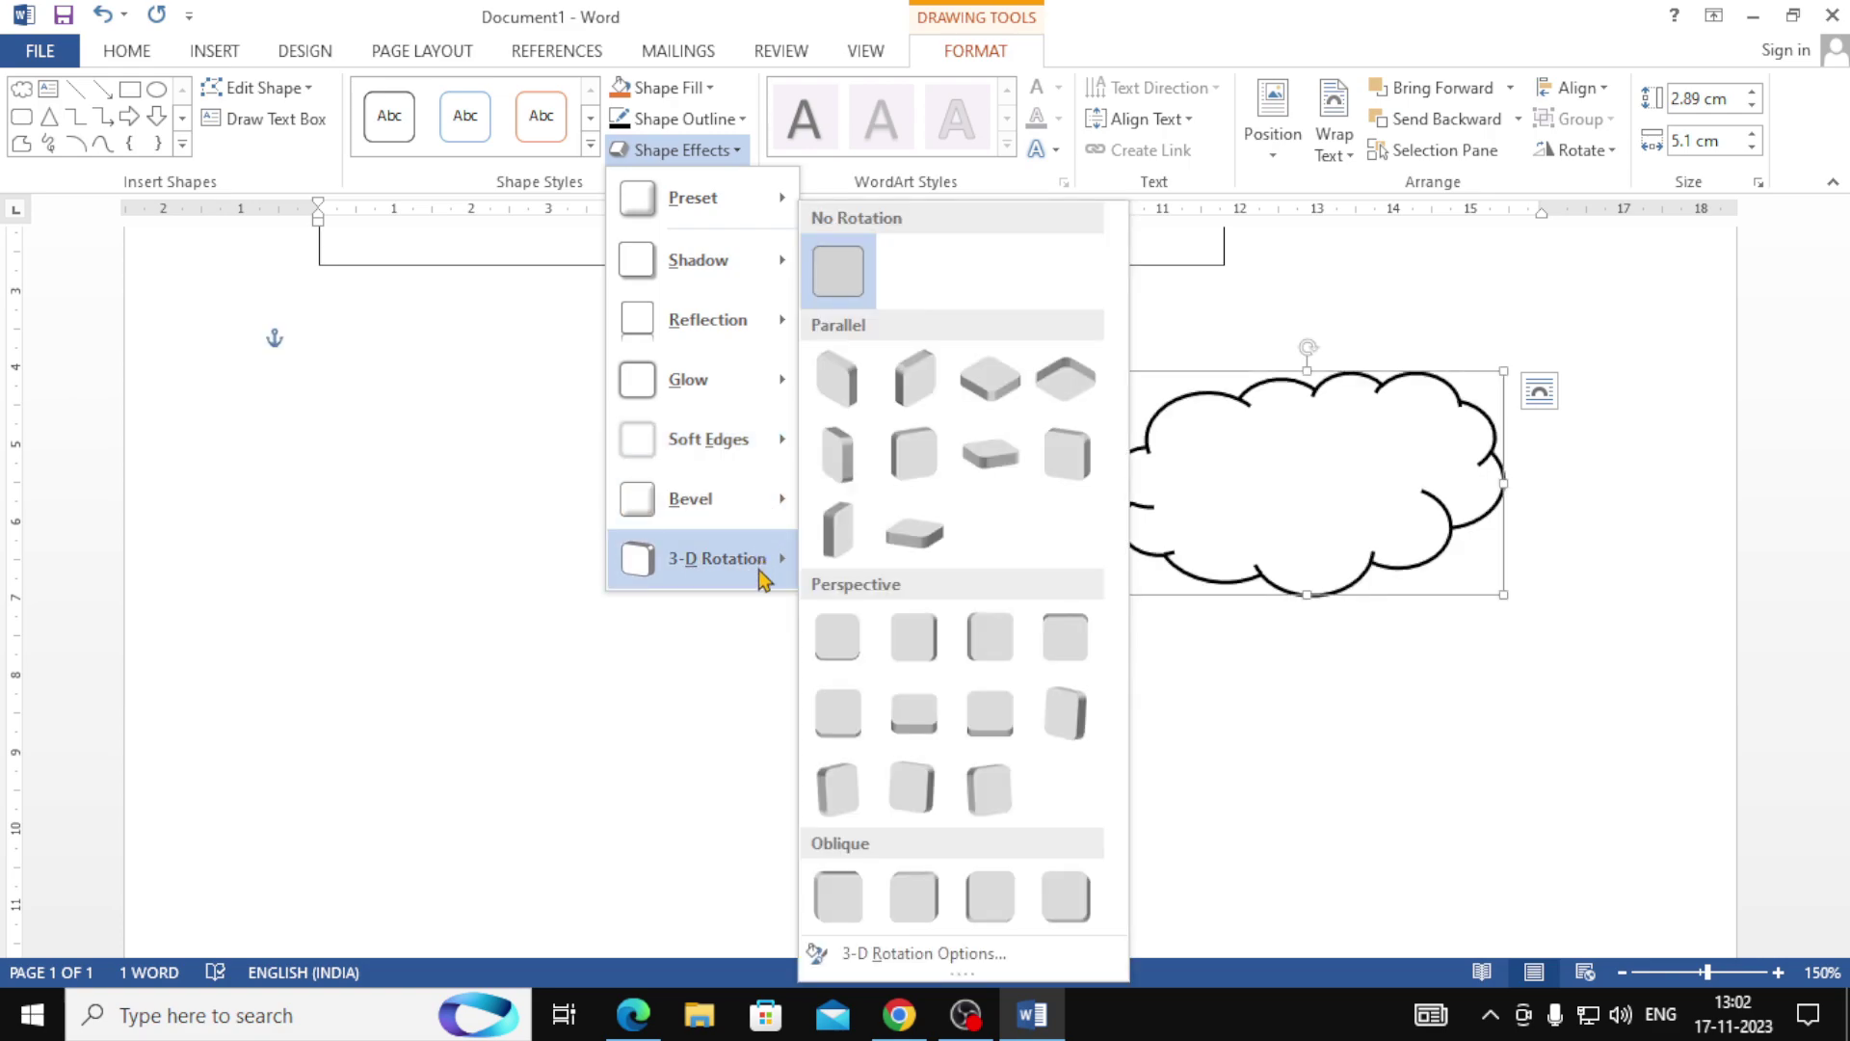
pyautogui.click(474, 453)
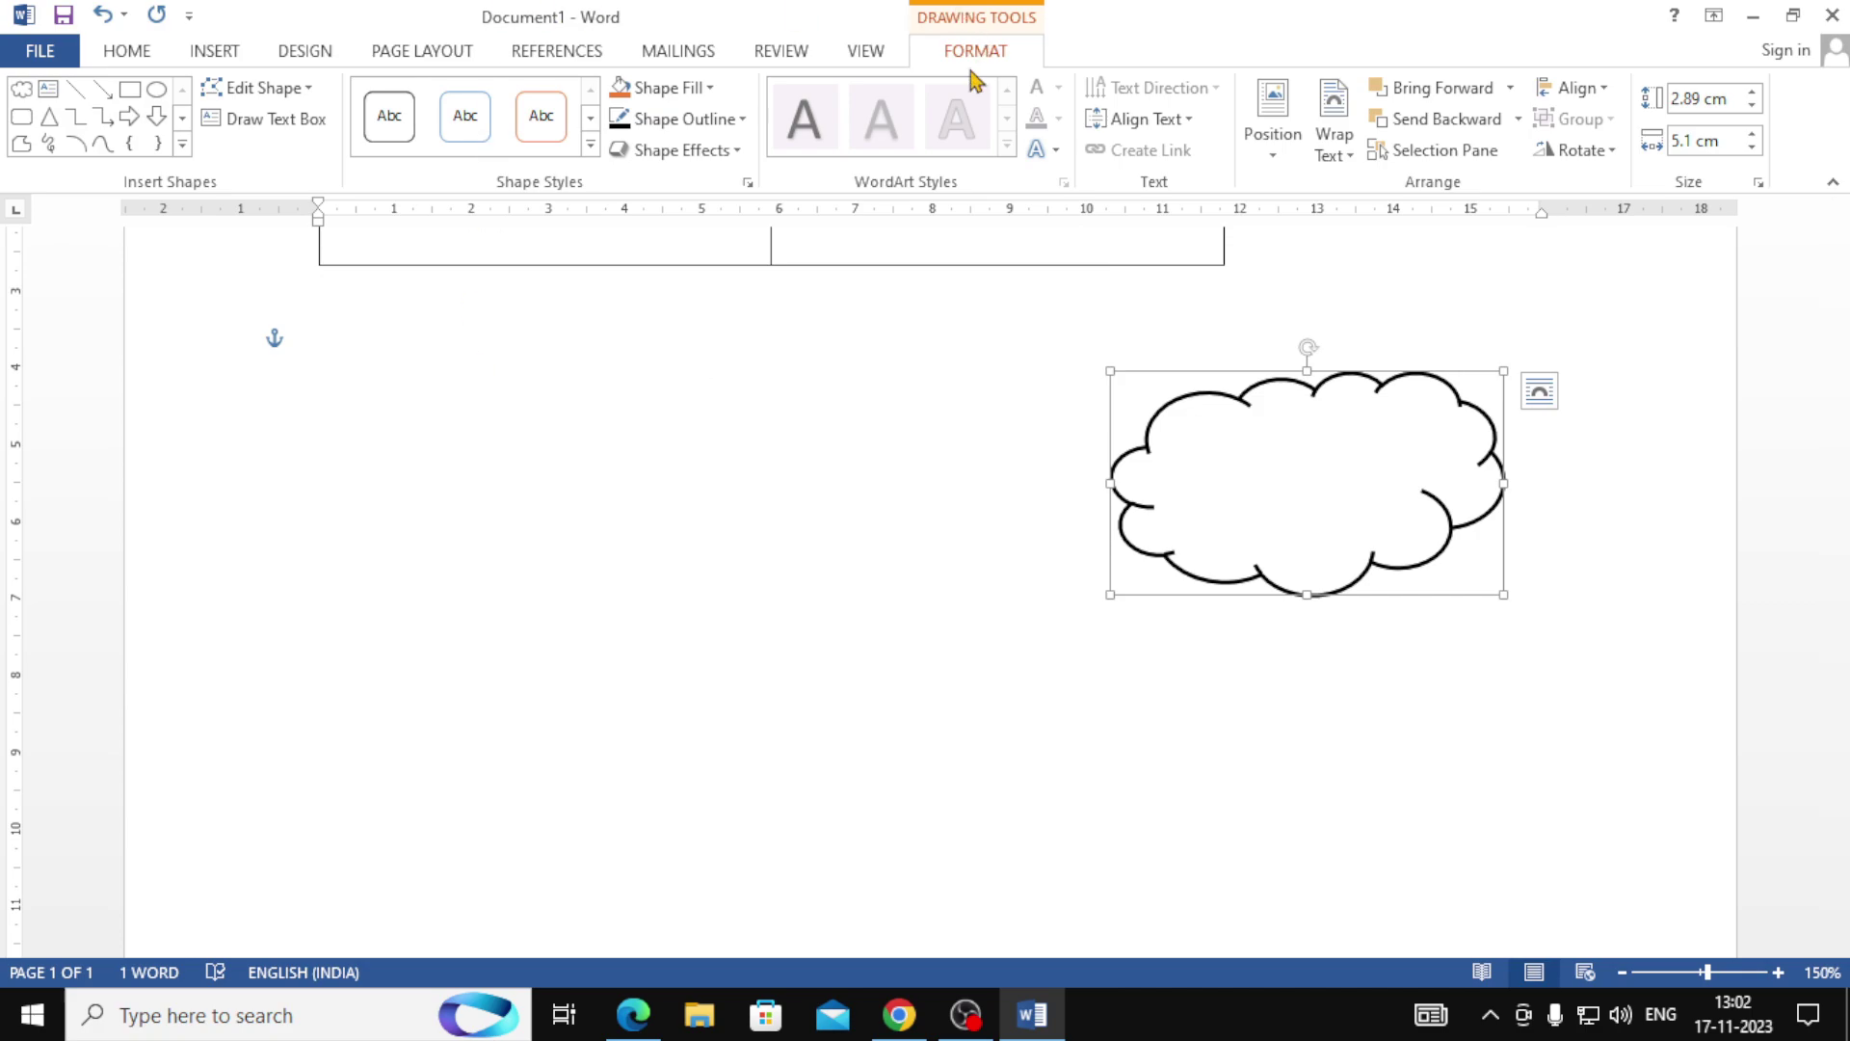
pyautogui.click(1050, 154)
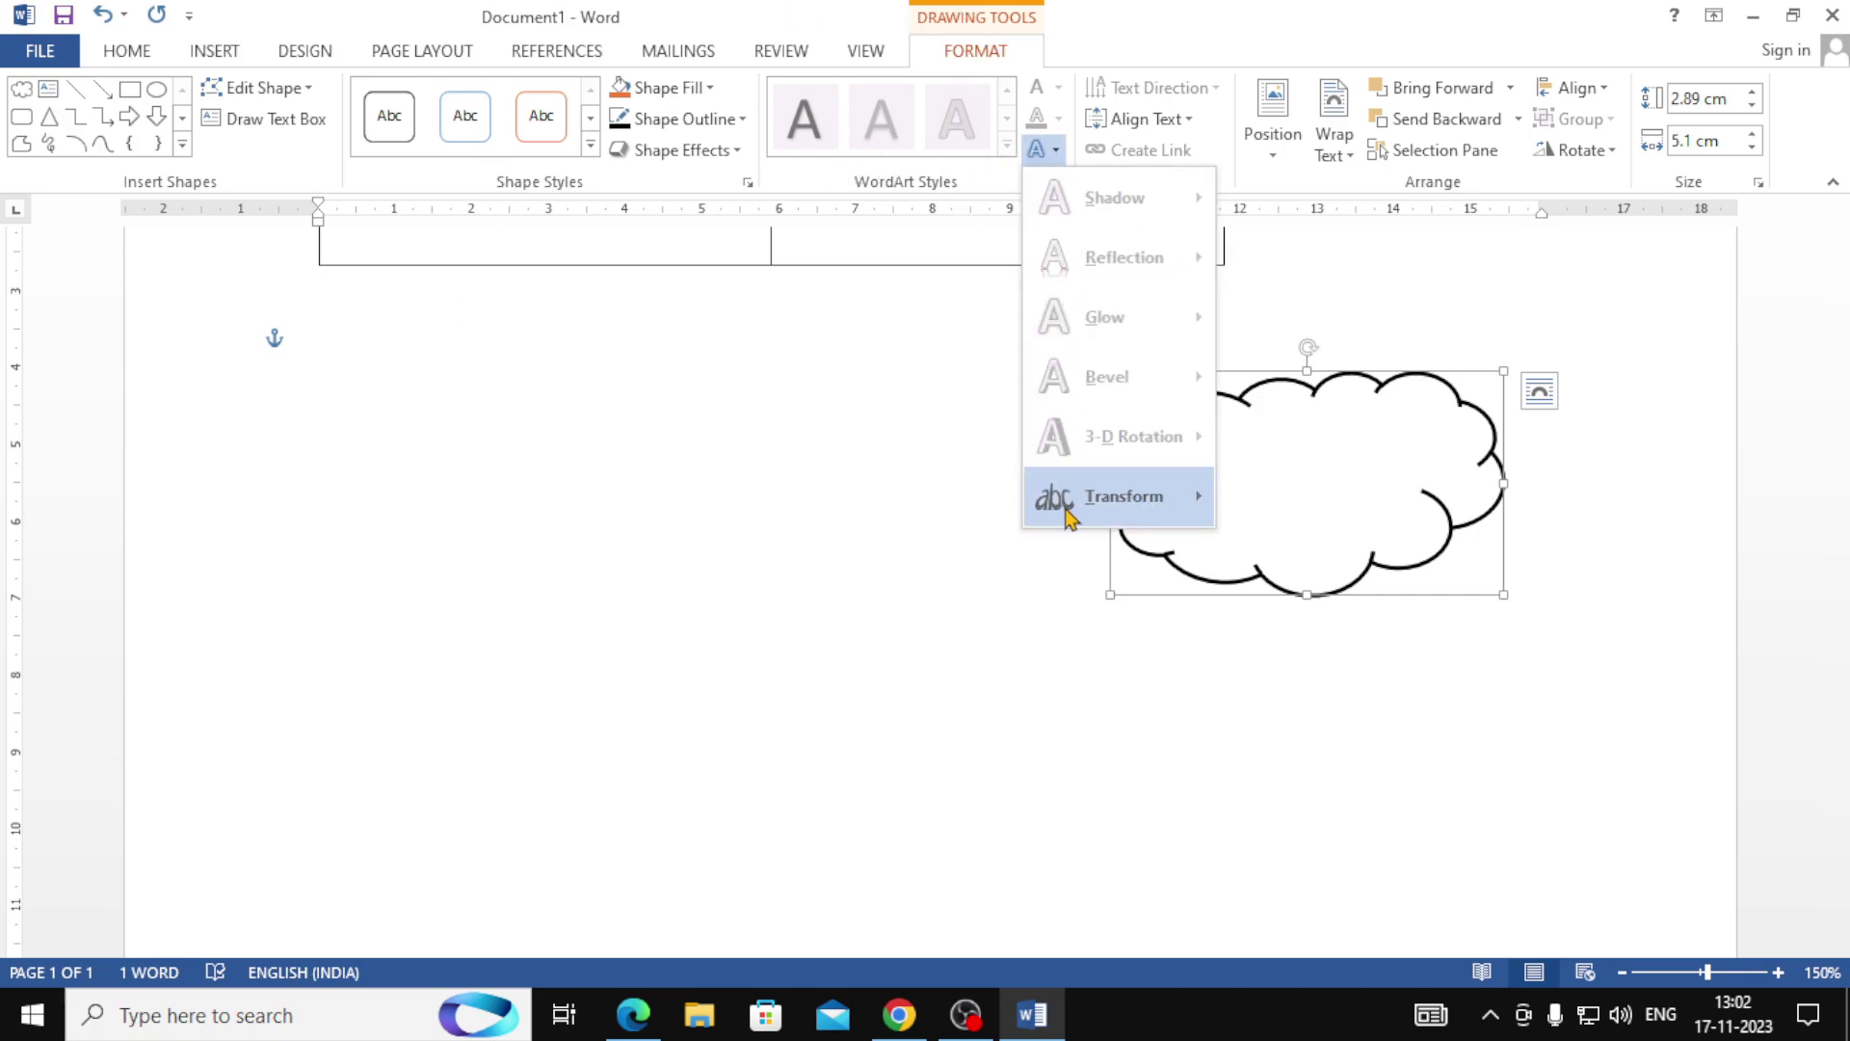
pyautogui.moveTo(1069, 518)
pyautogui.click(1057, 650)
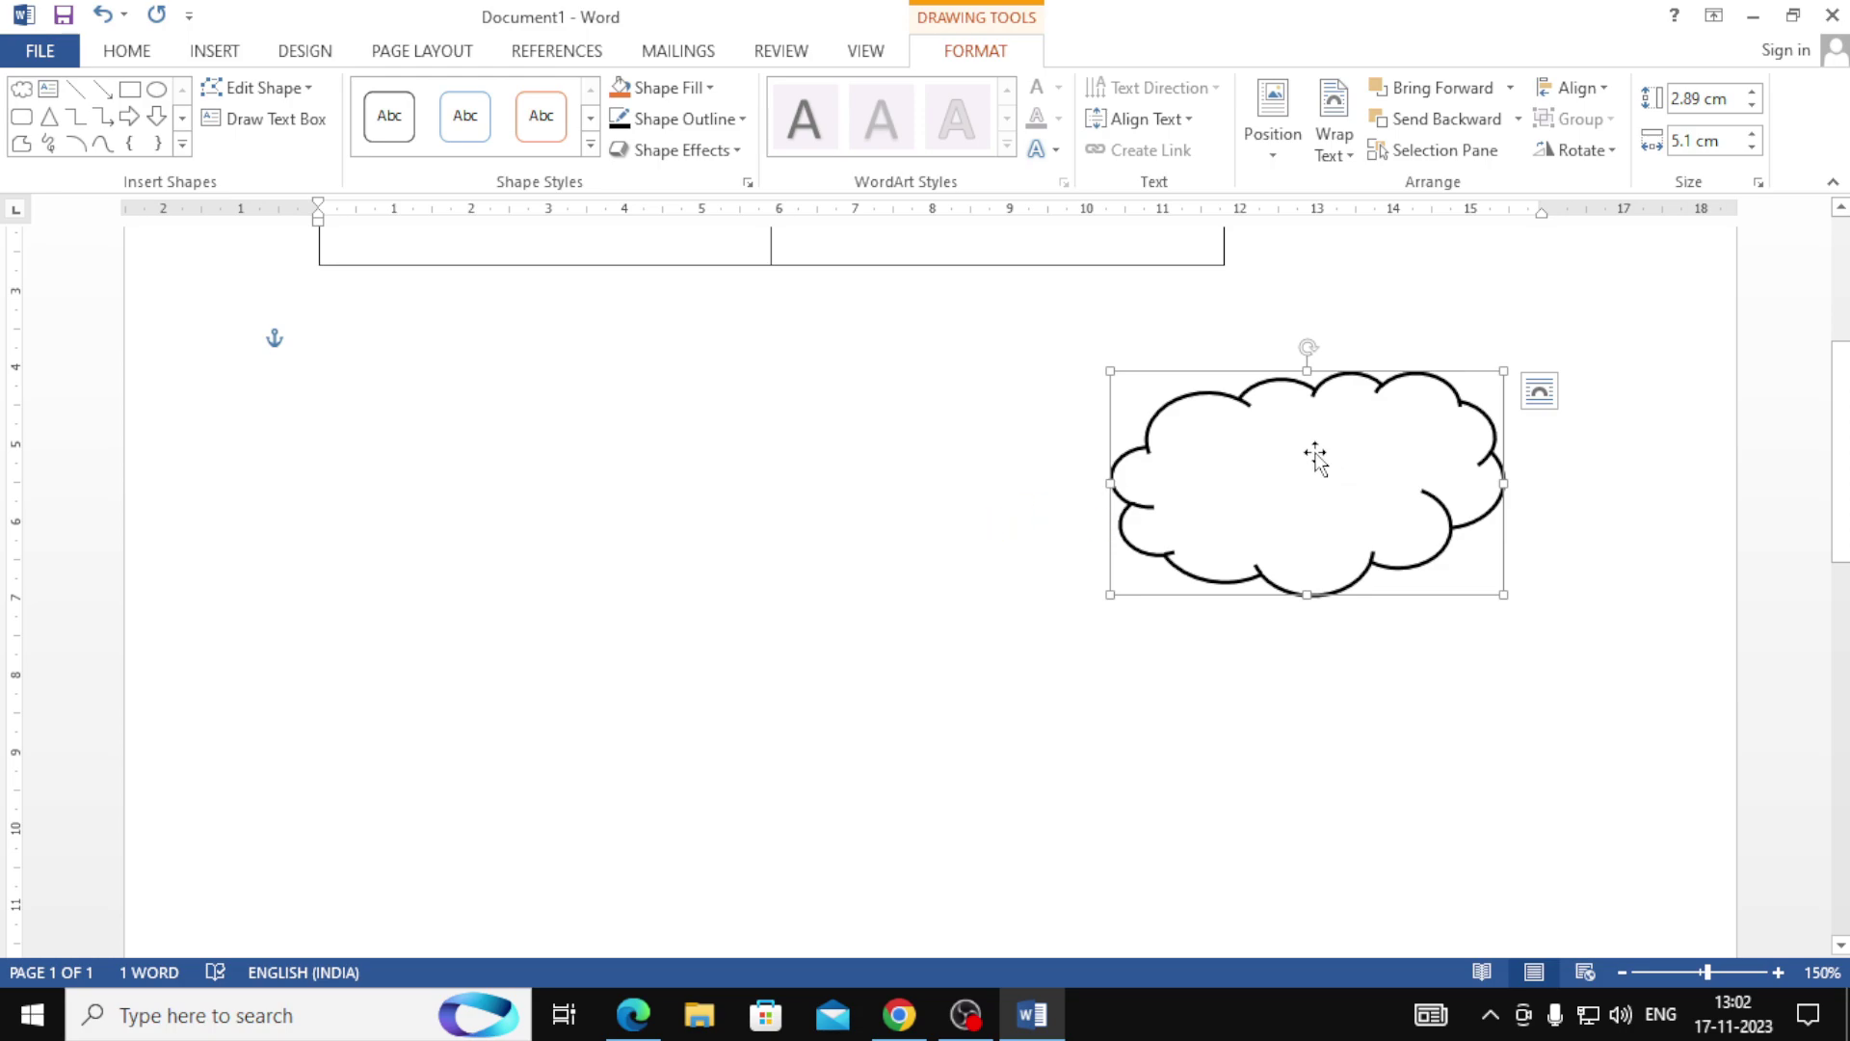
# Move the cloud to the middle of the page below the table and add the text "Cloud" inside it.
pyautogui.moveTo(1268, 458); pyautogui.dragTo(809, 479)
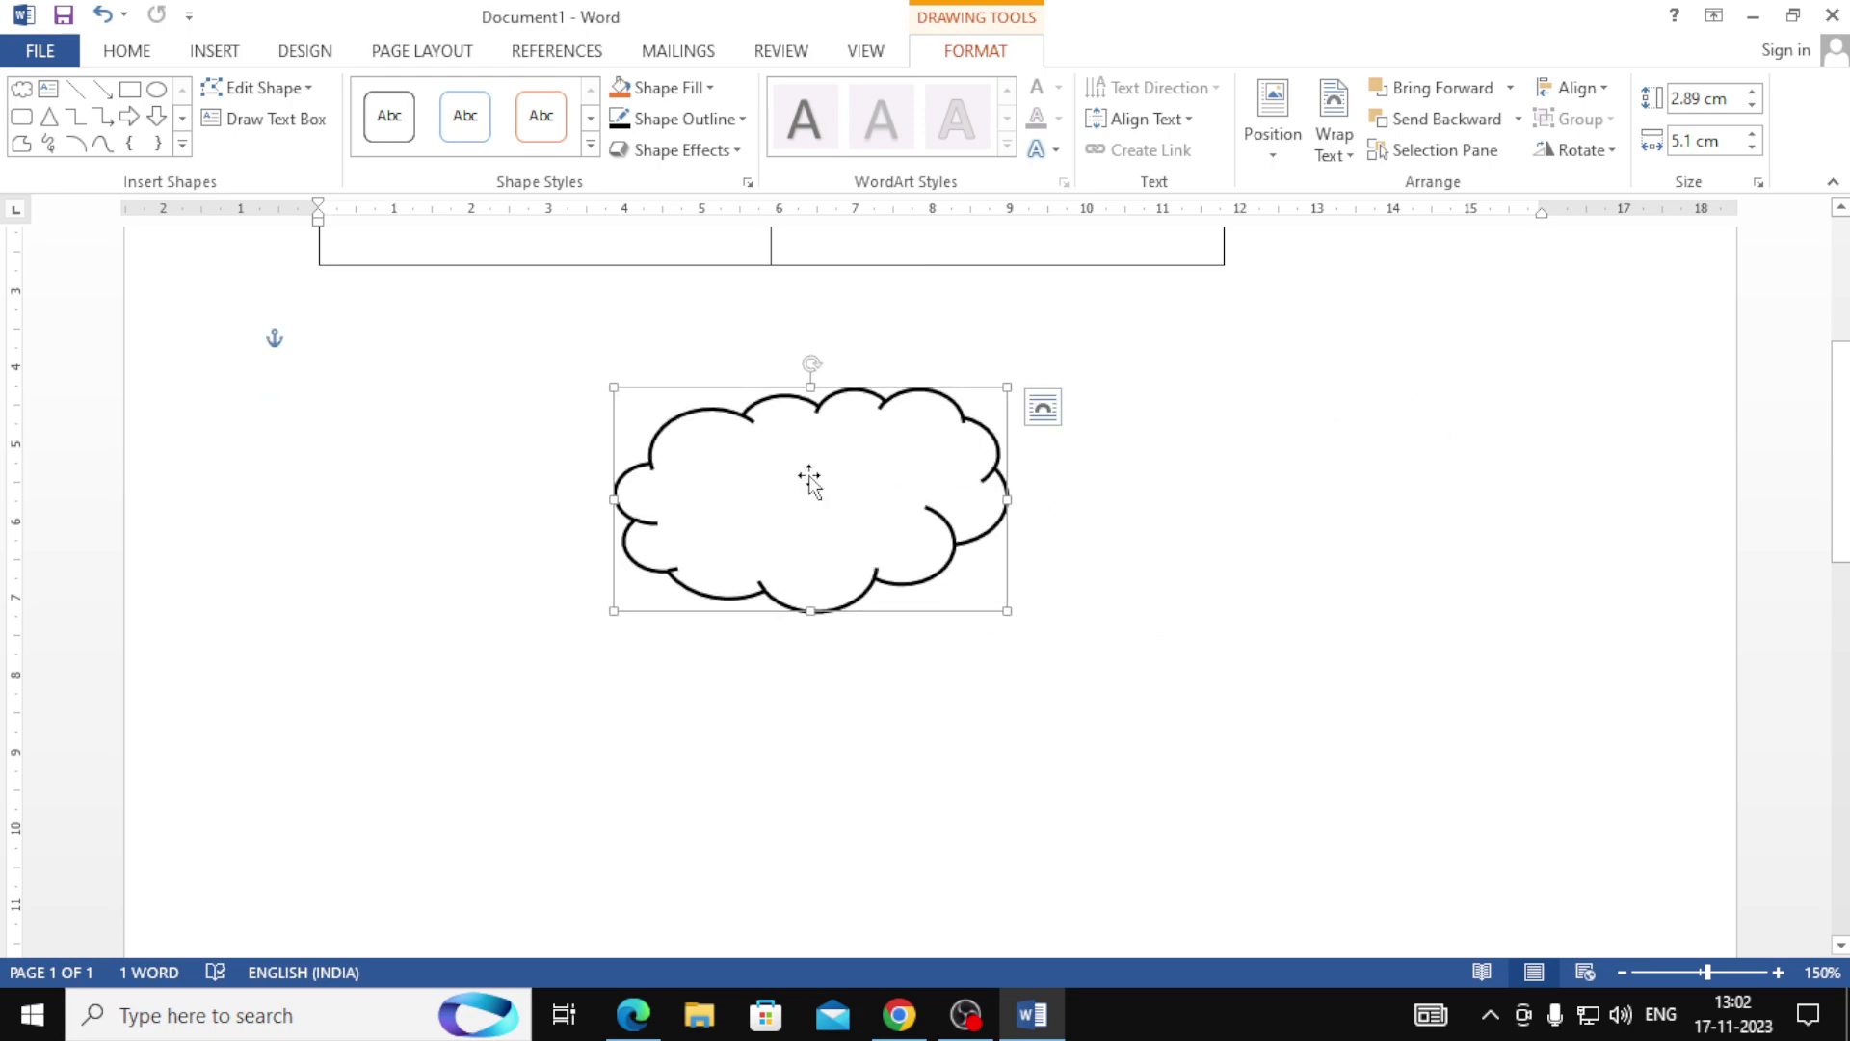
pyautogui.rightClick(810, 479)
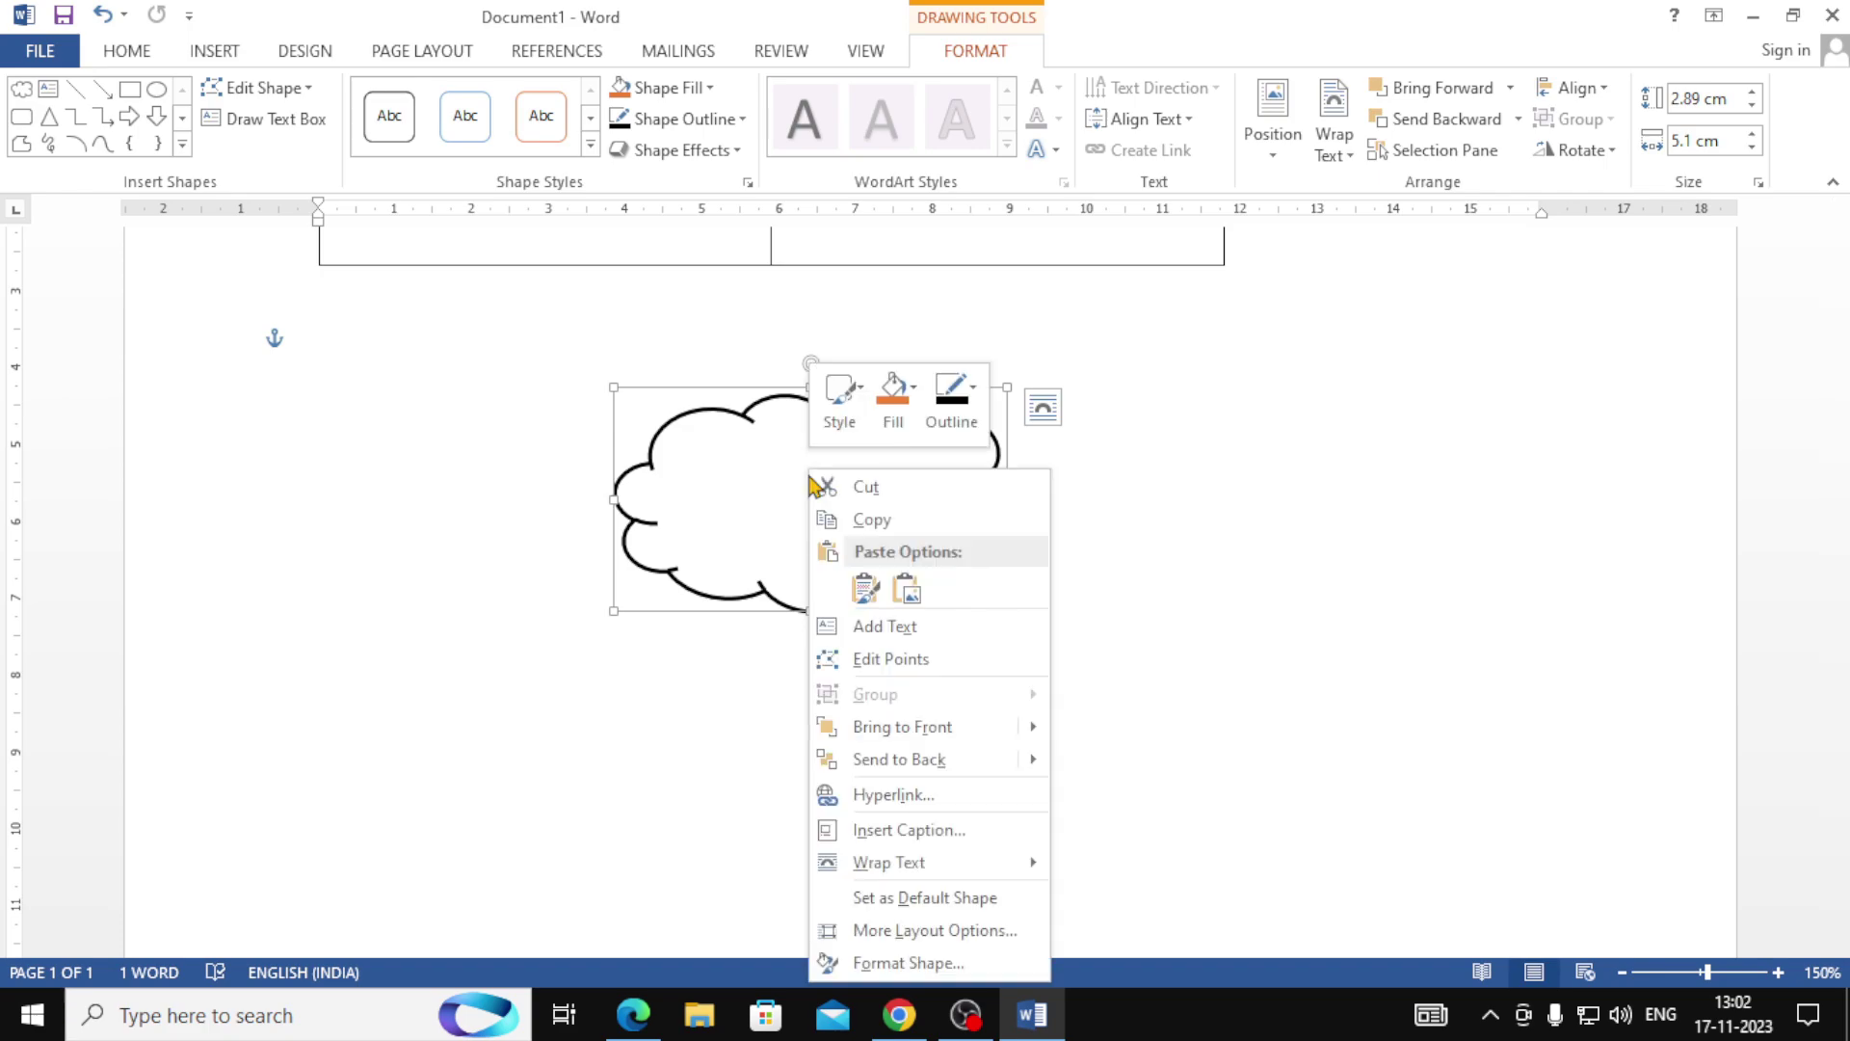
pyautogui.click(945, 627)
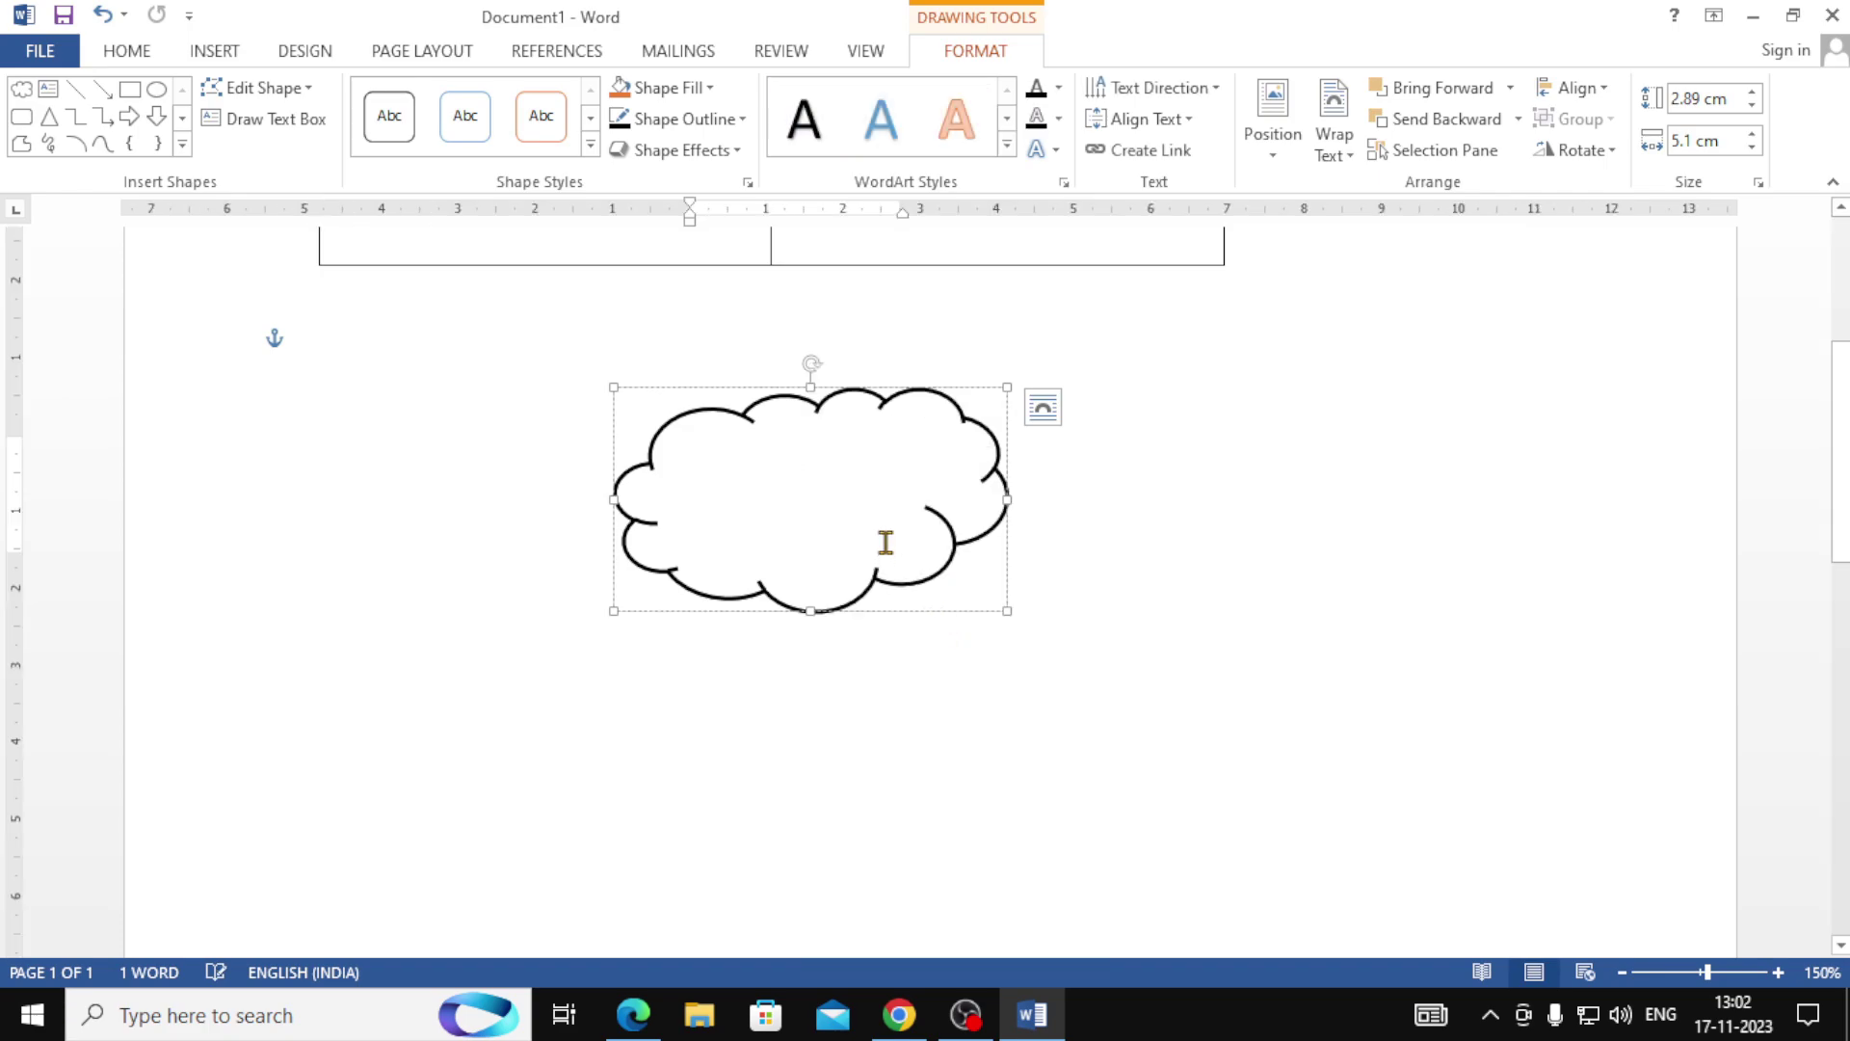
pyautogui.write('Cloud')
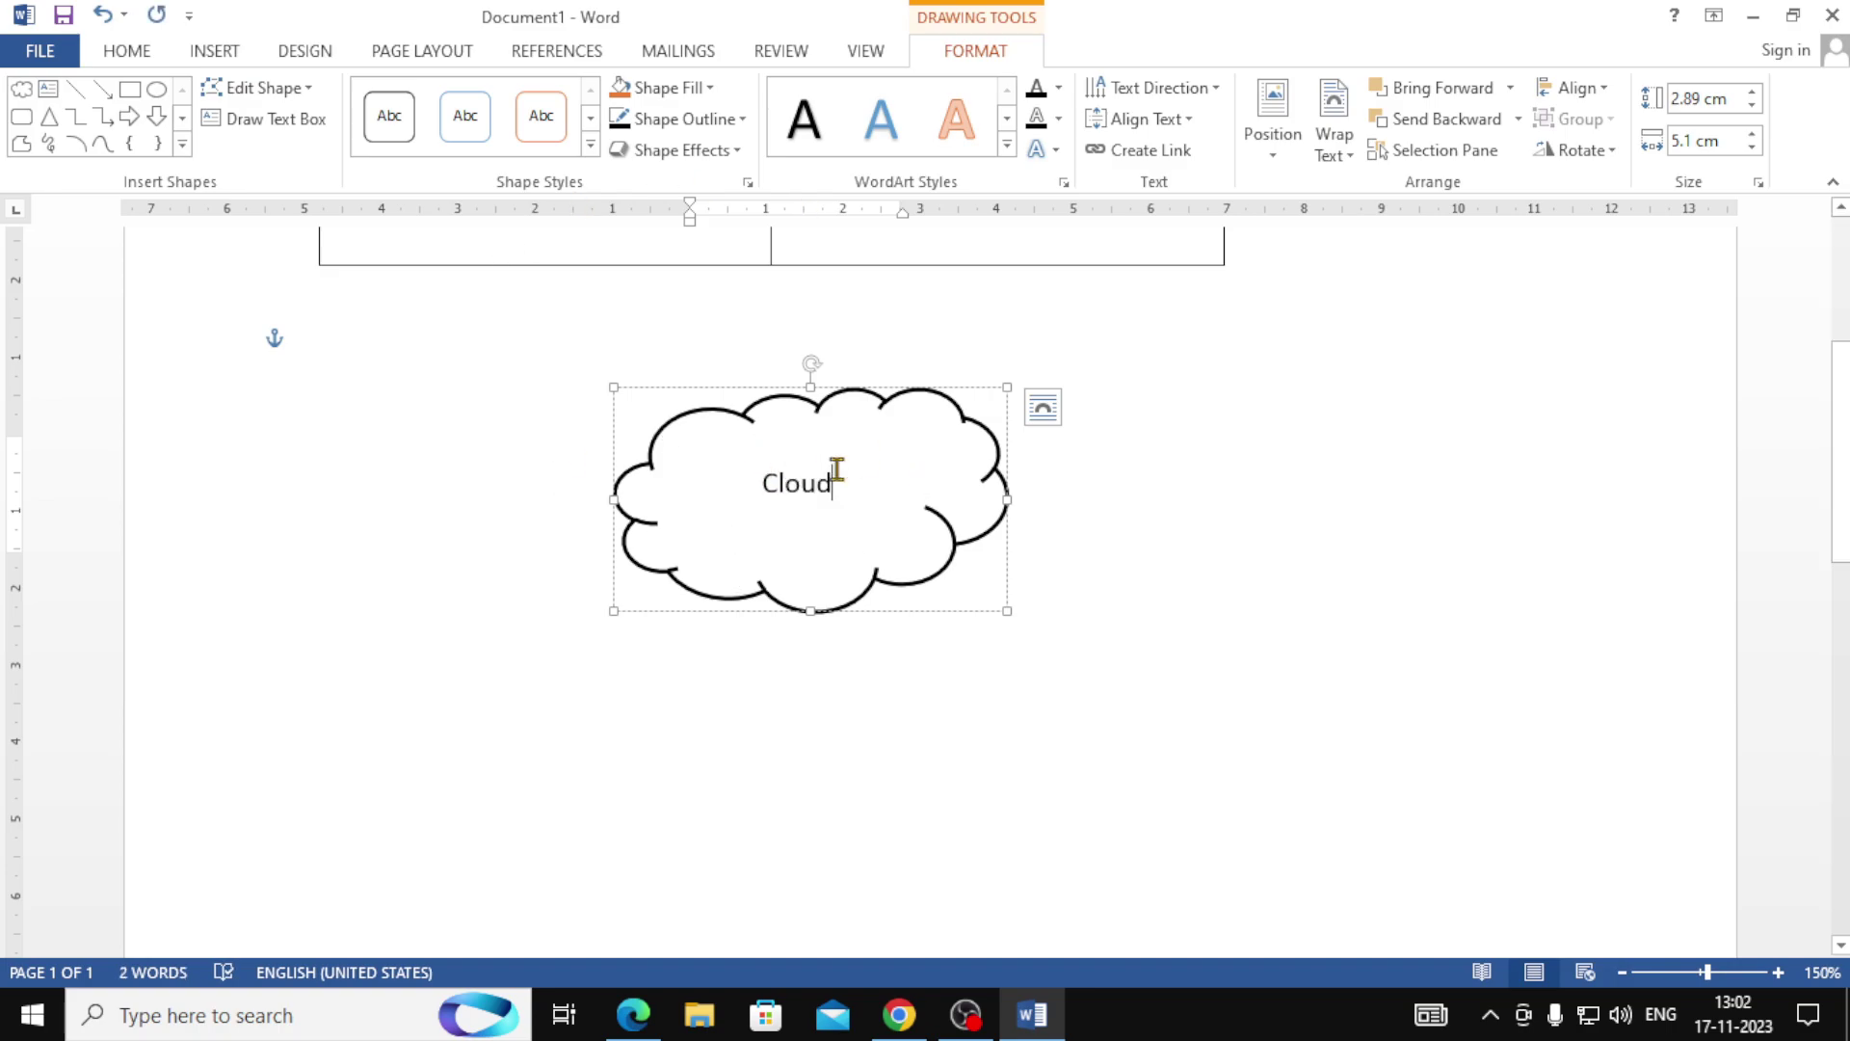
pyautogui.click(1046, 518)
# Apply the solid gold WordArt style from the first row of styles to the word "Cloud" inside the cloud shape.
pyautogui.moveTo(774, 486); pyautogui.dragTo(897, 489)
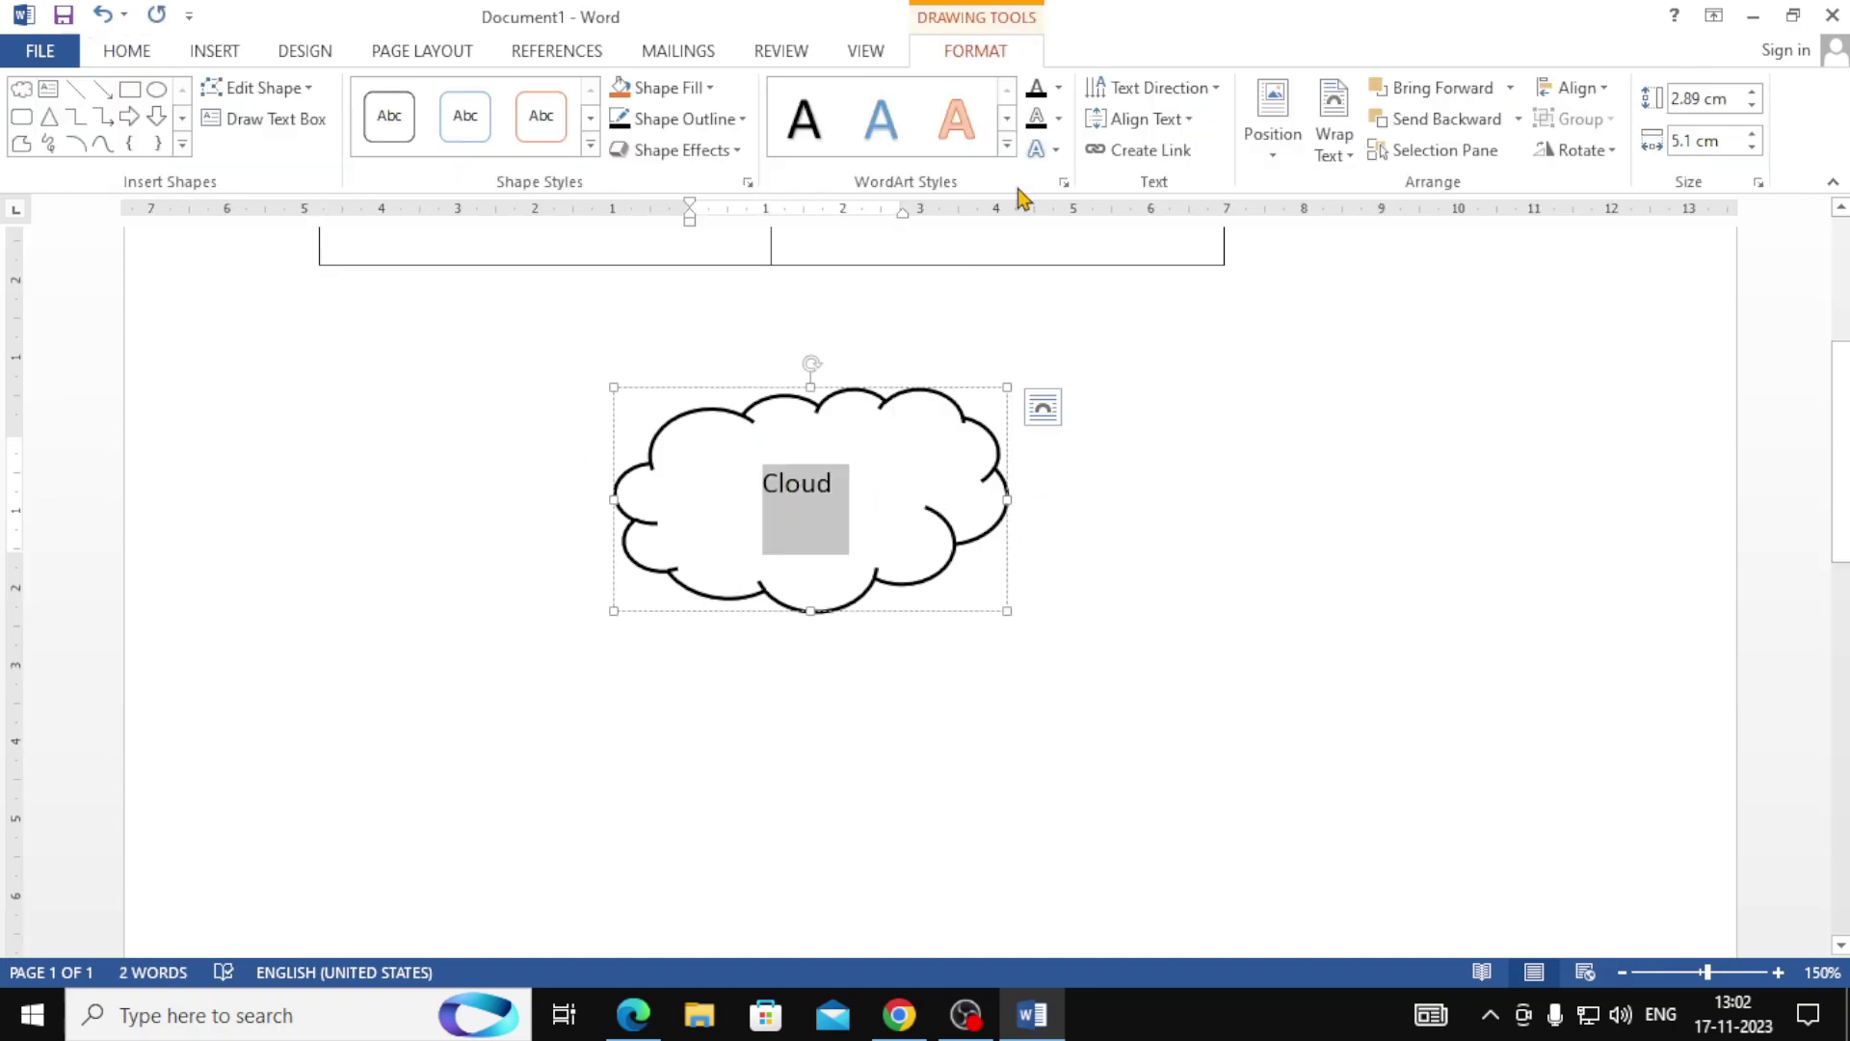
pyautogui.click(1007, 145)
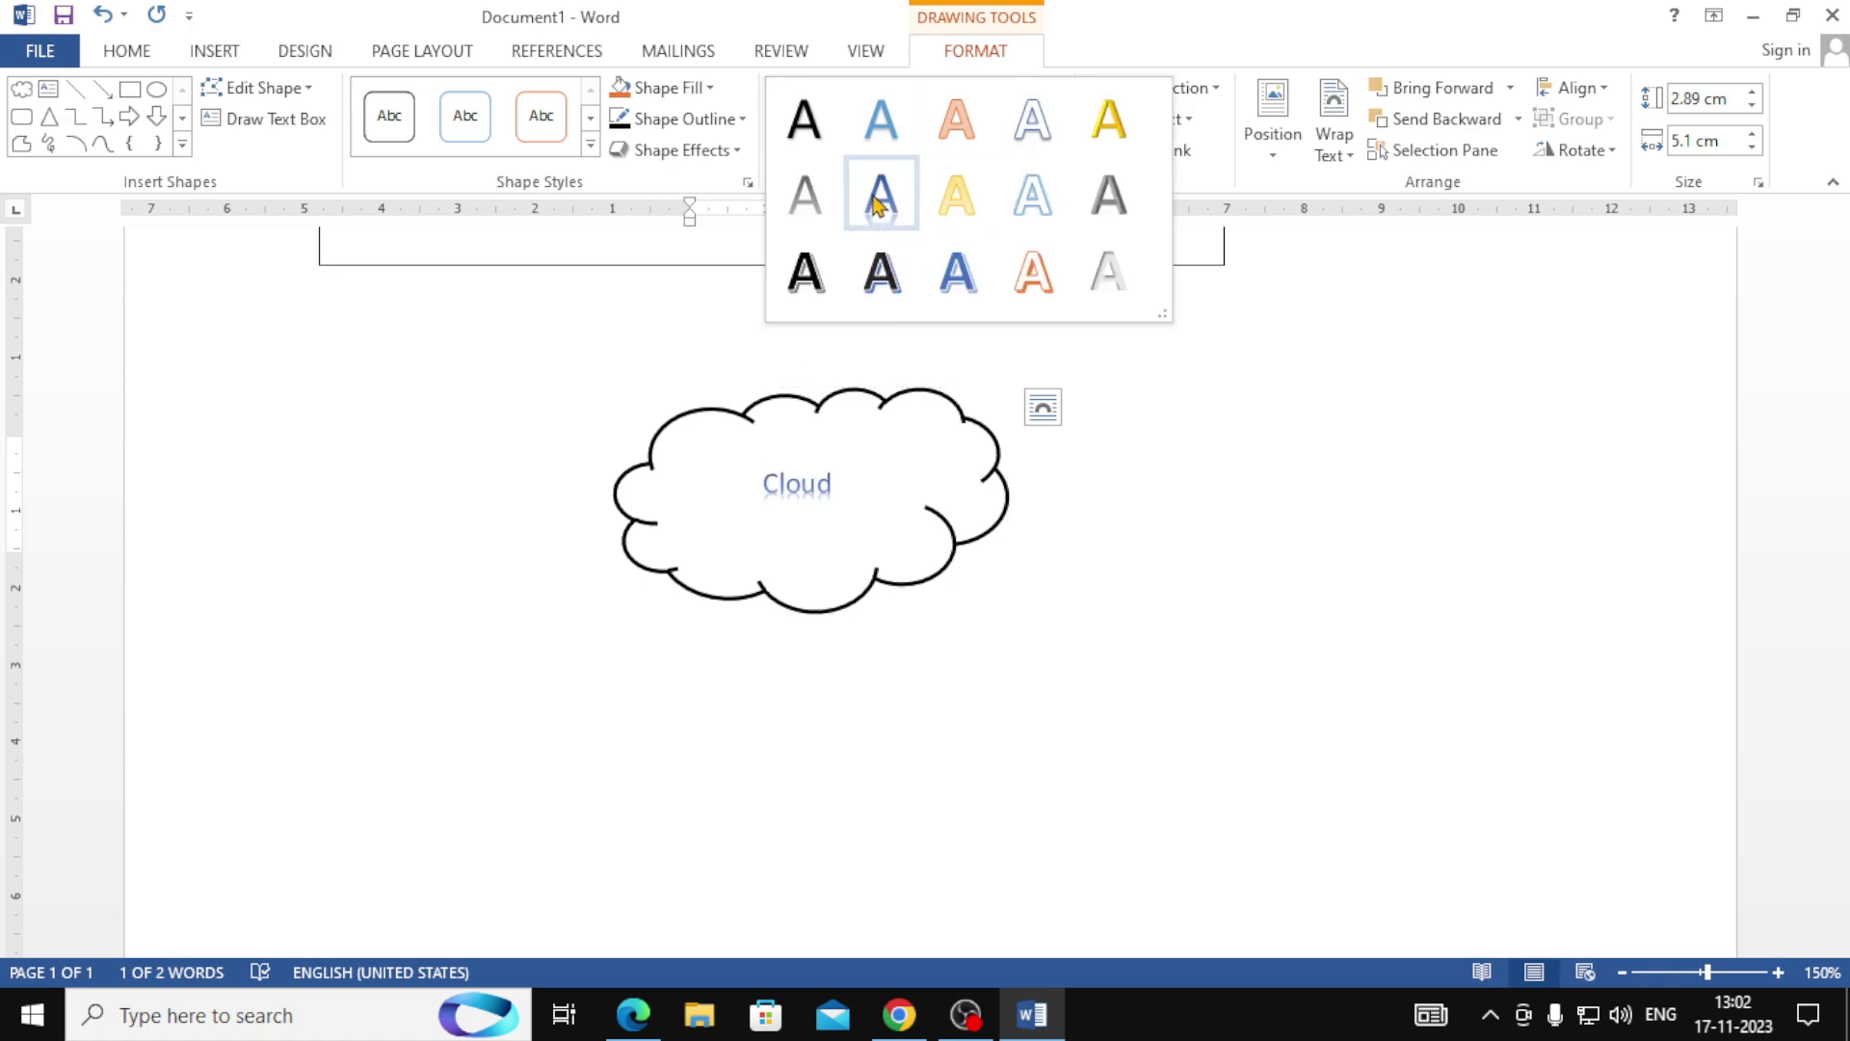
pyautogui.click(1108, 144)
# Set the text fill of the word "Cloud" to standard red and give the letters a black outline.
pyautogui.click(1059, 87)
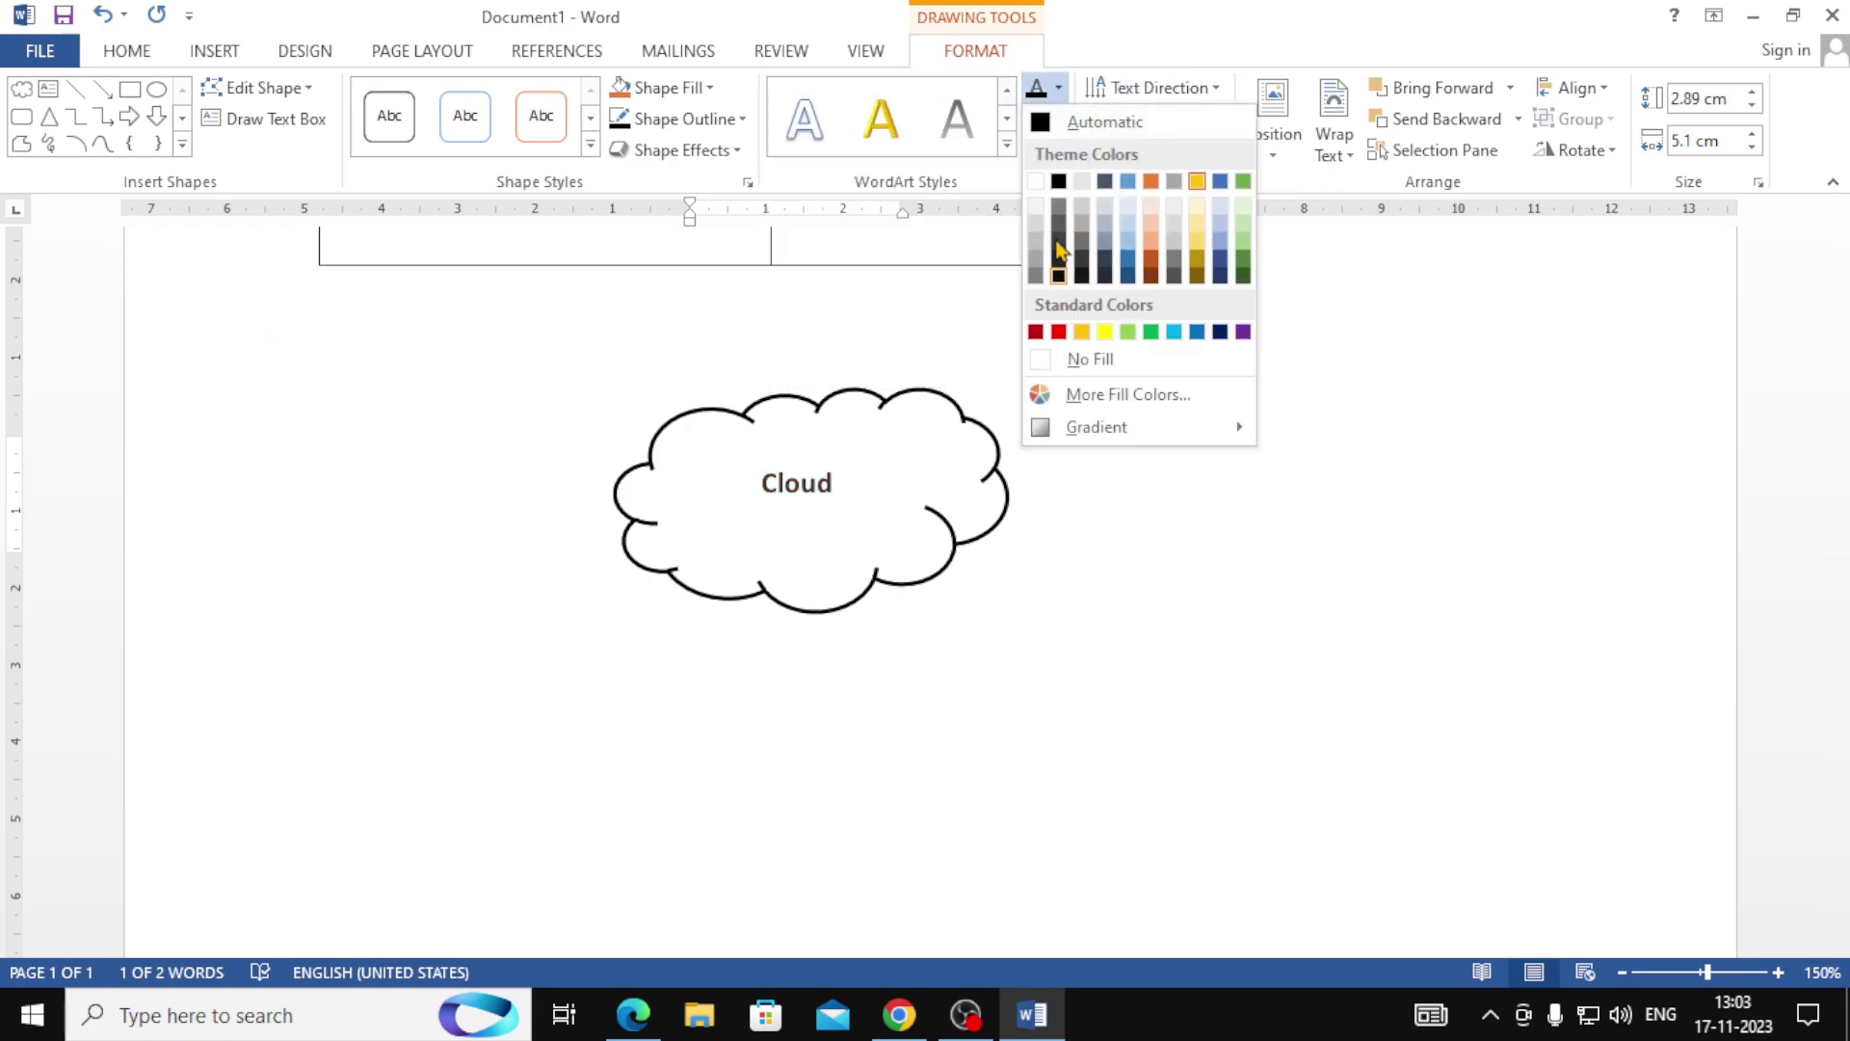
pyautogui.click(1059, 331)
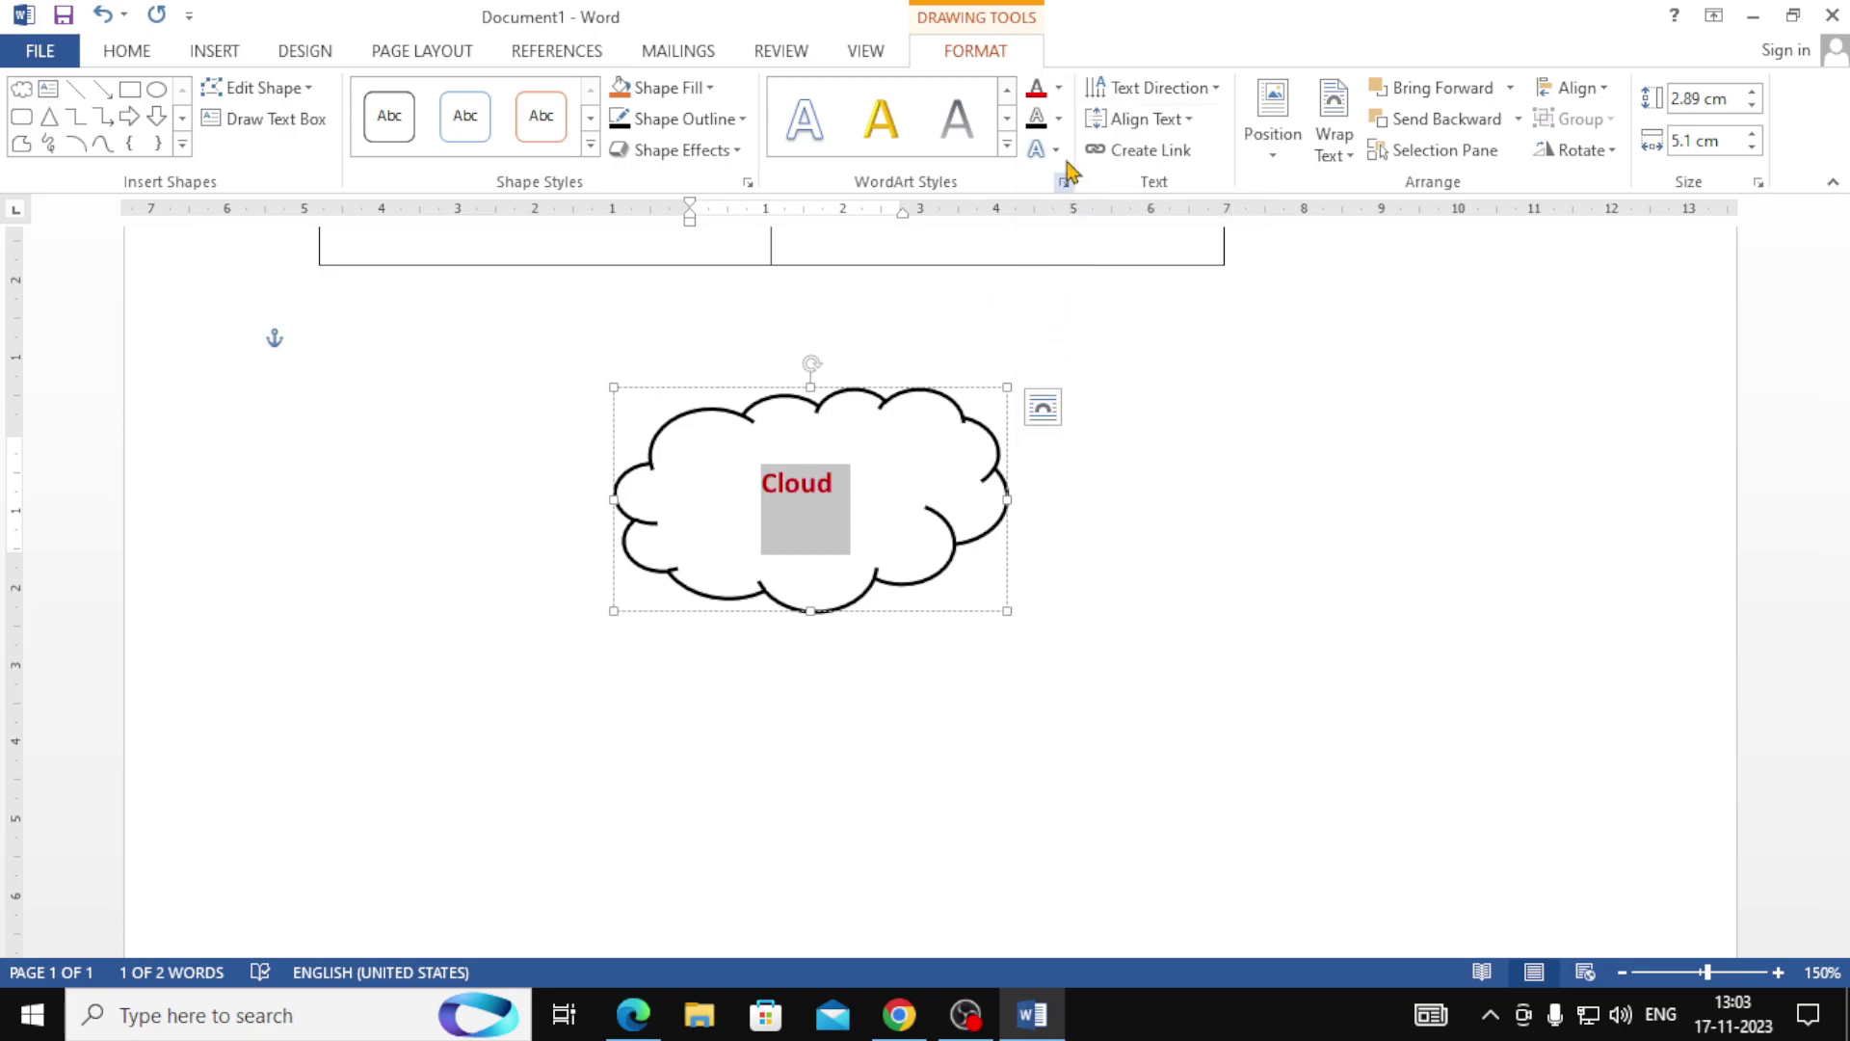
pyautogui.click(1058, 119)
pyautogui.click(1058, 213)
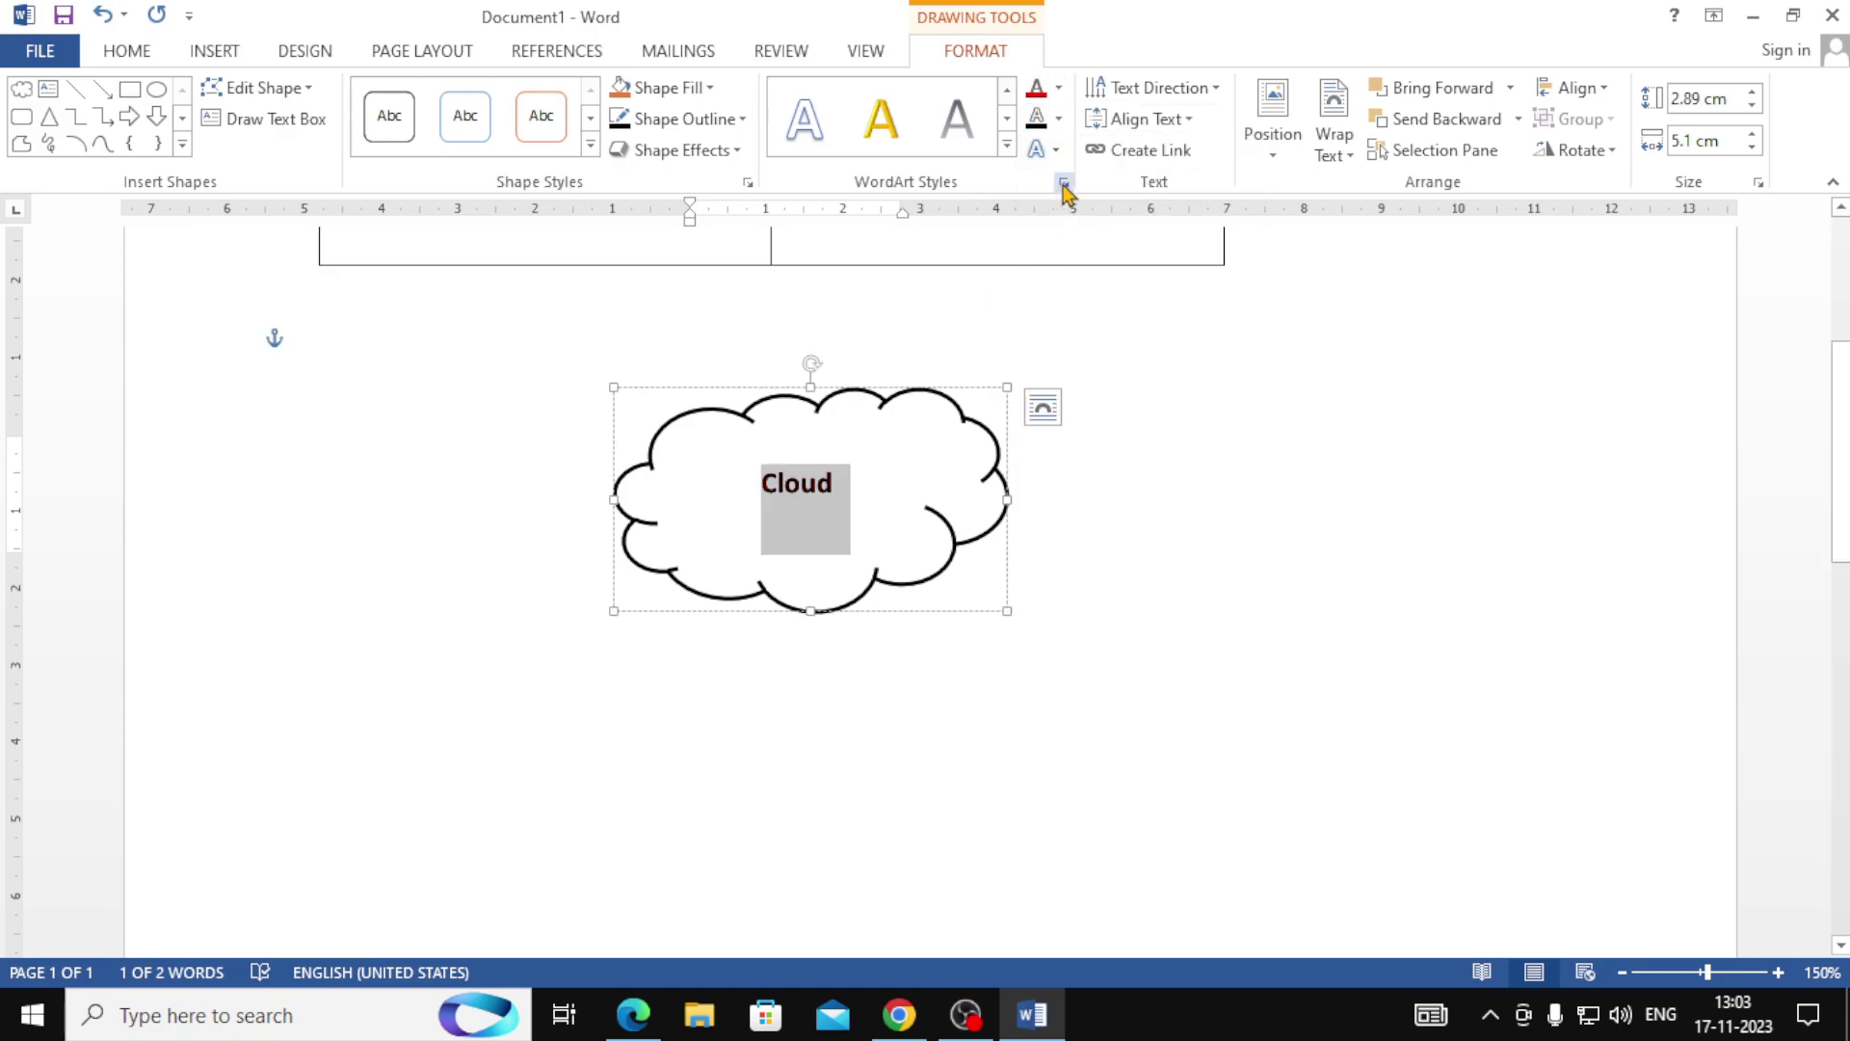